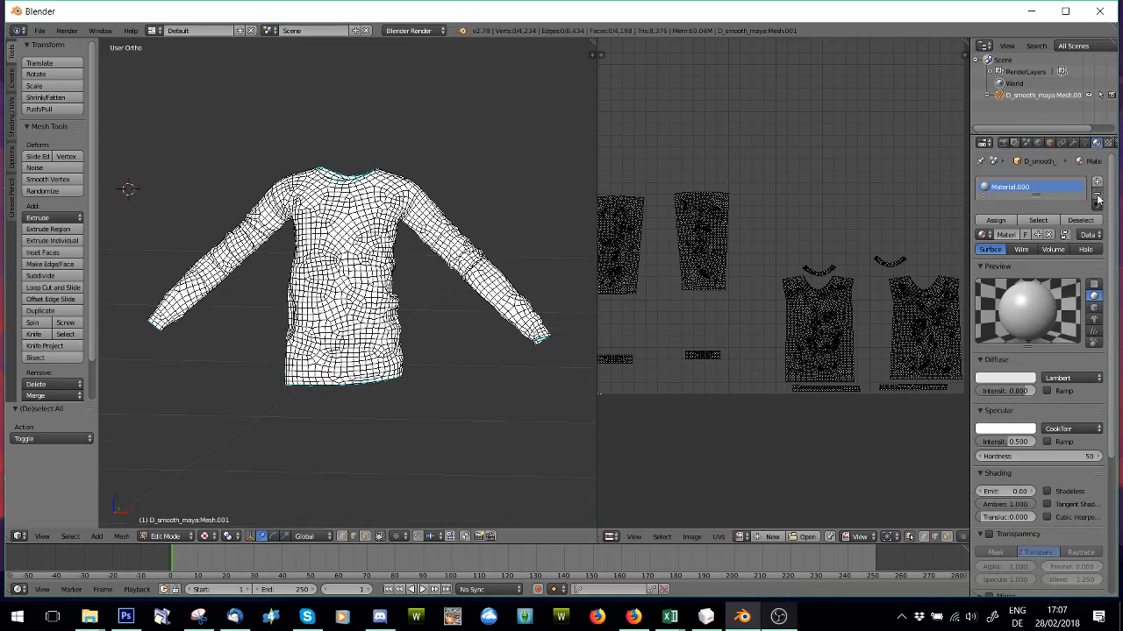
Step: Switch the sweater mesh to Object Mode and remove its material slot
left_click(1097, 192)
left_click(162, 536)
left_click(172, 522)
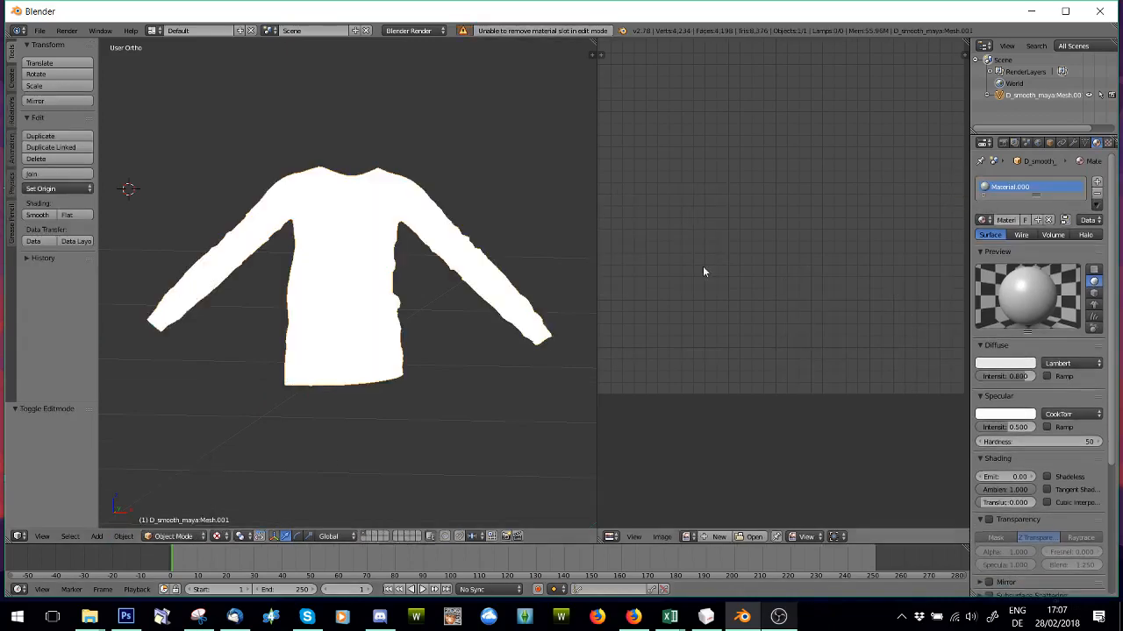
left_click(1096, 192)
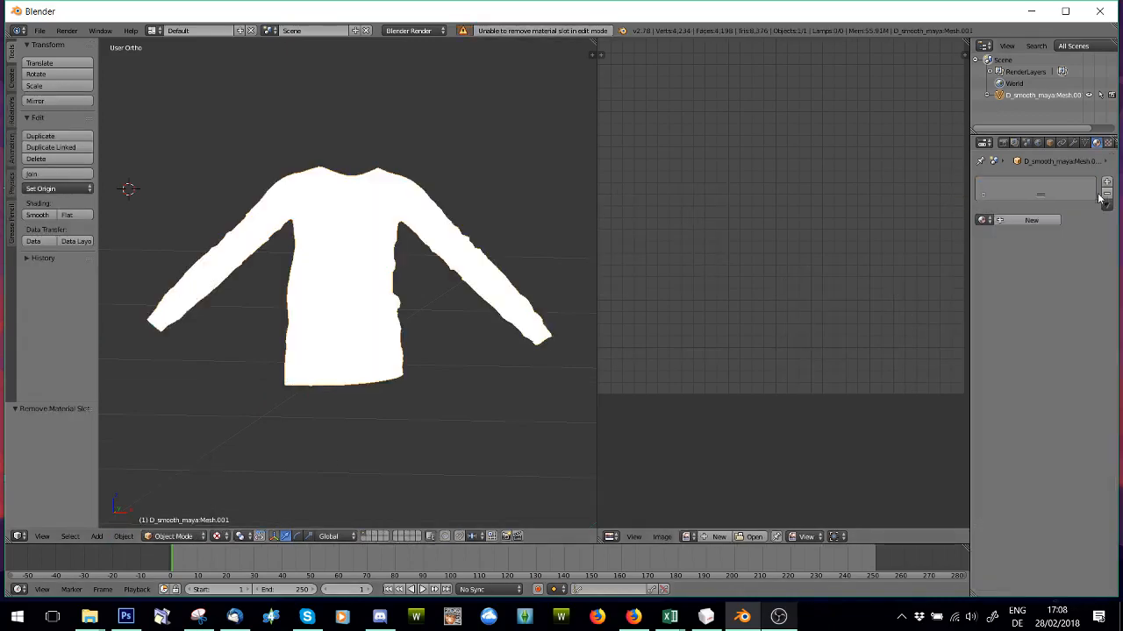
Step: Return the sweater to Edit Mode and select all of its geometry
left_click(172, 536)
left_click(172, 511)
key("a")
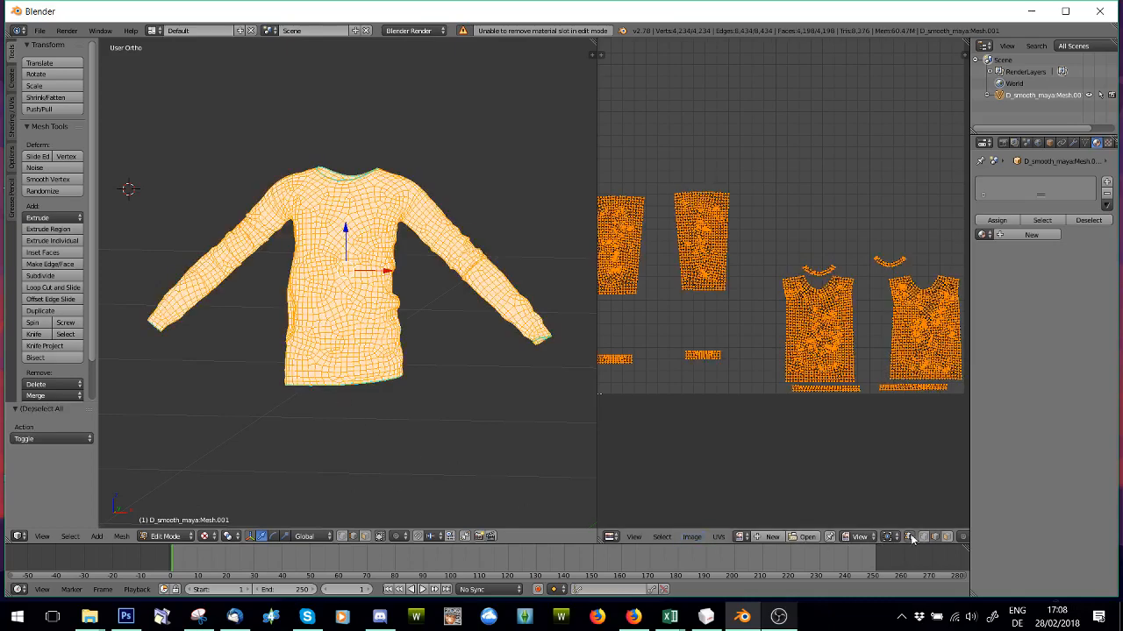
key("a")
Step: Create a blank 2048 × 2048 px image with alpha for the sweater's UV layout
left_click(700, 539)
left_click(714, 523)
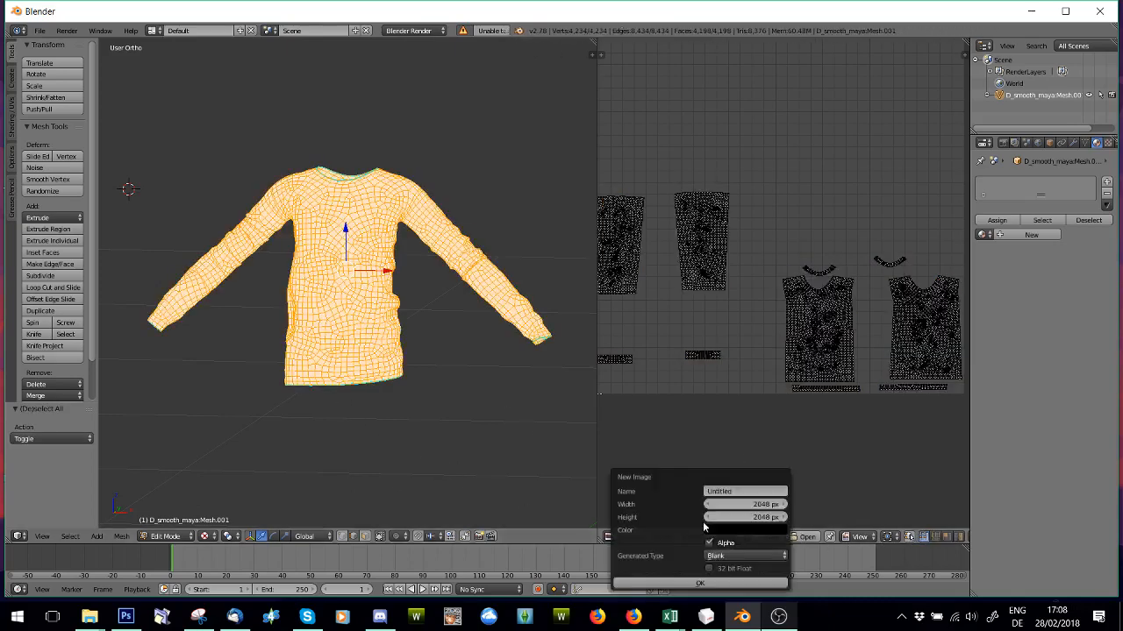
left_click(745, 505)
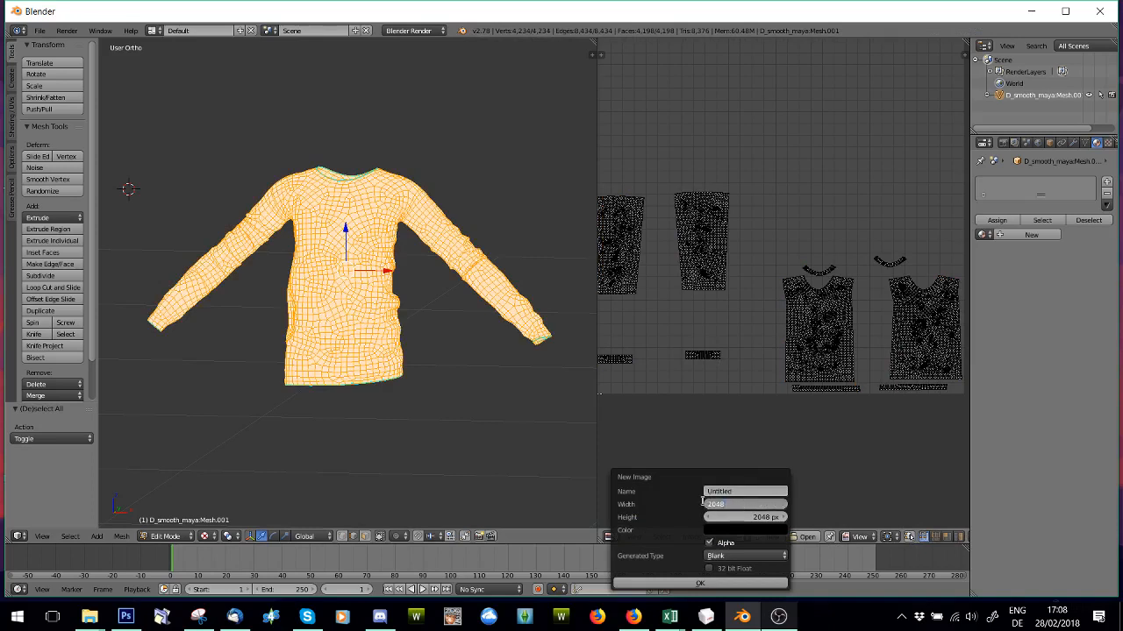
left_click(685, 582)
left_click(685, 582)
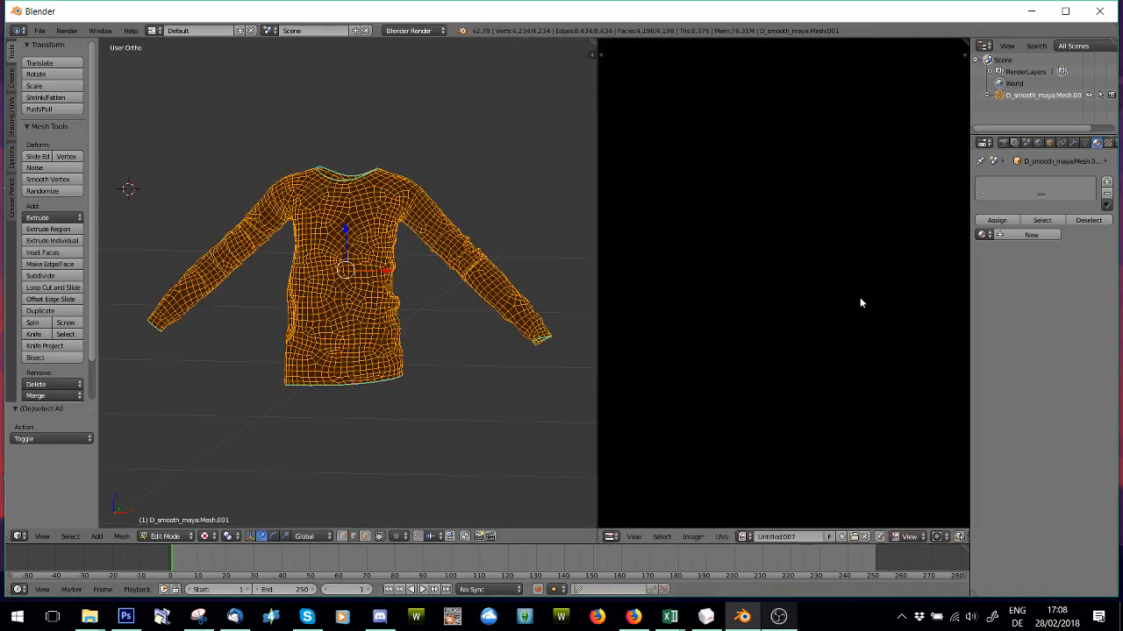
Step: Check the world lighting settings and bake the sweater's Ambient Occlusion into the new image
left_click(1038, 142)
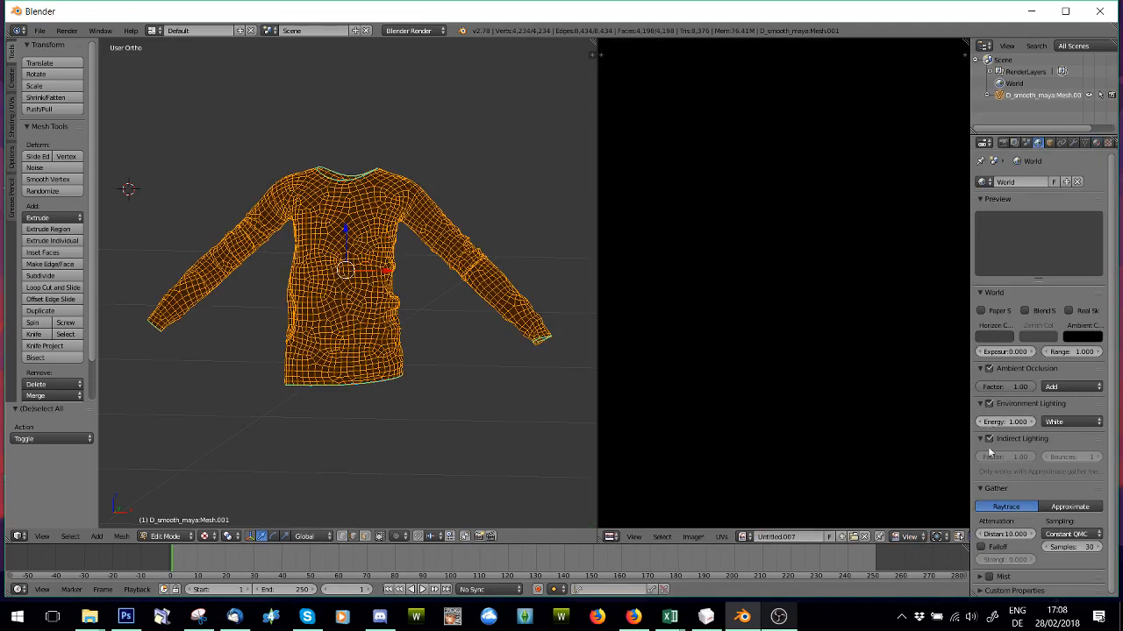
scroll(1064, 459, "down", 1)
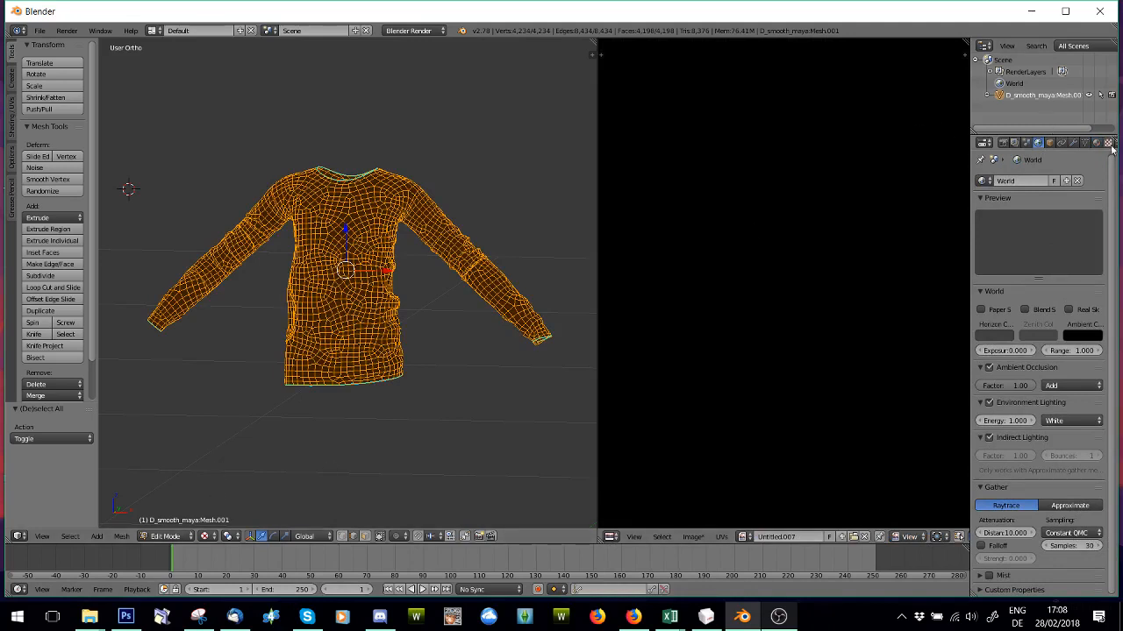
left_click(1073, 142)
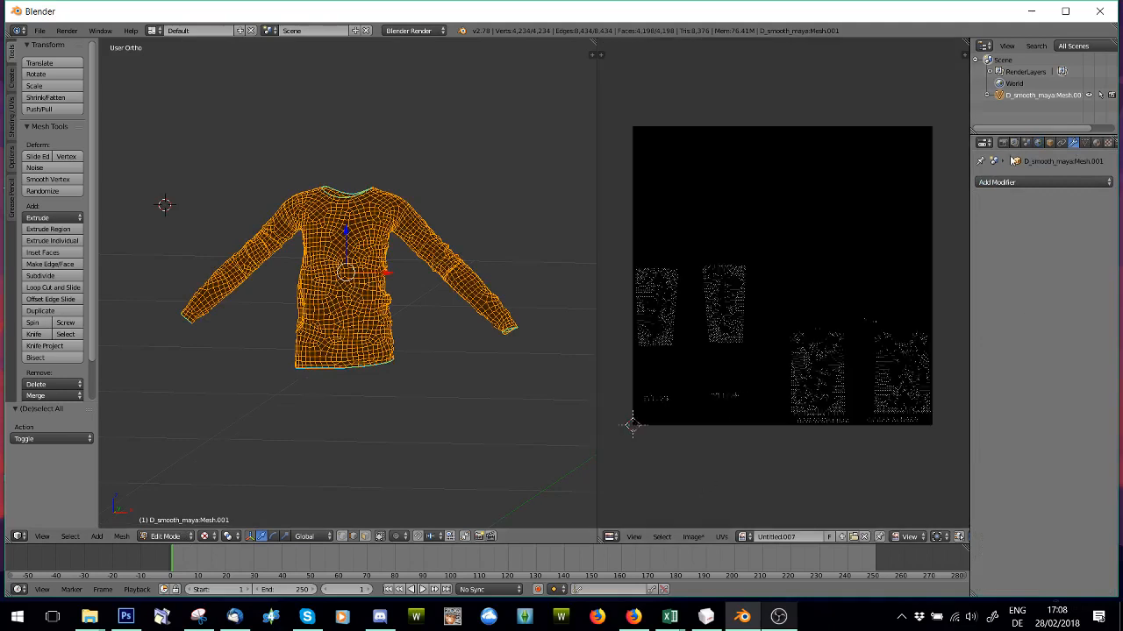
left_click(1003, 142)
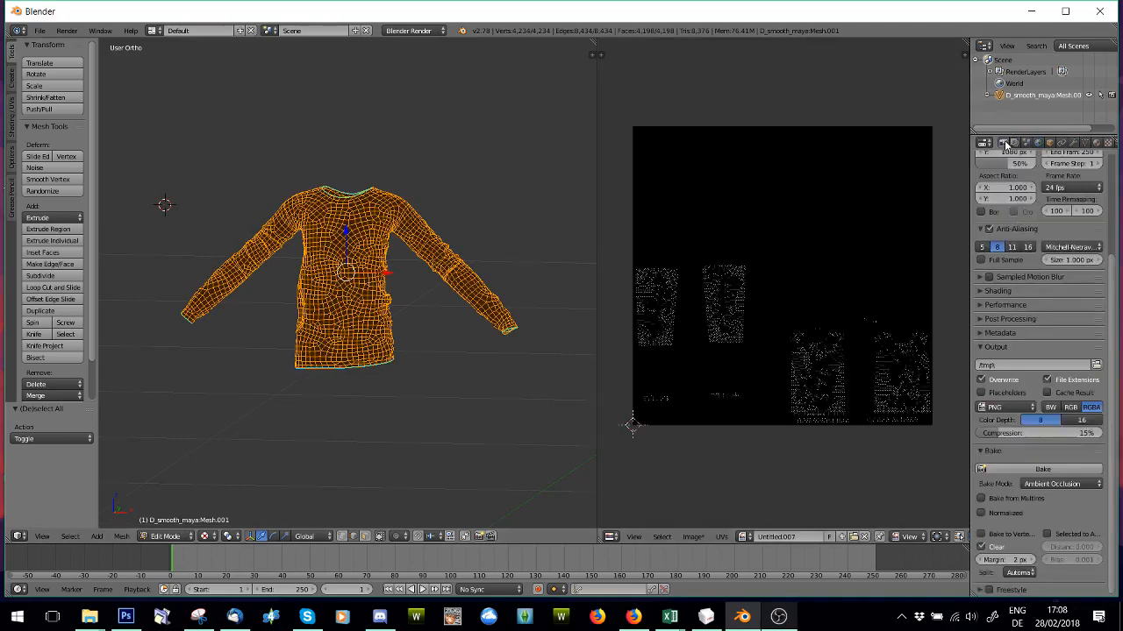
left_click(1042, 469)
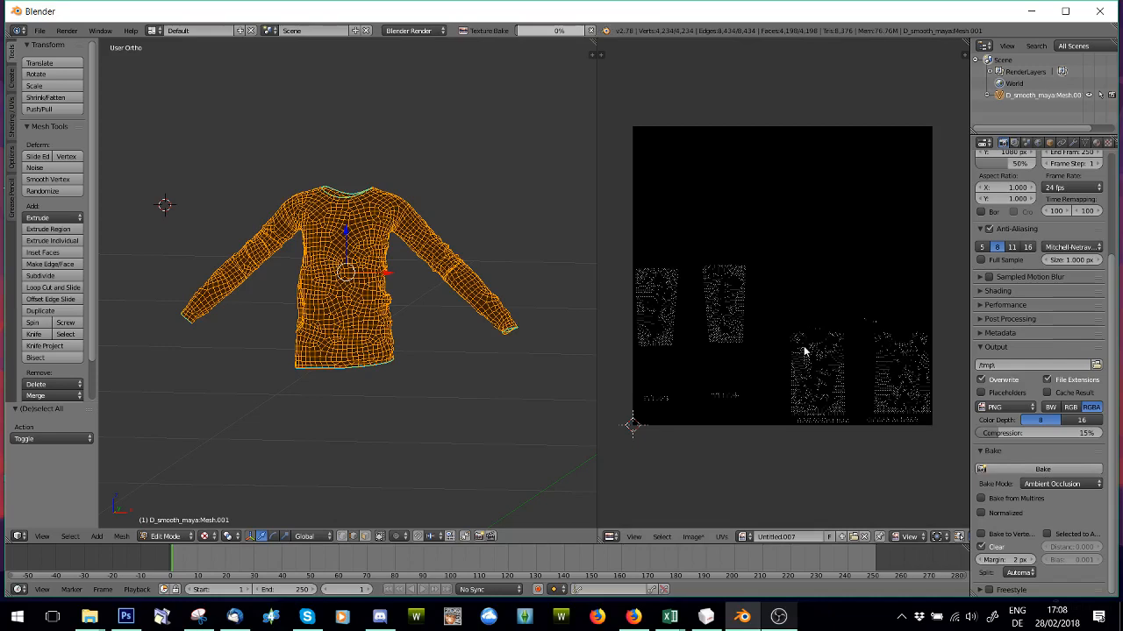
scroll(804, 351, "up", 2)
middle_click_drag(785, 342, 787, 263)
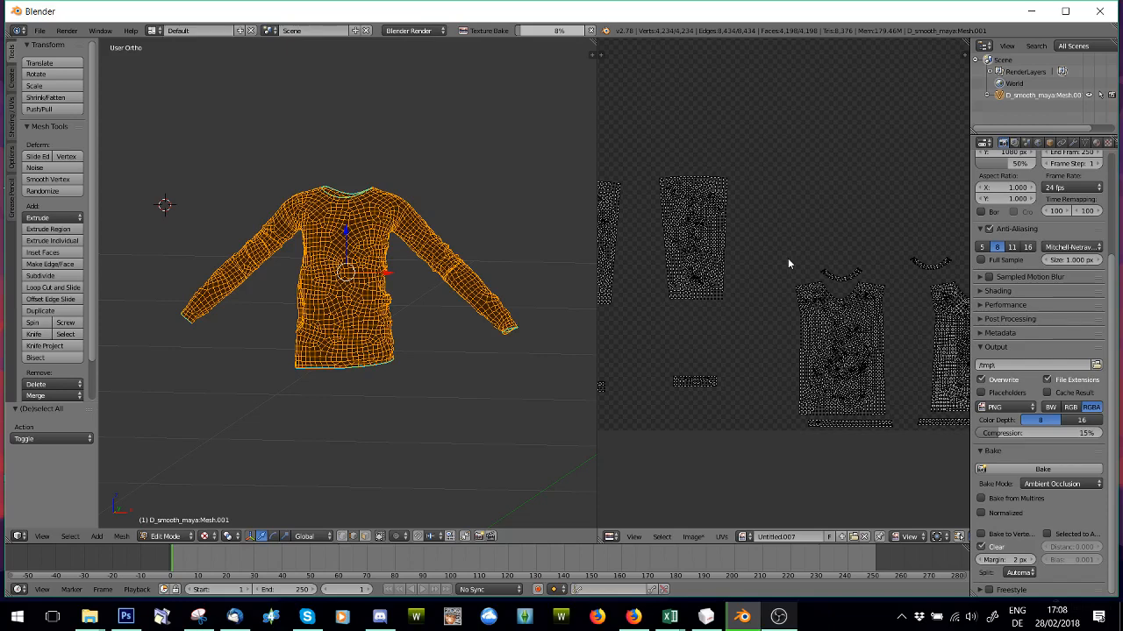
scroll(788, 257, "up", 2)
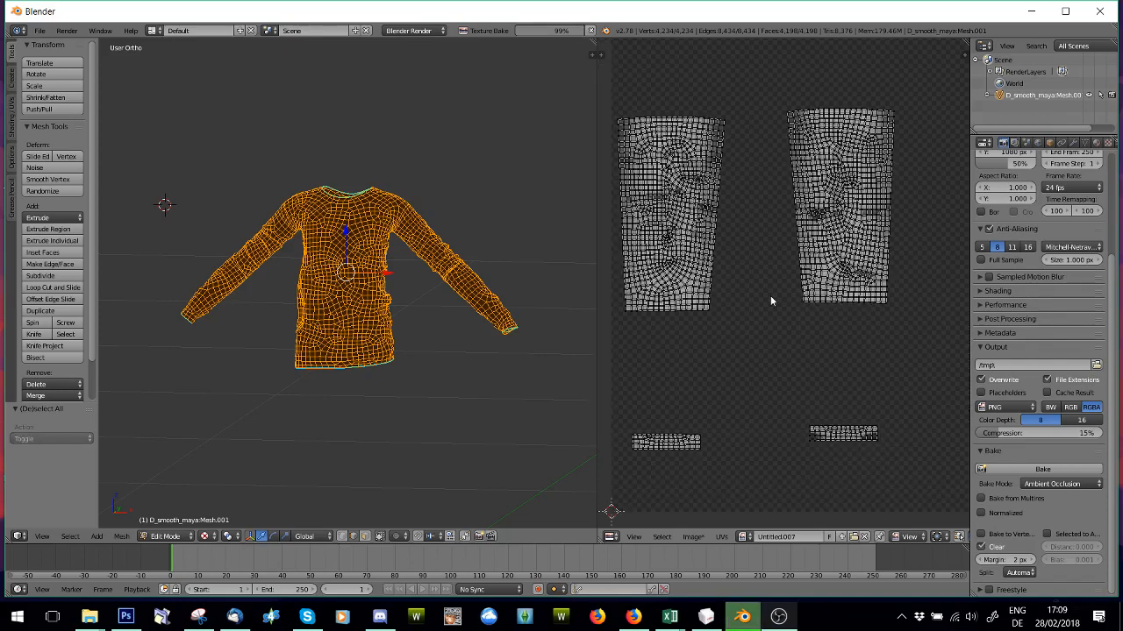
Step: Examine the baked shading on the sweater in Object Mode with Texture viewport shading
left_click(205, 535)
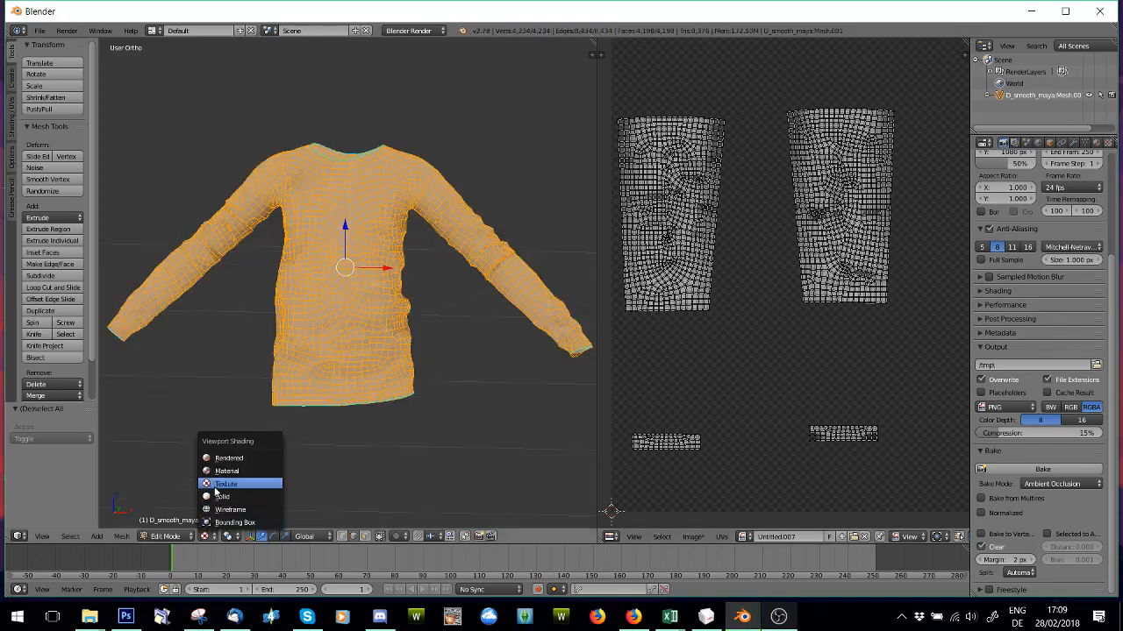
left_click(216, 486)
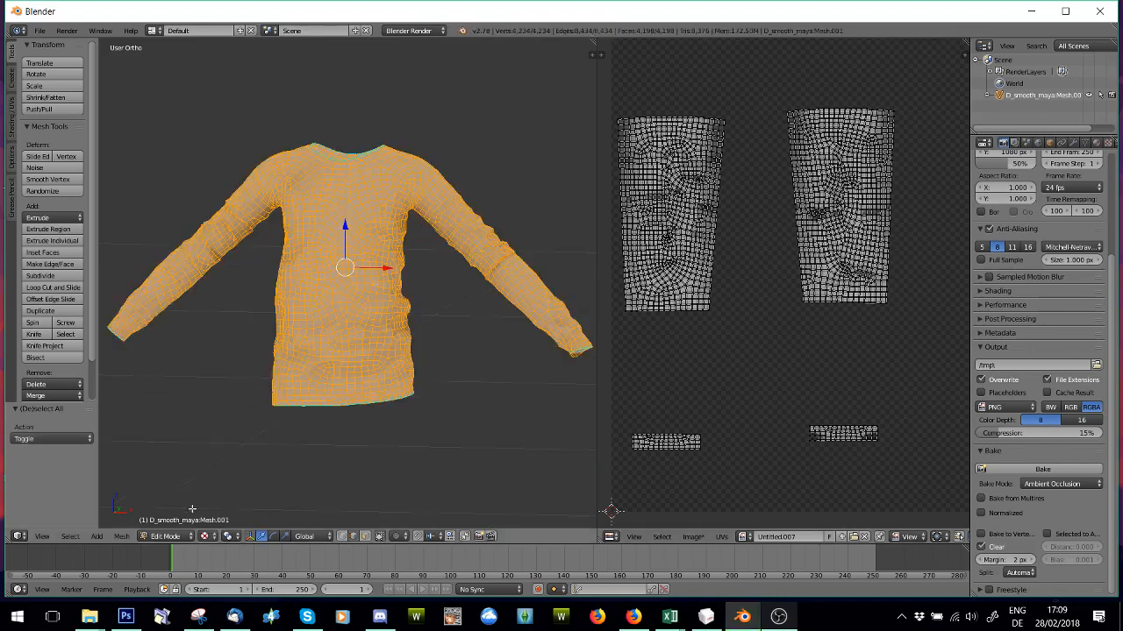
left_click(165, 535)
left_click(171, 542)
middle_click_drag(214, 438, 338, 402)
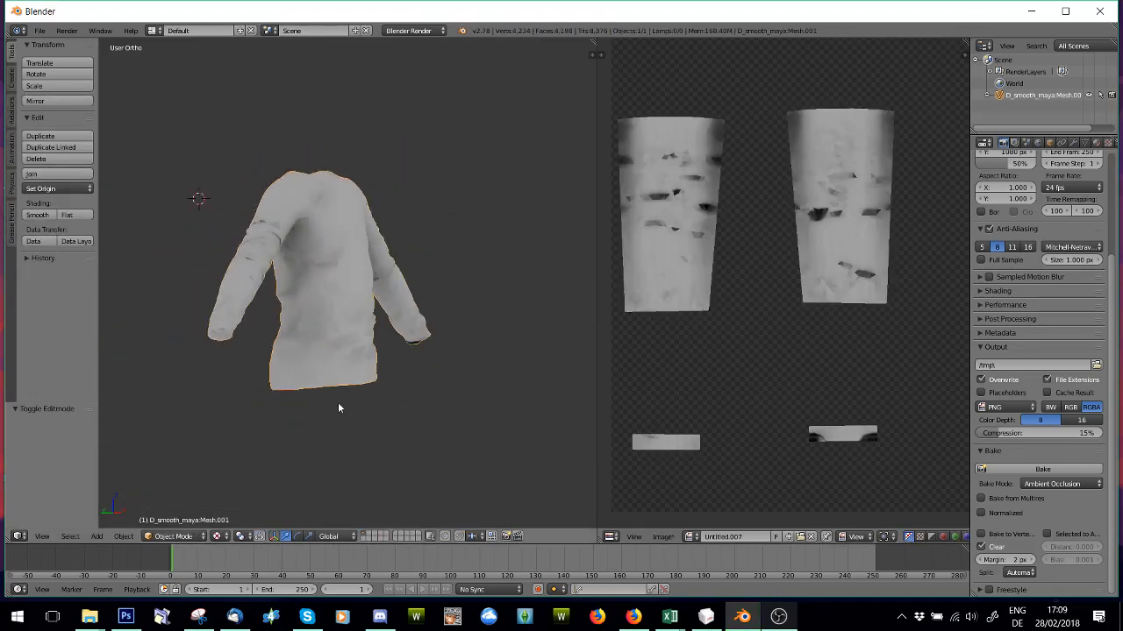
scroll(337, 403, "up", 5)
middle_click_drag(333, 318, 308, 250)
scroll(169, 224, "down", 4)
left_click(167, 536)
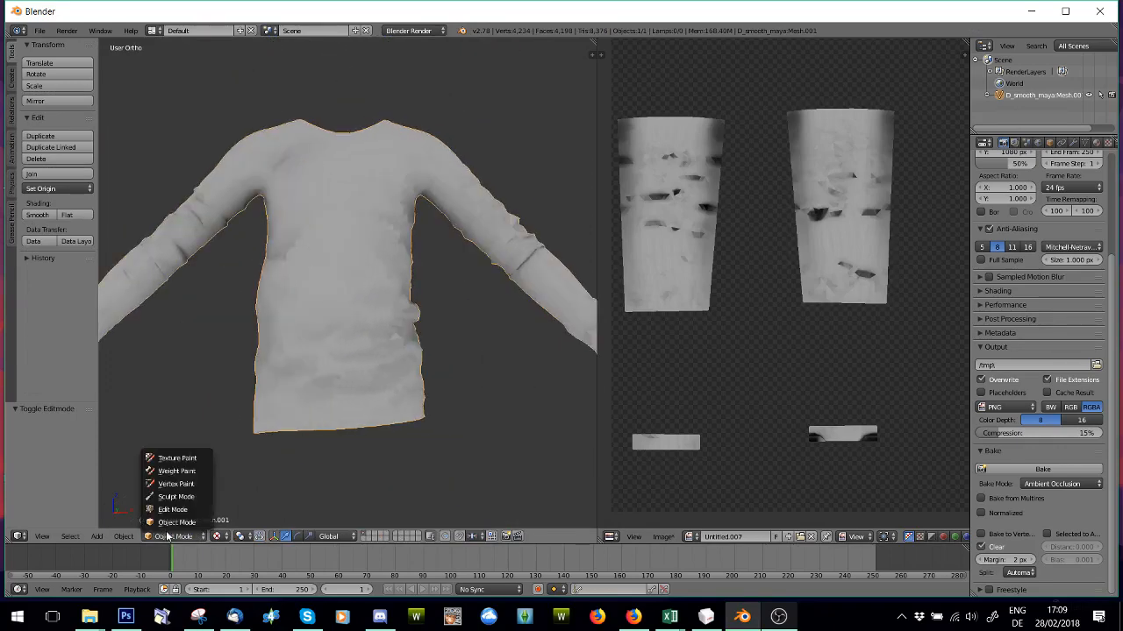
left_click(173, 521)
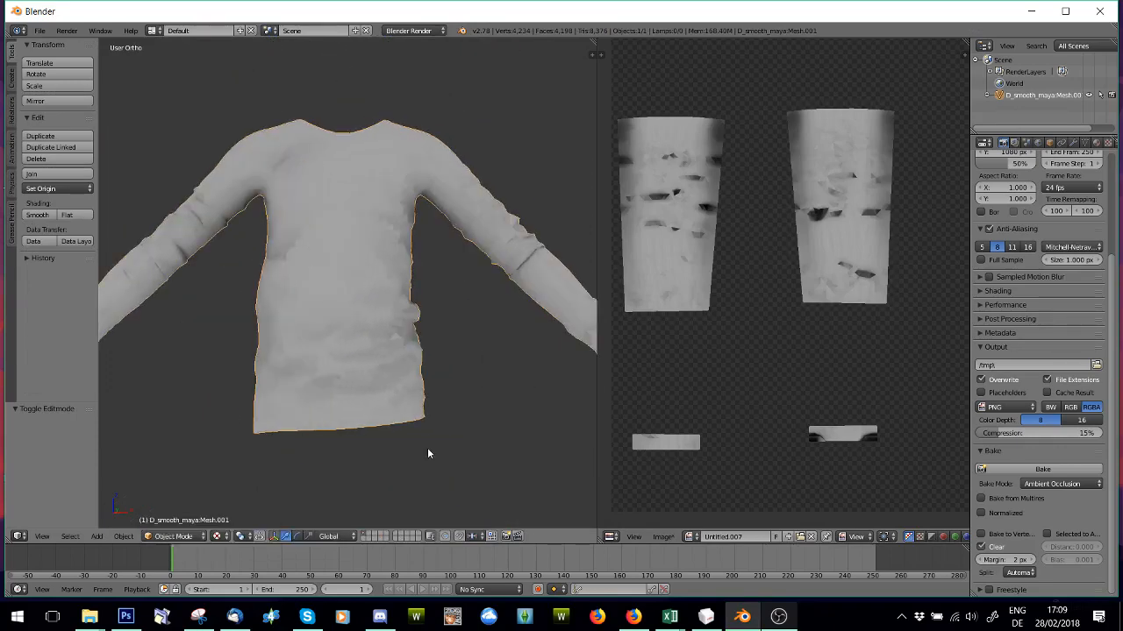
Step: Return the sweater to Edit Mode and create another new image for its UV layout
left_click(171, 538)
left_click(169, 510)
left_click(692, 537)
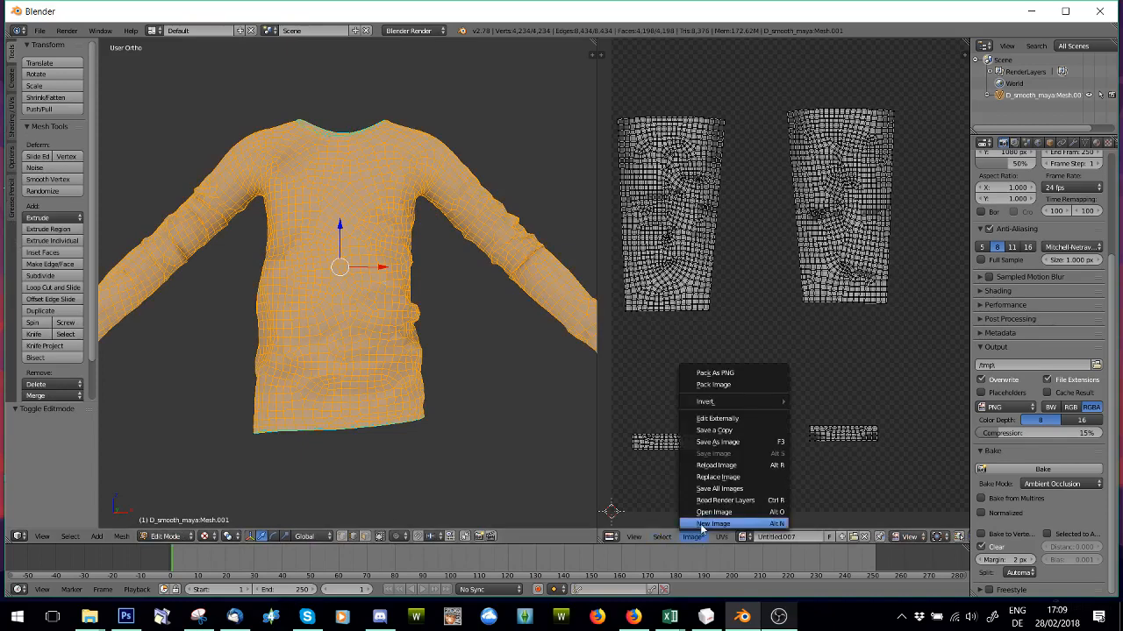
left_click(713, 523)
left_click(702, 584)
Step: Add a Subdivision Surface modifier to the sweater and set its View subdivisions to 3
left_click(1072, 142)
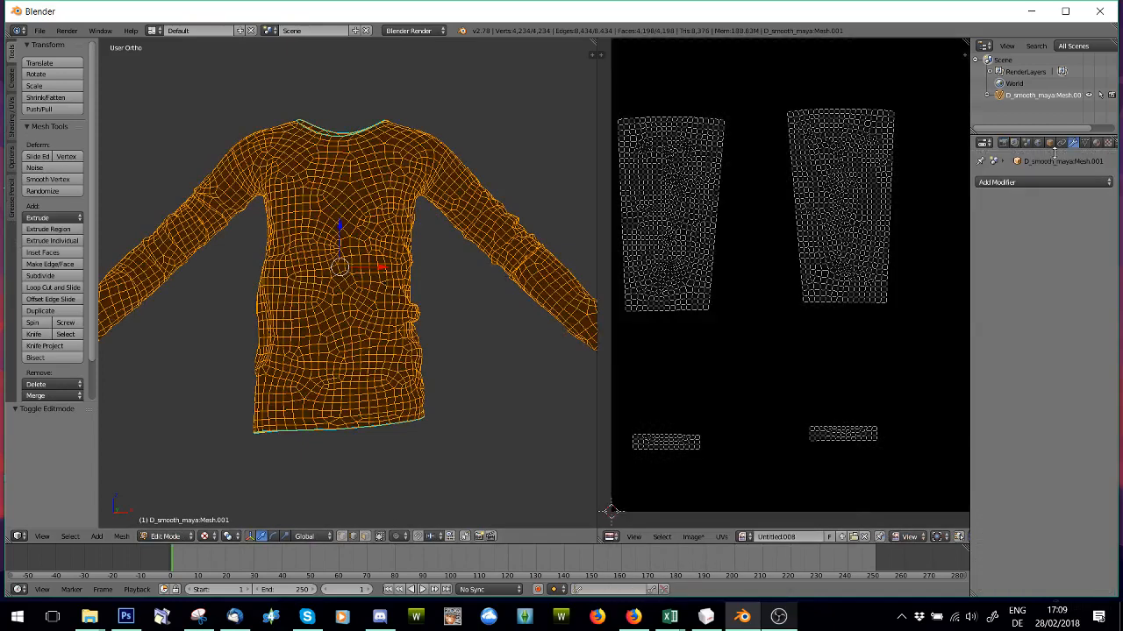
left_click(1044, 182)
left_click(895, 377)
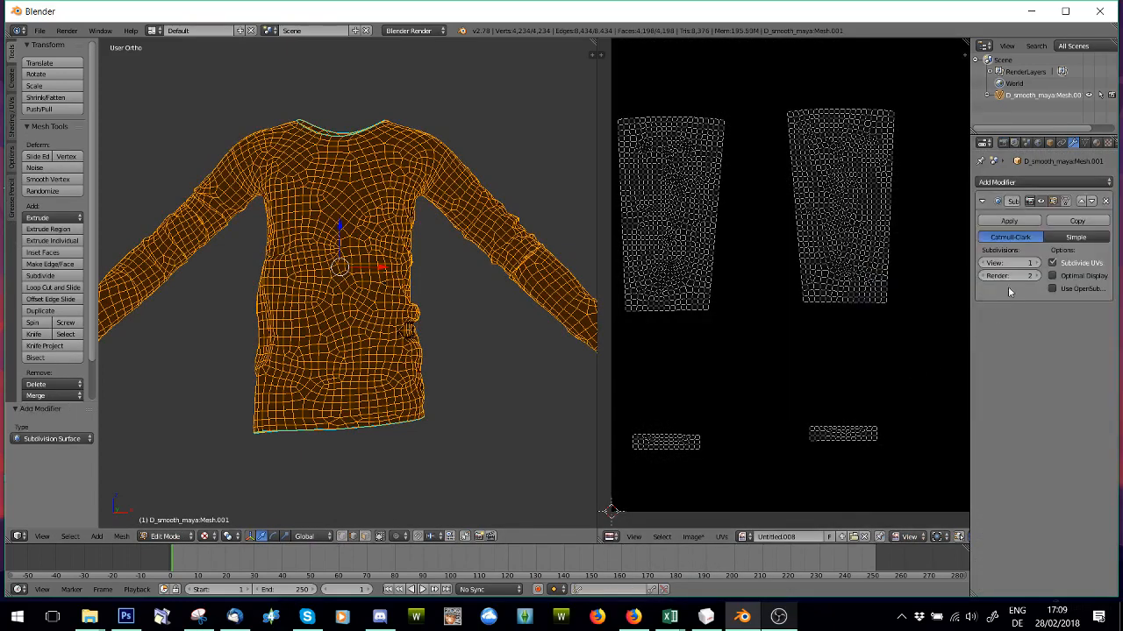
left_click(1038, 263)
left_click(1038, 263)
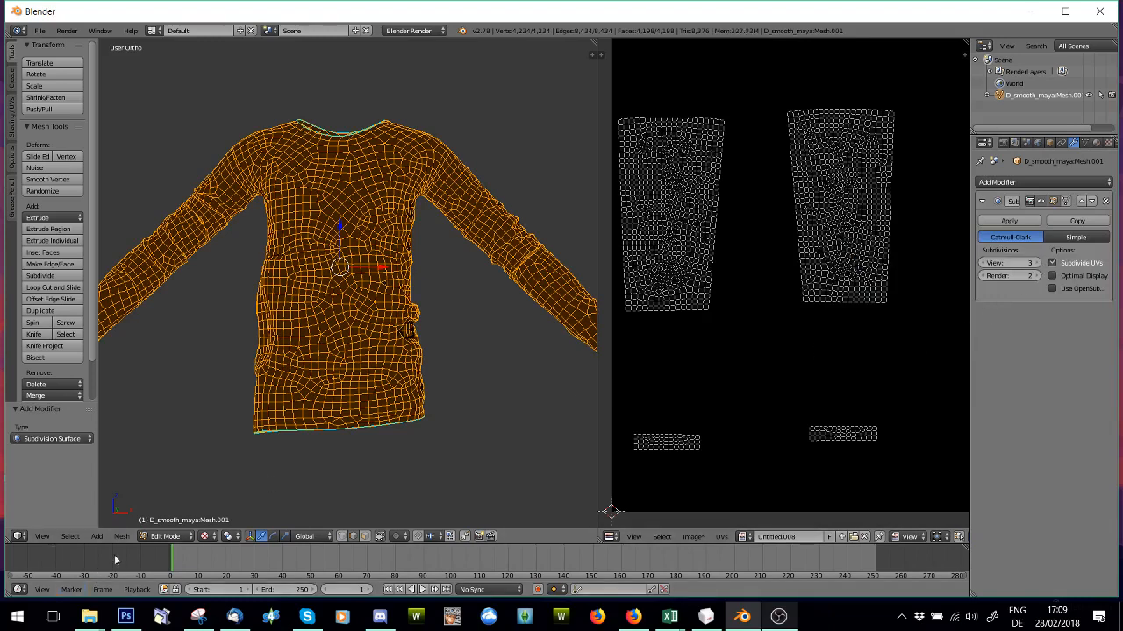
Step: Bake the subdivided sweater's Ambient Occlusion into the second image and view the result in Object Mode
left_click(1002, 142)
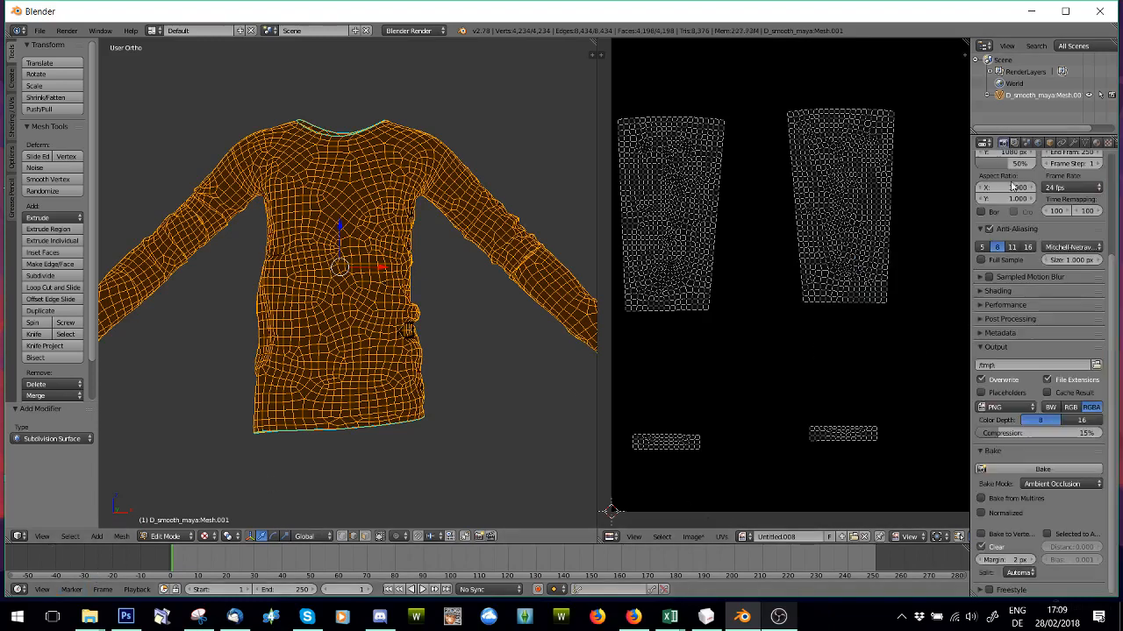
left_click(1017, 469)
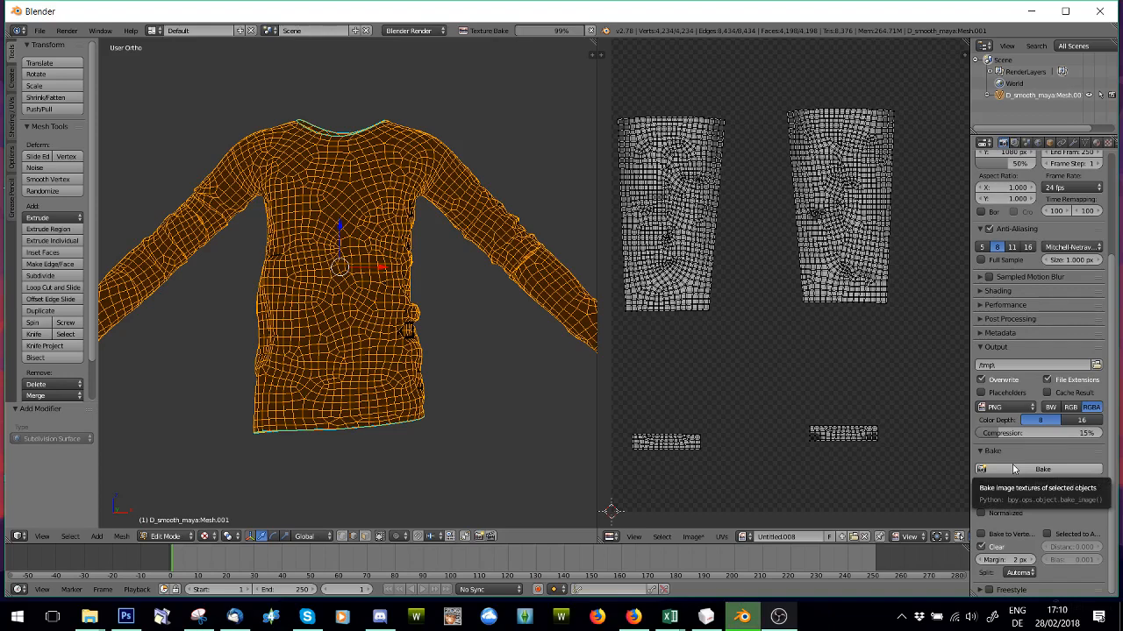
left_click(163, 536)
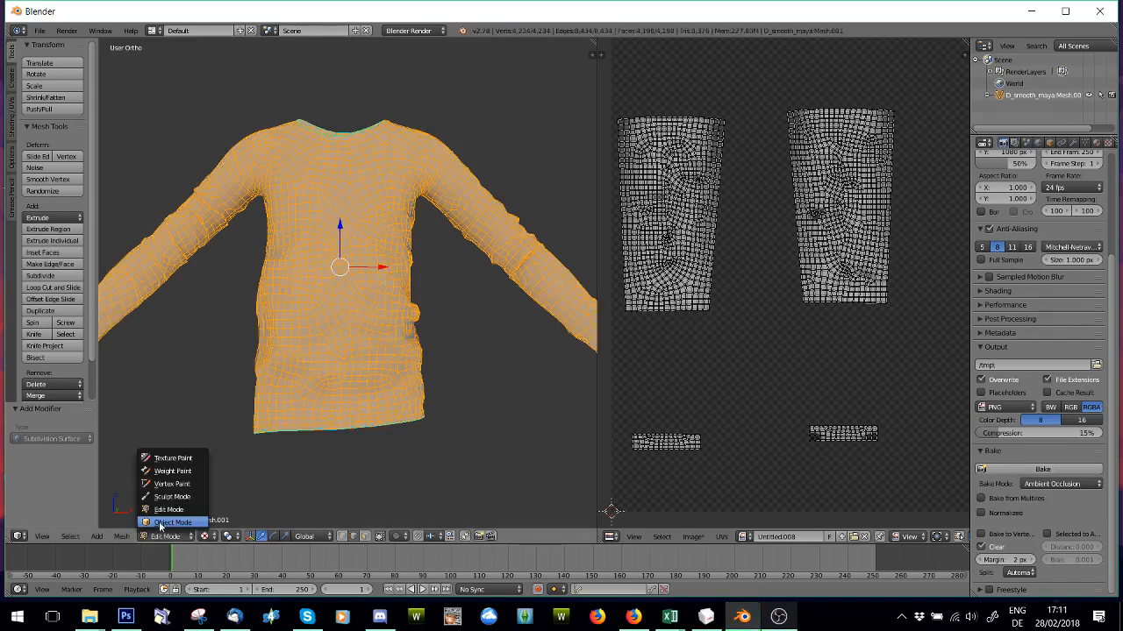
left_click(163, 522)
scroll(263, 398, "down", 2)
mouse_move(314, 358)
middle_mouse_down()
mouse_move(118, 377)
mouse_move(544, 369)
mouse_move(211, 351)
mouse_move(328, 363)
middle_mouse_up()
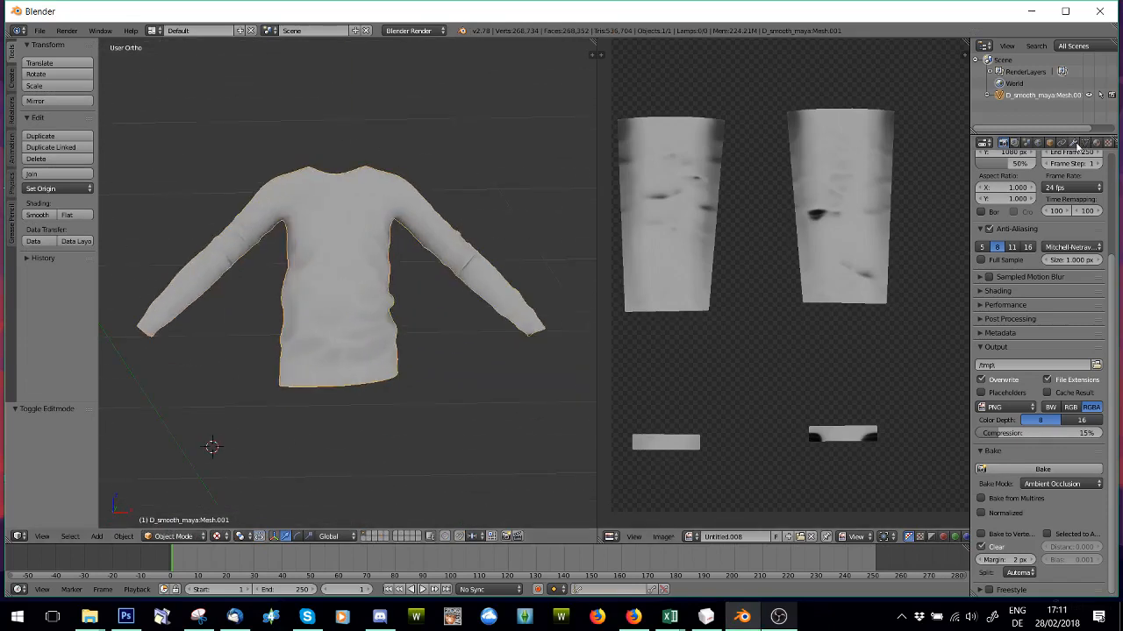
Step: Remove the Subdivision Surface modifier from the sweater
left_click(1074, 142)
left_click(1109, 182)
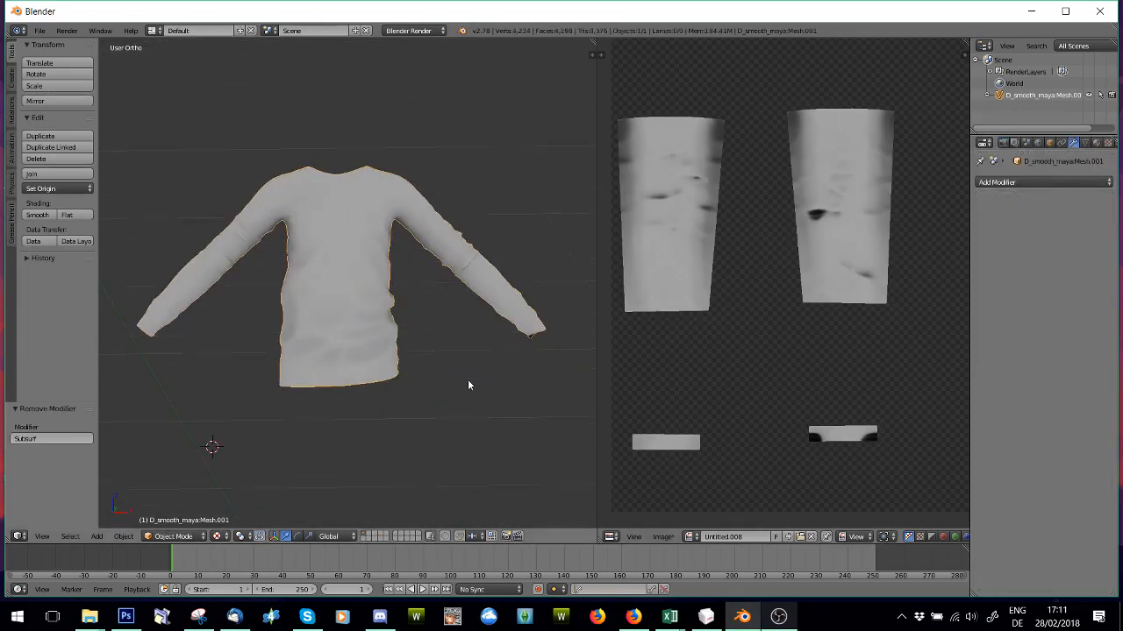
middle_click_drag(467, 378, 477, 367)
Step: Save the baked image as a PNG named D1 in the Sweater A folder
left_click(662, 537)
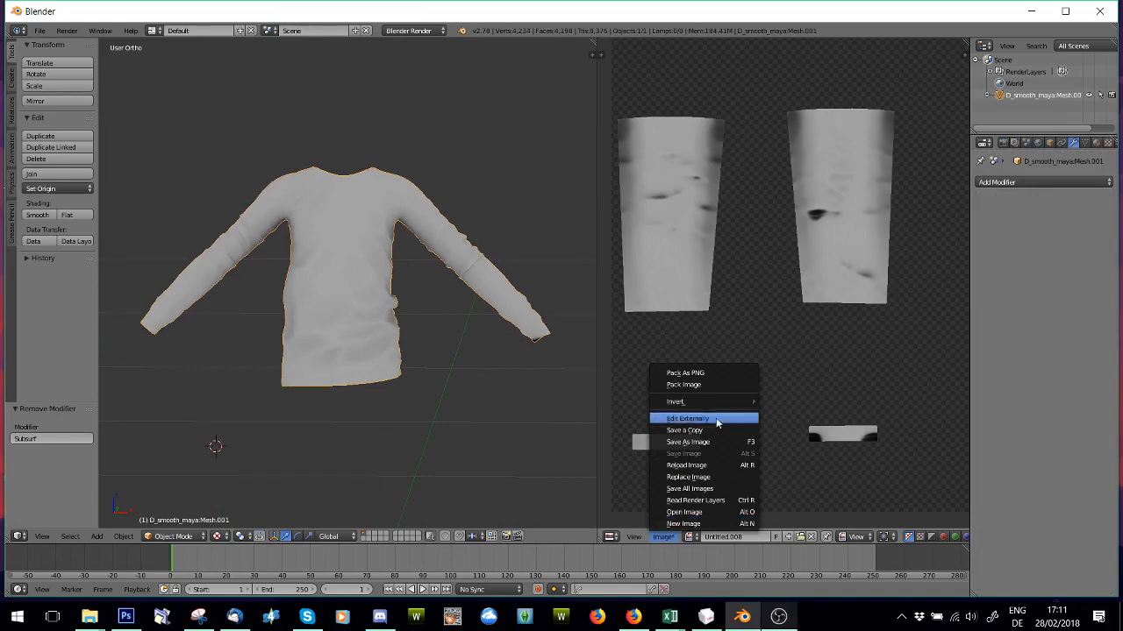
left_click(710, 442)
left_click(176, 75)
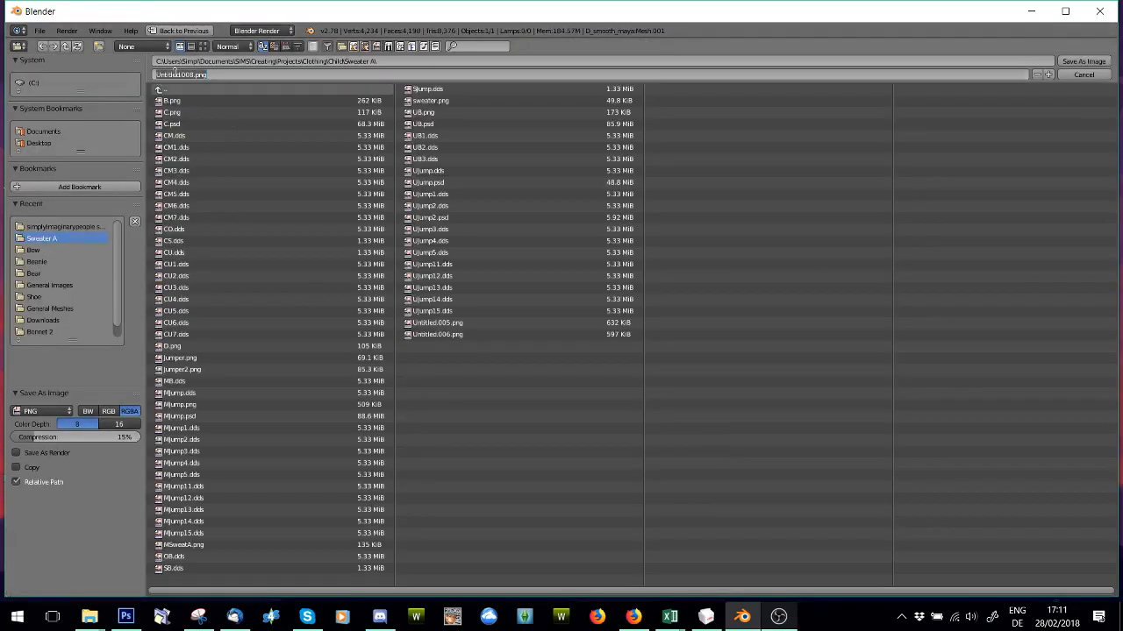
type("D1")
left_click(1091, 58)
Step: Put the sweater back in Edit Mode and deselect all of its geometry
scroll(312, 319, "up", 2)
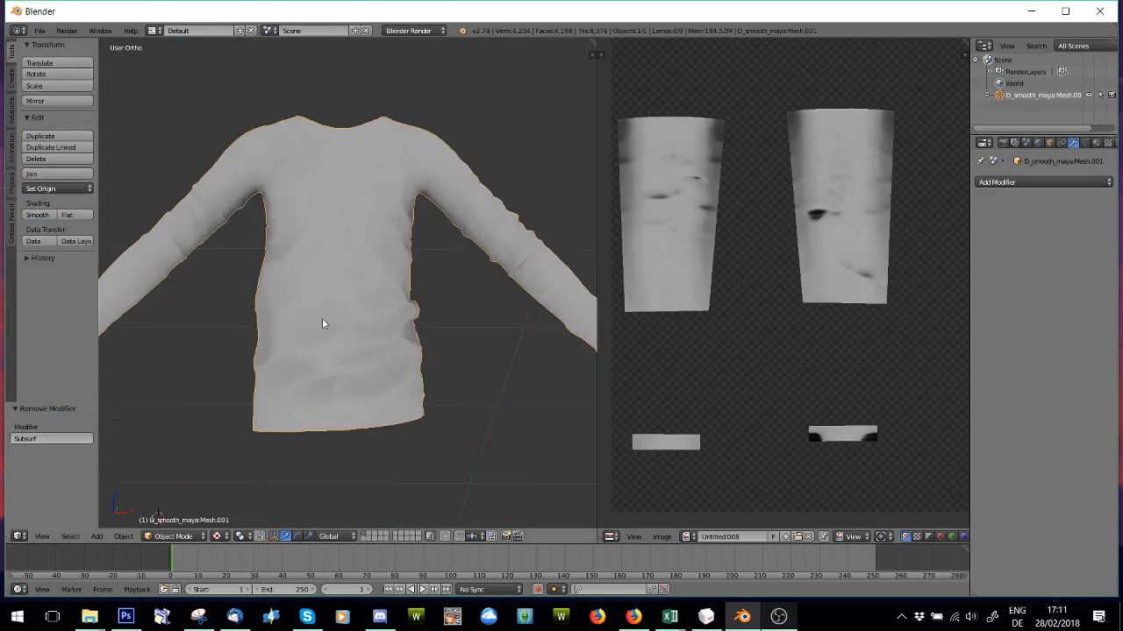
left_click(162, 536)
scroll(409, 359, "up", 3)
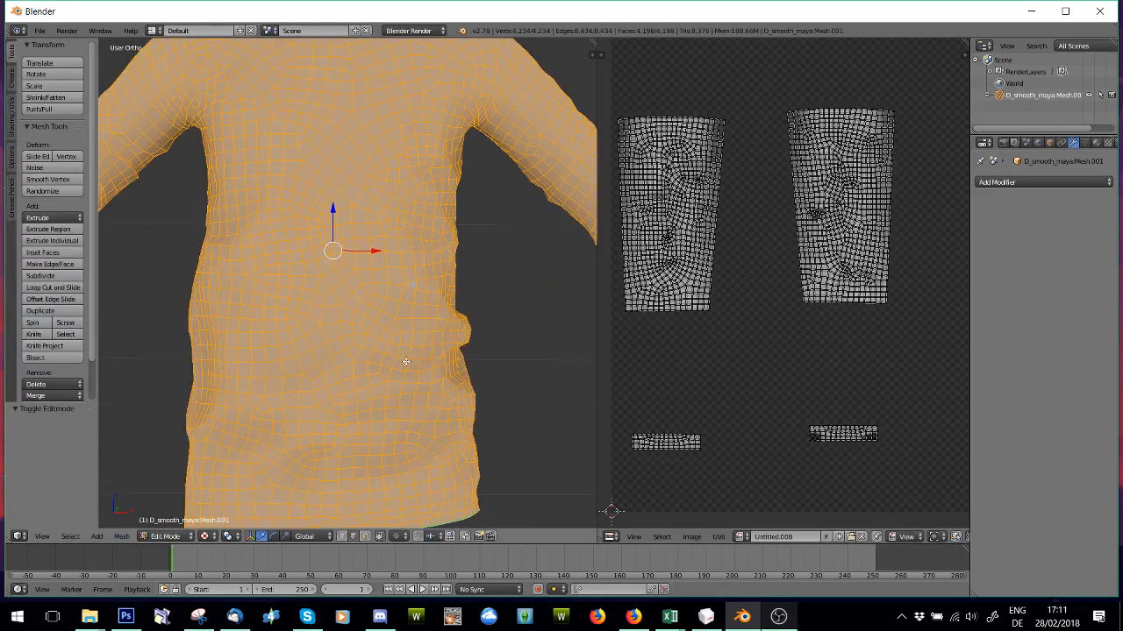
middle_click_drag(409, 358, 324, 366)
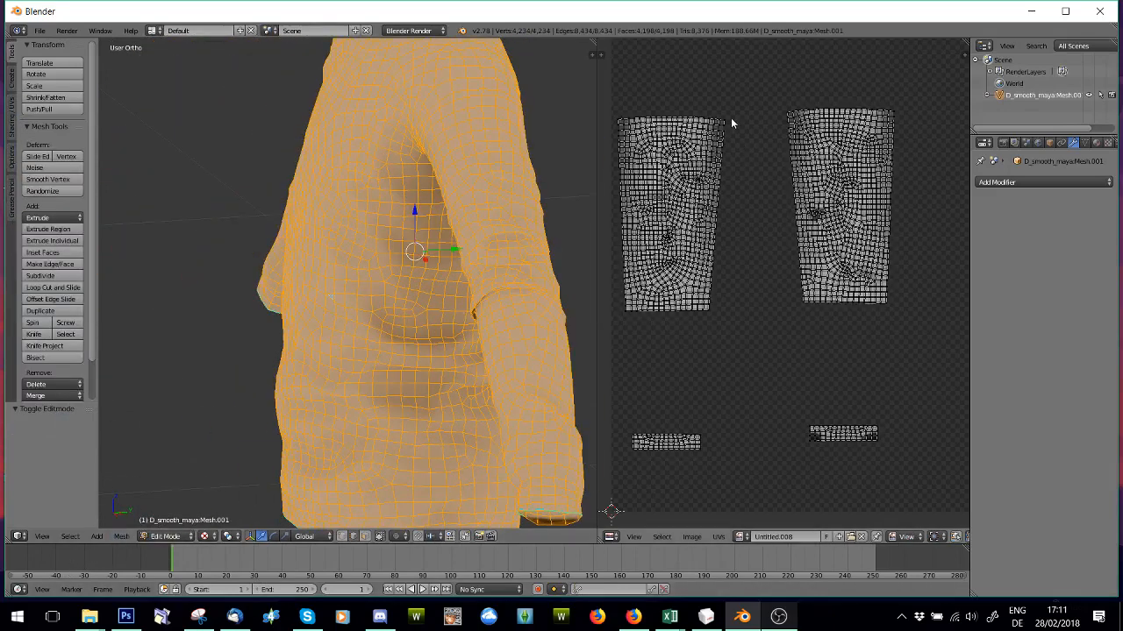
middle_click_drag(679, 375, 738, 377)
scroll(362, 334, "down", 3)
key("a")
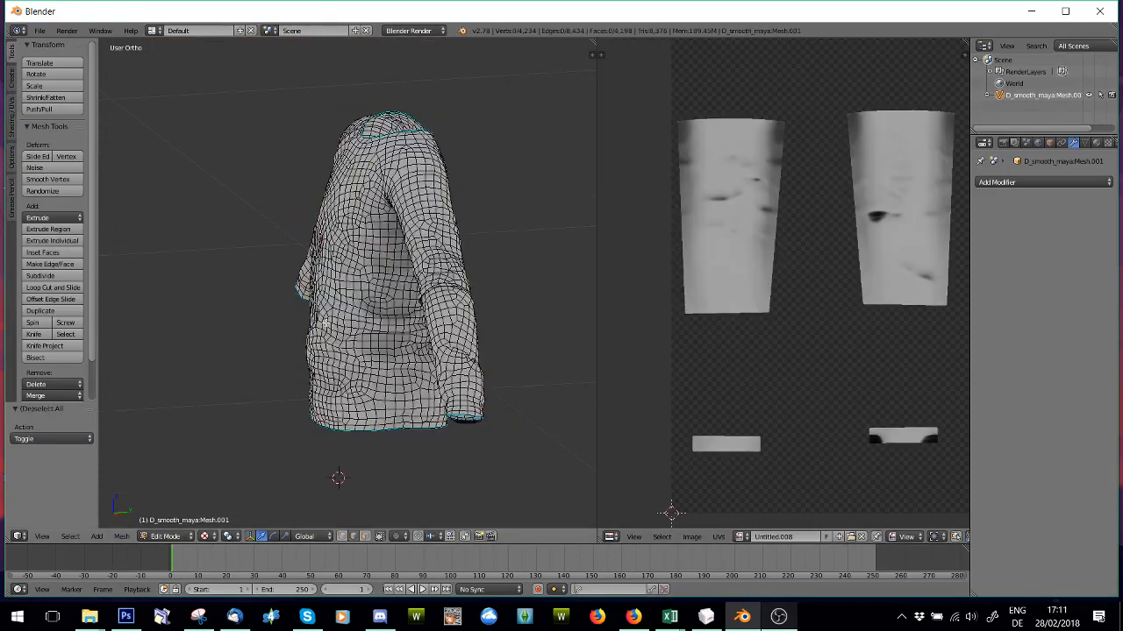
Step: Turn on syncing of the UV selection with the mesh selection in the UV editor
middle_click_drag(351, 330, 417, 324)
scroll(417, 323, "down", 3)
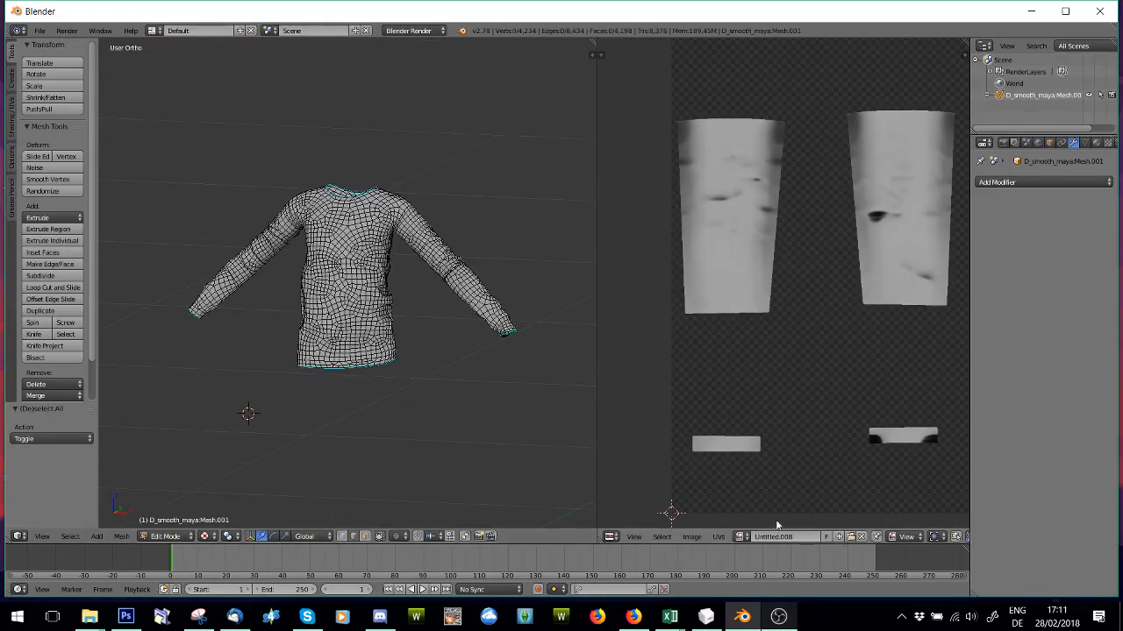
left_click(954, 539)
middle_click_drag(821, 323, 834, 363)
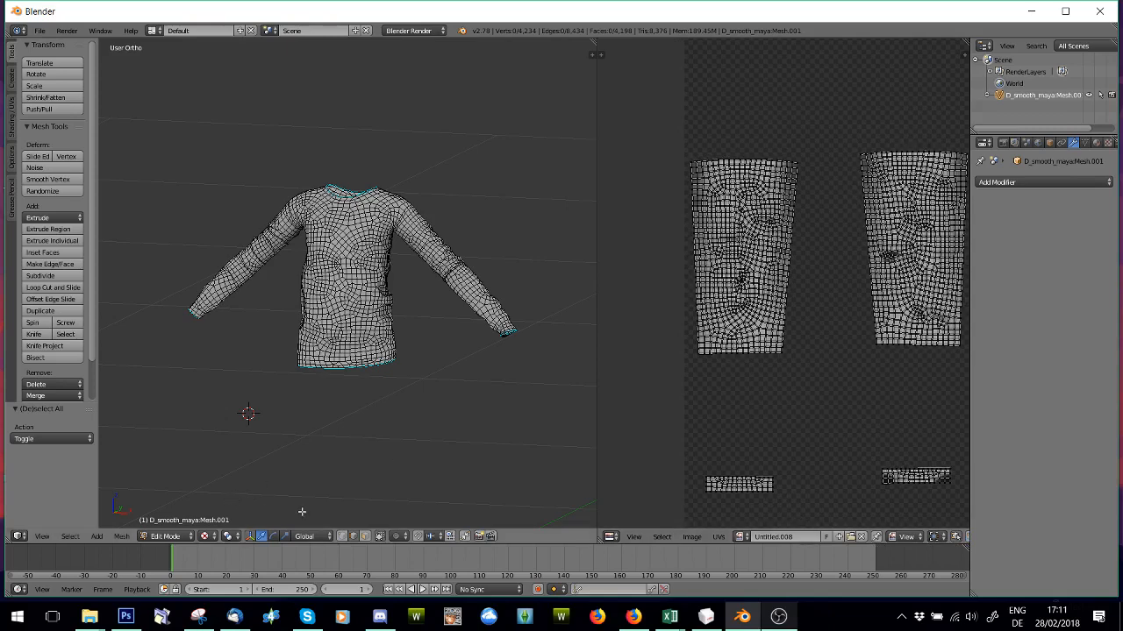
Step: Select the left sleeve island in the UV layout and separate it from the sweater mesh
key("b")
left_click_drag(658, 107, 805, 406)
key("b")
scroll(418, 325, "down", 5)
scroll(804, 304, "down", 6)
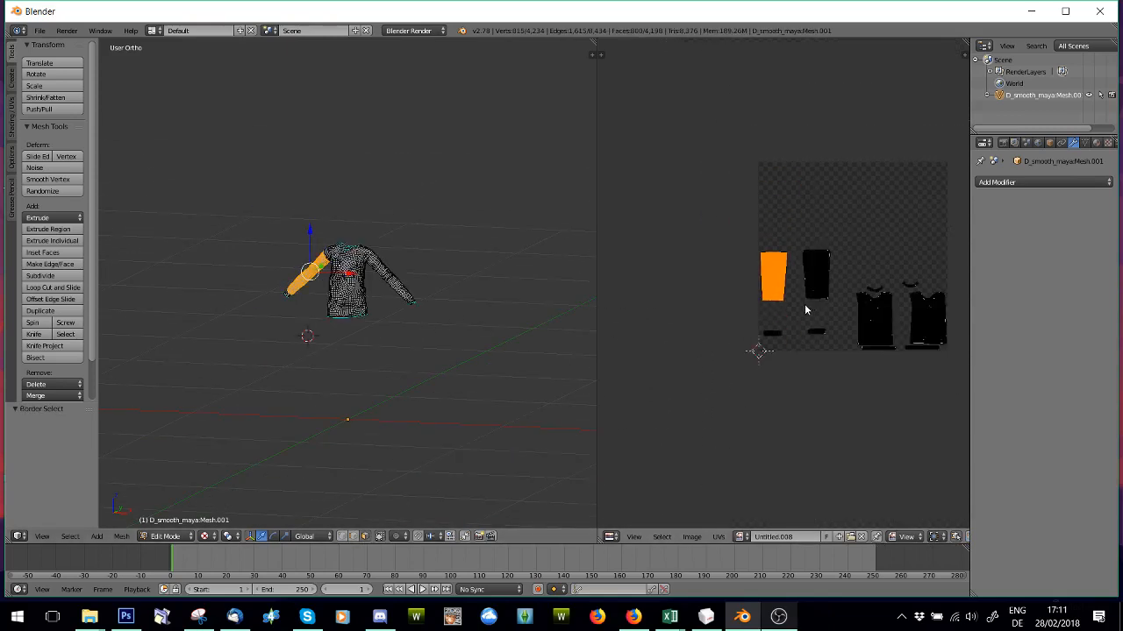
scroll(430, 299, "up", 5)
scroll(316, 281, "up", 3)
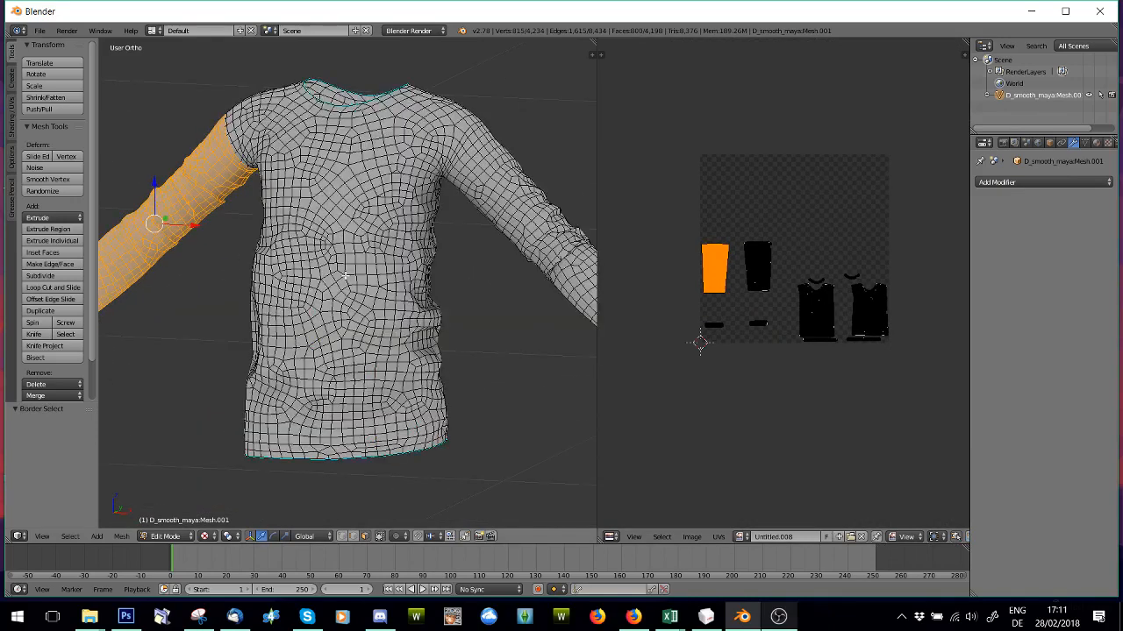
key("p")
left_click(313, 276)
Step: Select the second sleeve island in the UV layout and separate it into its own object
key("b")
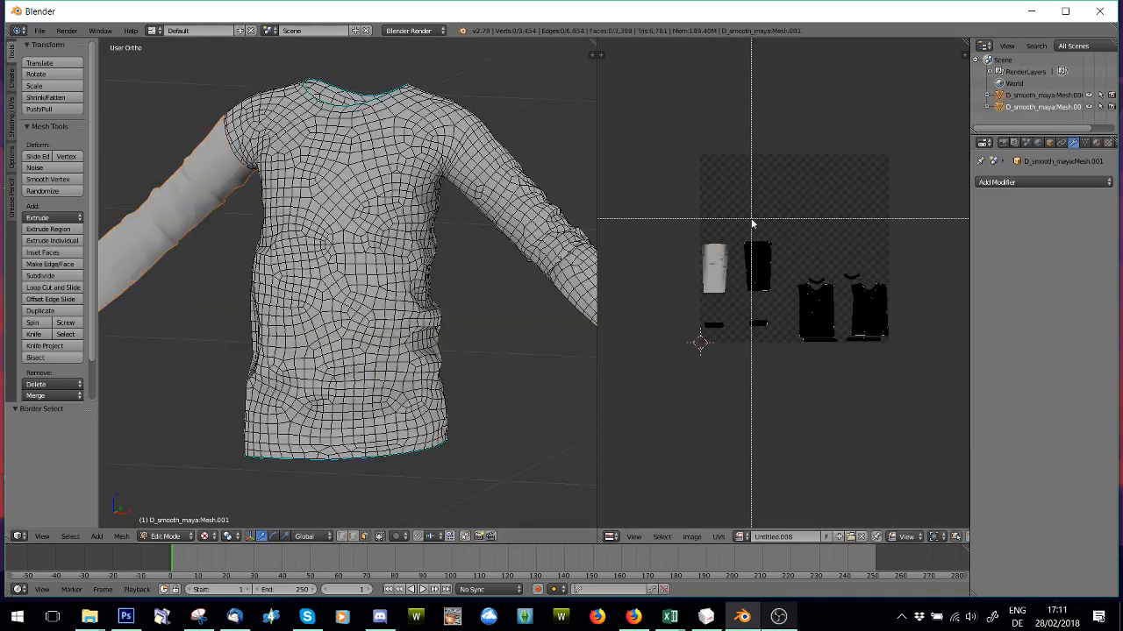
left_click_drag(736, 211, 791, 313)
key("p")
left_click(414, 262)
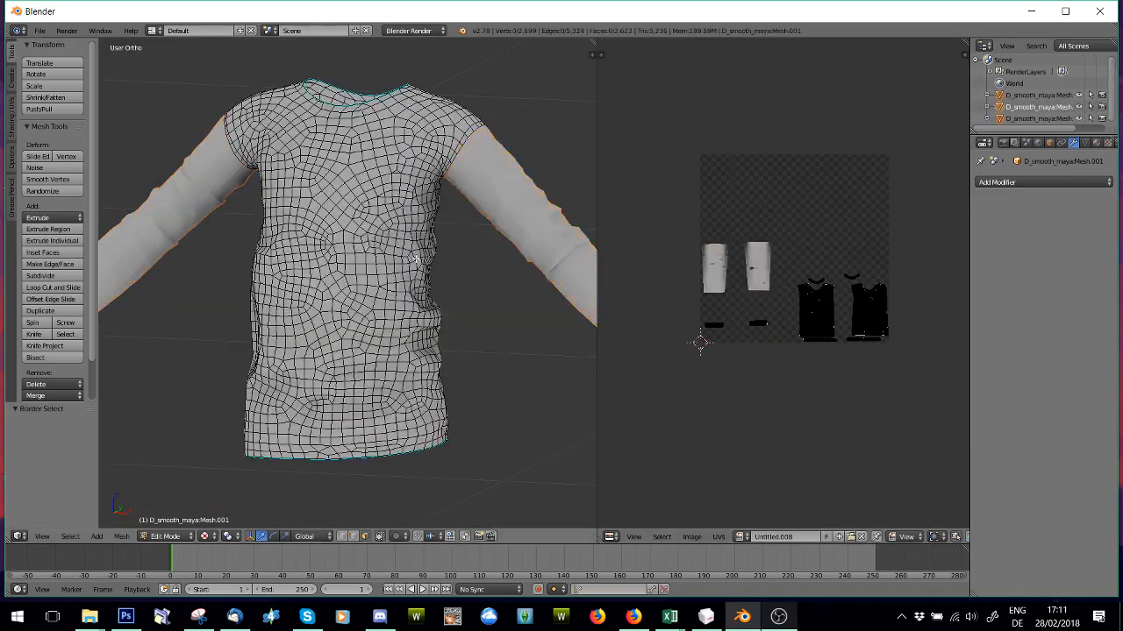
Step: Select the linked UV island of the left cuff and separate it from the mesh
scroll(693, 370, "up", 3)
key("l")
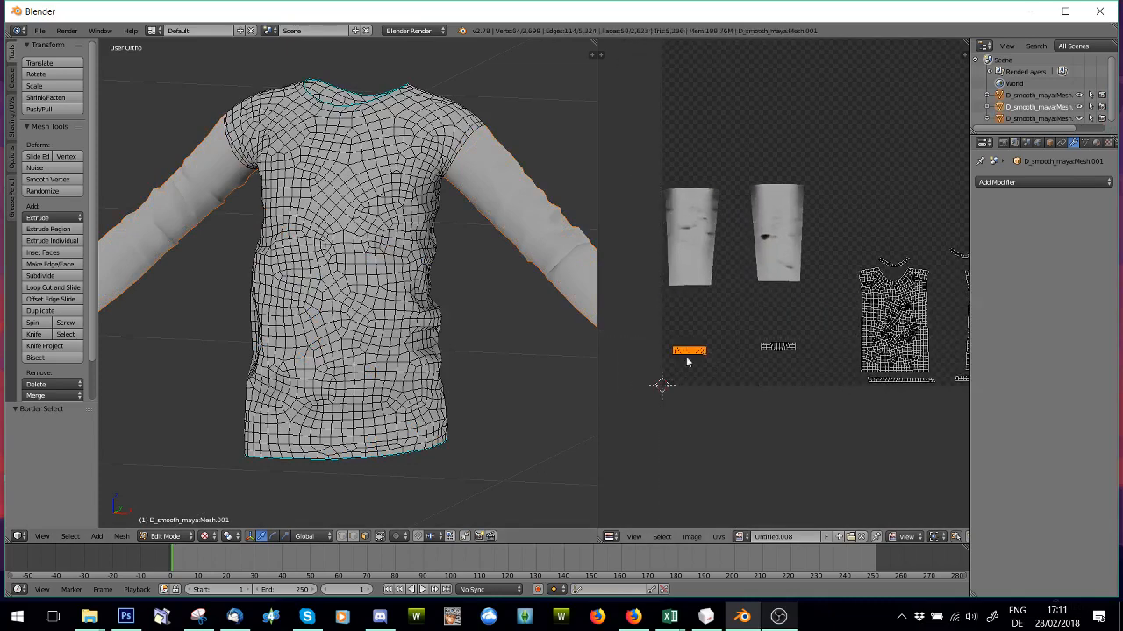
key("p")
left_click(500, 319)
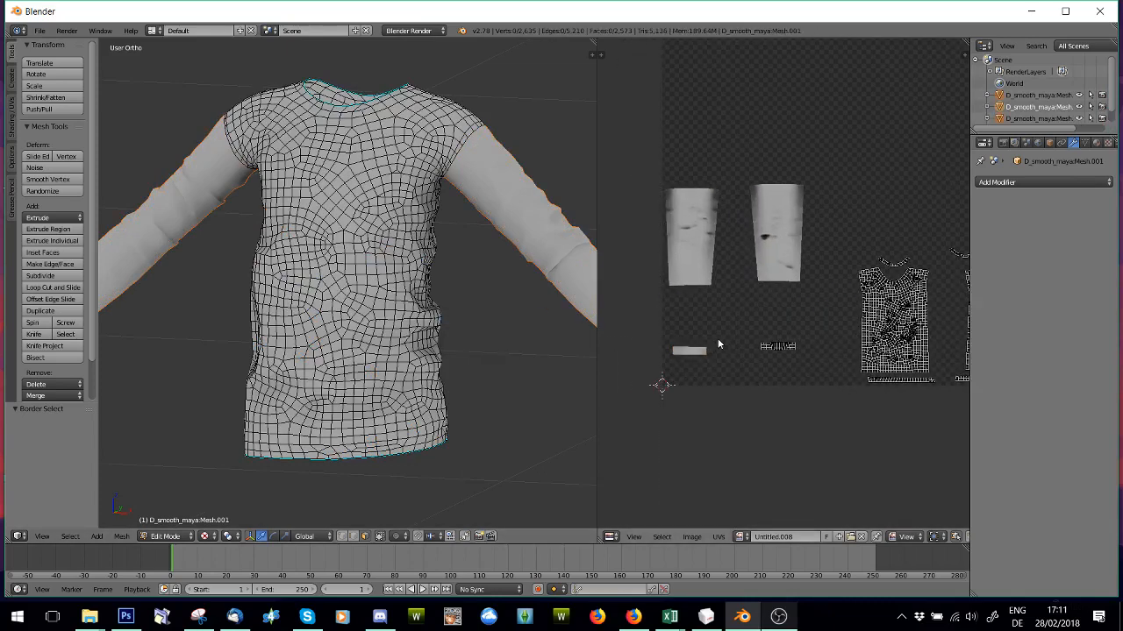
Step: Deselect everything, select the other cuff's UV island and separate it into its own object
key("l")
left_click(751, 356)
key("a")
key("b")
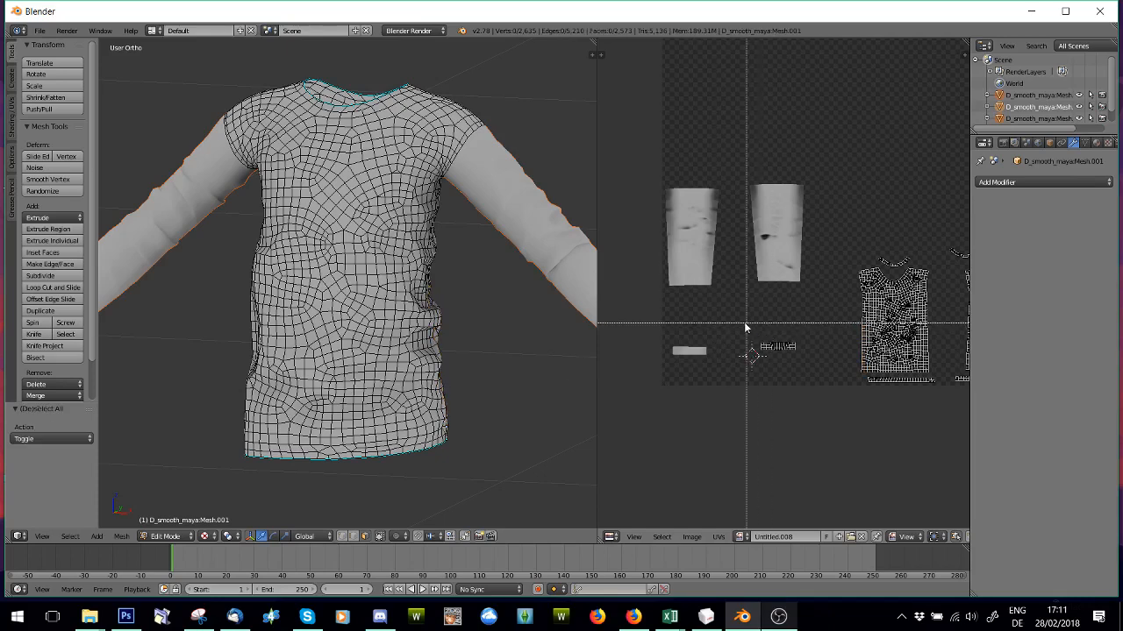
left_click_drag(745, 321, 818, 359)
key("p")
left_click(476, 317)
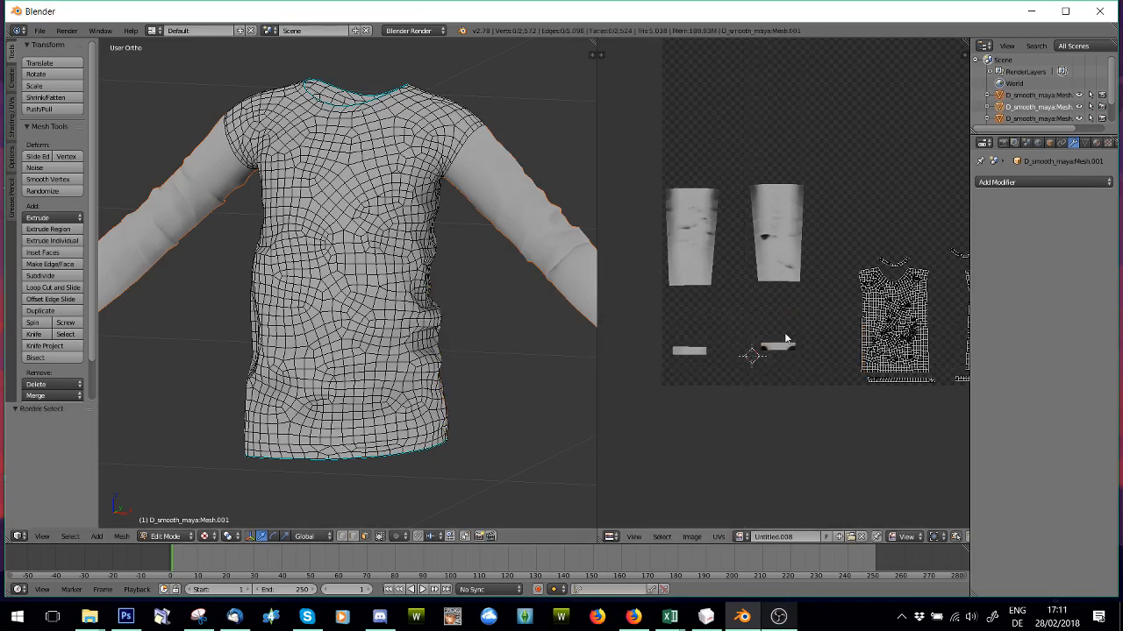
Step: Select the sweater's back panel island in the UV layout and separate it from the mesh
middle_click_drag(785, 337, 673, 343)
key("b")
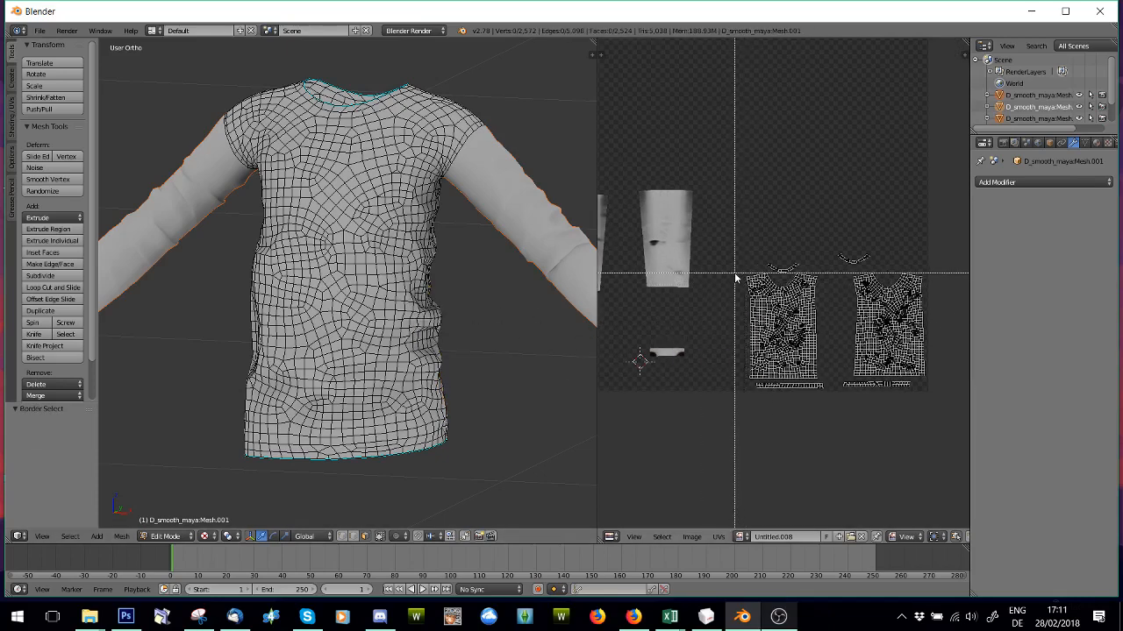
left_click_drag(736, 278, 834, 392)
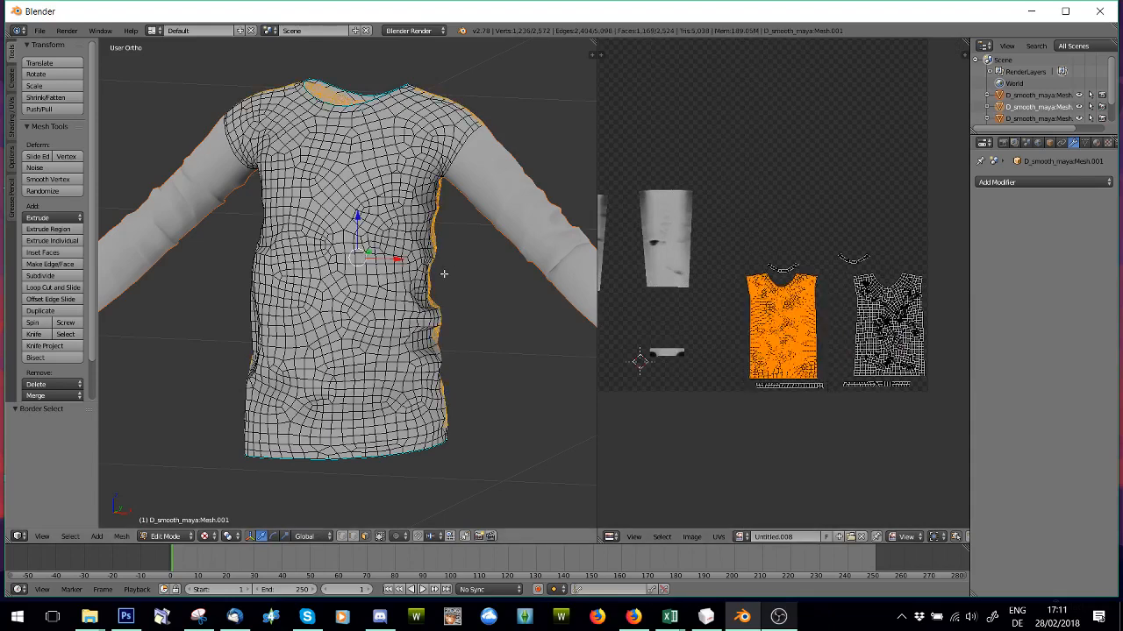
key("p")
left_click(443, 274)
Step: Select the sweater's front panel island in the UV layout and separate it from the mesh
key("b")
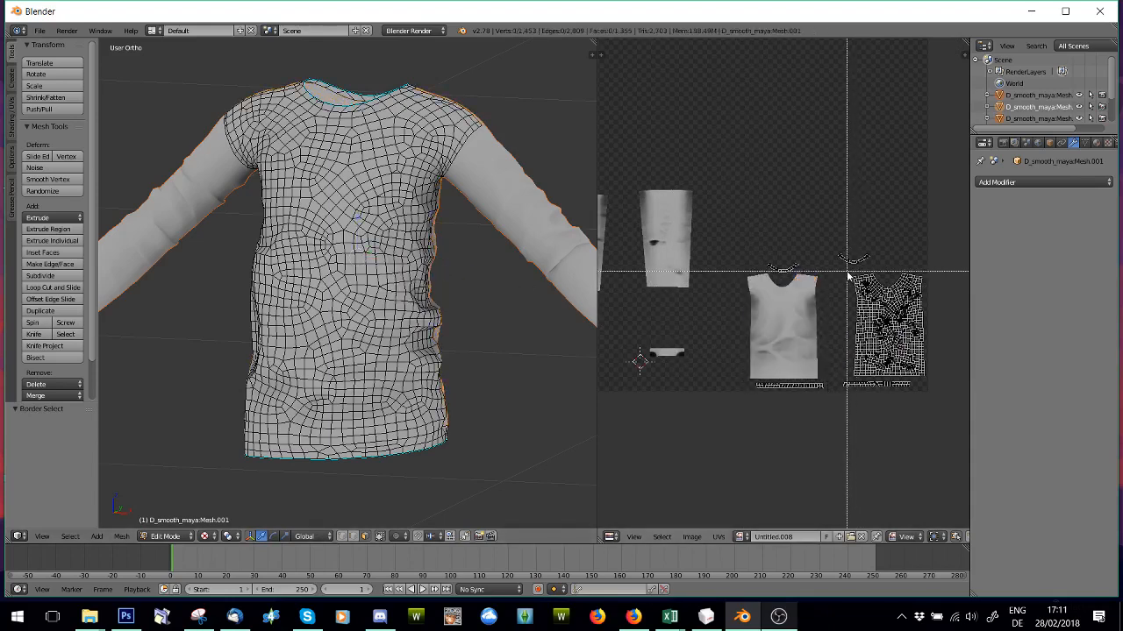
left_click_drag(835, 267, 945, 387)
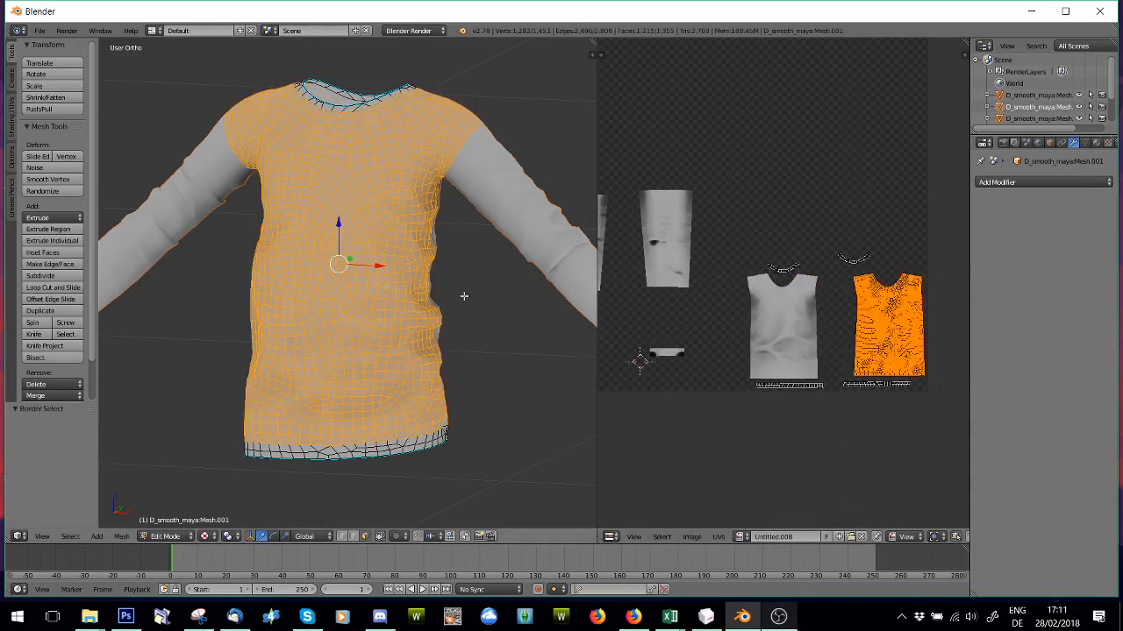
key("p")
left_click(464, 297)
Step: Select the hem band island below the front panel in the UV layout and separate it
key("b")
left_click_drag(837, 374, 931, 414)
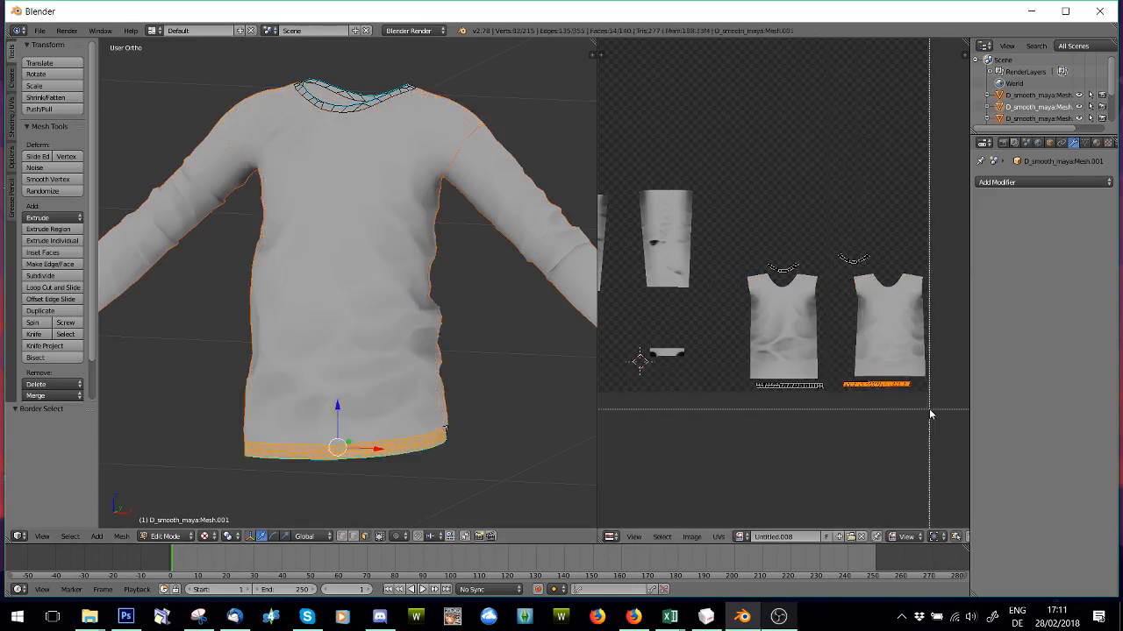
key("p")
left_click(444, 377)
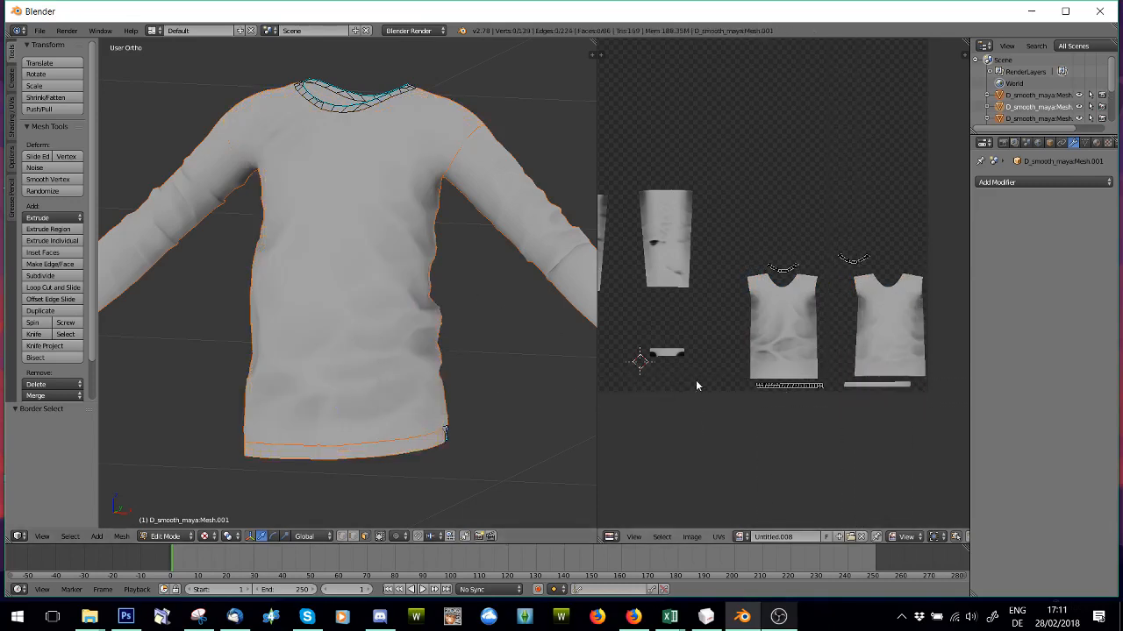
Step: Select the hem band island below the back panel in the UV layout and separate it
key("b")
left_click_drag(707, 364, 821, 396)
key("p")
left_click(421, 358)
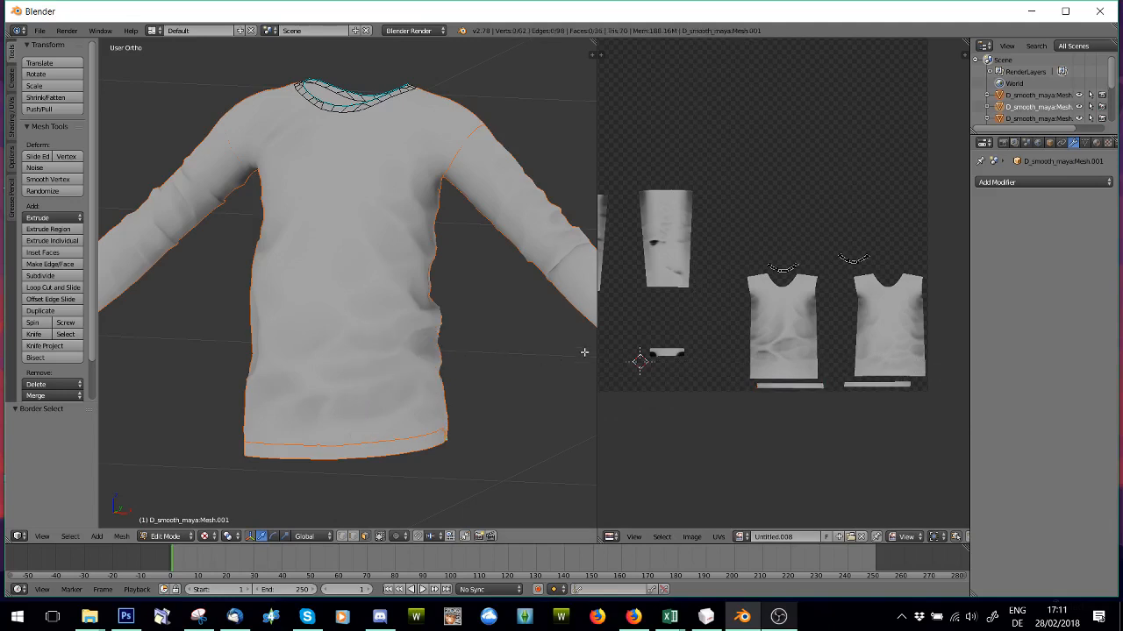
Step: Select the neckband island above the back panel in the UV layout and separate it
key("b")
left_click_drag(746, 244, 795, 292)
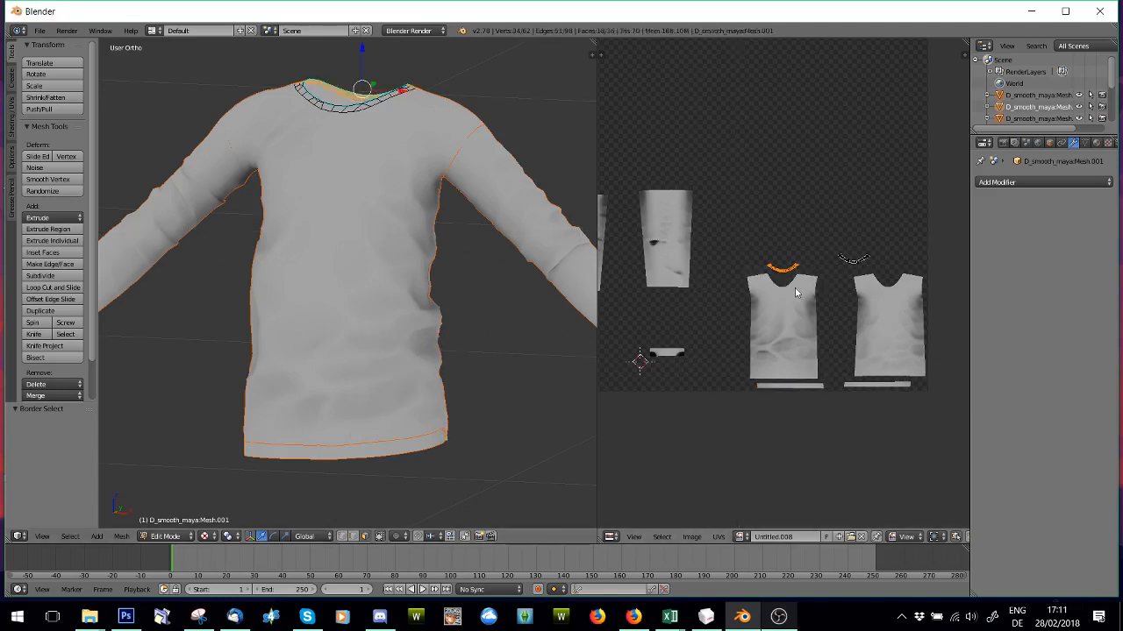
key("p")
left_click(453, 266)
middle_click_drag(454, 266, 371, 324)
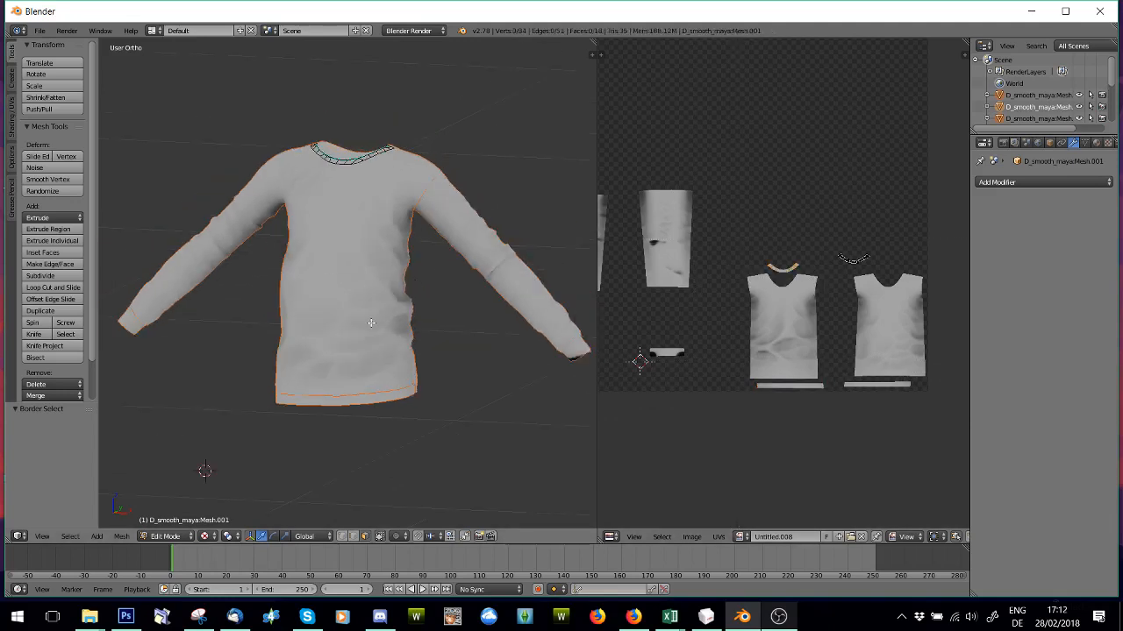
Step: Switch to Object Mode, select all the separated sweater pieces and join them into one object
left_click(193, 536)
left_click(189, 529)
key("a")
key("a")
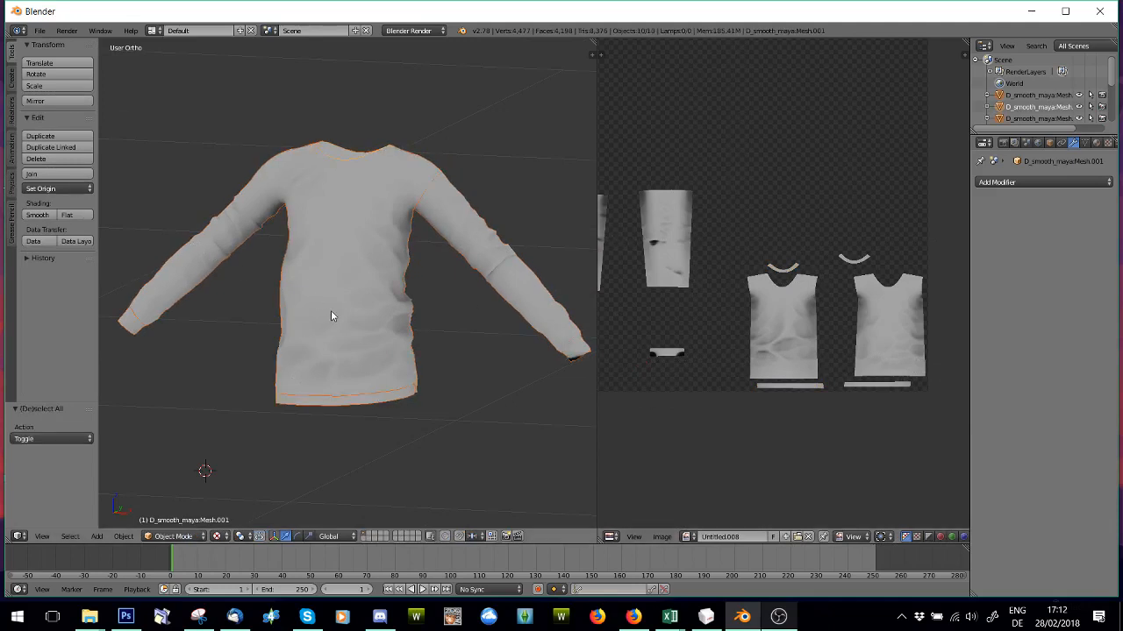
left_click(35, 174)
middle_click_drag(285, 333, 297, 338)
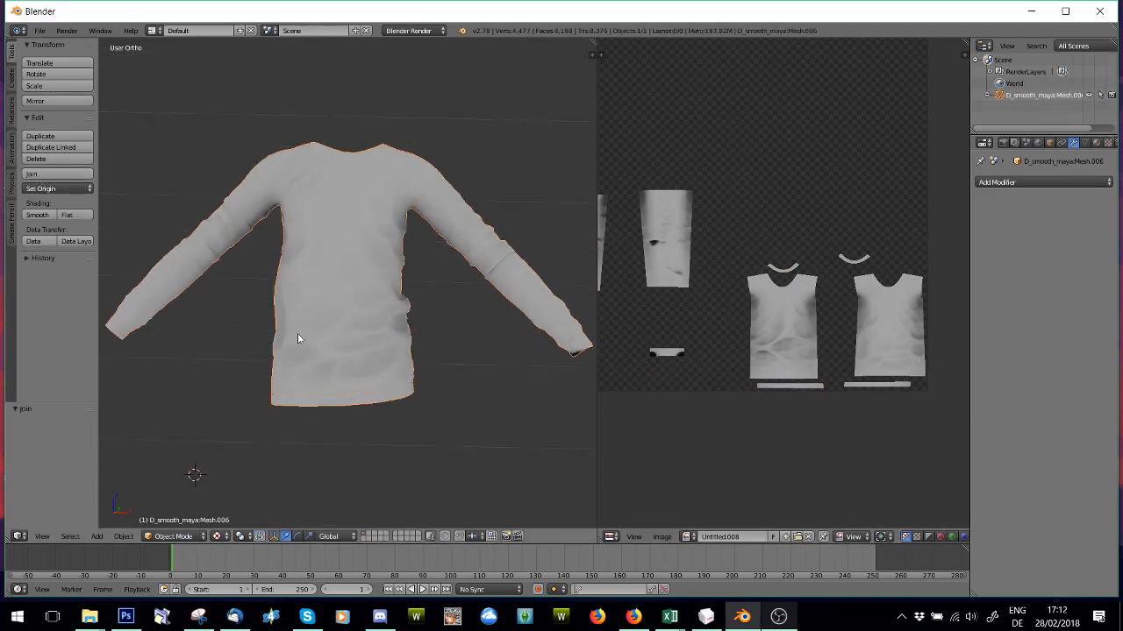
Step: Put the joined sweater in Edit Mode with vertex selection, viewed from the side of the sleeve
left_click(202, 535)
left_click(186, 511)
scroll(202, 368, "up", 4)
middle_click_drag(158, 336, 461, 333)
left_click(342, 537)
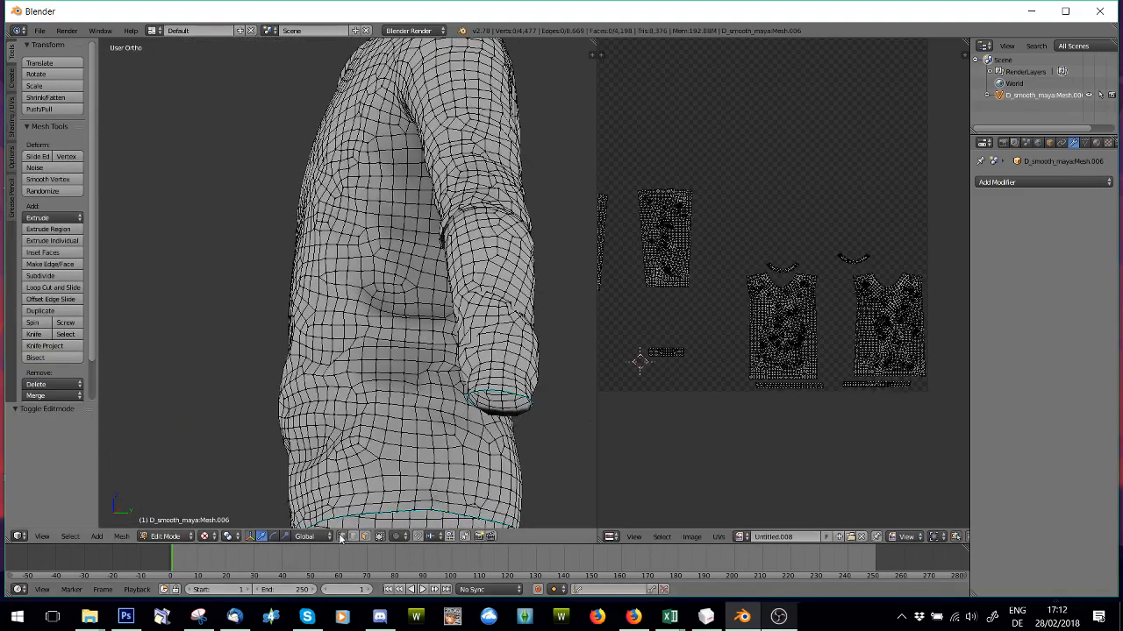
Step: Try moving a shoulder seam vertex to test whether the pieces are detached, and undo the moves
right_click(746, 286)
scroll(744, 288, "up", 1)
middle_click_drag(517, 175, 411, 195)
scroll(328, 145, "up", 3)
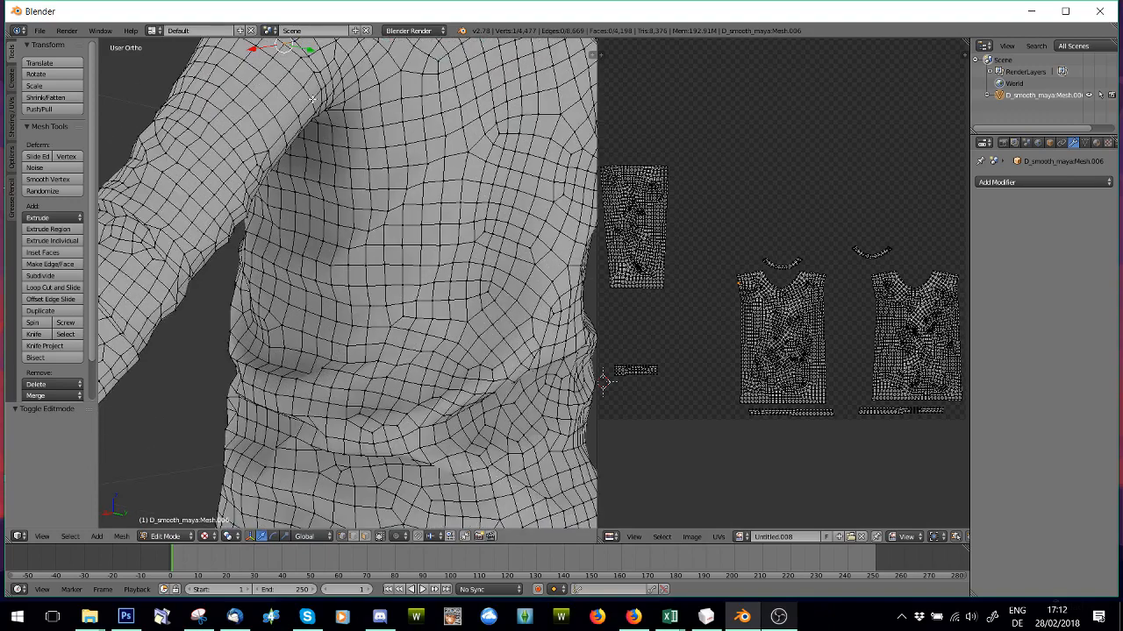
left_click_drag(267, 51, 239, 55)
scroll(295, 118, "up", 2)
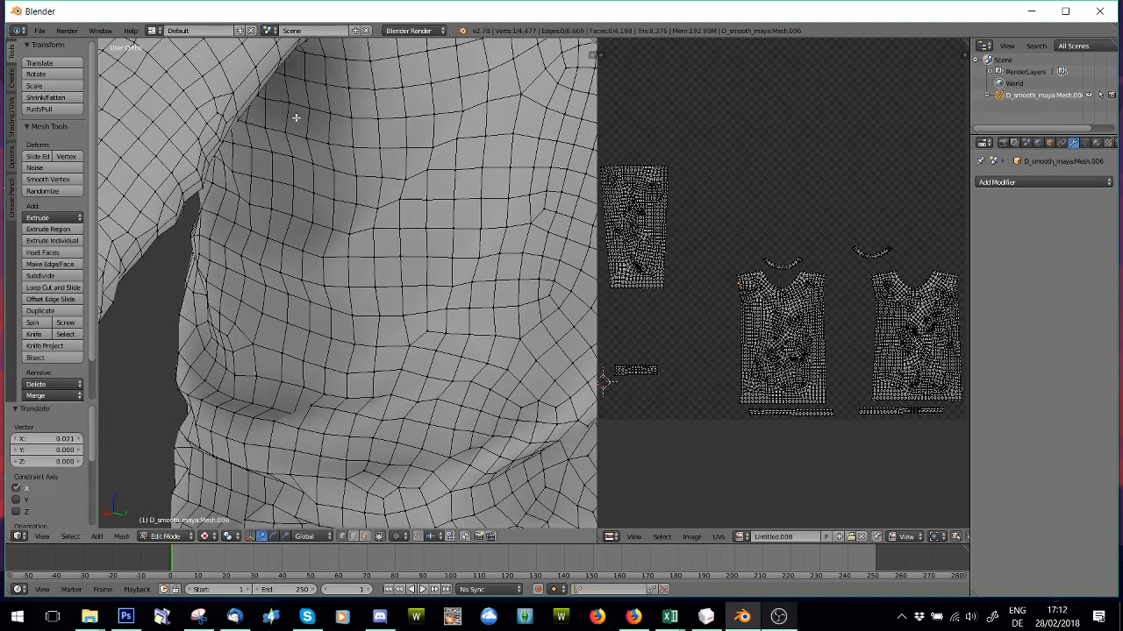
middle_click_drag(302, 100, 360, 398, "shift")
right_click(332, 253)
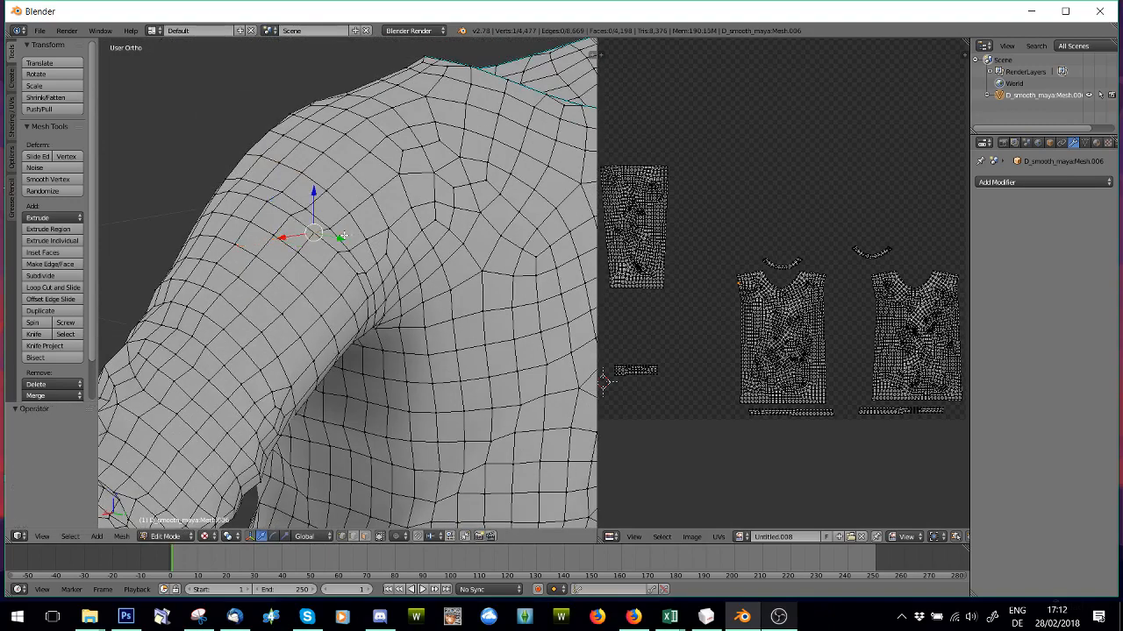
left_click_drag(344, 235, 335, 229)
key("ctrl+z")
scroll(339, 225, "down", 4)
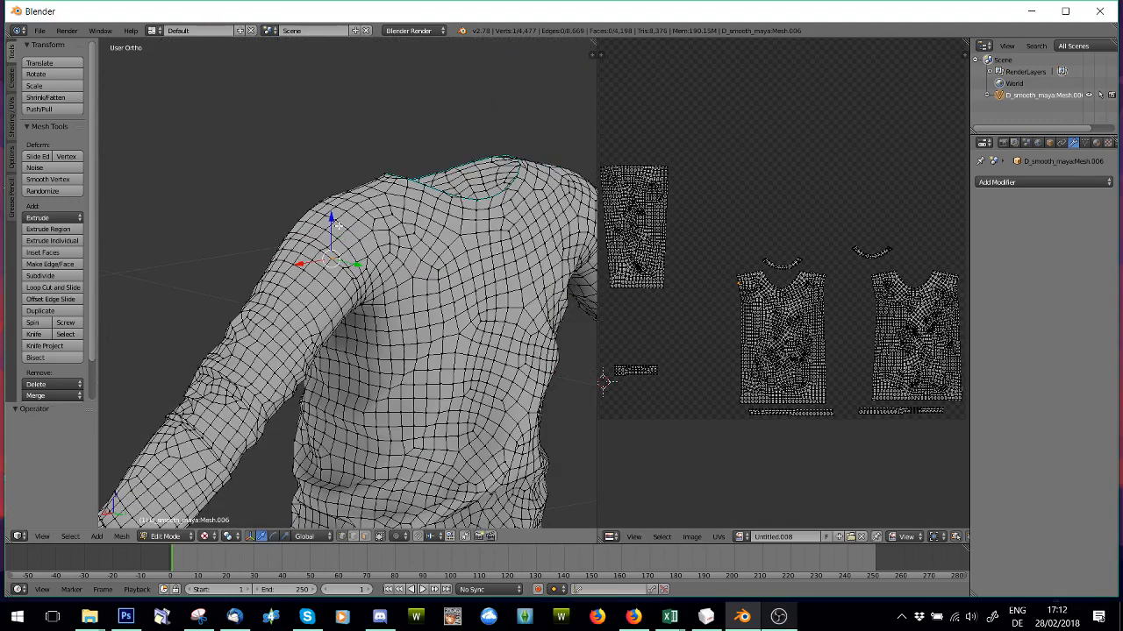
Step: Select the entire sweater mesh and reduce the selection to its boundary loops
key("a")
scroll(339, 225, "down", 5)
middle_click_drag(242, 299, 535, 297)
scroll(195, 474, "up", 3)
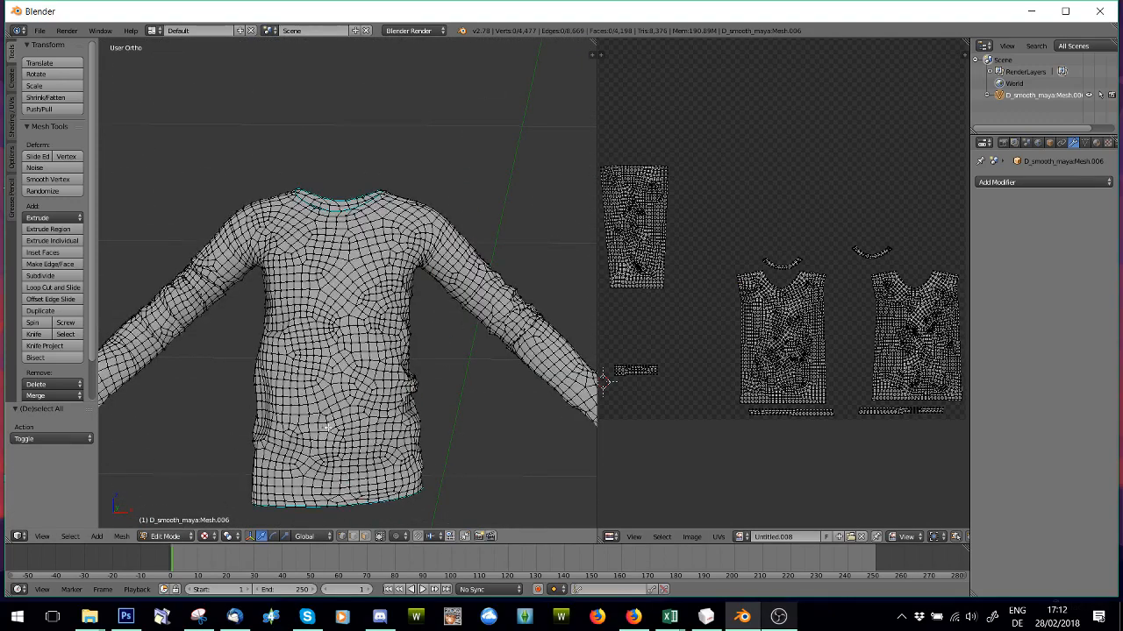
key("a")
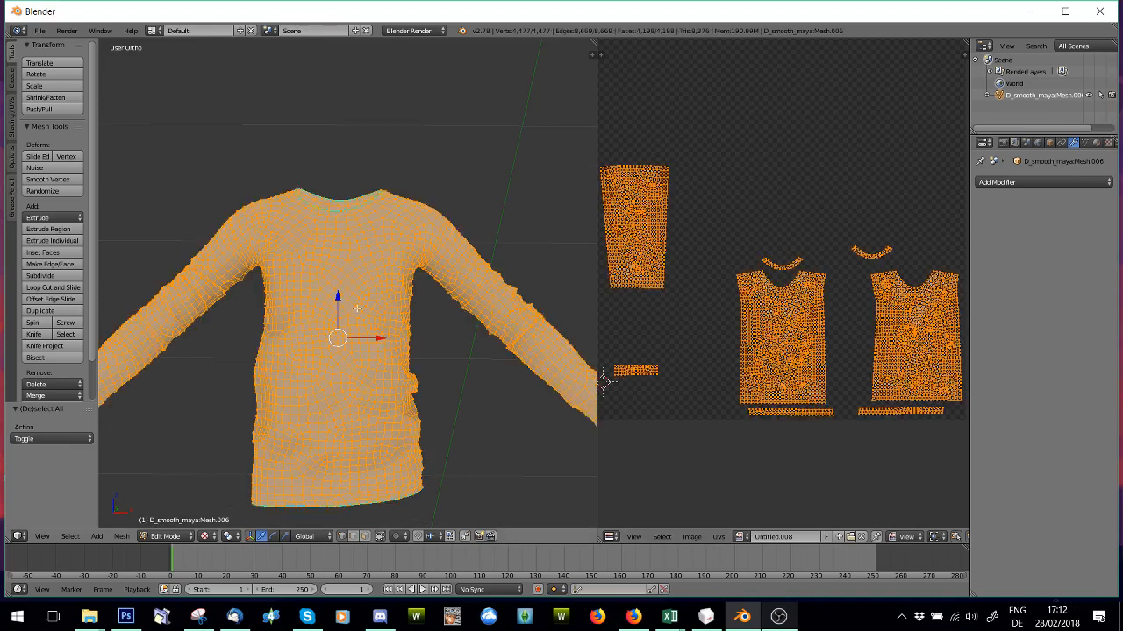
left_click(70, 536)
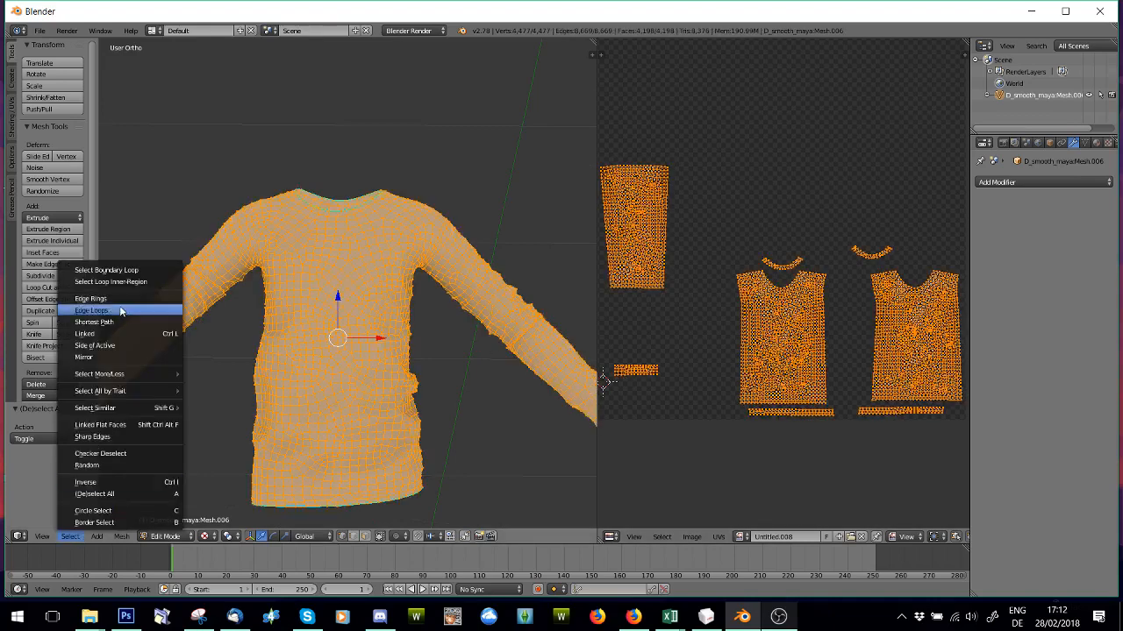
left_click(96, 268)
Step: Examine the boundary edges of the sleeve, cuff and body islands in the UV layout
scroll(764, 288, "down", 2)
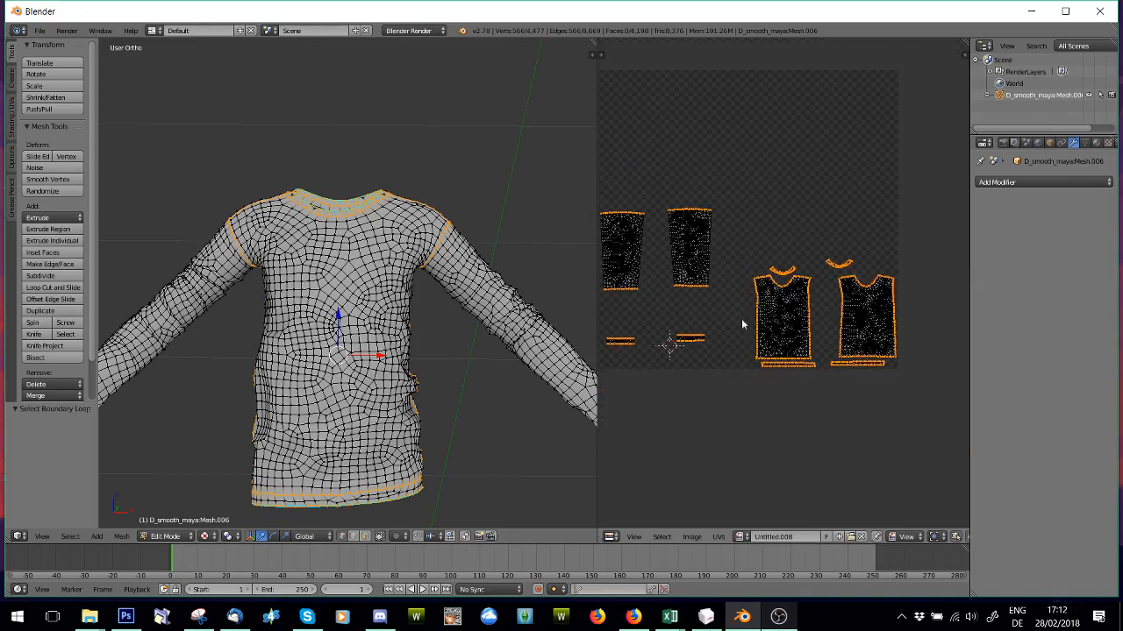
middle_click_drag(745, 321, 840, 323)
middle_click_drag(758, 281, 740, 328)
scroll(780, 272, "up", 4)
scroll(759, 436, "down", 4)
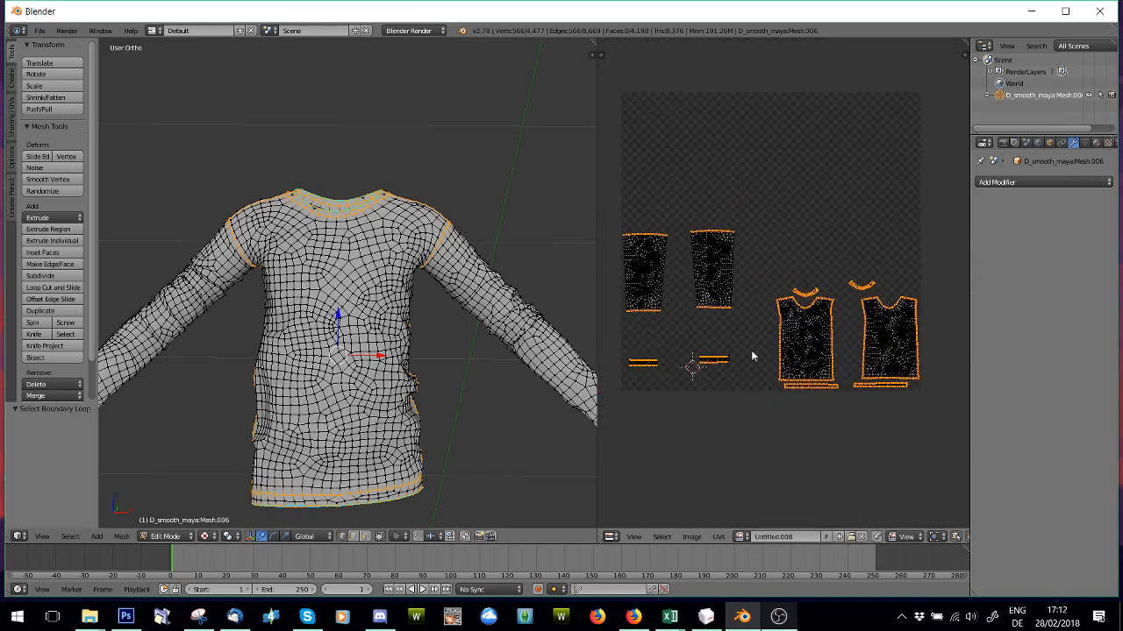
scroll(769, 322, "up", 6)
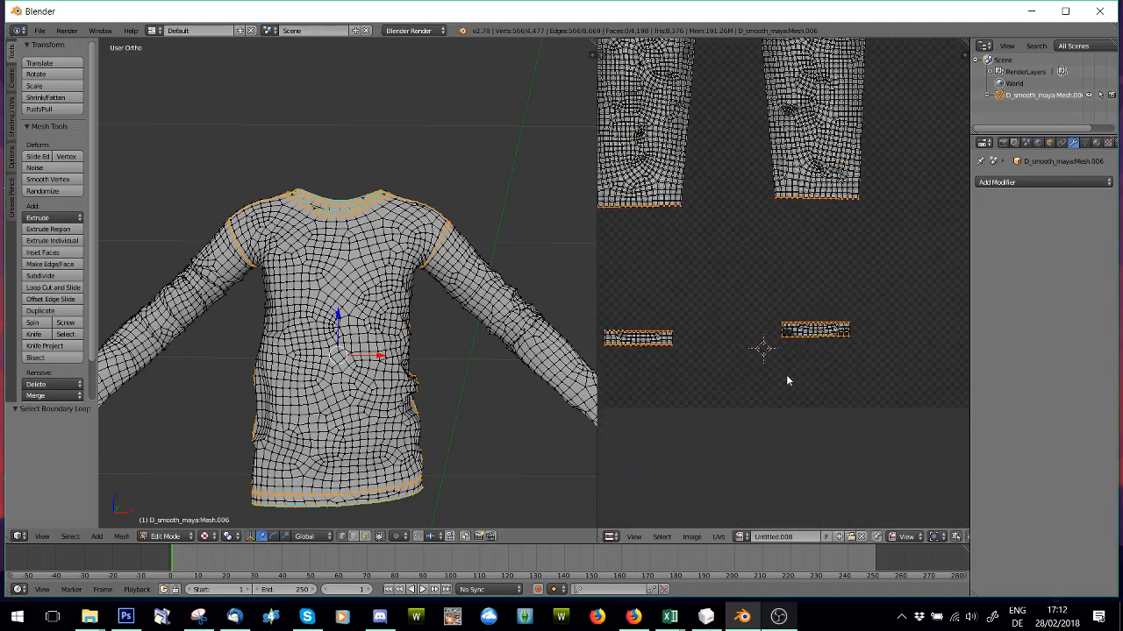
scroll(800, 384, "down", 4)
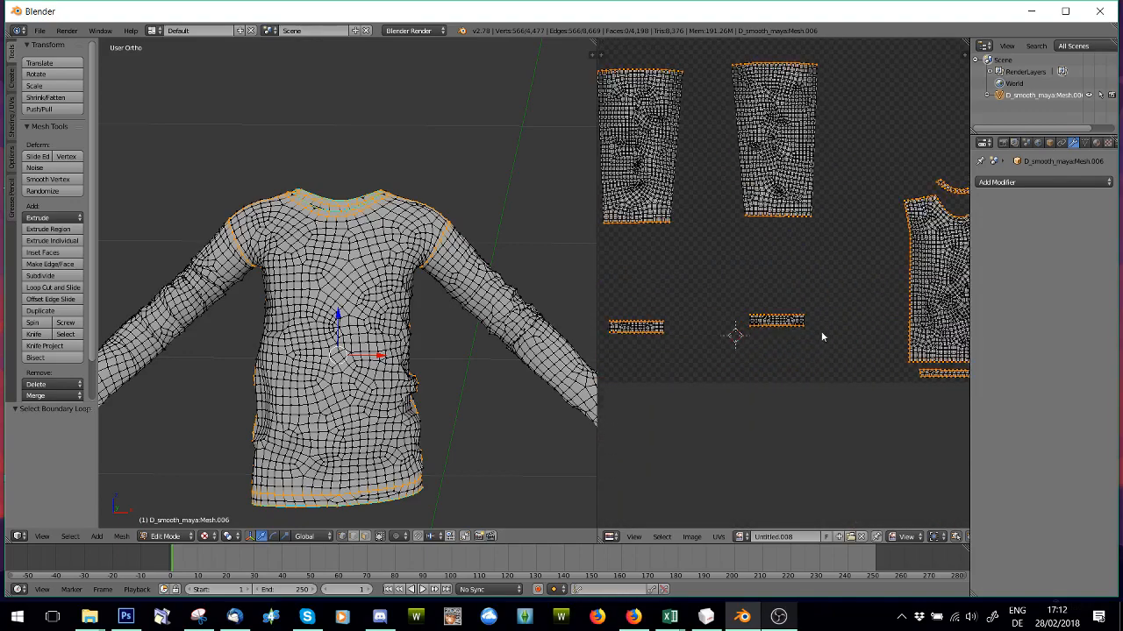
Step: Clear the selection and select the vertices at the short ends of the right cuff's UV island
key("a")
scroll(843, 344, "up", 2)
key("b")
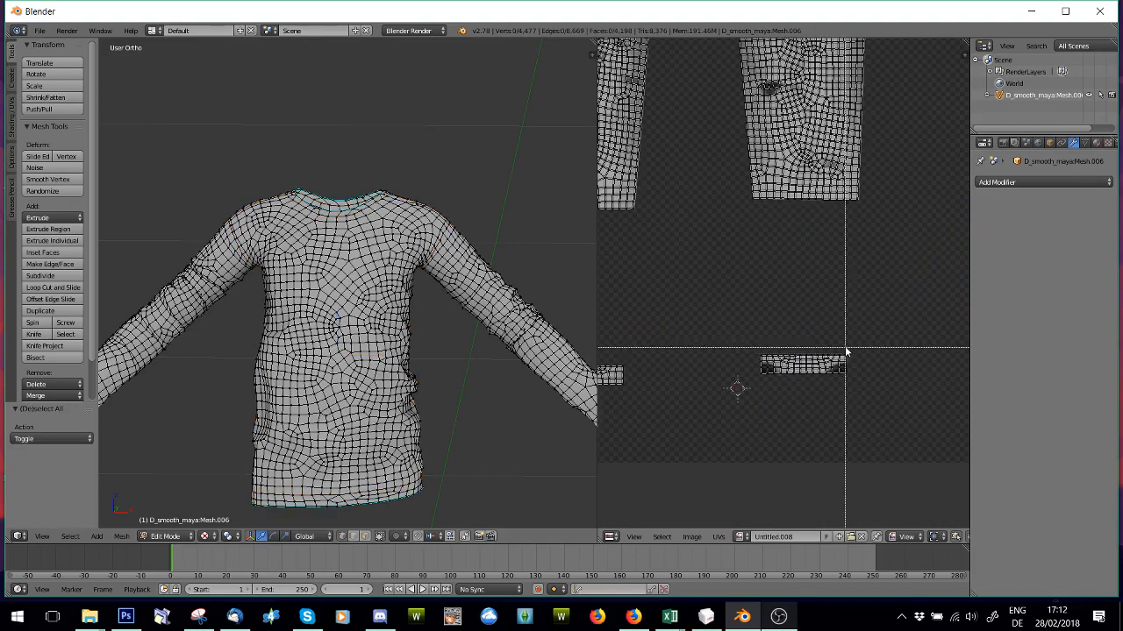
left_click_drag(844, 348, 879, 412)
key("b")
right_click(687, 358)
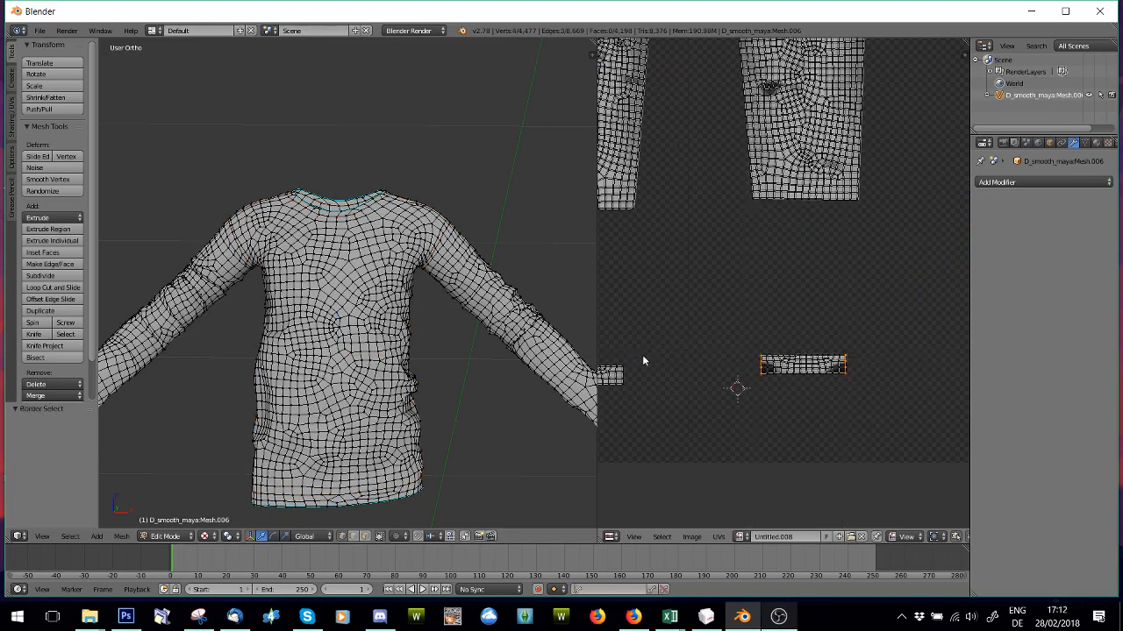
Step: Add the vertices at the short ends of the other cuff's UV island to the selection
scroll(642, 358, "down", 2)
middle_click_drag(676, 353, 704, 366)
key("b")
left_click_drag(709, 345, 643, 373)
key("b")
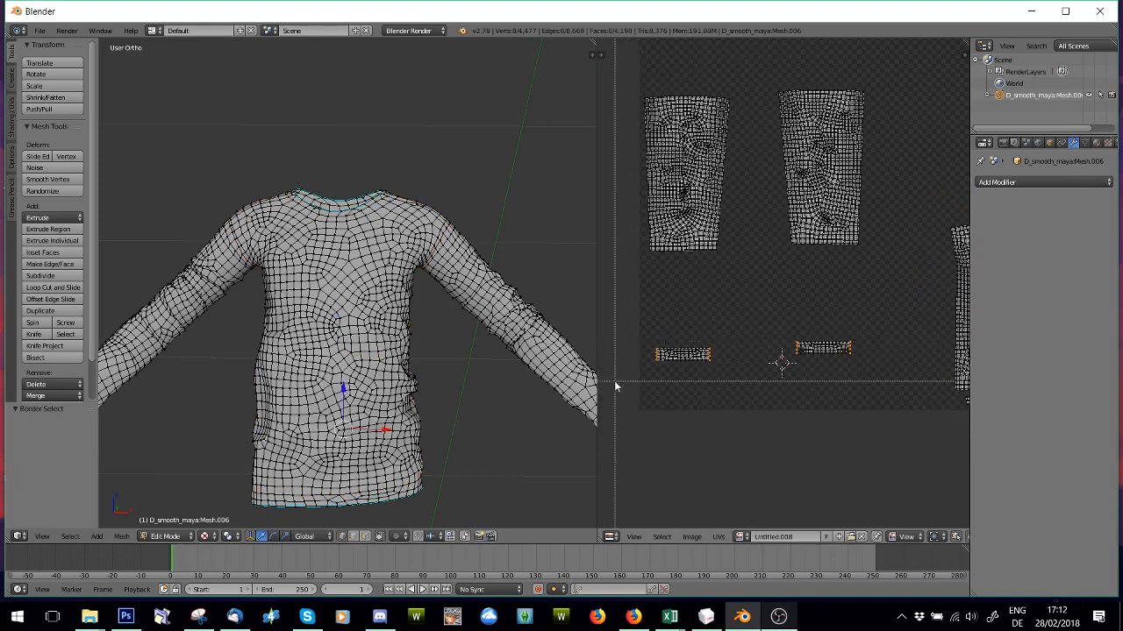
Step: Split the mesh along the selected cuff seams with Edge Split
right_click(483, 377)
key("space")
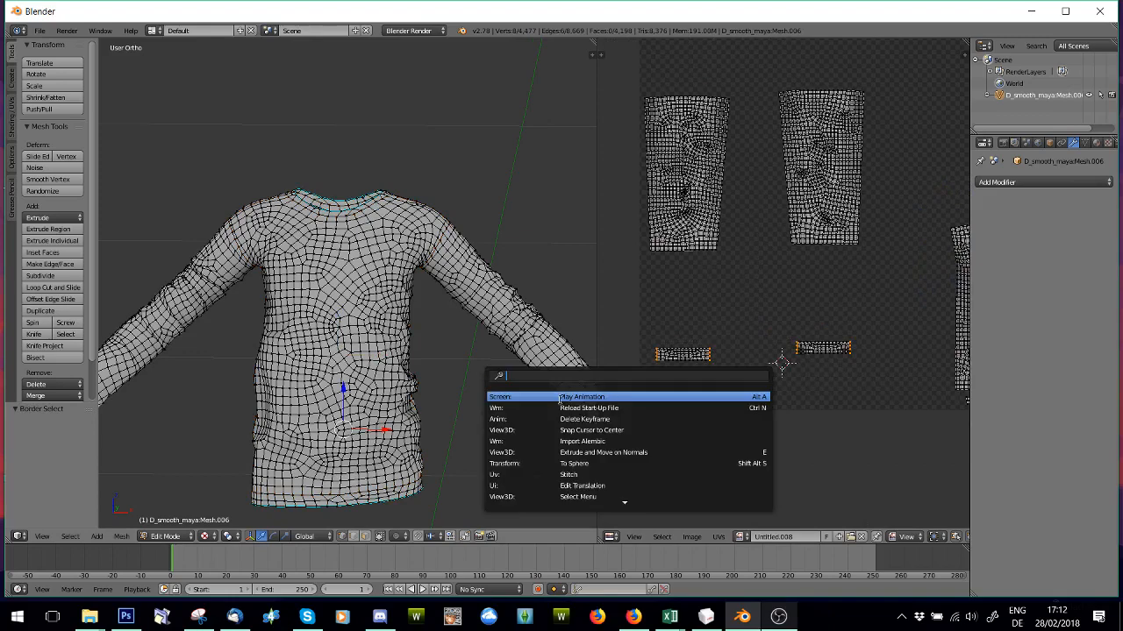
type("w")
key("BackSpace")
type("edge")
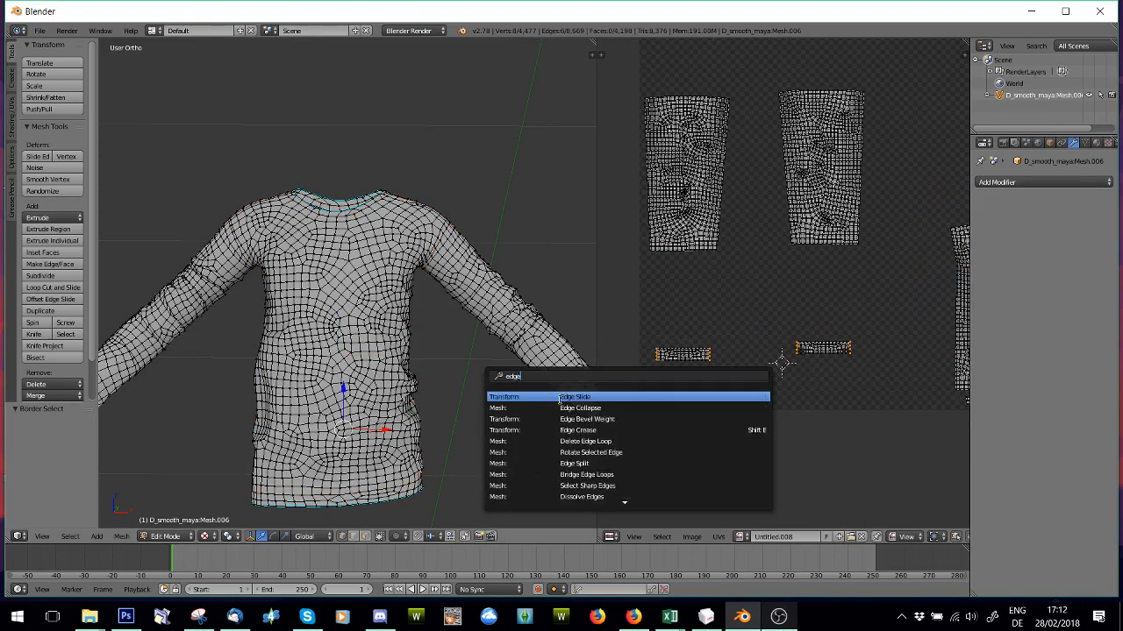
left_click(583, 462)
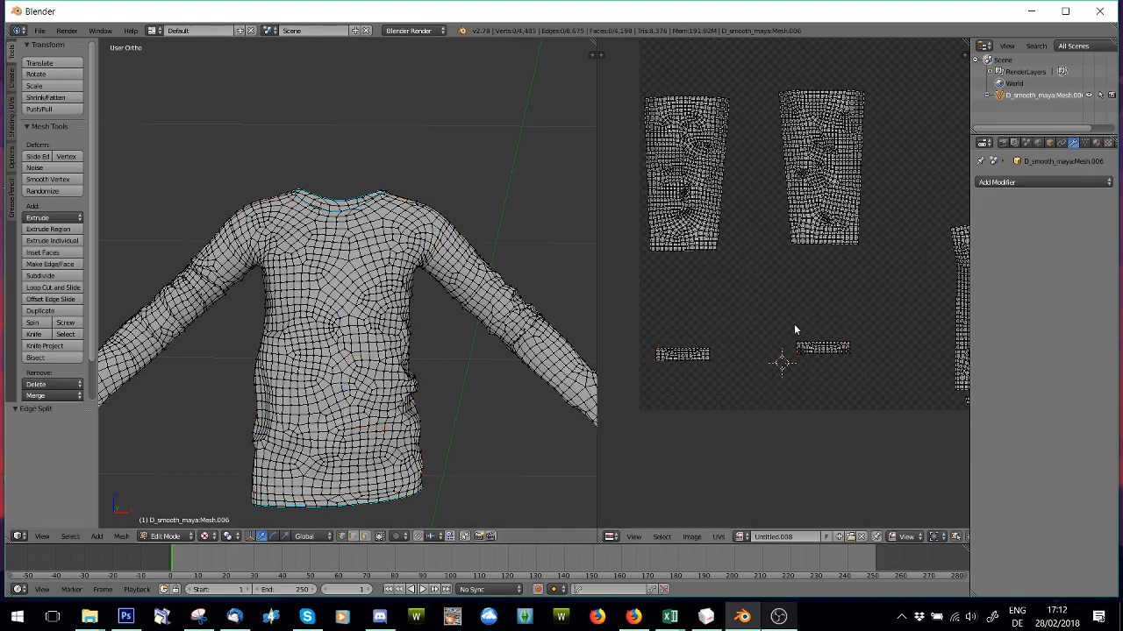
key("b")
left_click_drag(777, 318, 898, 382)
key("a")
middle_click_drag(872, 303, 864, 414)
key("b")
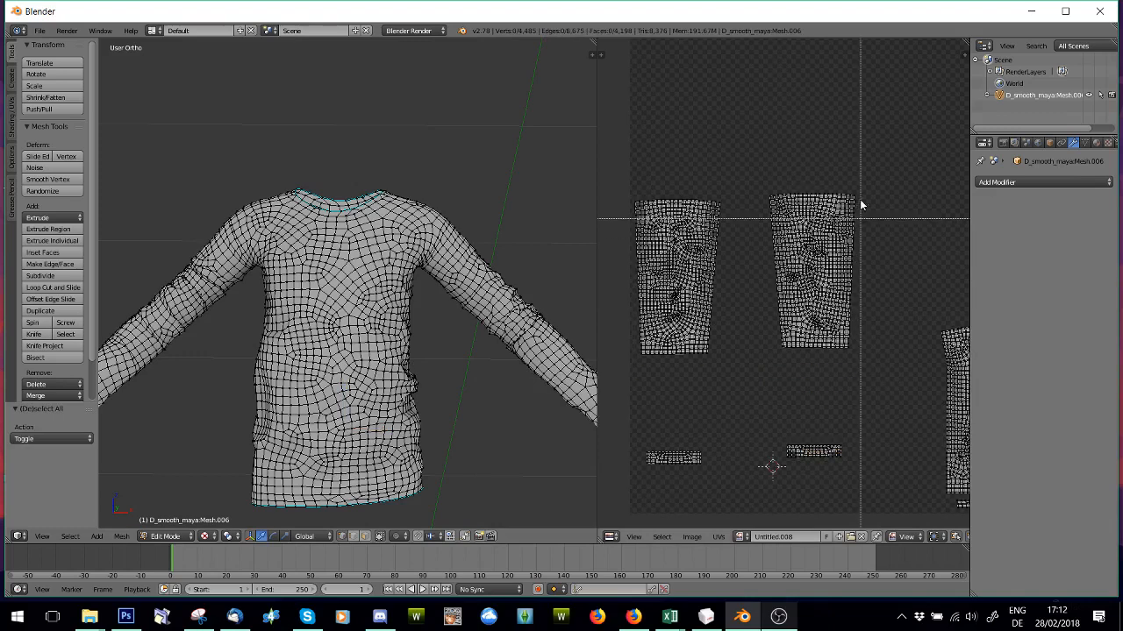
key("Escape")
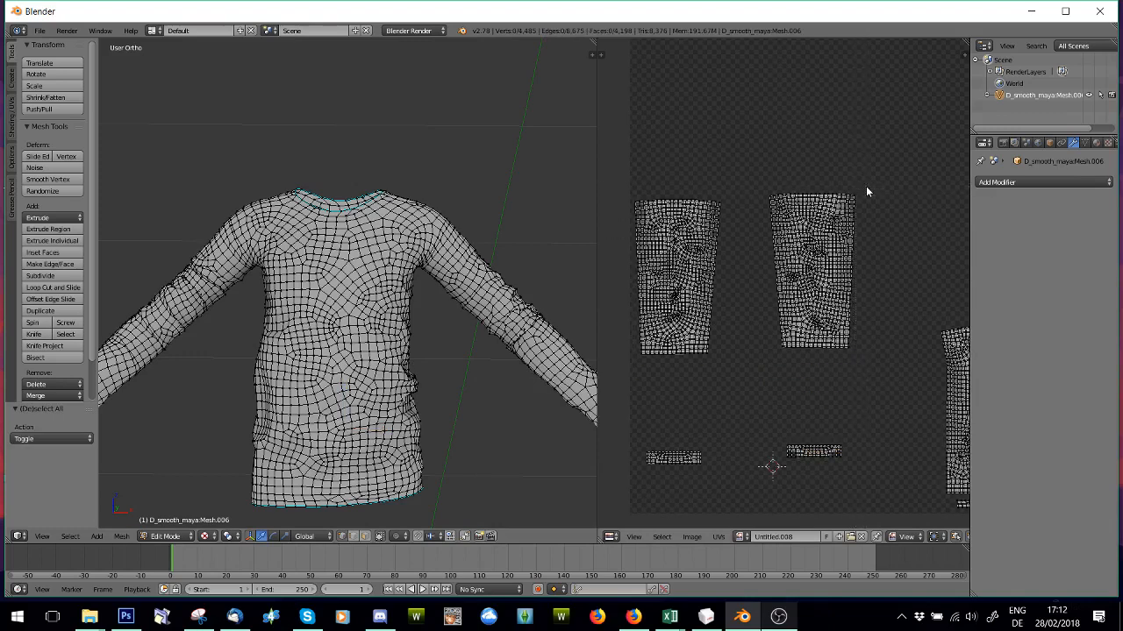
scroll(867, 187, "up", 2)
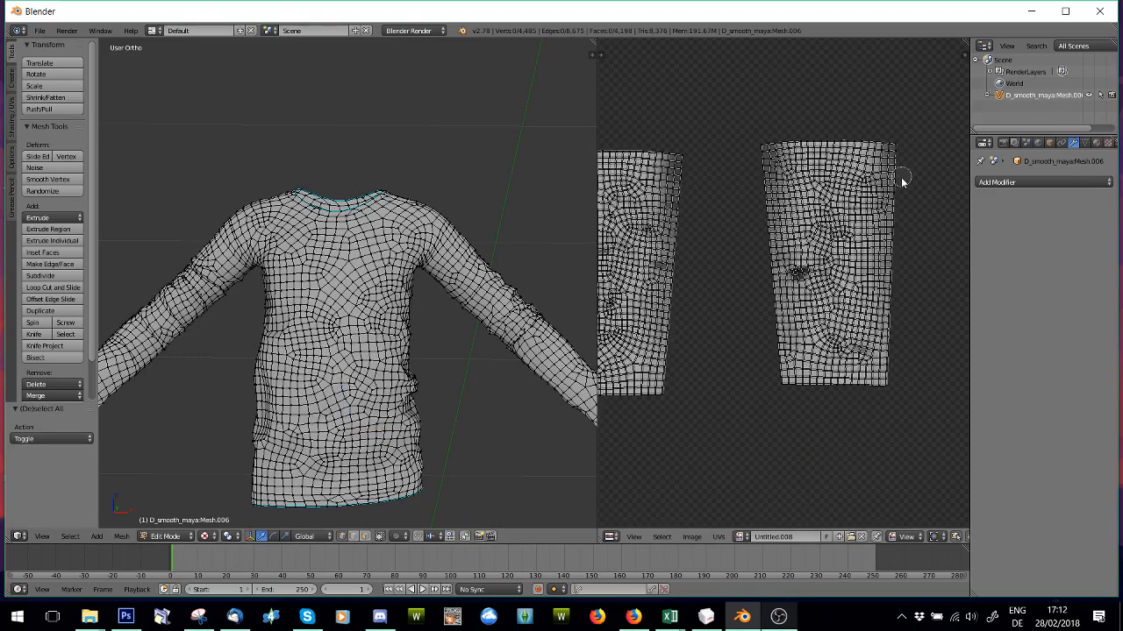
right_click(899, 181)
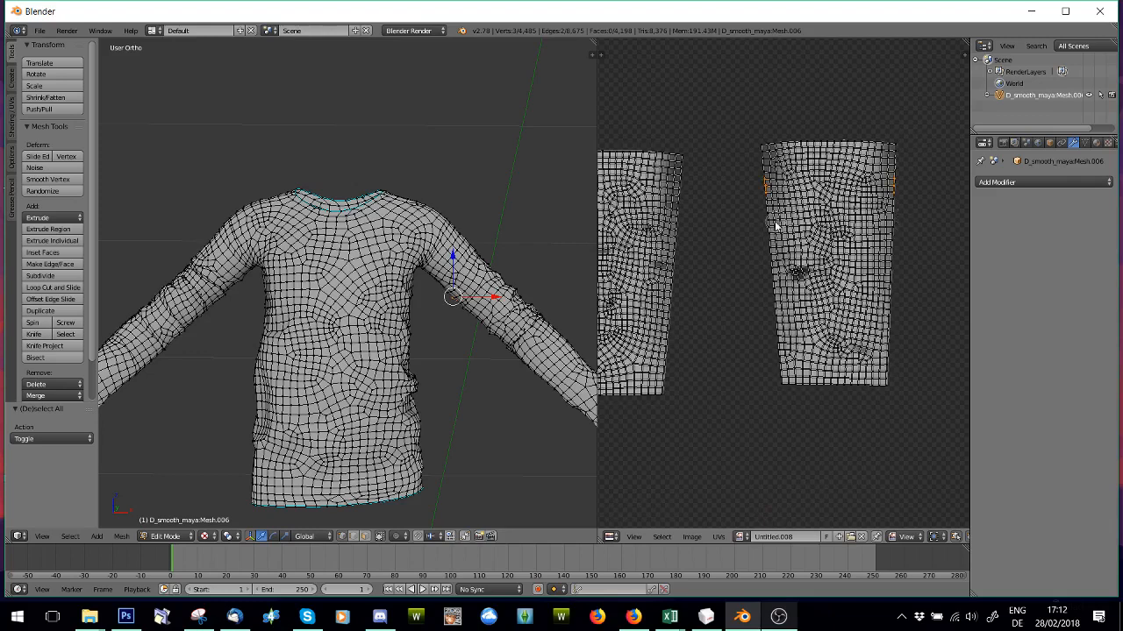
right_click(676, 266, "shift")
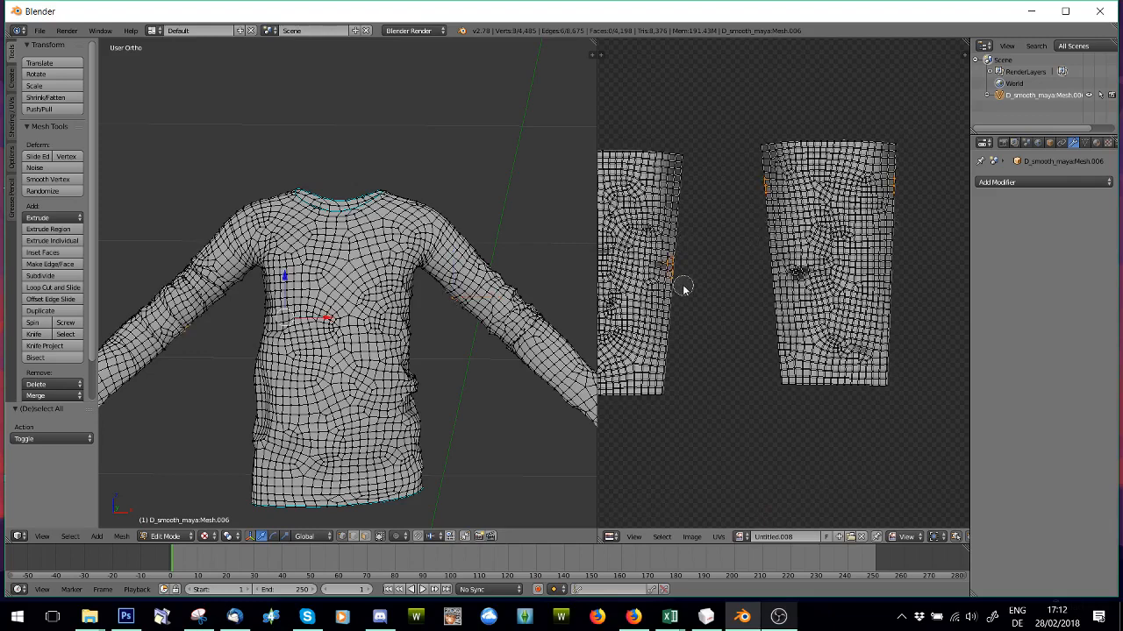
key("a")
Step: Select short seam segments on the side edges of both sleeve UV islands and extend them to full edge loops
middle_click_drag(682, 284, 749, 308)
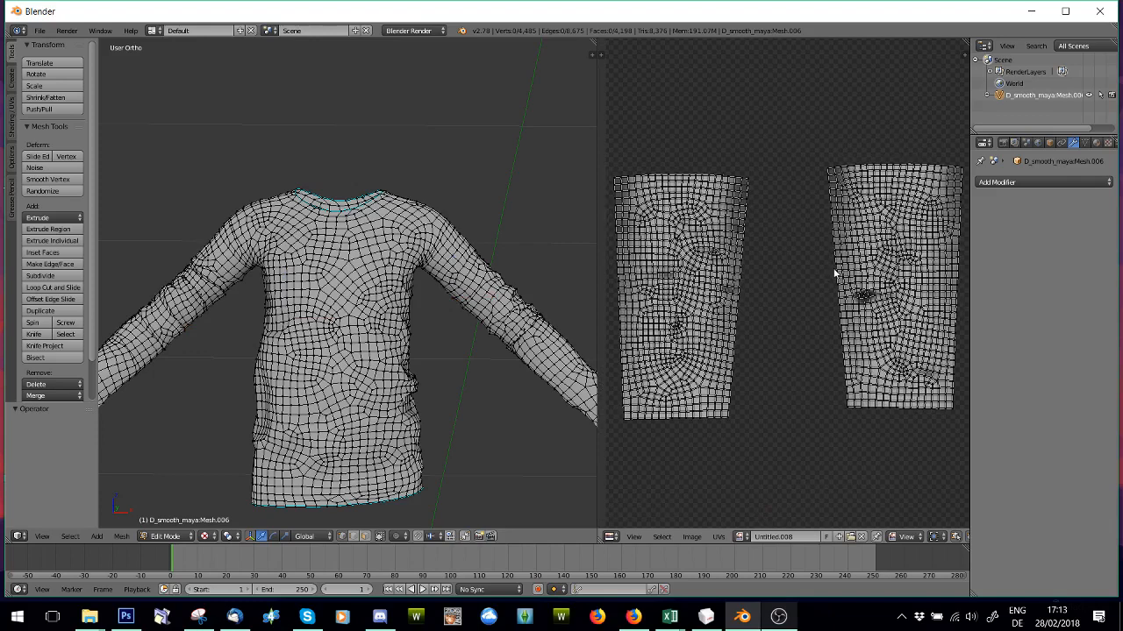
key("c")
left_click(746, 300)
right_click(747, 300)
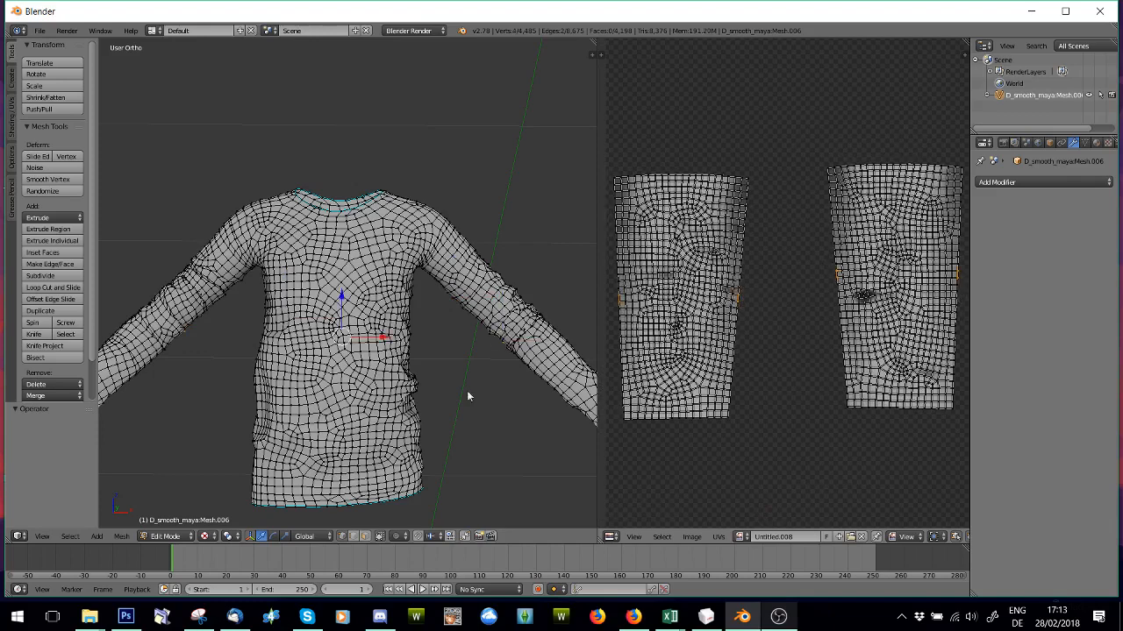
left_click(80, 539)
left_click(70, 535)
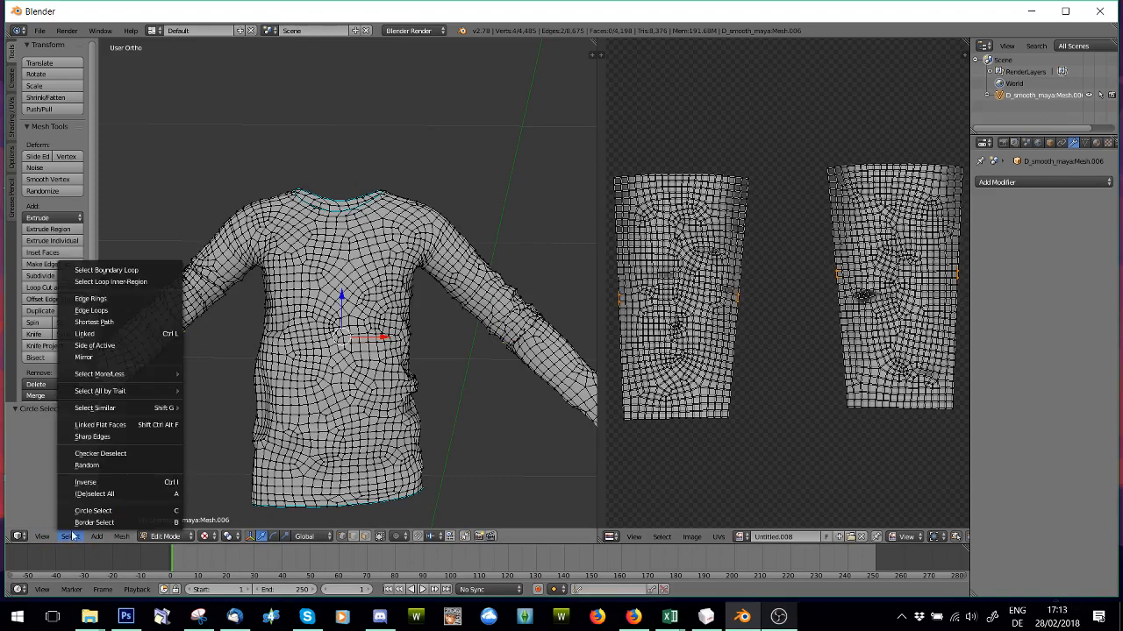
left_click(117, 310)
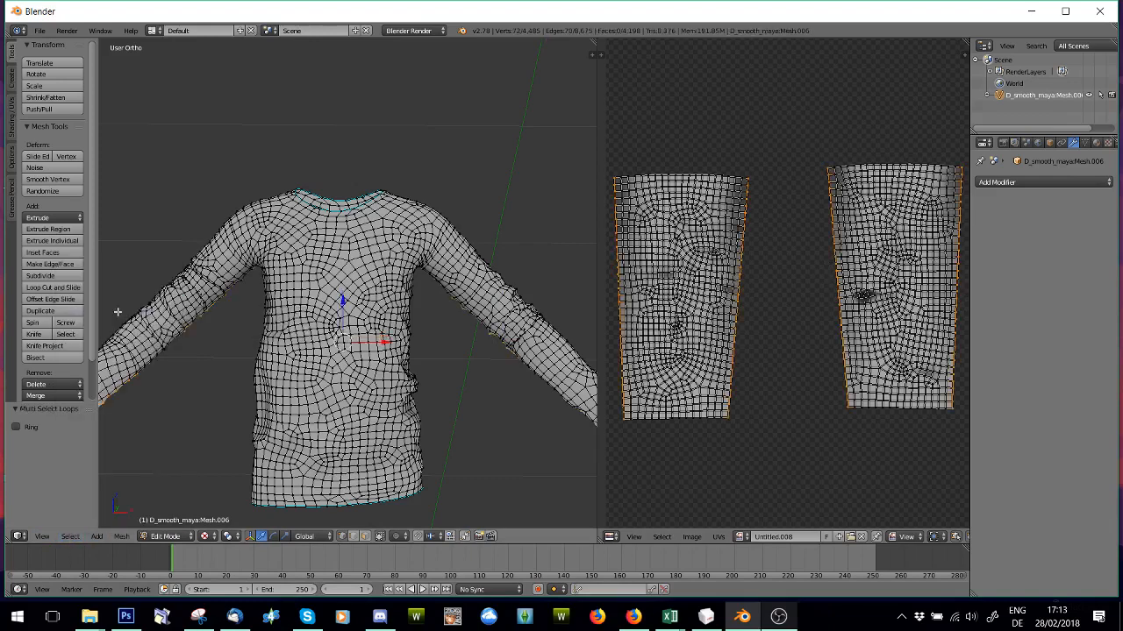
Step: Split the mesh along the selected sleeve seams with Edge Split and leave Edit Mode
key("space")
left_click(541, 331)
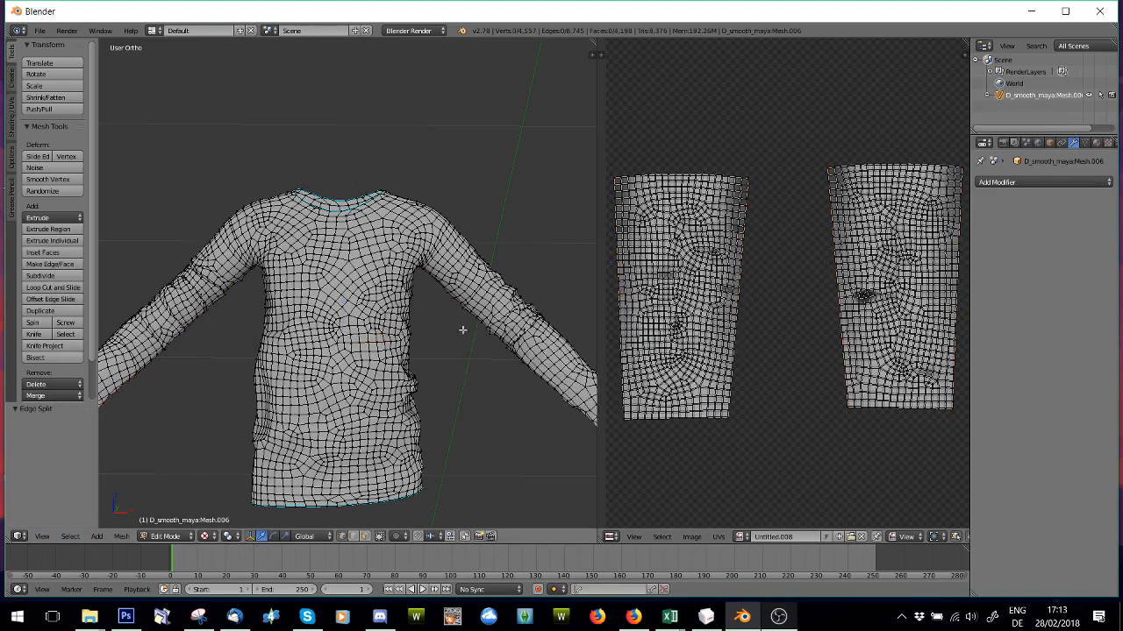
scroll(388, 347, "down", 5)
scroll(273, 427, "up", 3)
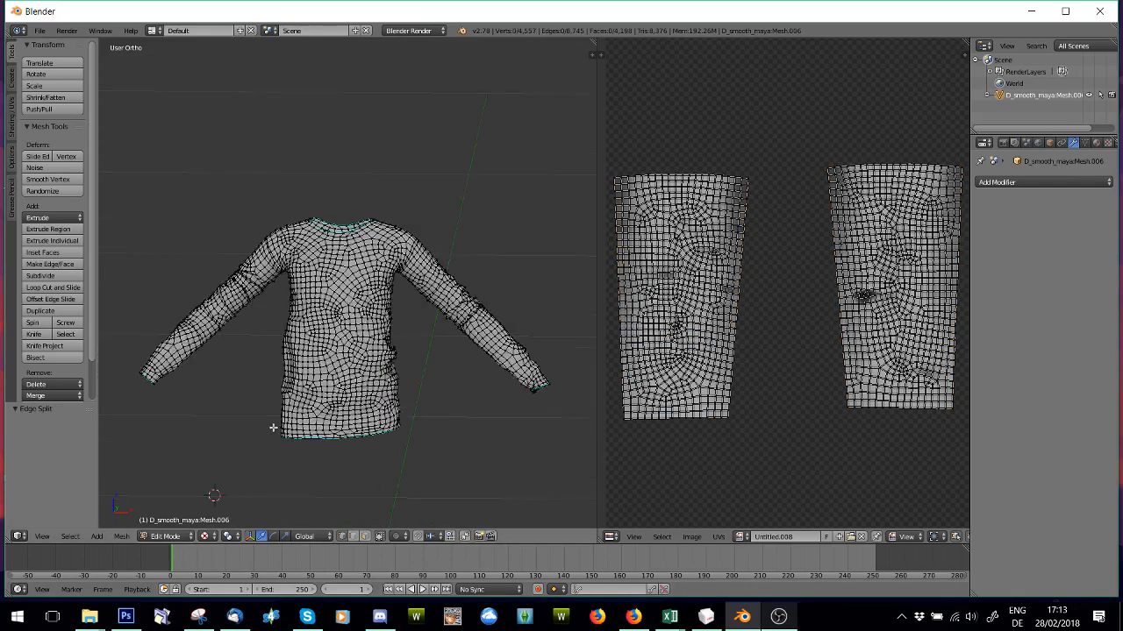
left_click(180, 536)
left_click(171, 524)
Step: Switch to Photoshop and open the baked texture D1.png from the Sweater A folder
left_click(126, 616)
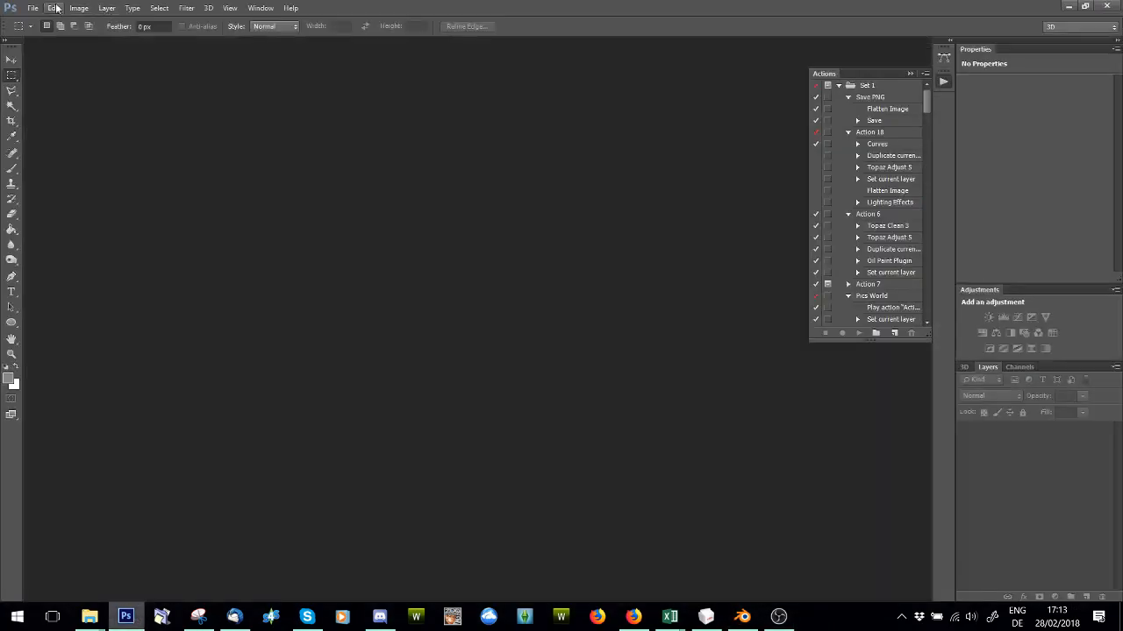
left_click(32, 8)
left_click(35, 33)
left_click(169, 178)
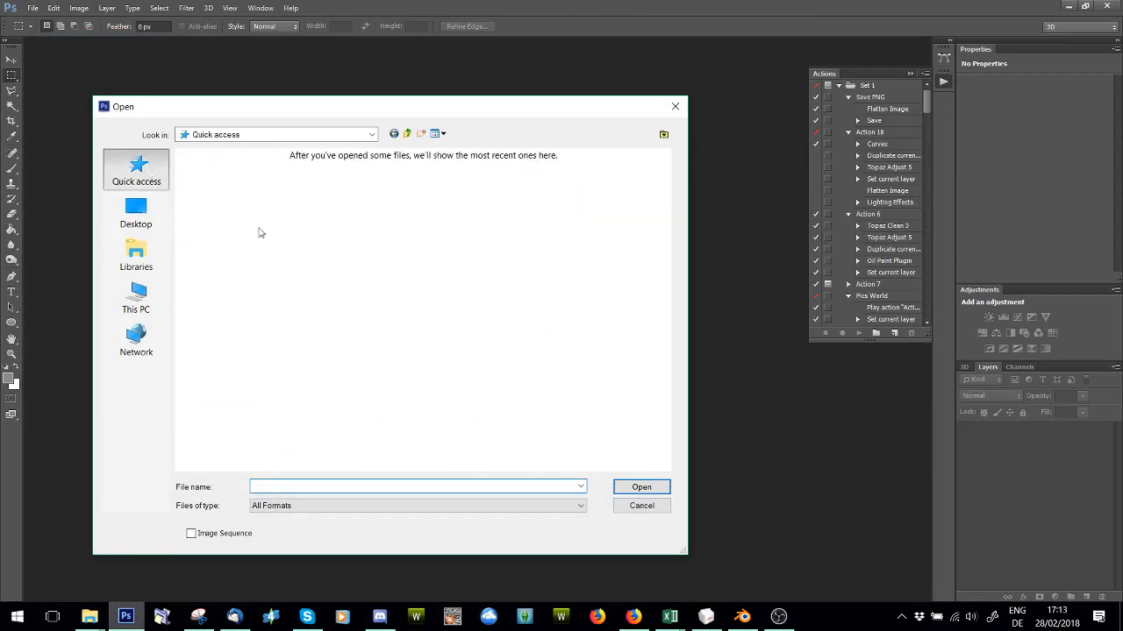
scroll(541, 325, "down", 3)
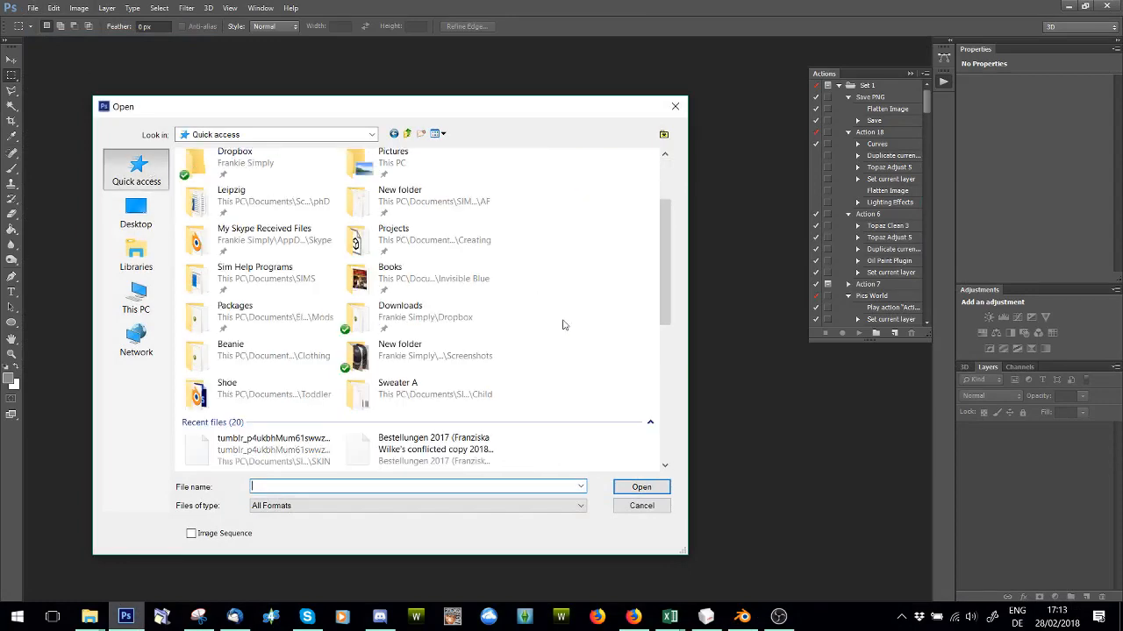
double_click(412, 391)
scroll(417, 342, "down", 10)
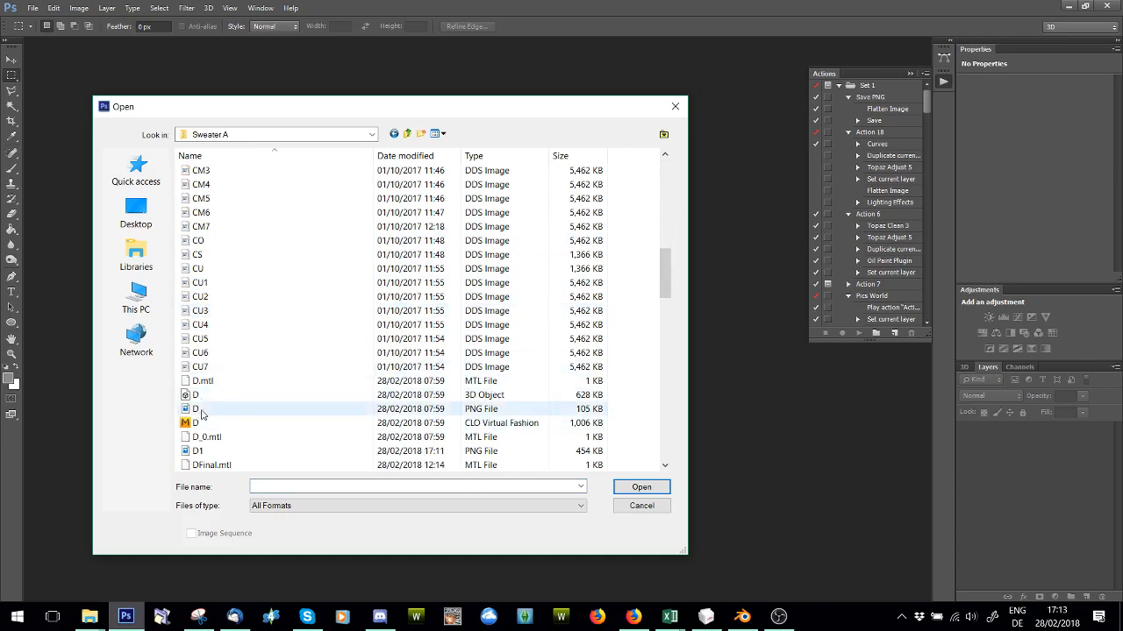
left_click(207, 451)
double_click(207, 450)
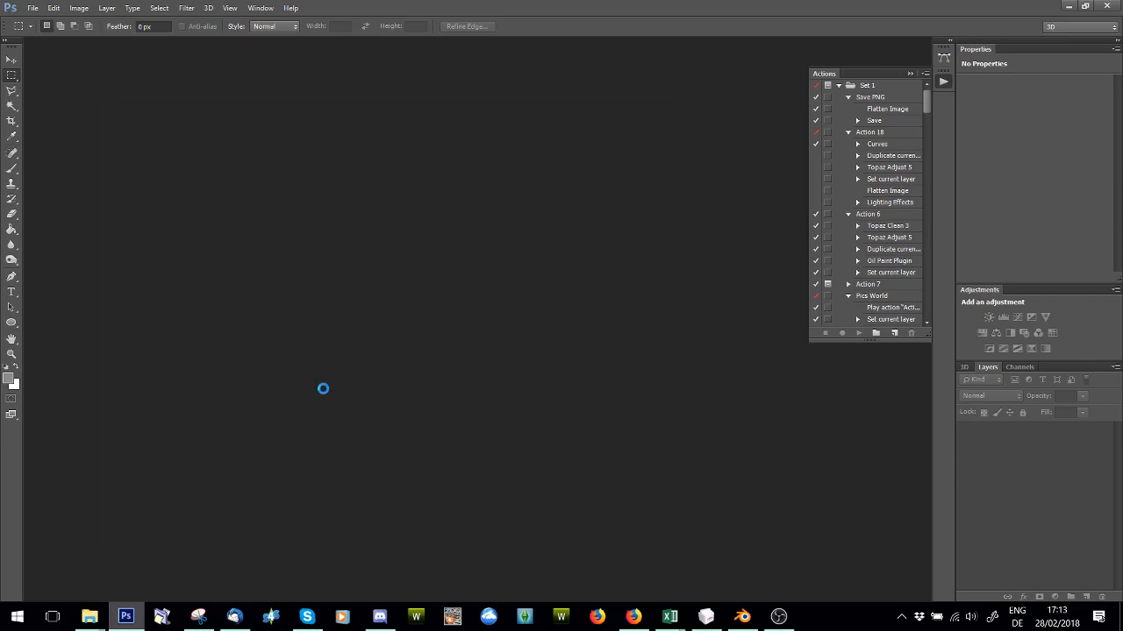
Step: Darken the baked texture with a Hue/Saturation adjustment, setting Lightness to -15
left_click(79, 8)
mouse_move(102, 44)
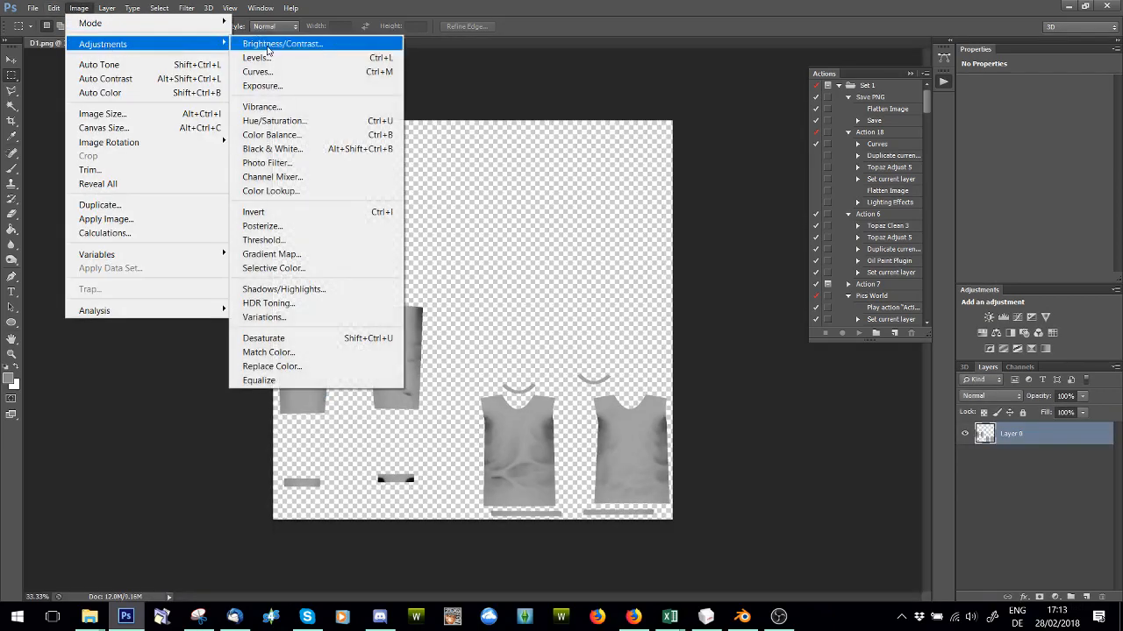
left_click(272, 120)
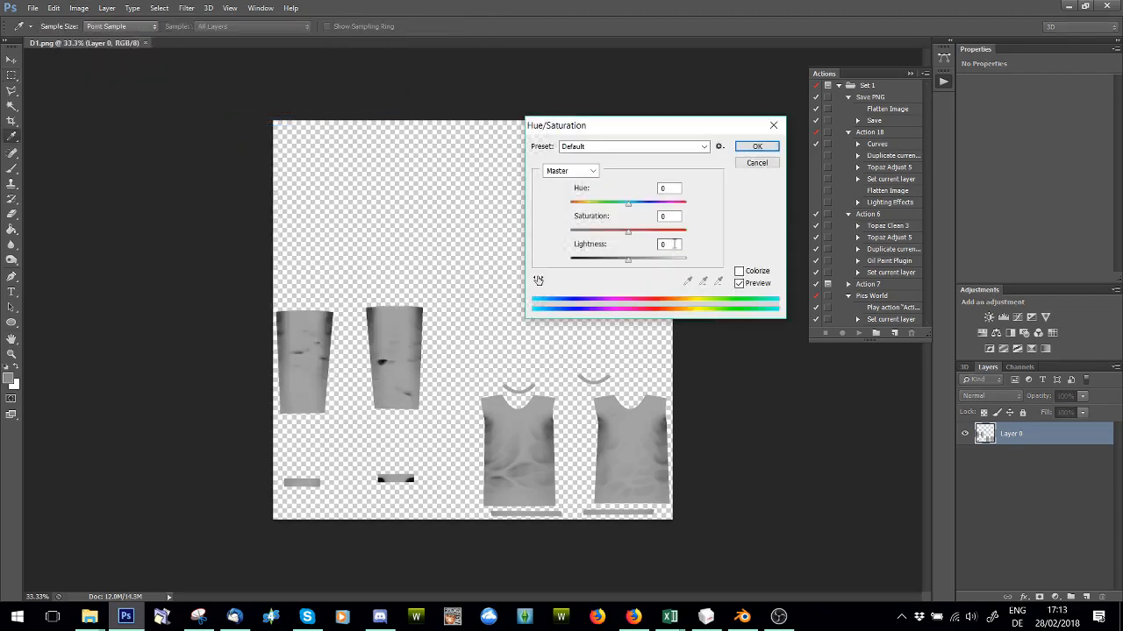
type("-15")
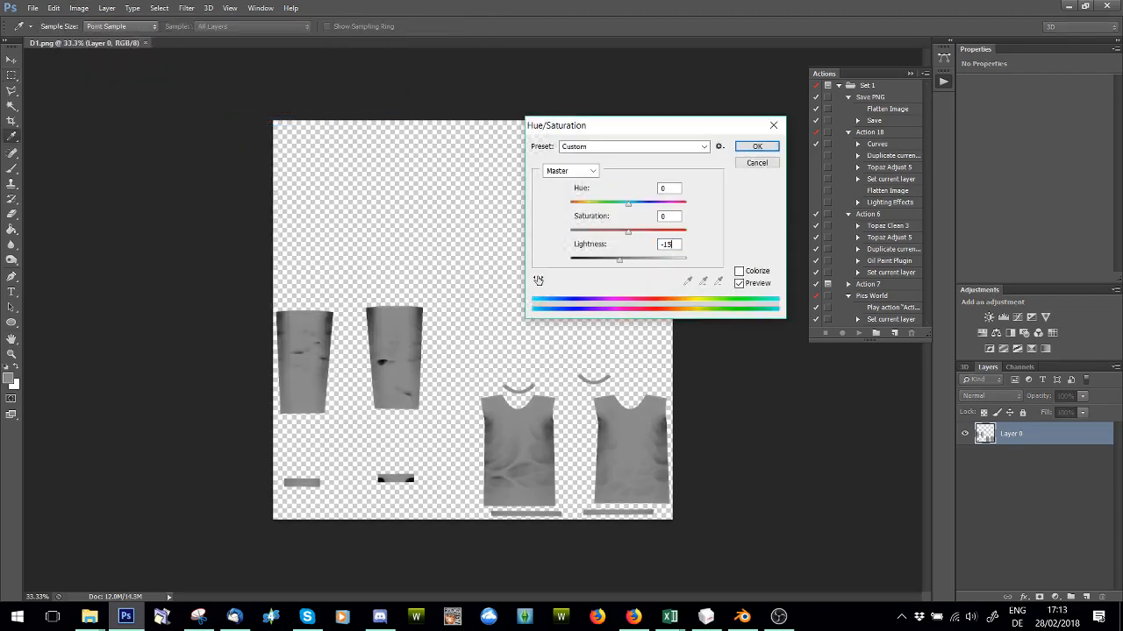
left_click(768, 144)
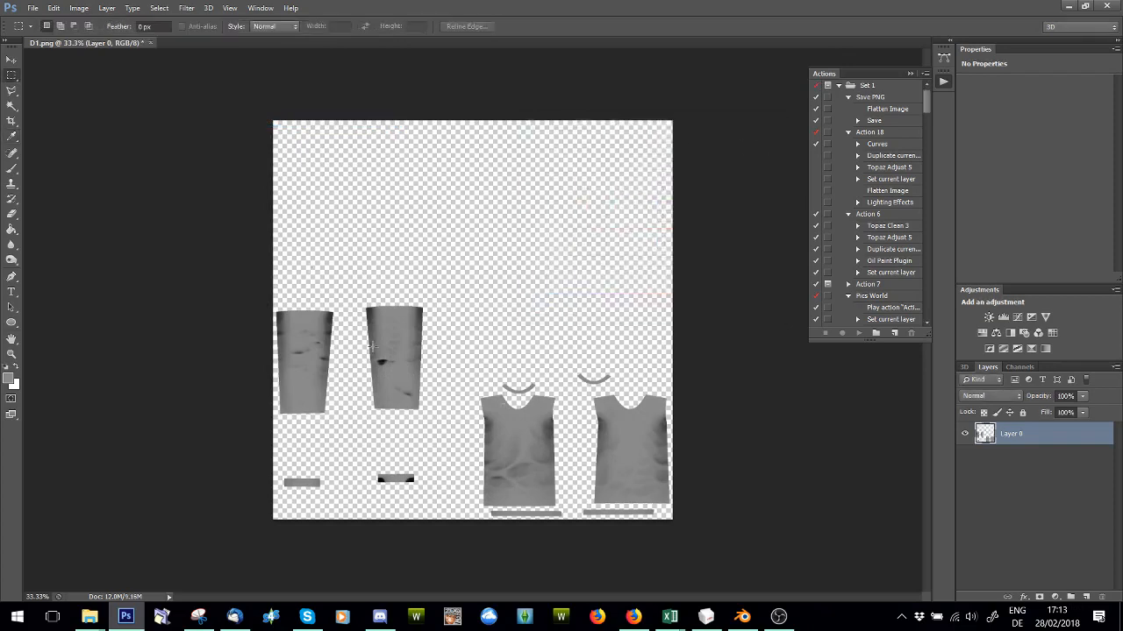
Step: Select the sweater pieces by inverting a Magic Wand selection of the transparent background, and fill them with white on a new layer
left_click(14, 106)
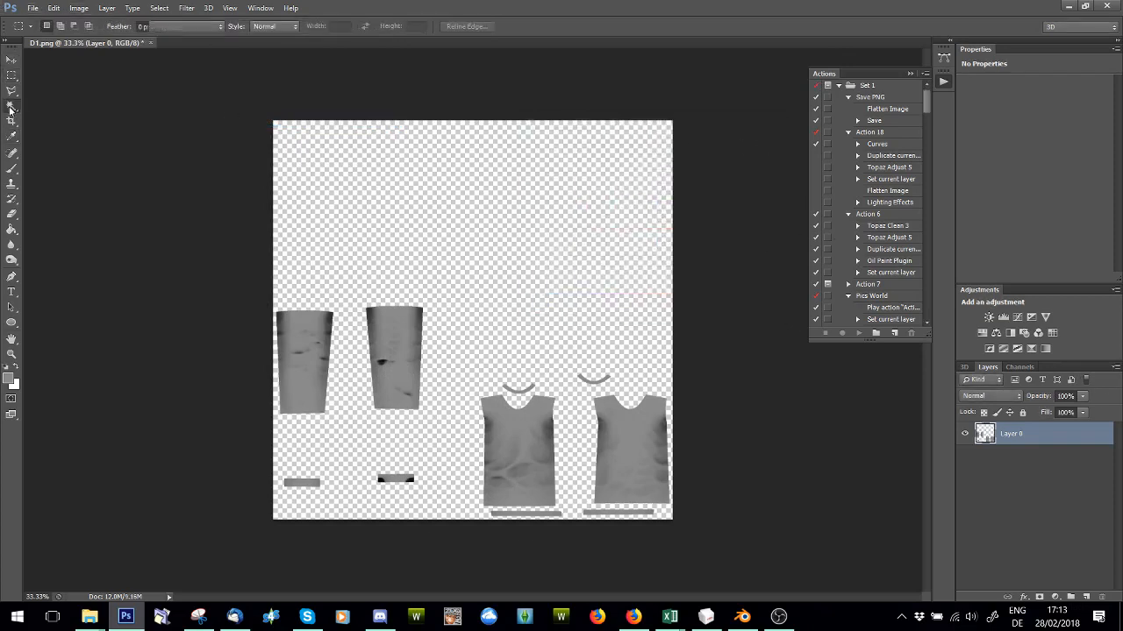
left_click(522, 314)
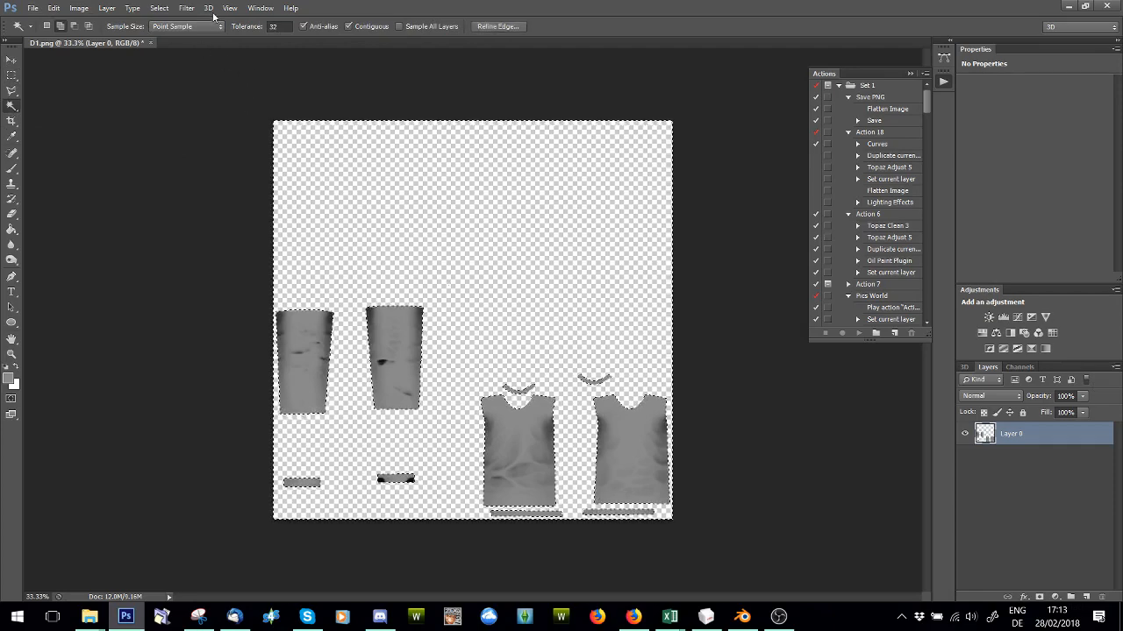
left_click(166, 9)
left_click(171, 63)
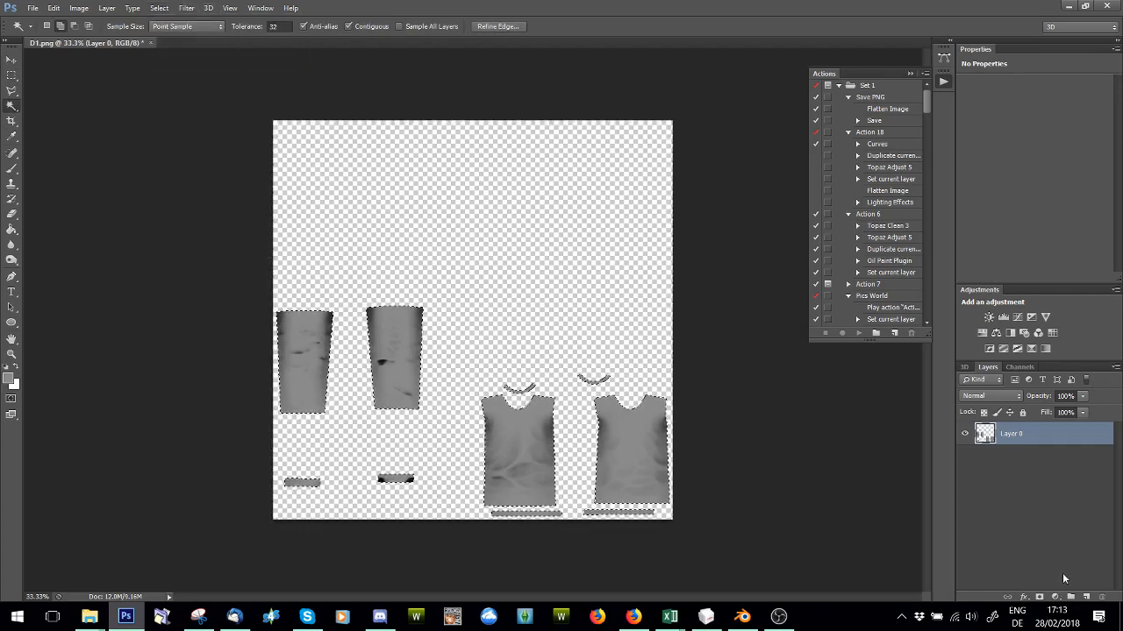
left_click(1086, 597)
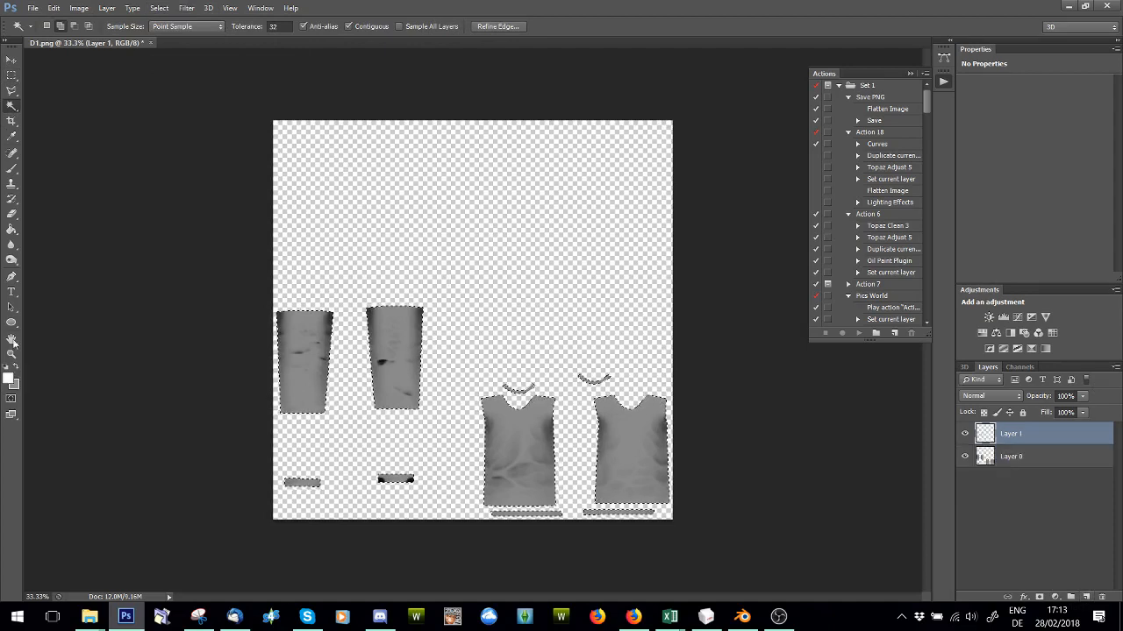
left_click(11, 229)
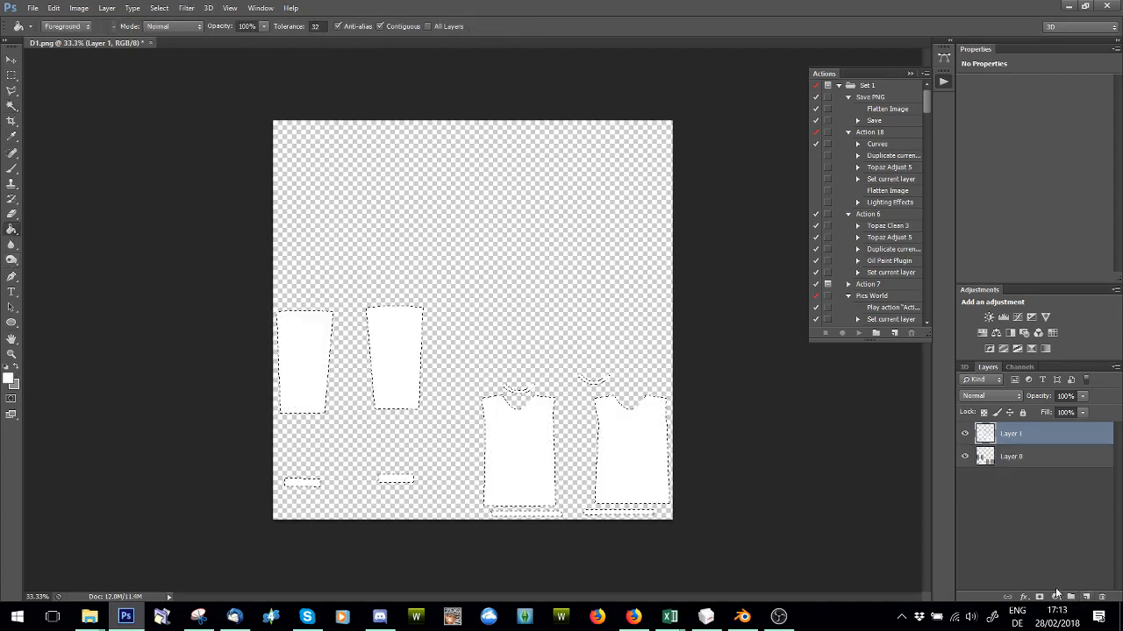
Step: Add another layer, expand the selection around the sweater pieces and fill the enlarged shapes with white
left_click(1086, 597)
left_click(159, 8)
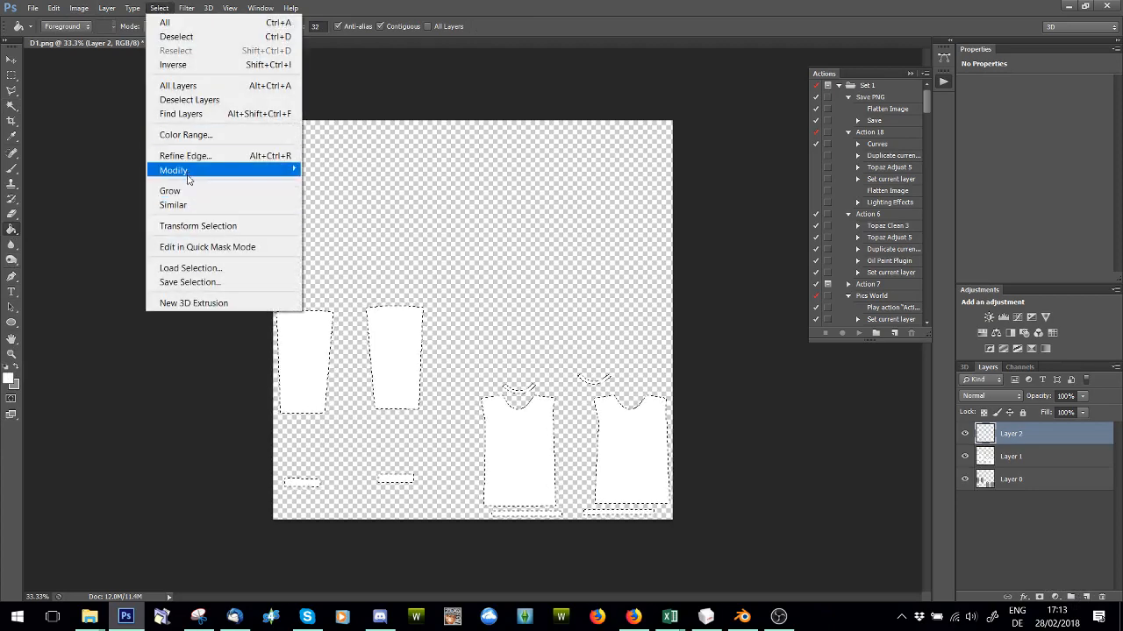
mouse_move(175, 175)
left_click(77, 198)
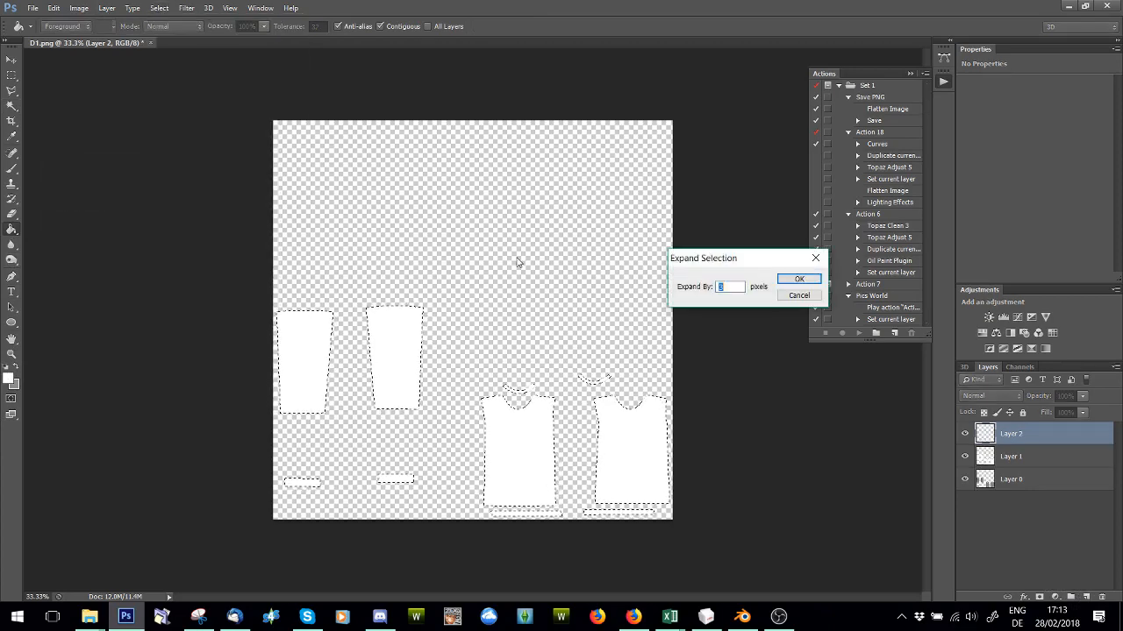
left_click(799, 279)
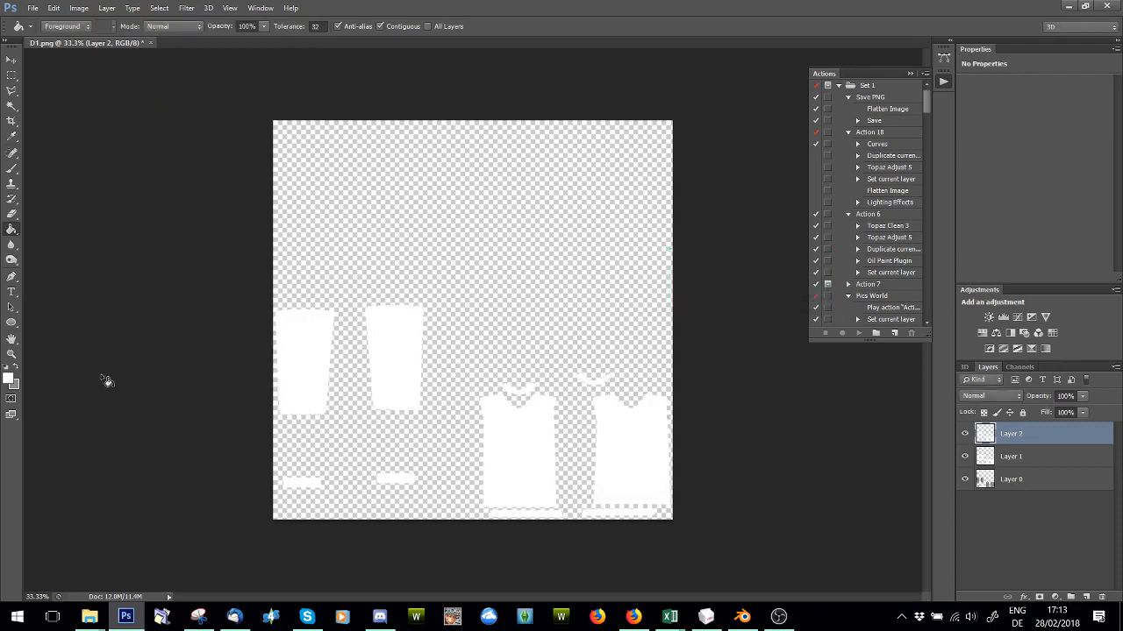
Step: Fill the area around the white shapes with black on Layer 2 and Layer 1, hiding Layer 2 while filling Layer 1
left_click(324, 258)
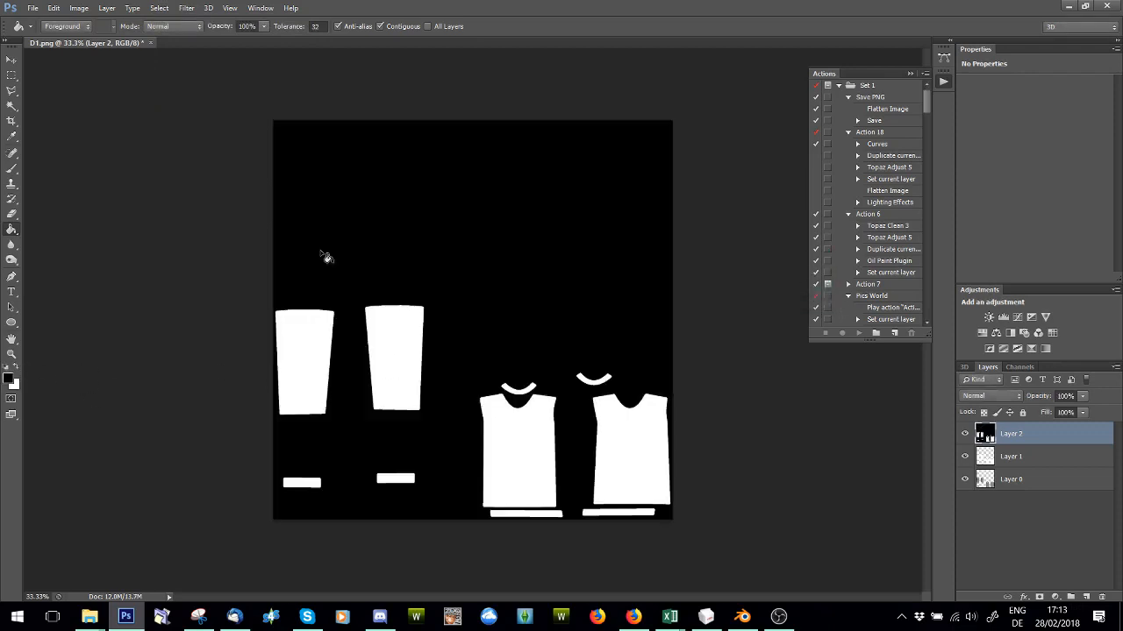
left_click(966, 435)
left_click(1022, 456)
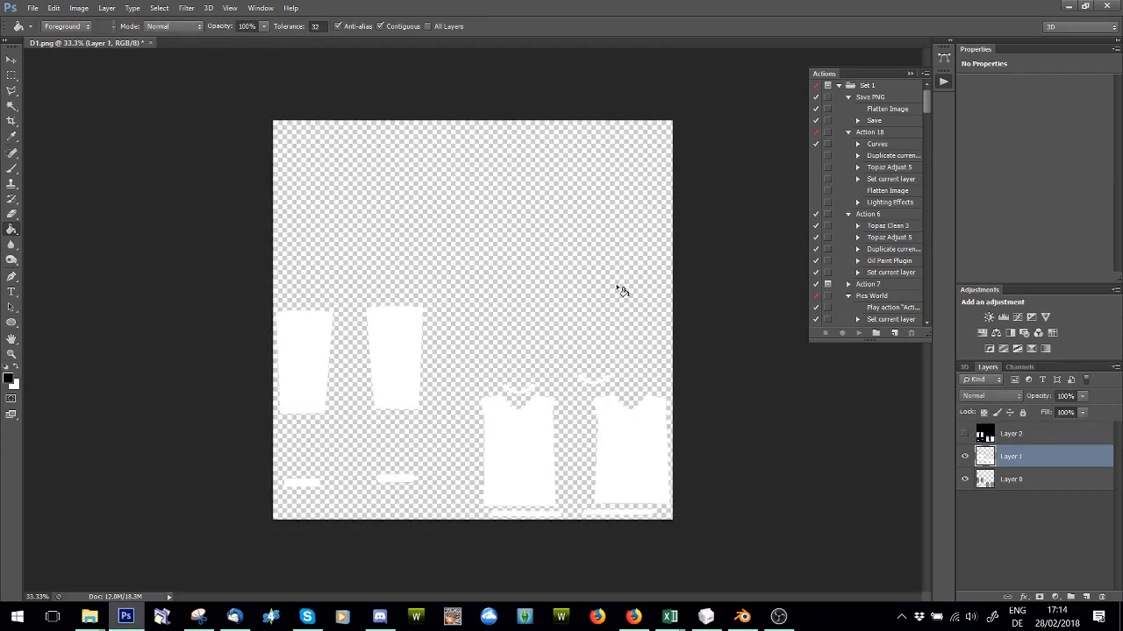
left_click(622, 293)
left_click(965, 433)
left_click(986, 433)
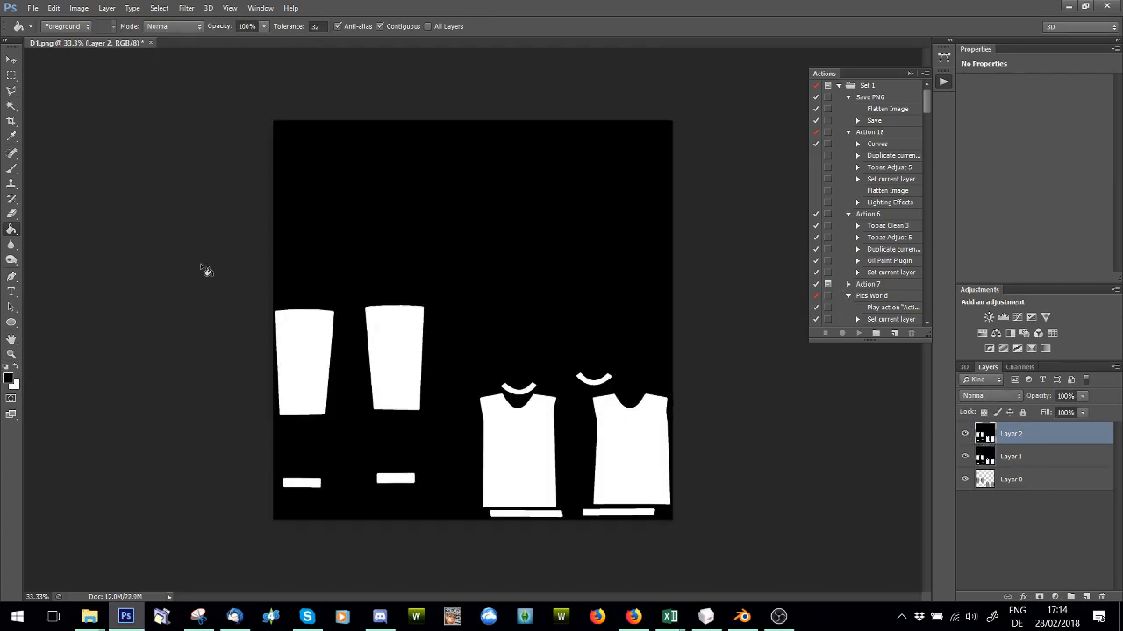
Step: Copy the entire Layer 2 mask into a new alpha channel, deselect, and return to the RGB composite and the layers
left_click(12, 75)
left_click_drag(259, 109, 746, 539)
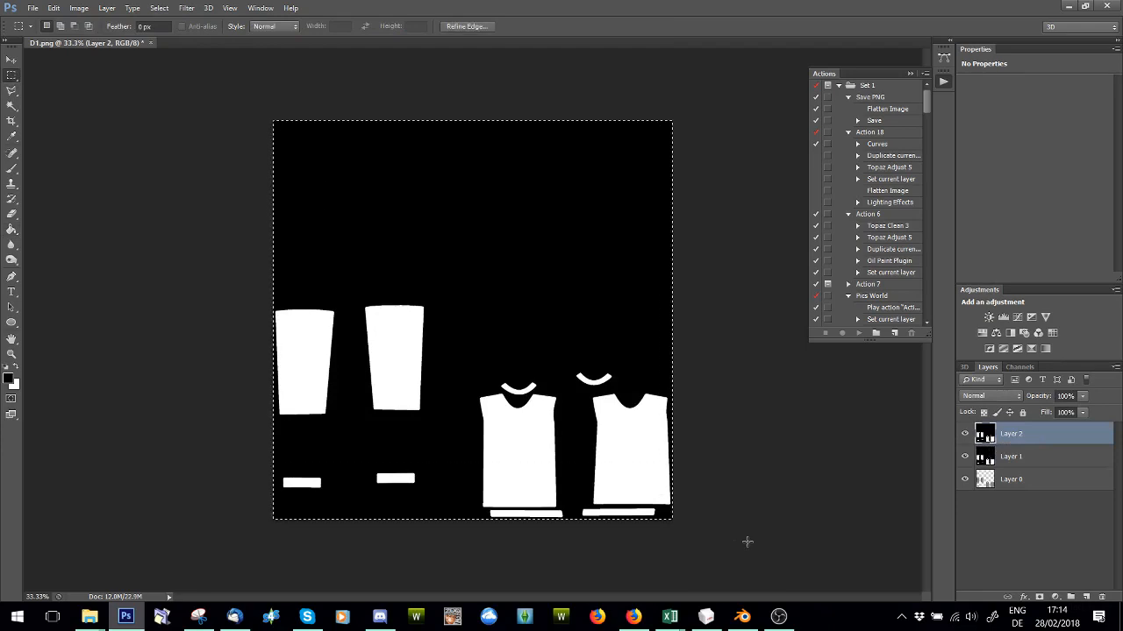
left_click(1020, 367)
left_click(1084, 597)
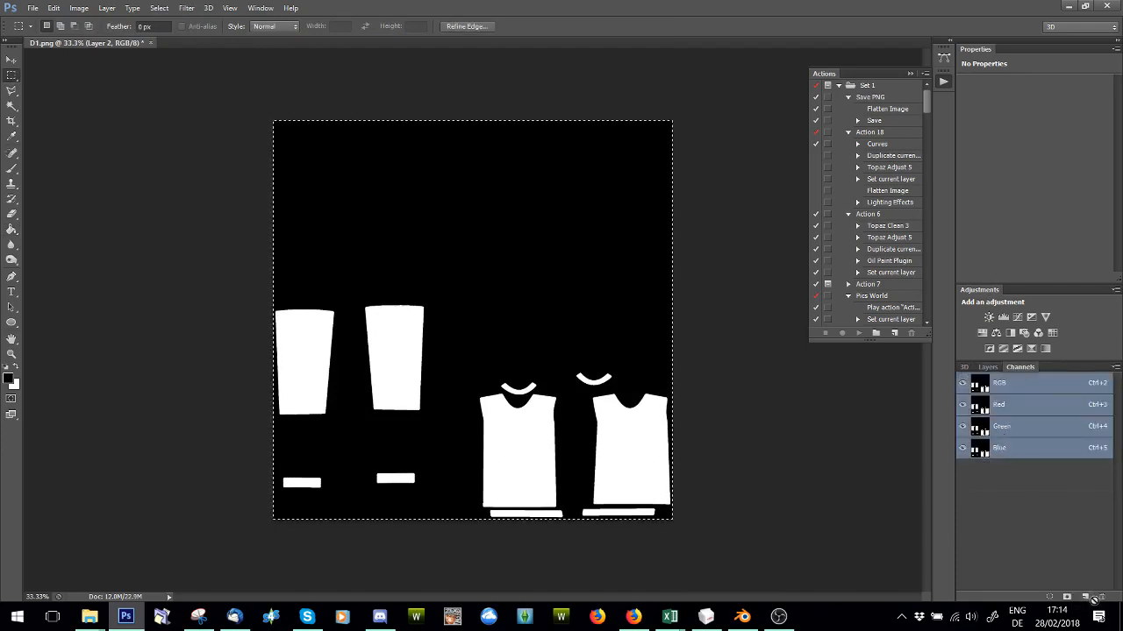
left_click(1008, 469)
key("ctrl+v")
key("ctrl+d")
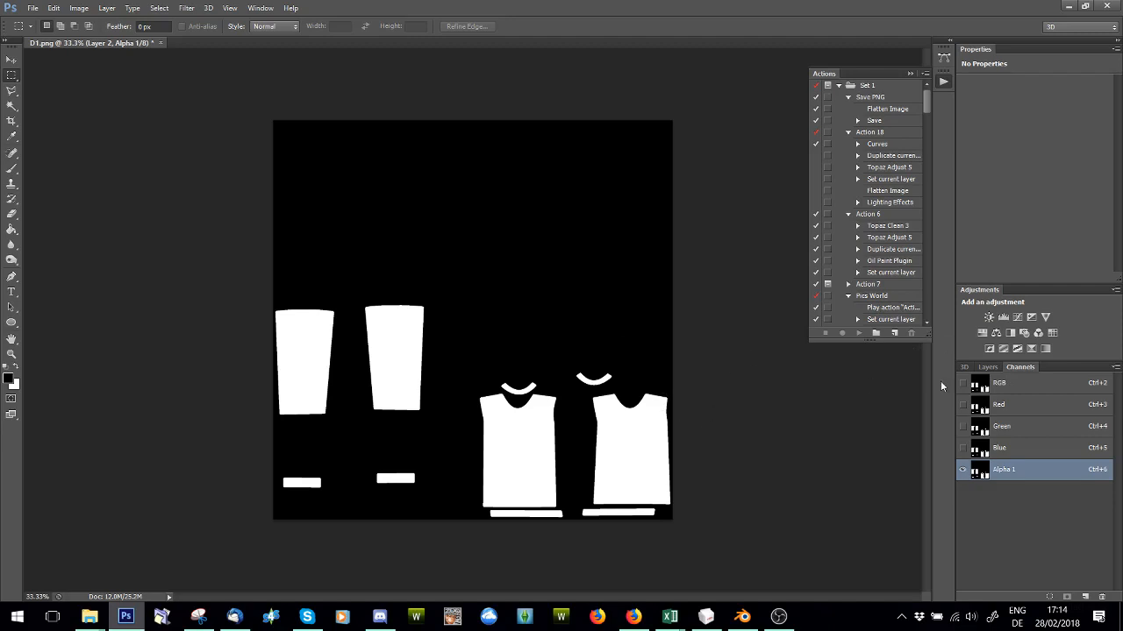
left_click(1015, 383)
left_click(987, 366)
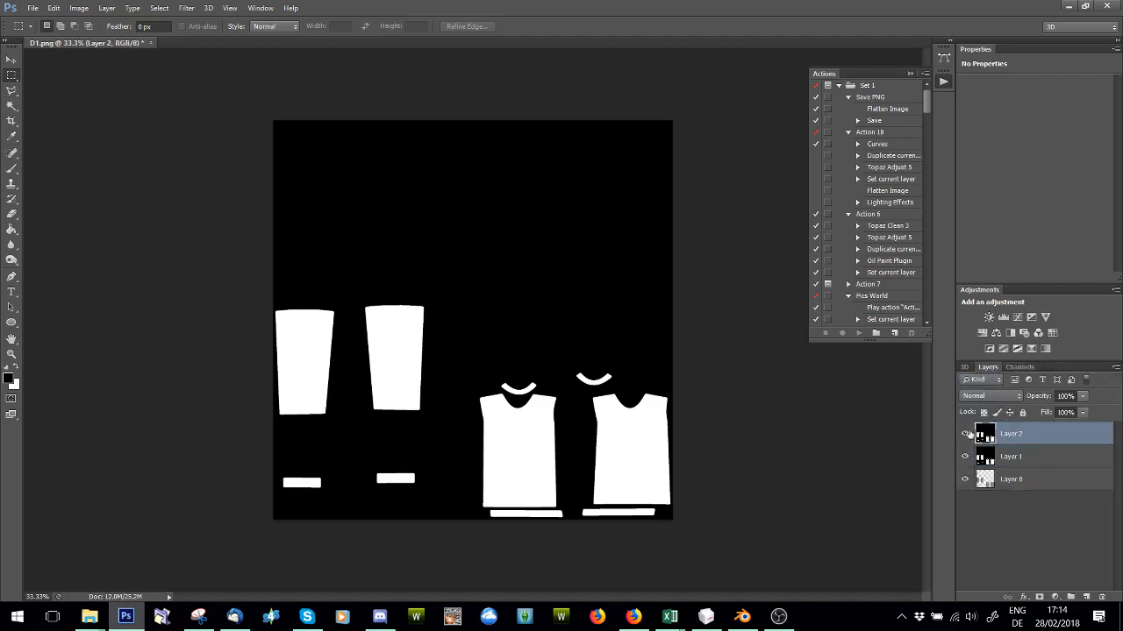
Step: Hide Layer 2 and apply a Gaussian Blur with a 3.5 pixel radius to Layer 1
left_click(966, 435)
left_click(1020, 458)
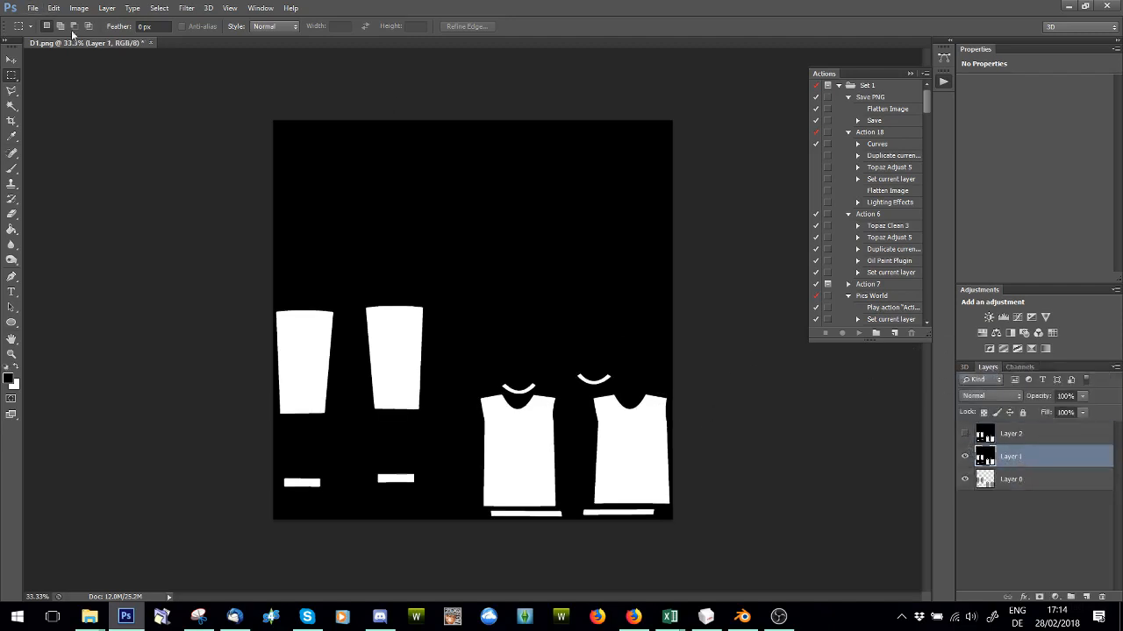
left_click(188, 9)
mouse_move(235, 156)
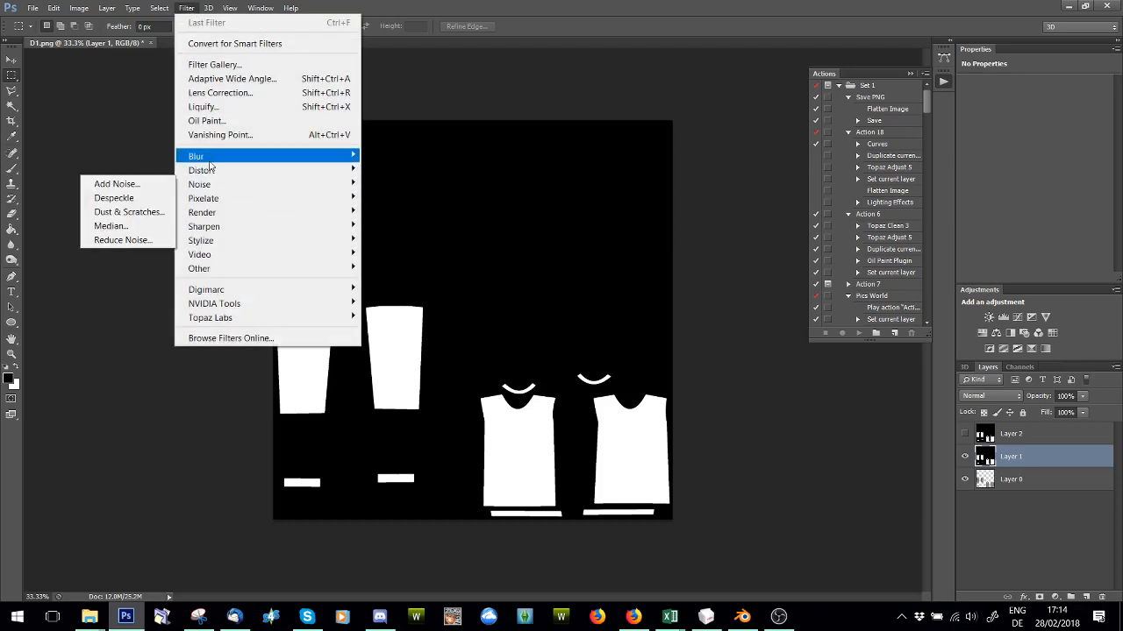
left_click(120, 260)
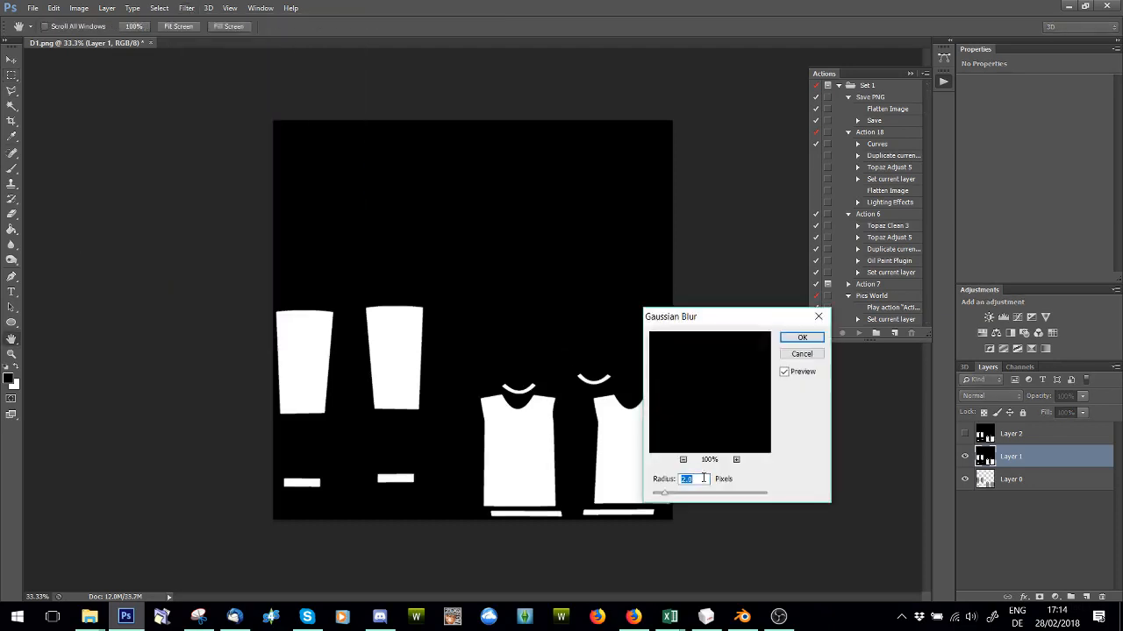
left_click_drag(673, 499, 674, 499)
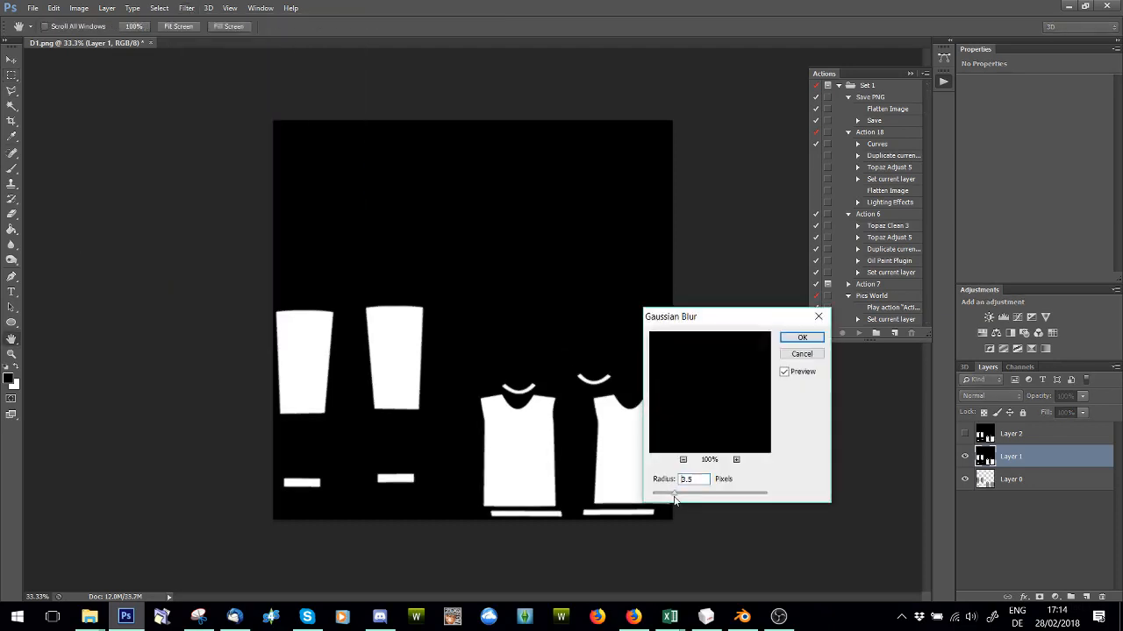
left_click(801, 338)
Step: Set Layer 1's blend mode to Darken and check the sweater pieces at 100% magnification
left_click(990, 397)
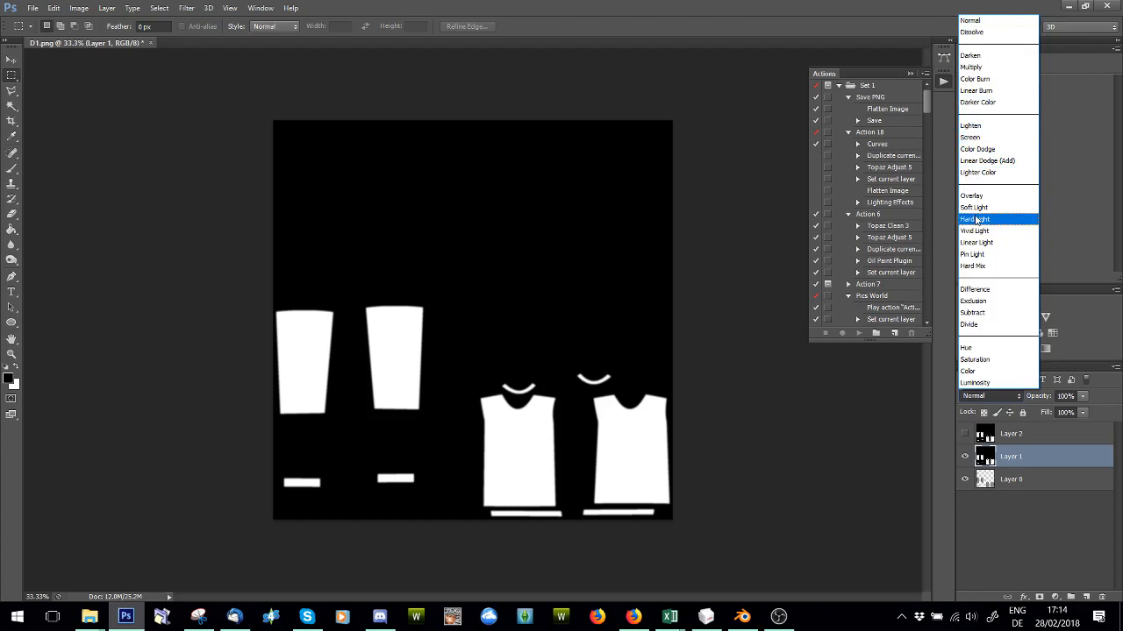
left_click(970, 56)
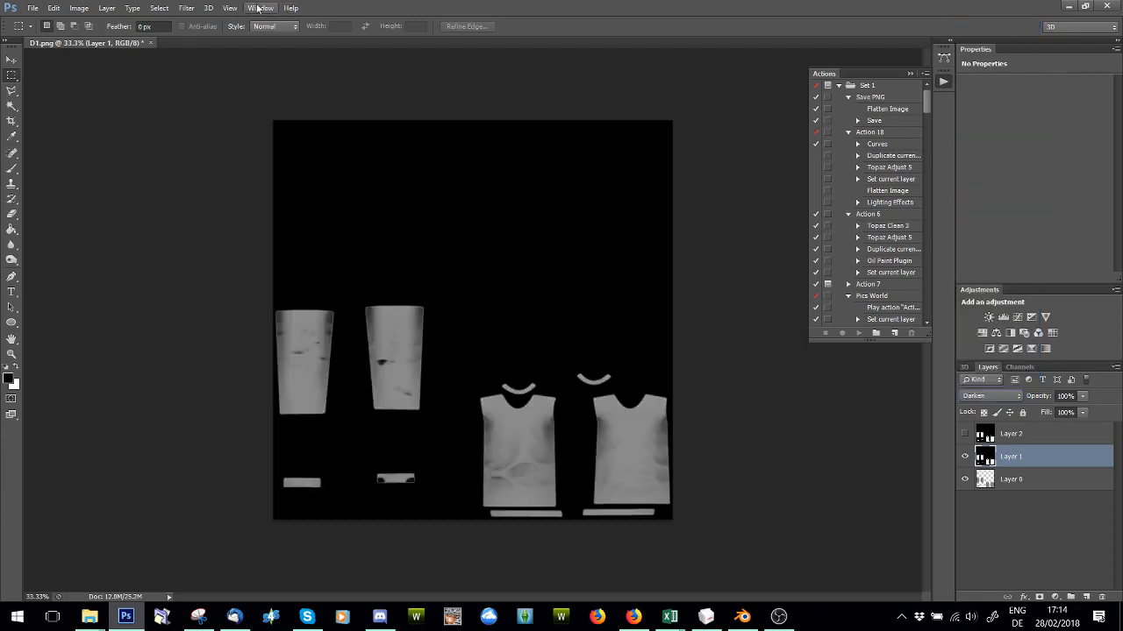
left_click(230, 8)
left_click(246, 159)
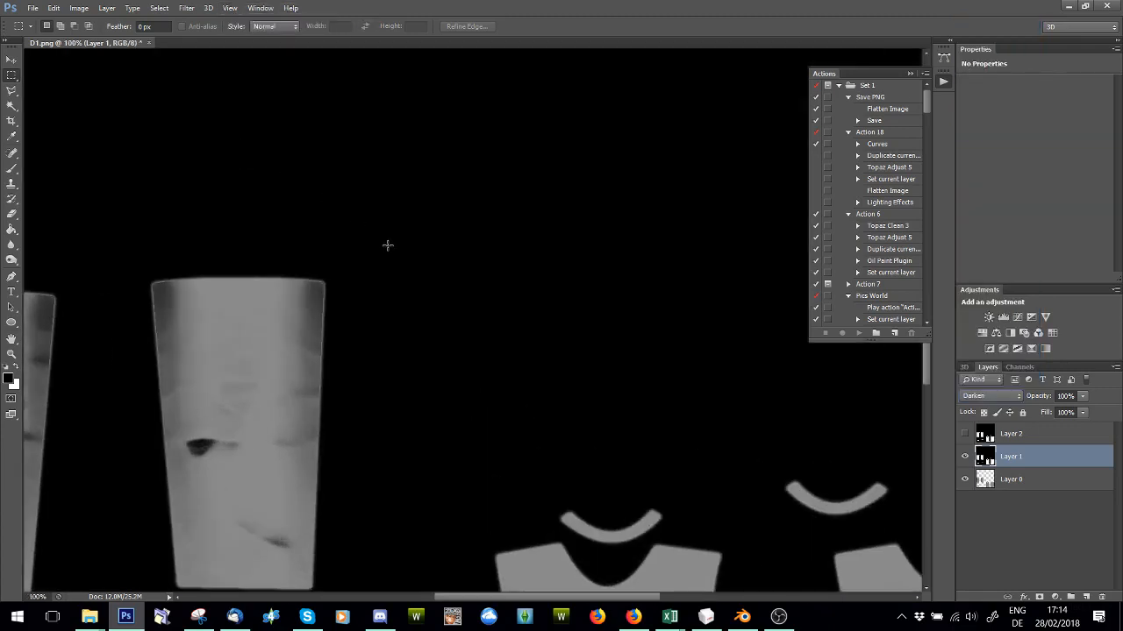
Step: Switch to Blender and change the render engine to Cycles Render
left_click(742, 616)
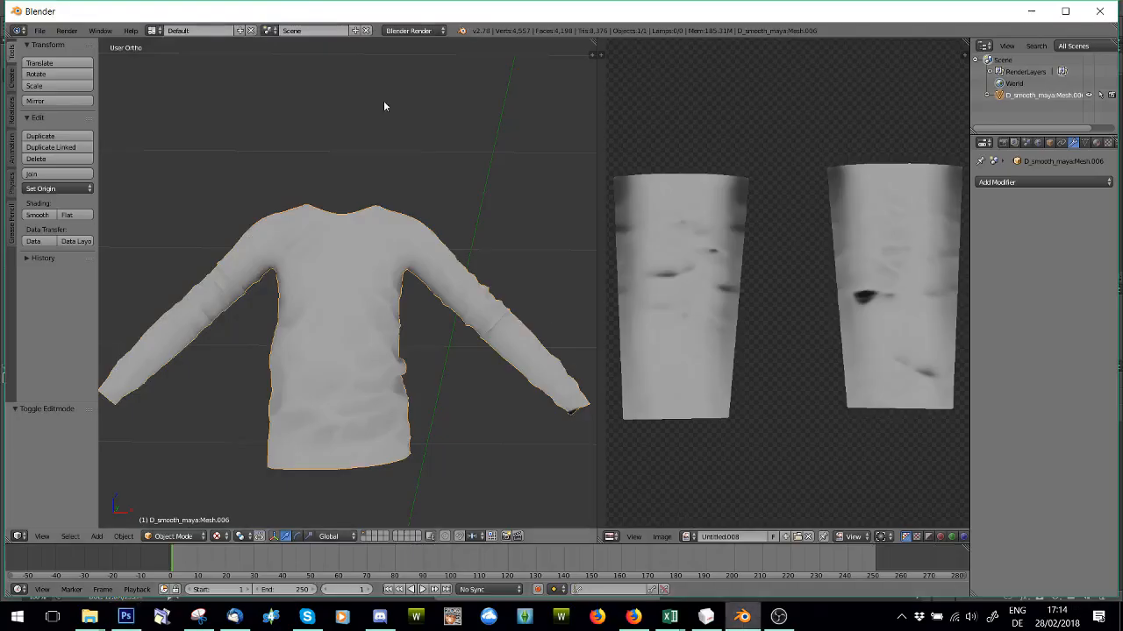
left_click(412, 31)
left_click(412, 70)
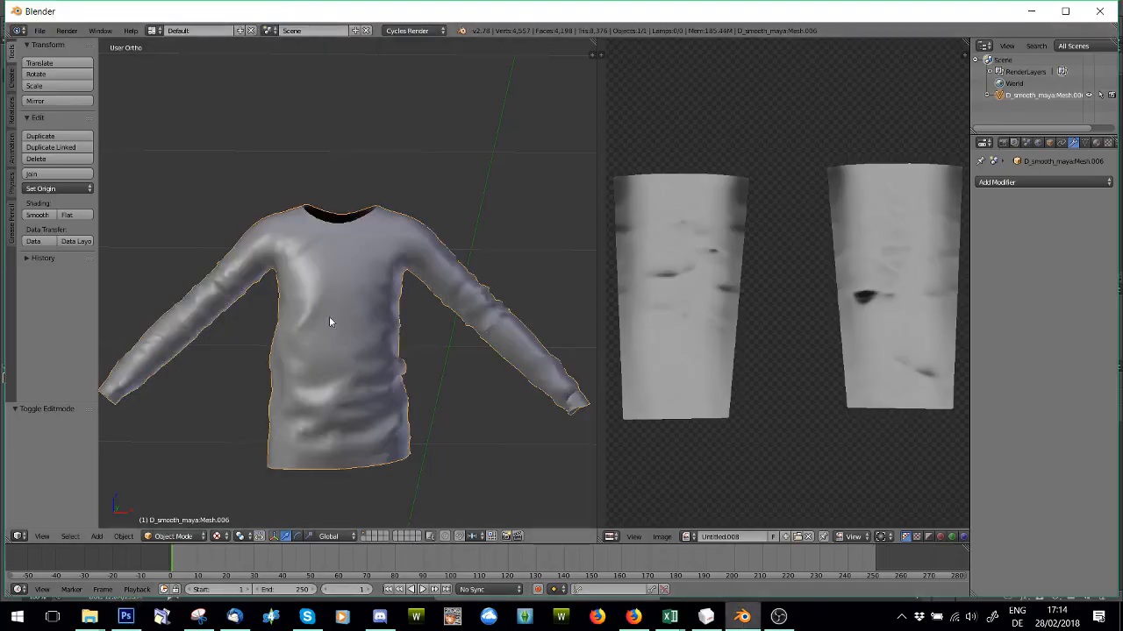
Step: Switch to Photoshop and save the texture as D1 in PSD format with alpha channels, layers and maximum compatibility
left_click(125, 616)
left_click(31, 8)
left_click(52, 185)
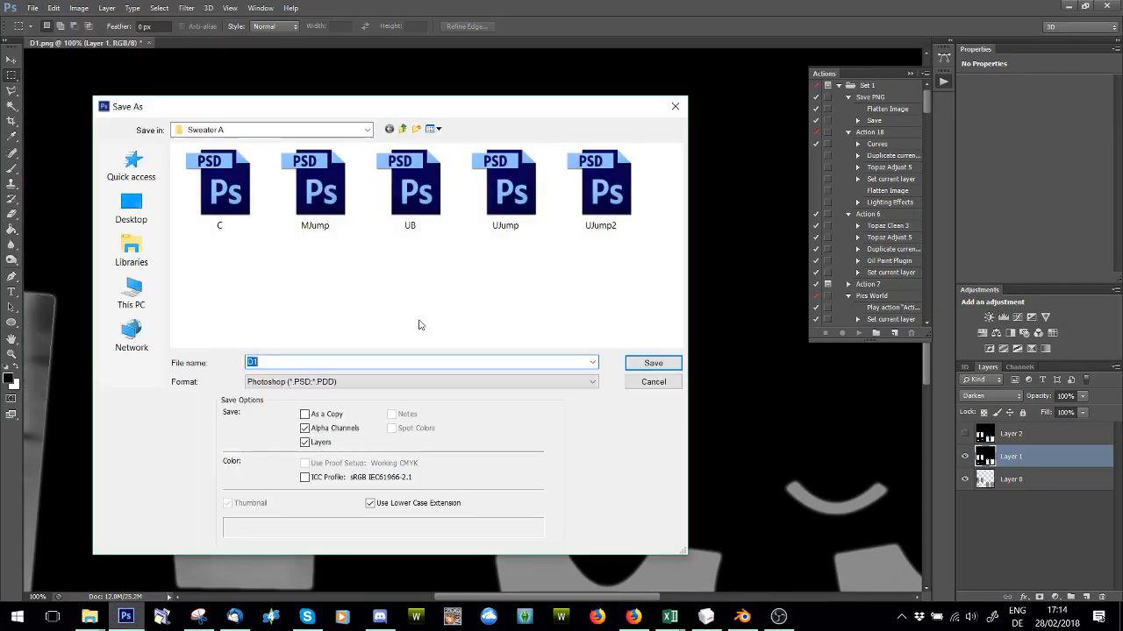
left_click(652, 363)
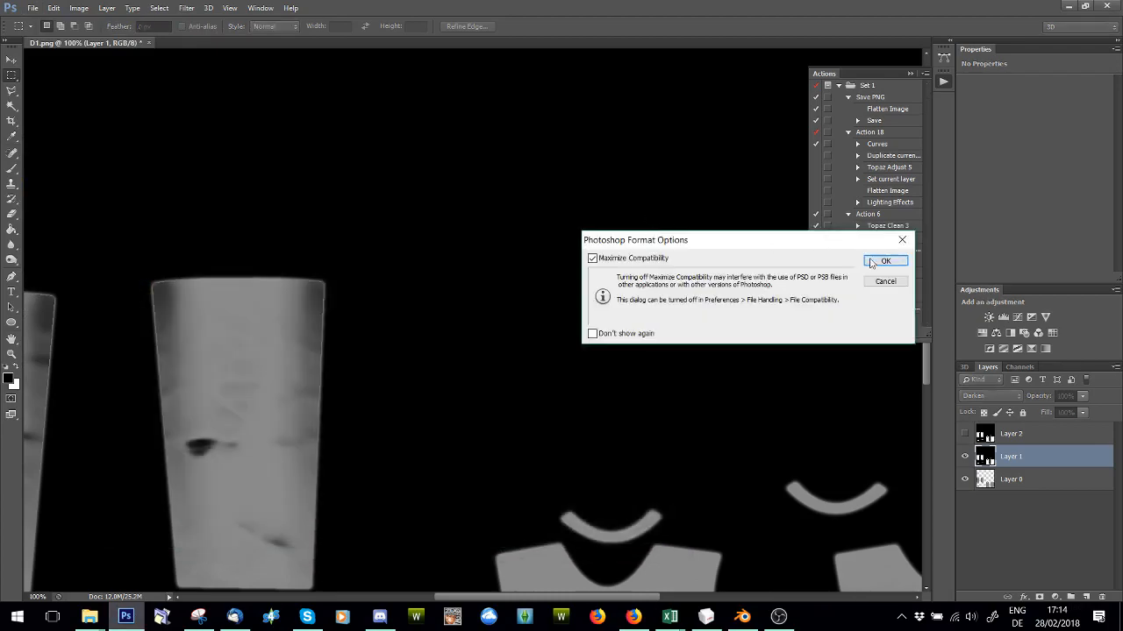
left_click(871, 264)
left_click(777, 616)
Step: Switch to Blender, create a new material for the sweater and load D1.psd from the Sweater A folder as its color Image Texture
left_click(742, 616)
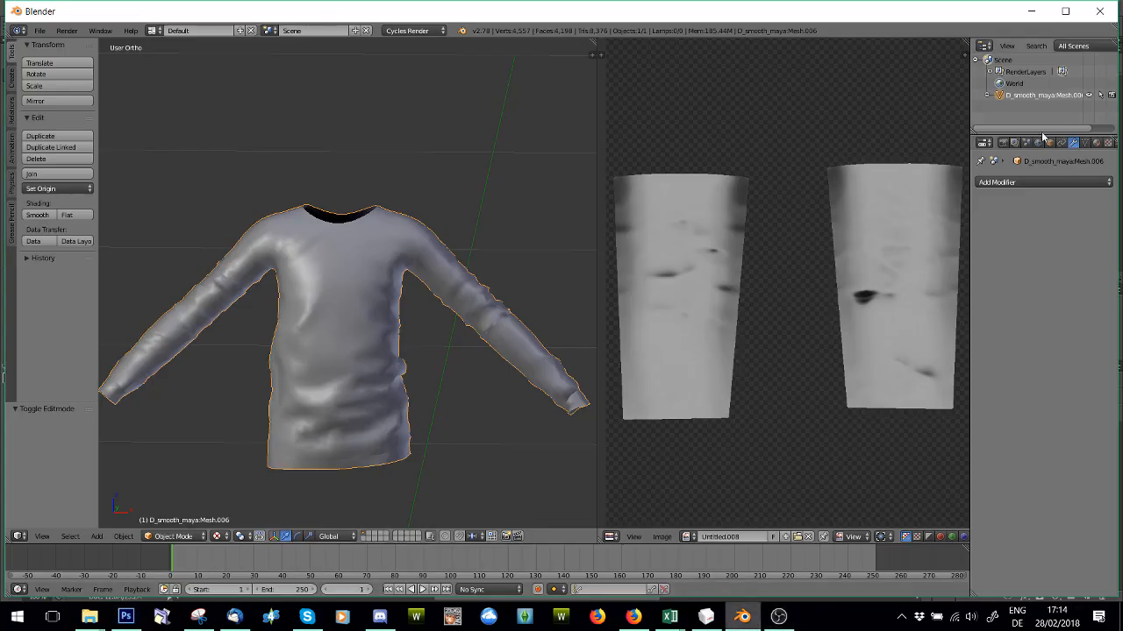
left_click(1097, 142)
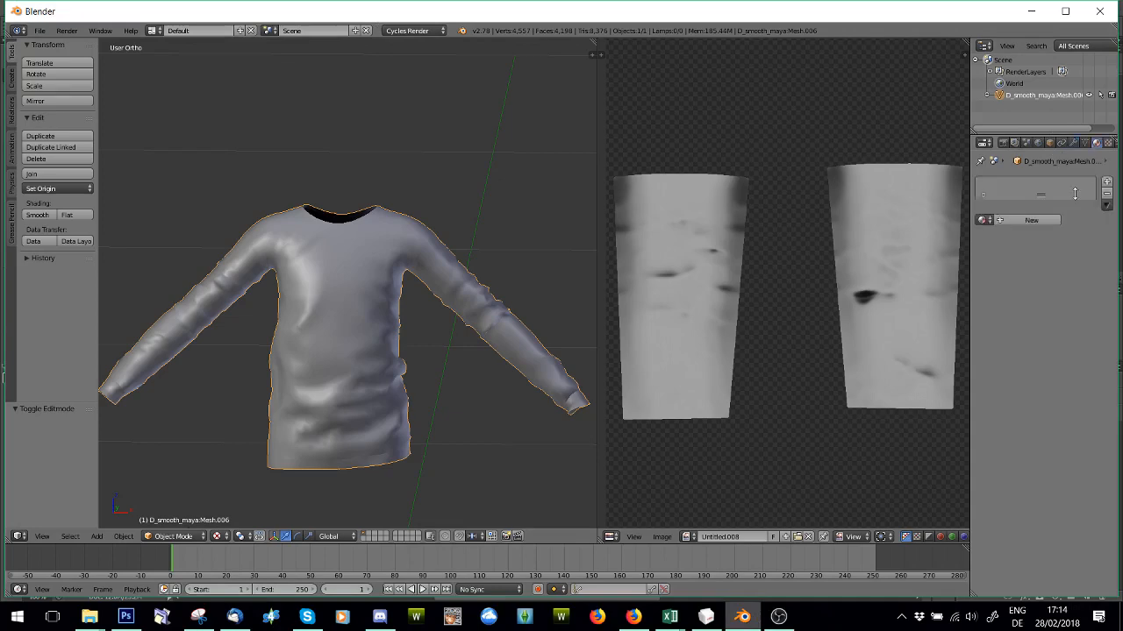
left_click(1032, 221)
left_click(1106, 305)
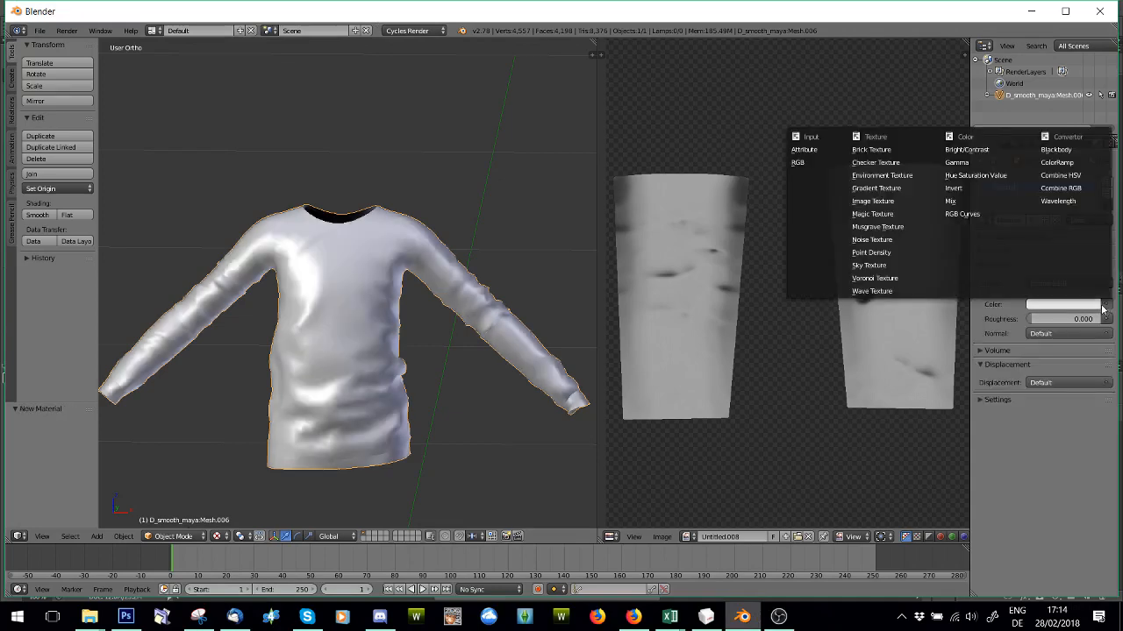
left_click(864, 204)
left_click(1077, 315)
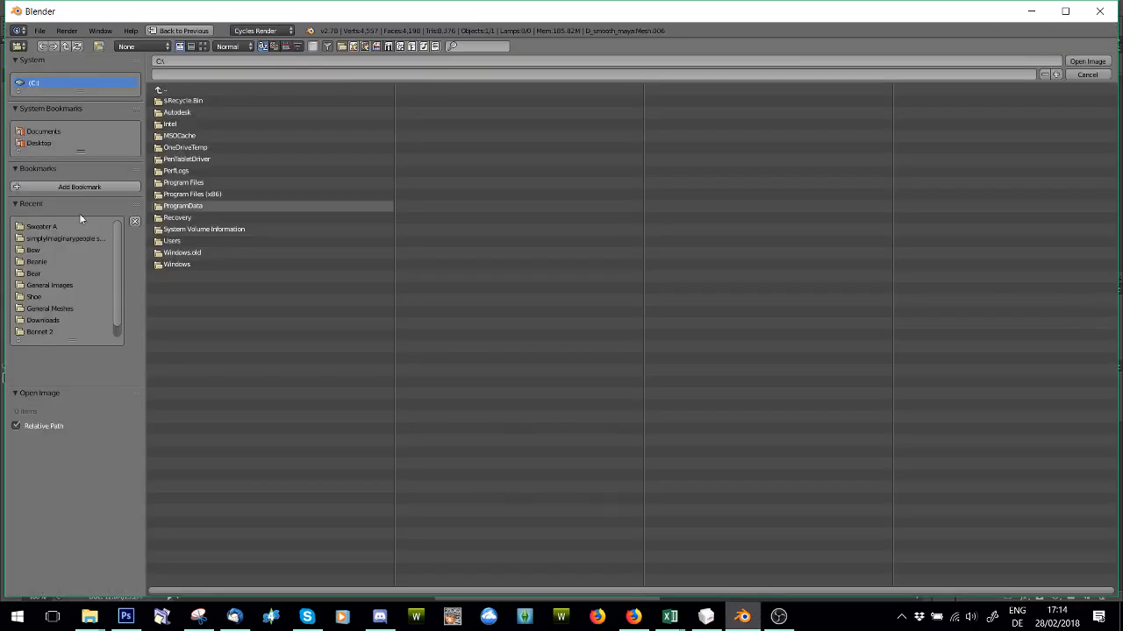
left_click(53, 238)
left_click(42, 229)
double_click(179, 373)
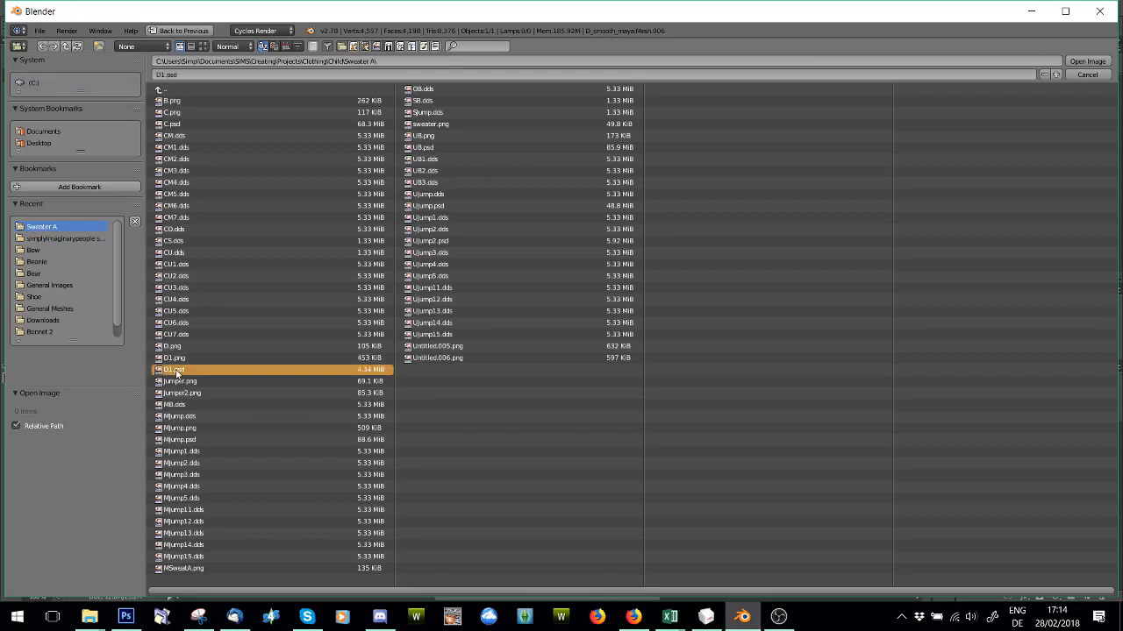
Step: Set the 3D viewport to Rendered shading and compare the textured sweater with the texture file in Photoshop
left_click(221, 535)
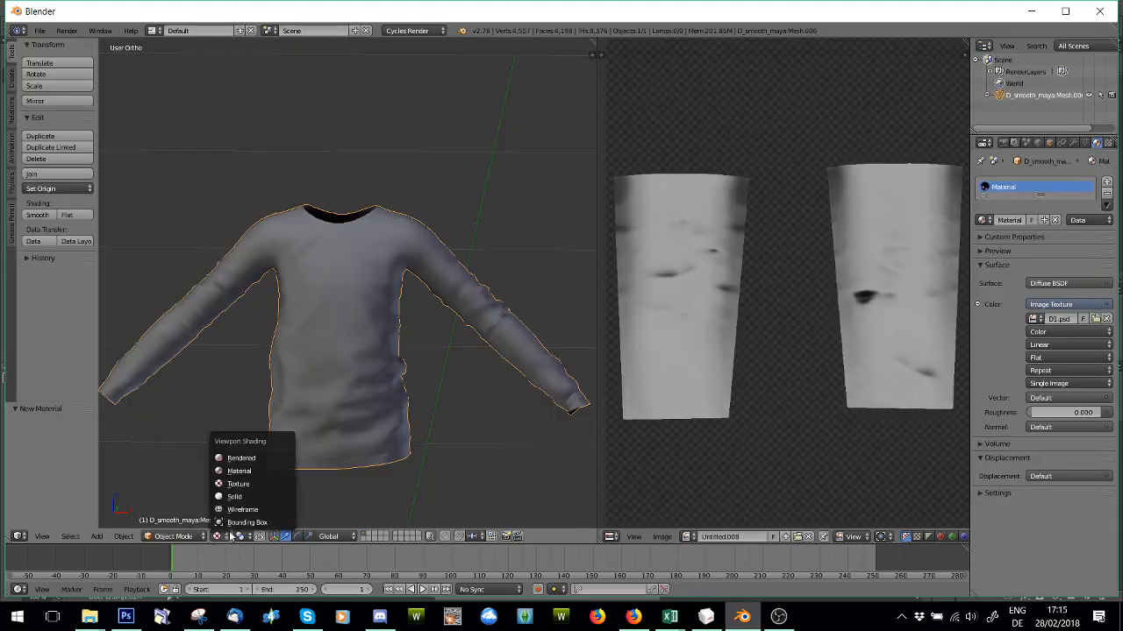
left_click(254, 453)
mouse_move(311, 430)
middle_mouse_down()
mouse_move(285, 419)
mouse_move(314, 394)
mouse_move(438, 343)
mouse_move(359, 362)
middle_mouse_up()
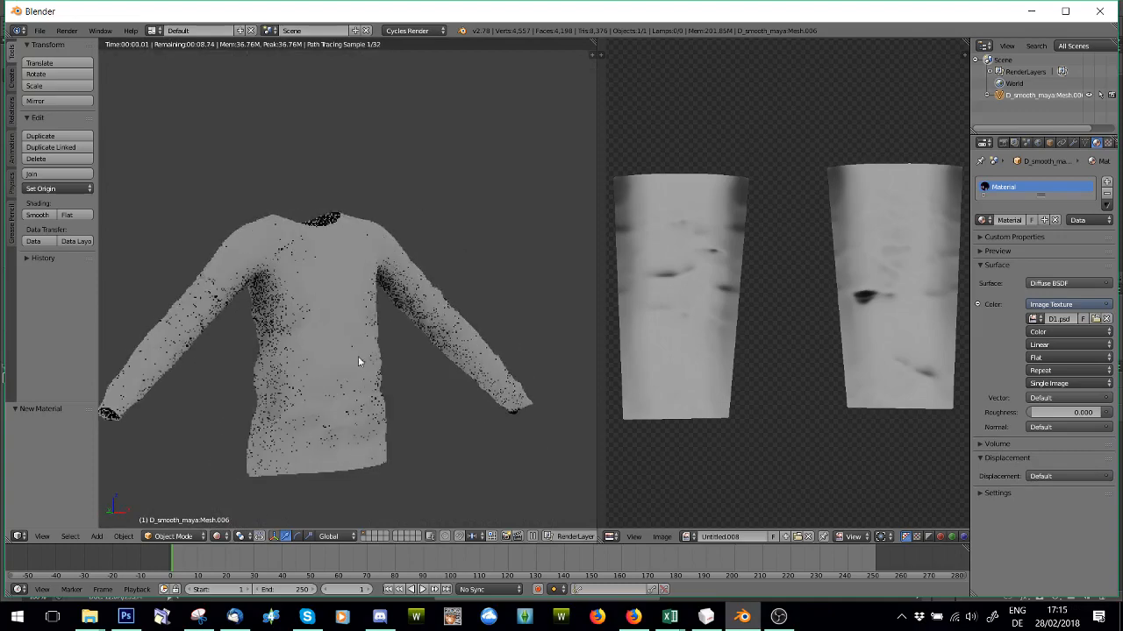
left_click(127, 616)
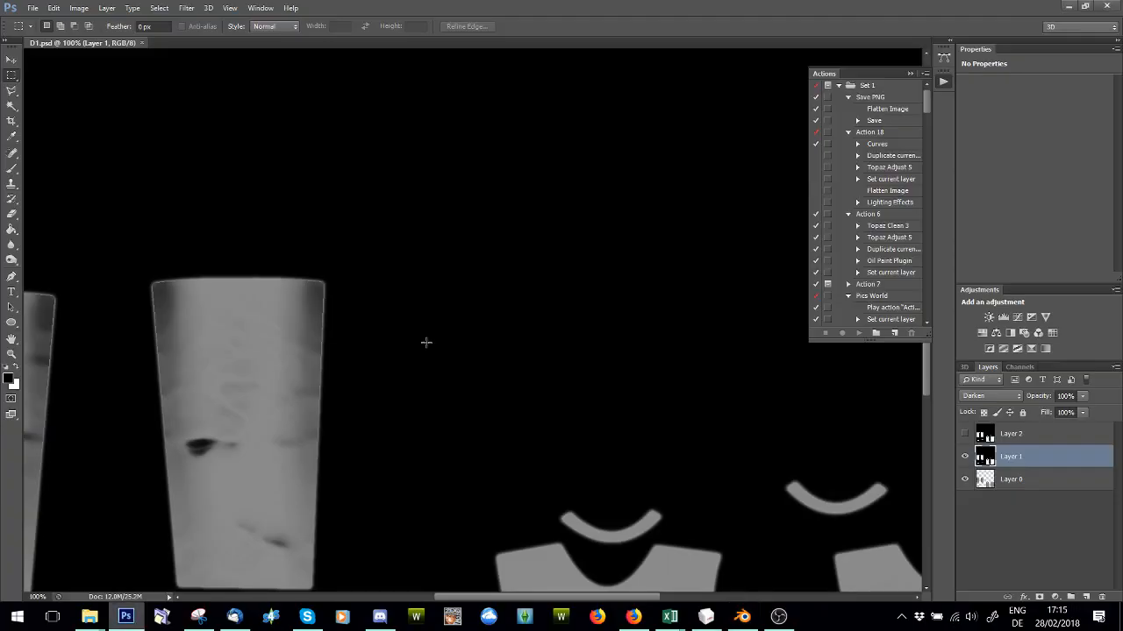
scroll(725, 365, "down", 4)
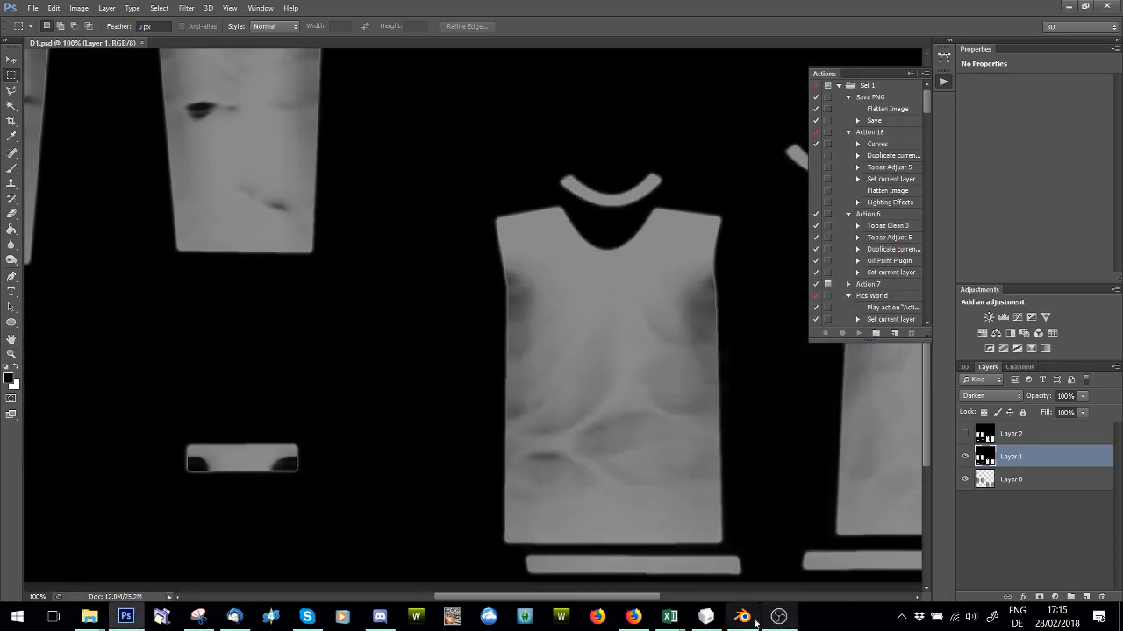
left_click(742, 616)
mouse_move(342, 402)
middle_mouse_down()
mouse_move(288, 384)
mouse_move(263, 391)
middle_mouse_up()
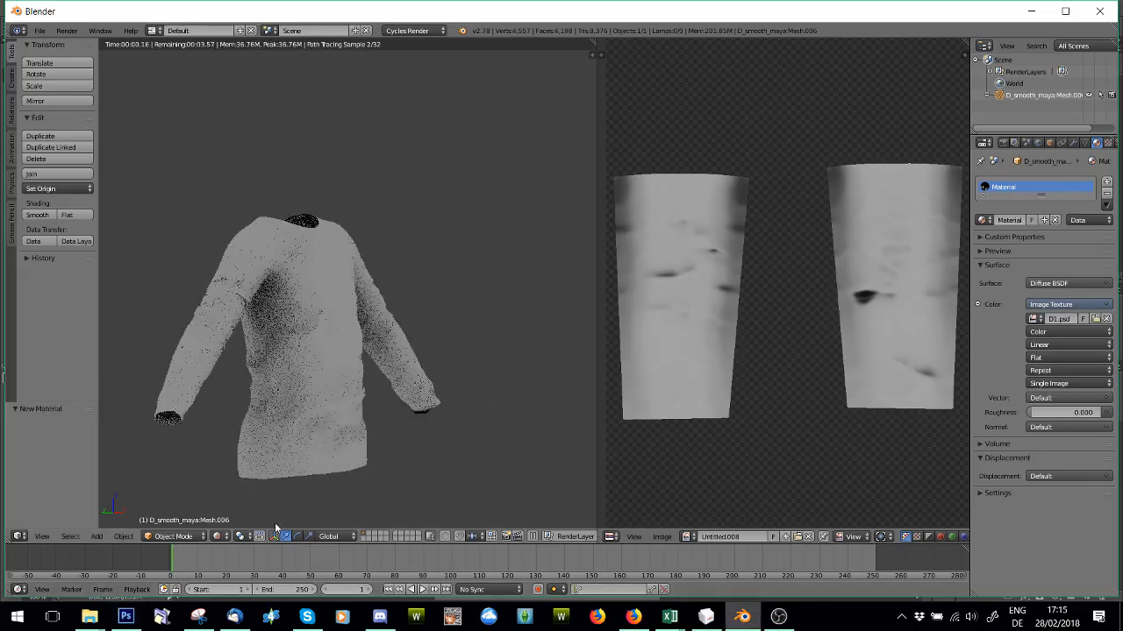
left_click(218, 536)
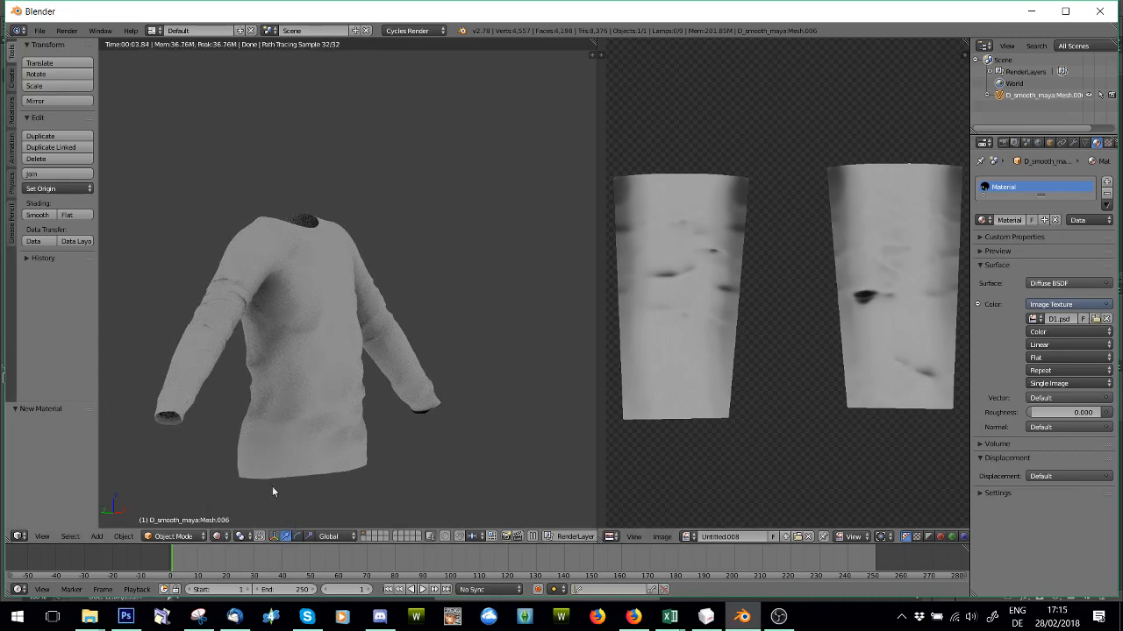
Step: Switch to Photoshop and try out different opacity values for Layer 1
left_click(125, 617)
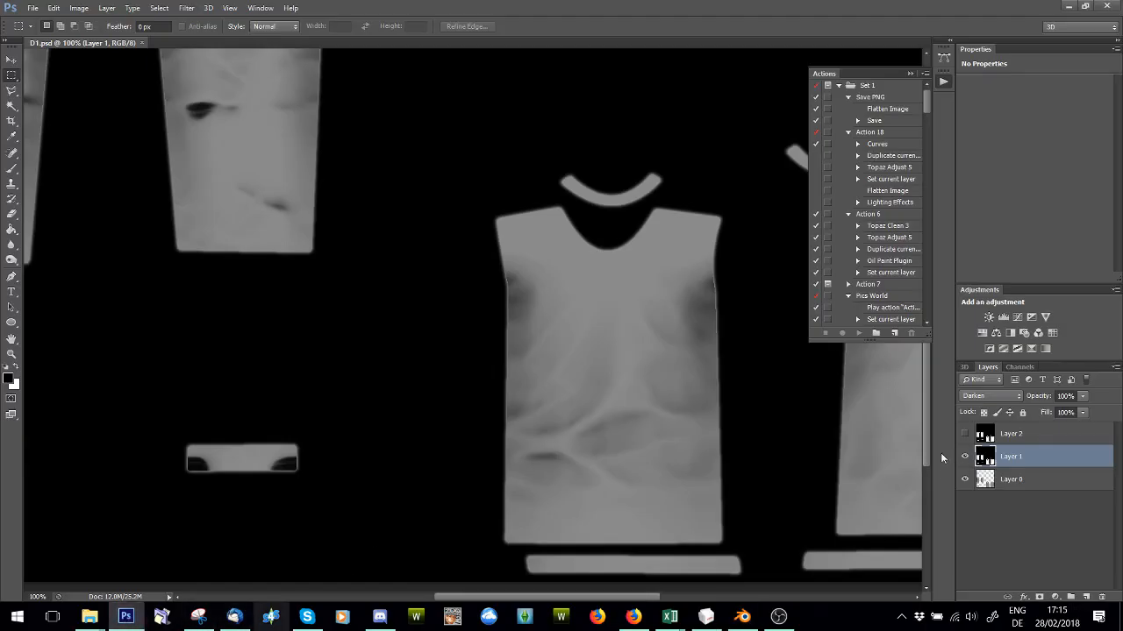
left_click(1083, 397)
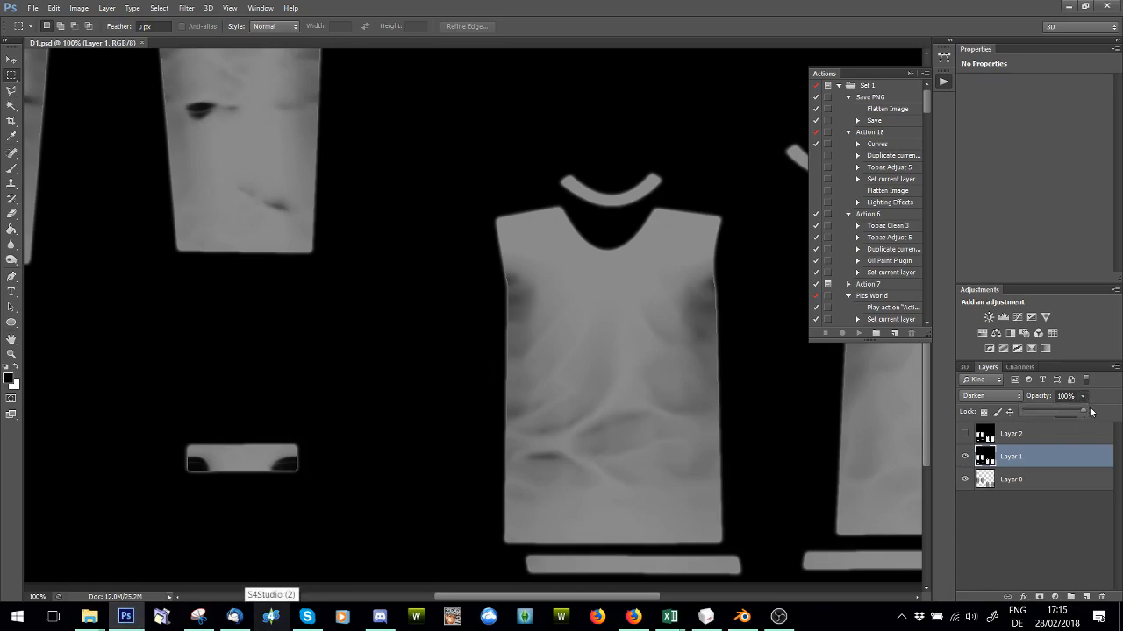
left_click_drag(1045, 403, 1121, 404)
Step: Examine the edges of the sweater pieces at 200% in Photoshop, and inspect the rendered sweater up close in Blender
left_click(230, 8)
left_click(230, 8)
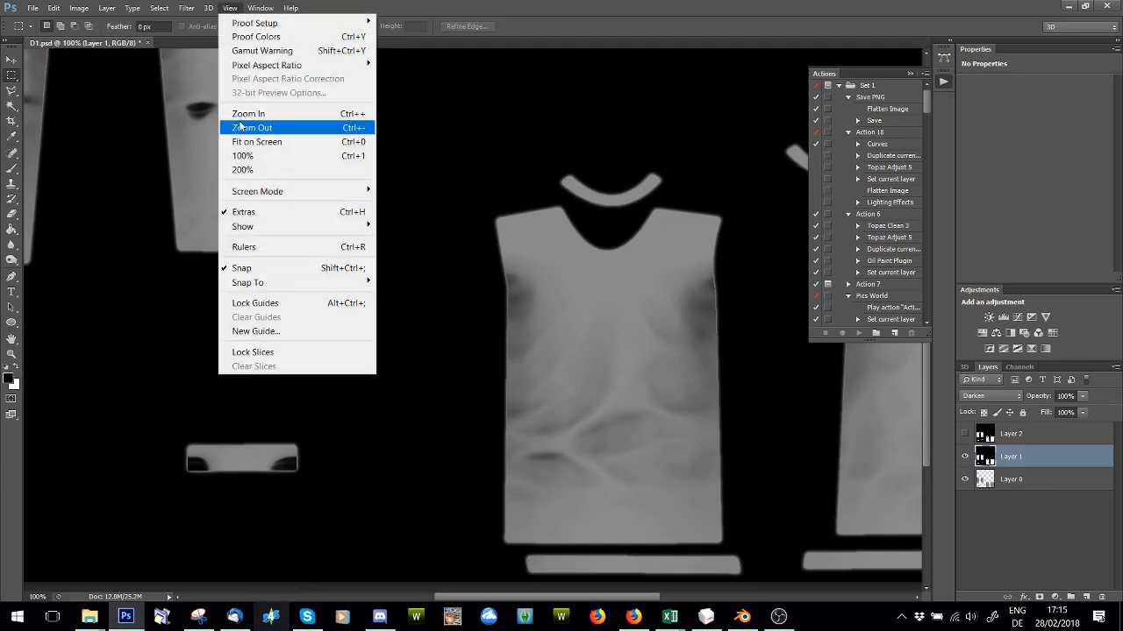
left_click(290, 156)
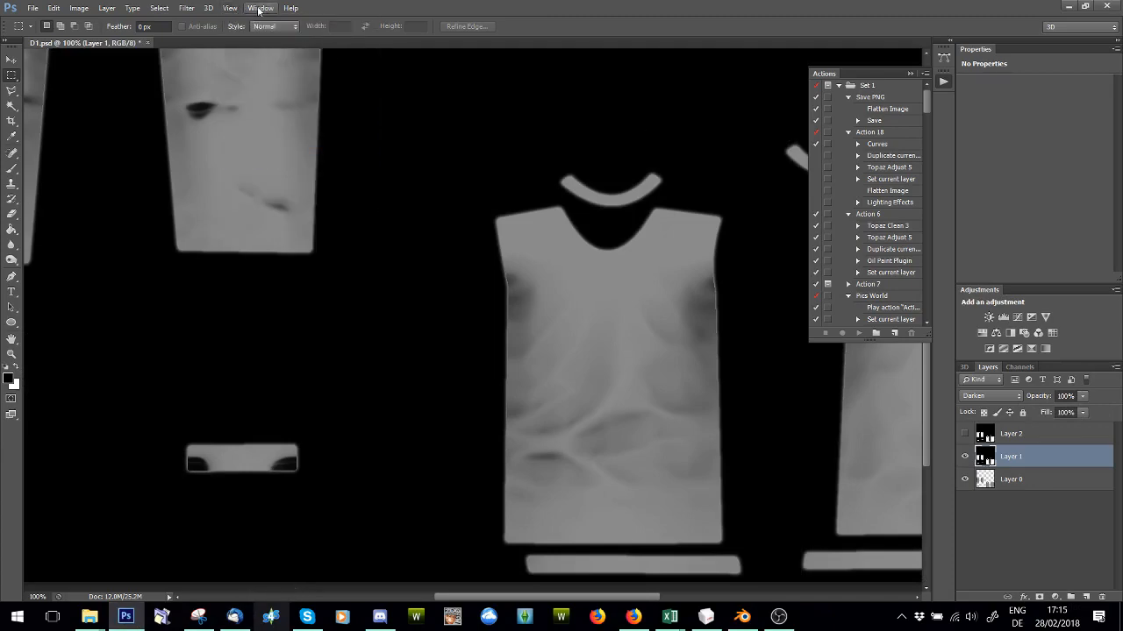
left_click(230, 8)
left_click(250, 171)
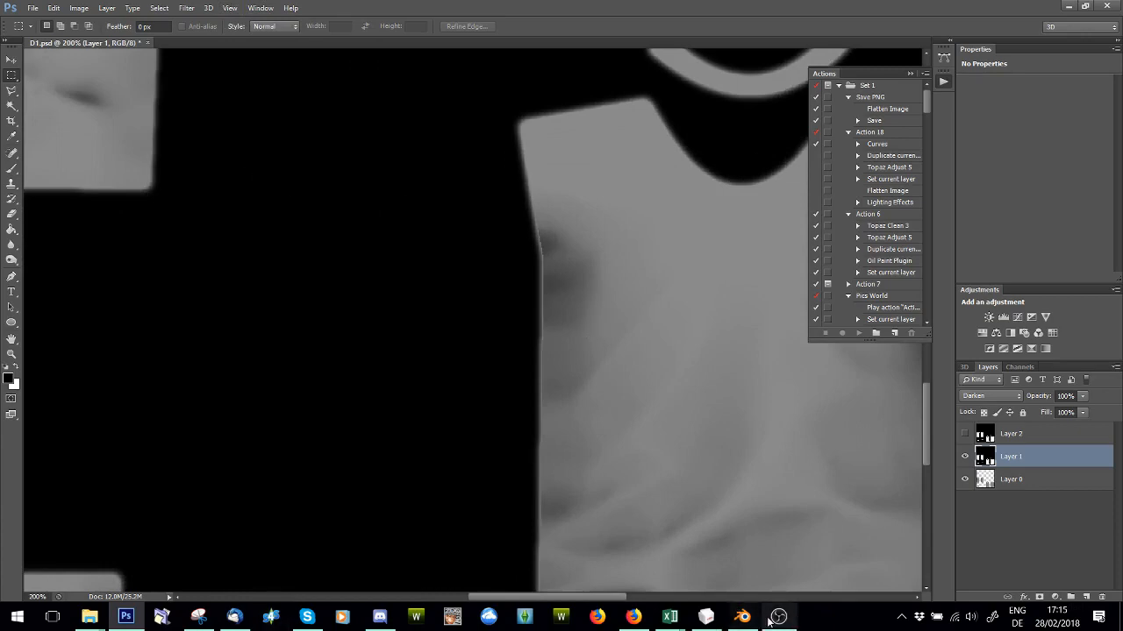
left_click(779, 617)
left_click(778, 617)
left_click(735, 619)
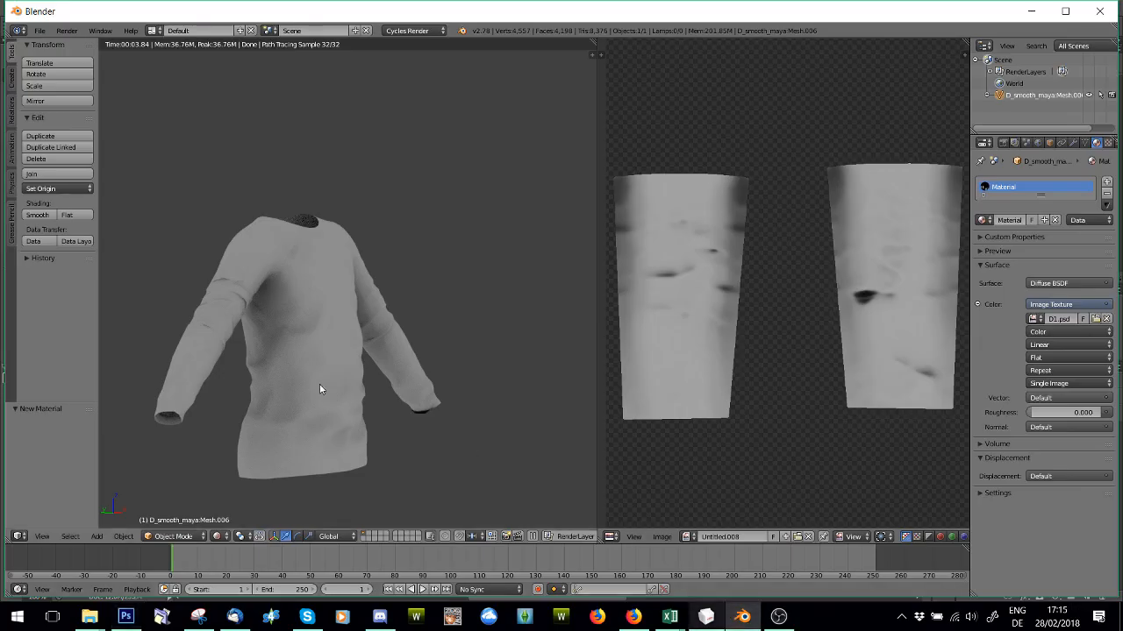
scroll(320, 390, "up", 4)
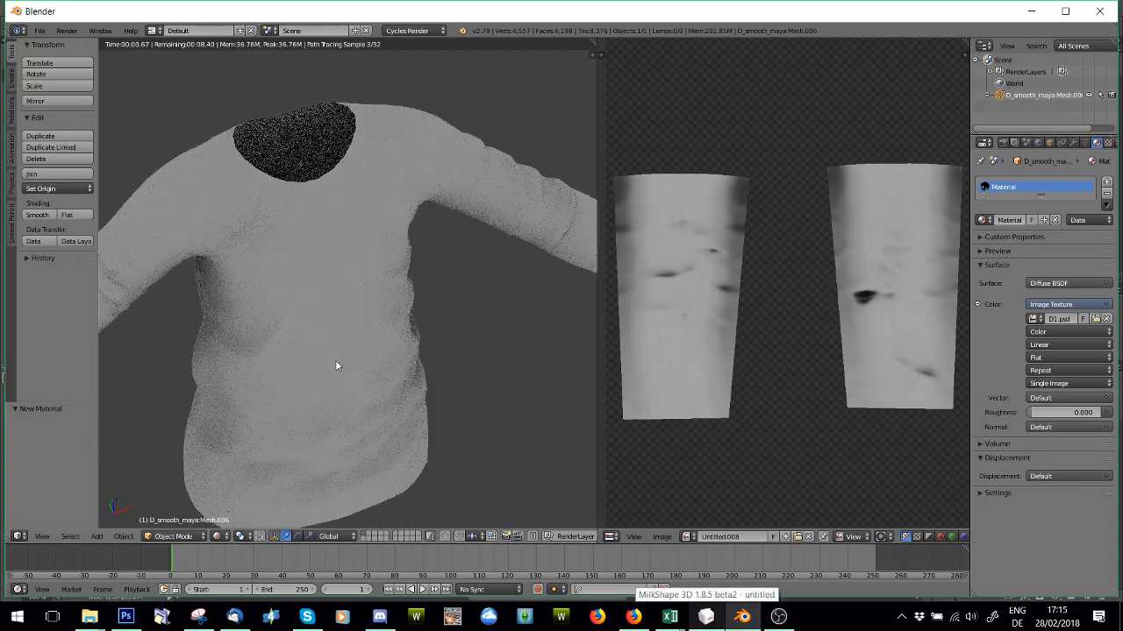
Step: Switch to Photoshop and apply a Gaussian Blur with a 3.5-pixel radius to Layer 1
left_click(126, 616)
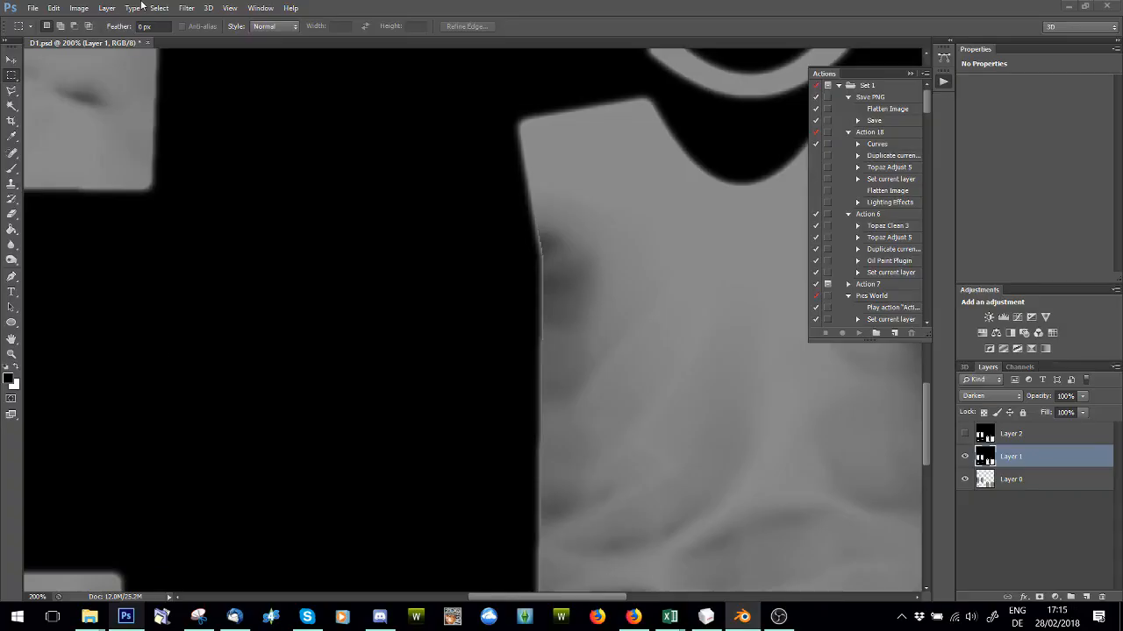
left_click(187, 8)
mouse_move(233, 158)
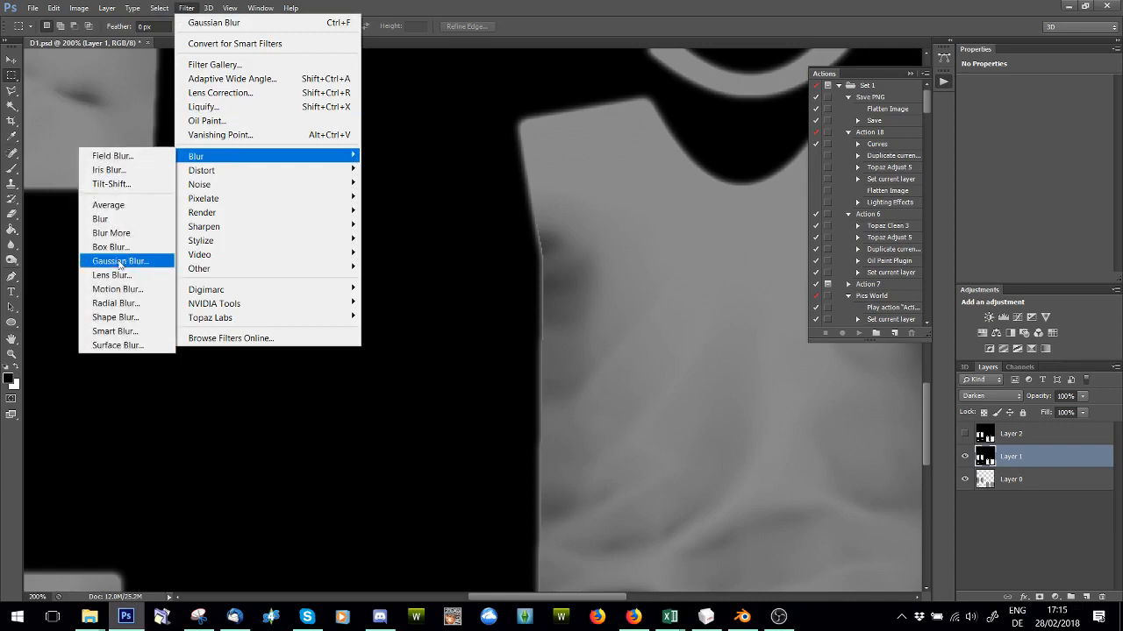
left_click(121, 262)
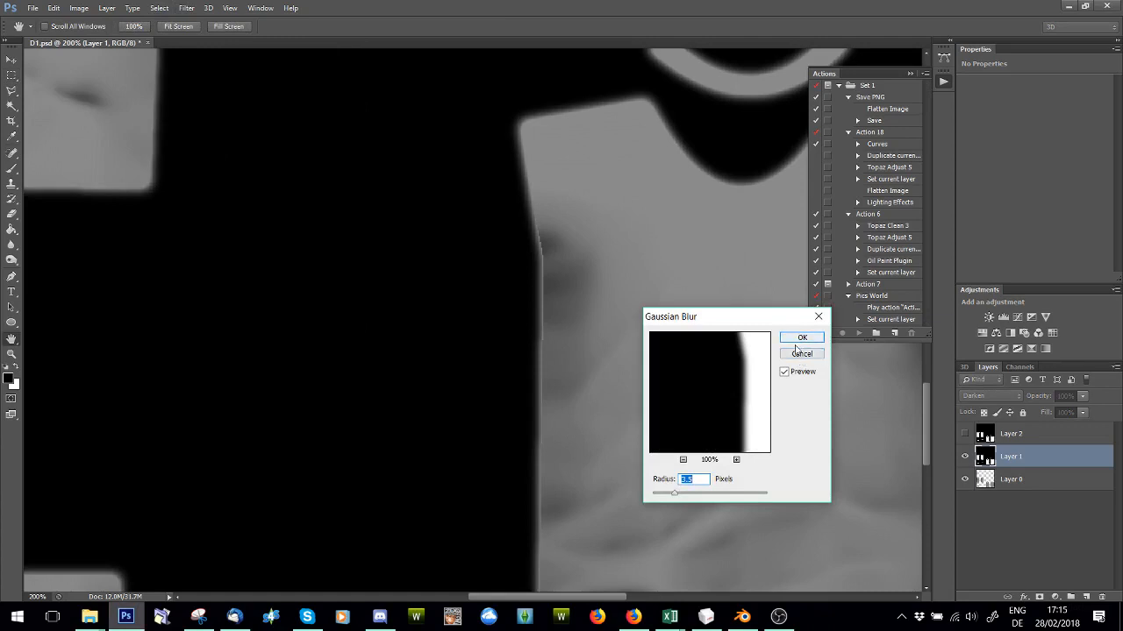
left_click(796, 341)
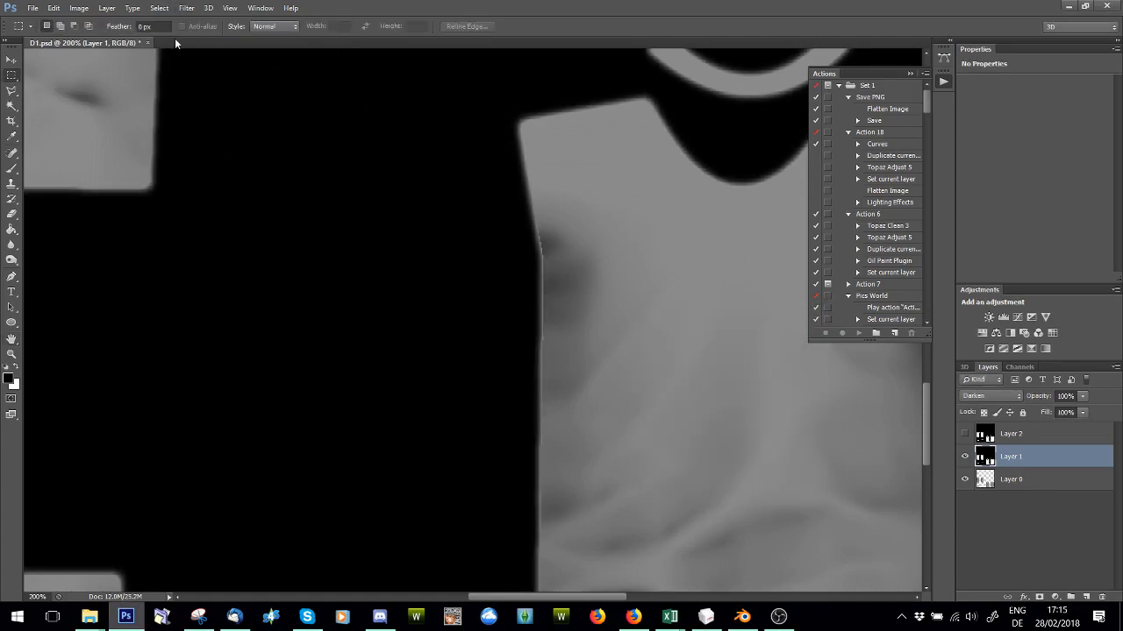
Step: Apply the 3.5-pixel Gaussian Blur to Layer 1 once more and save D1.psd
left_click(186, 8)
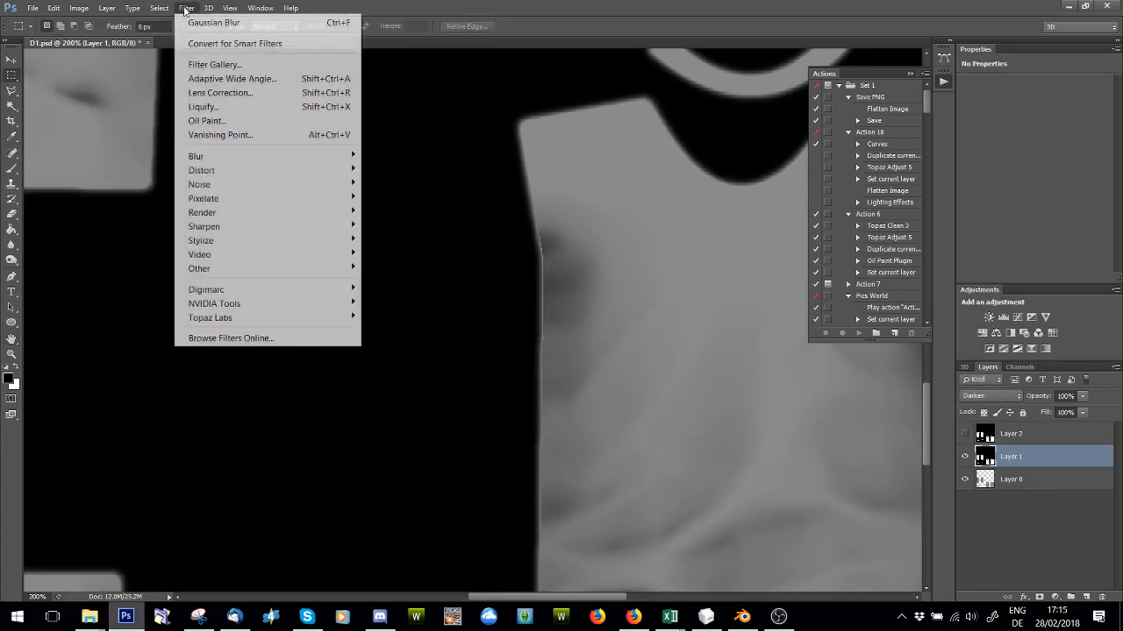
mouse_move(213, 156)
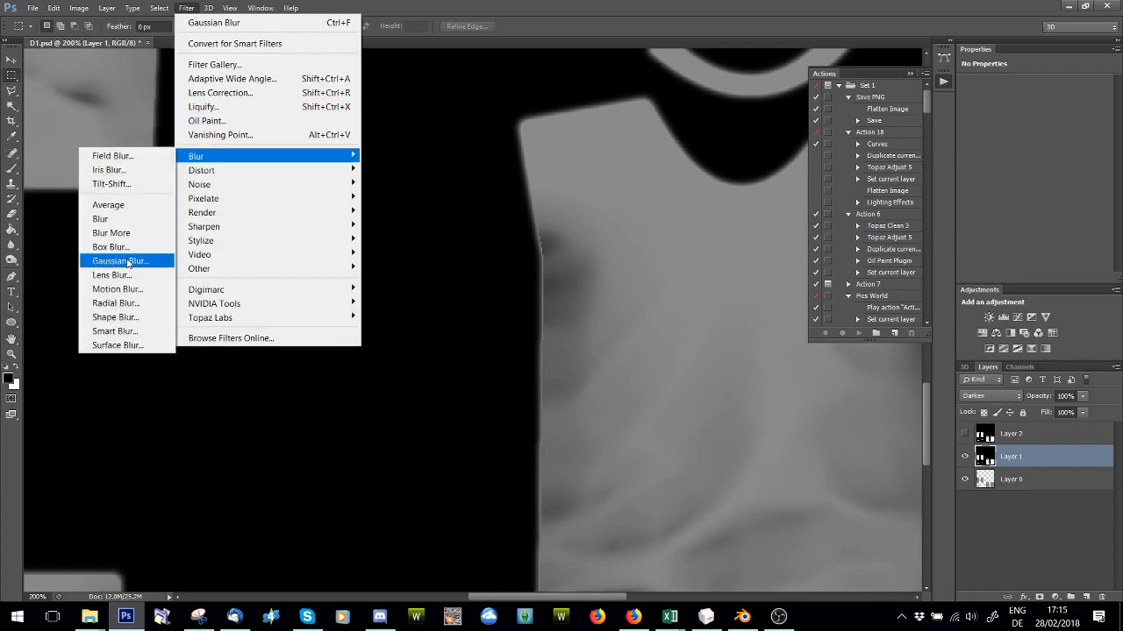
left_click(127, 260)
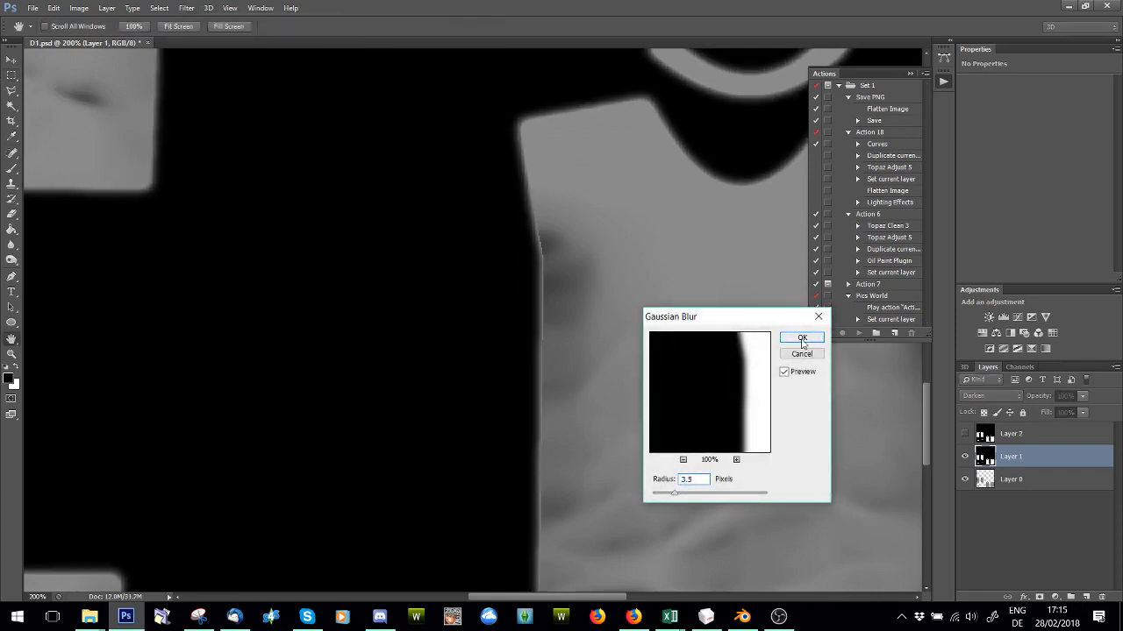
left_click(801, 339)
left_click(33, 8)
left_click(48, 167)
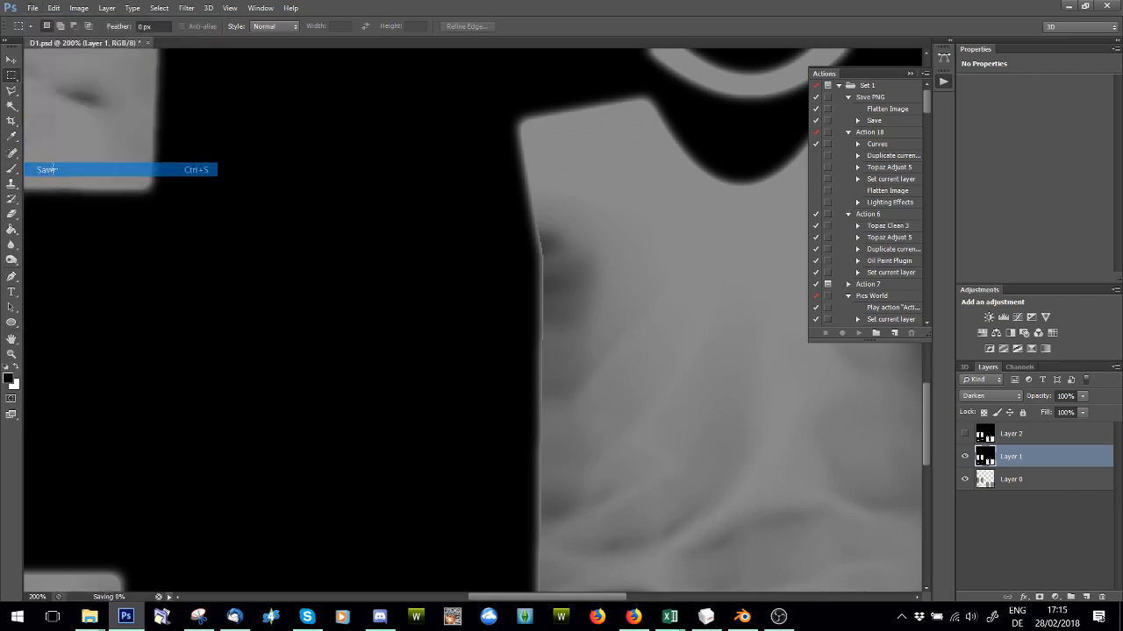
Step: Switch to Blender, reload the preview by changing to Material and back to Rendered shading, and inspect the sweater from the front
left_click(742, 616)
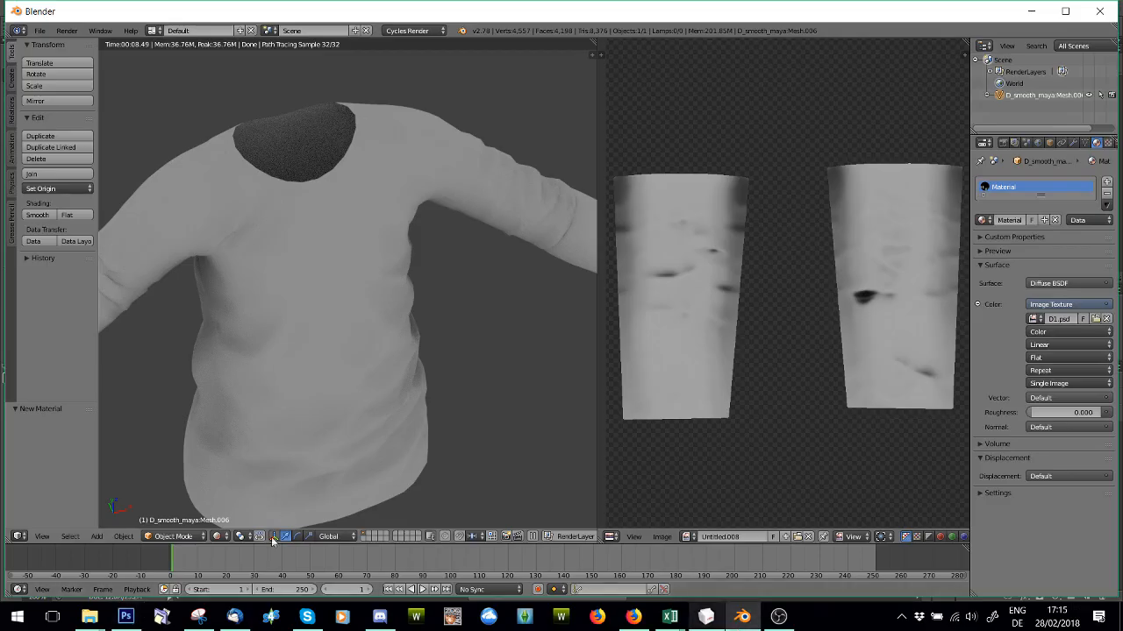
left_click(217, 535)
left_click(233, 474)
left_click(218, 536)
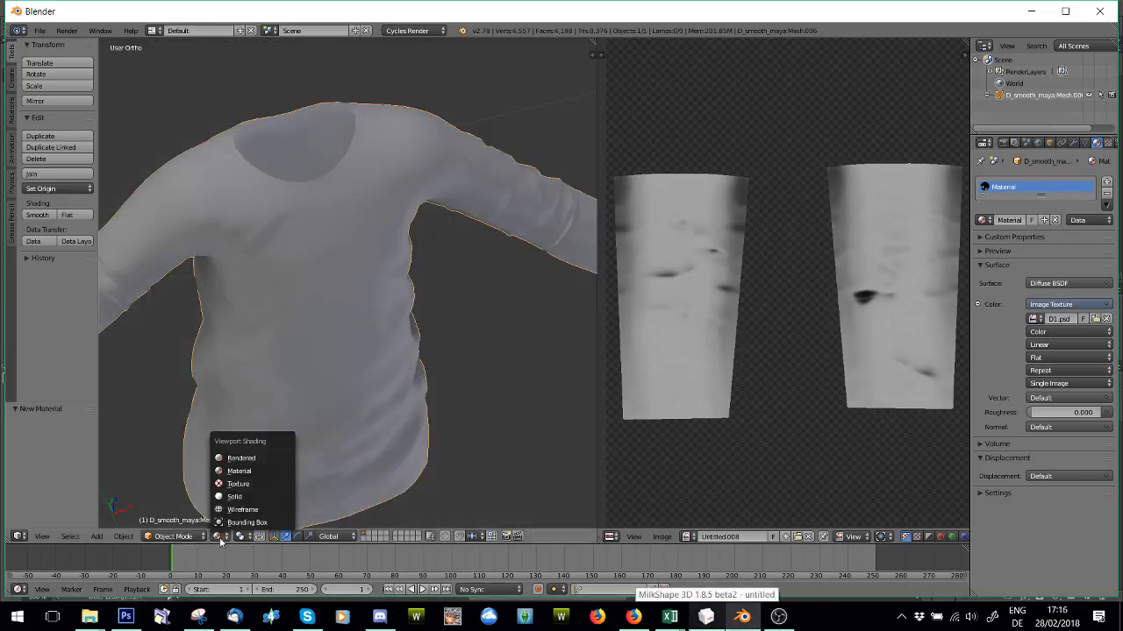
left_click(237, 458)
middle_click_drag(209, 399, 363, 346)
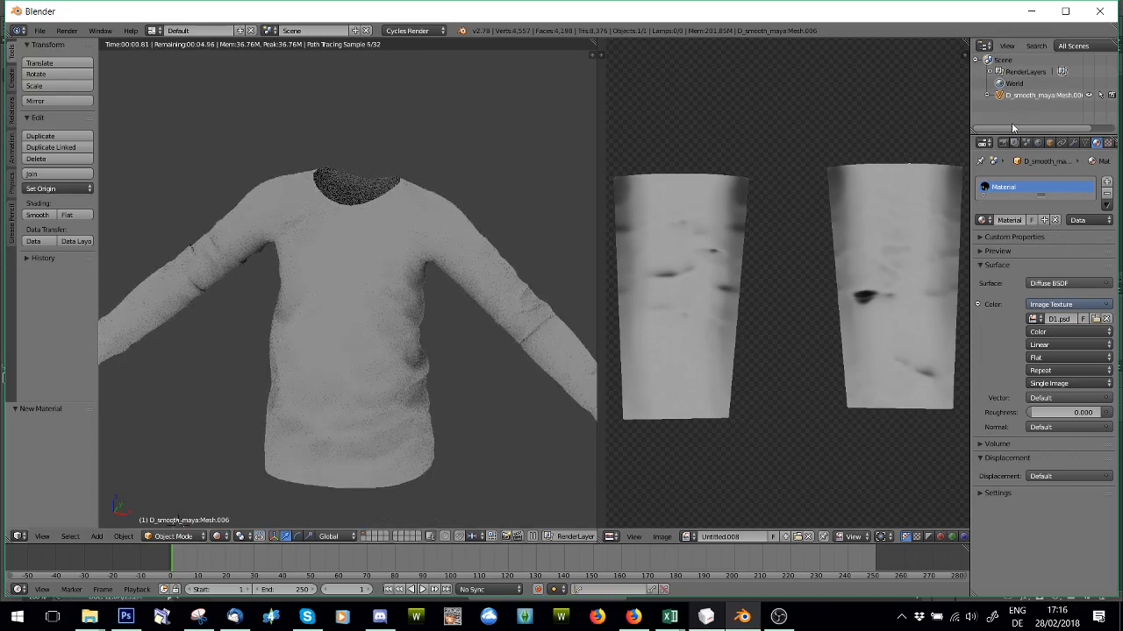
Step: Try the Blender Render engine for the sweater preview, return to Cycles Render and view the sweater from the side
left_click(1004, 142)
left_click(415, 31)
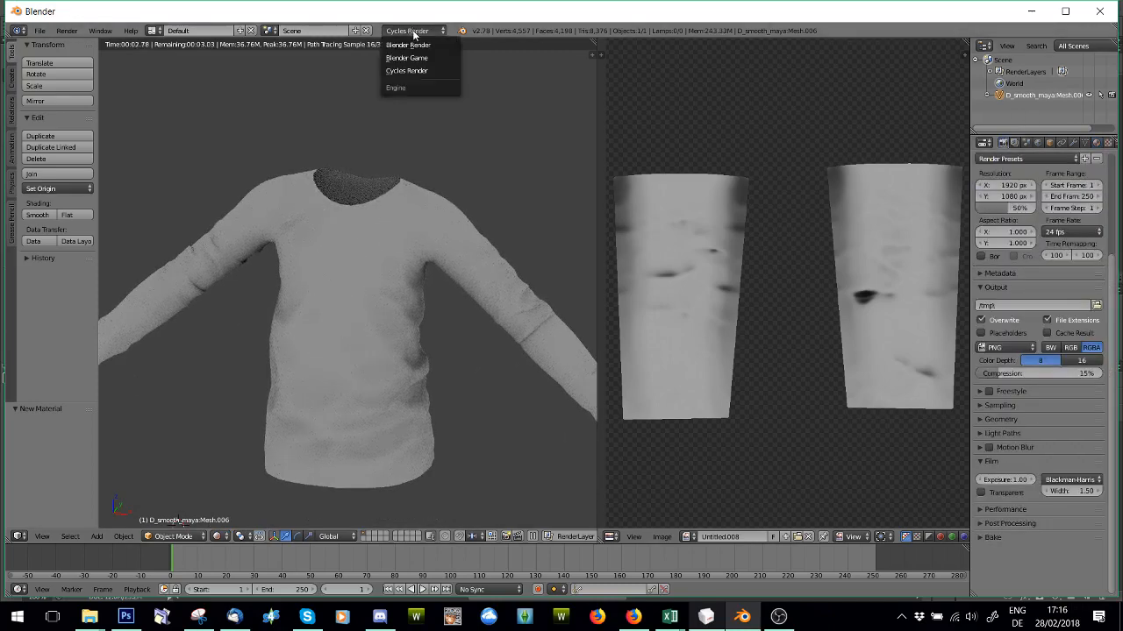
left_click(416, 55)
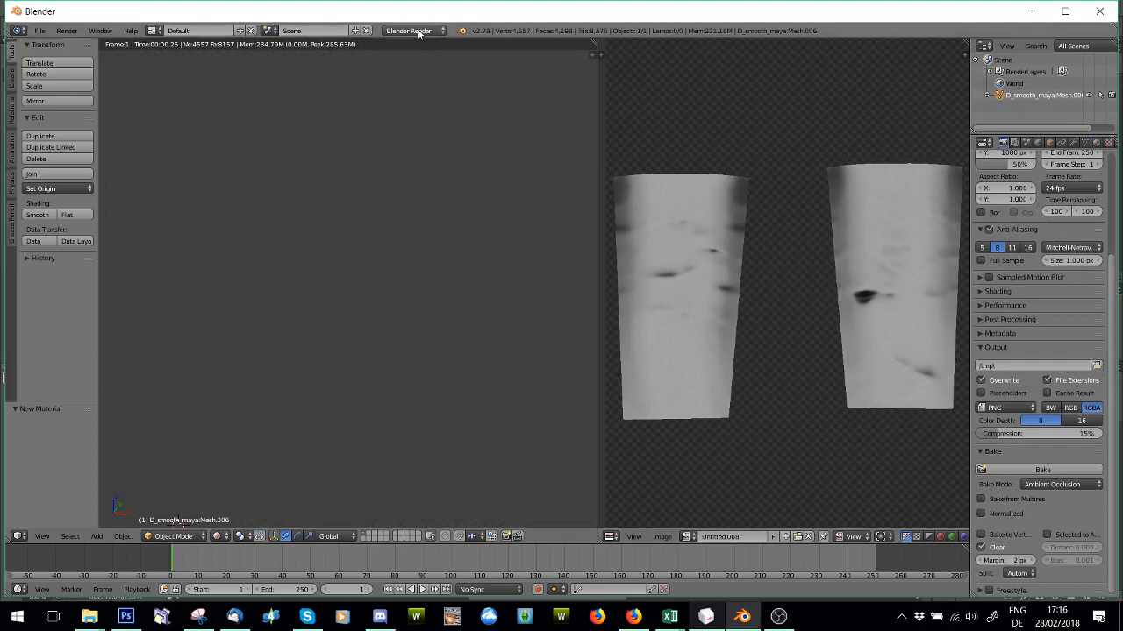
left_click(409, 31)
left_click(410, 70)
scroll(322, 233, "down", 3)
middle_click_drag(376, 280, 303, 248)
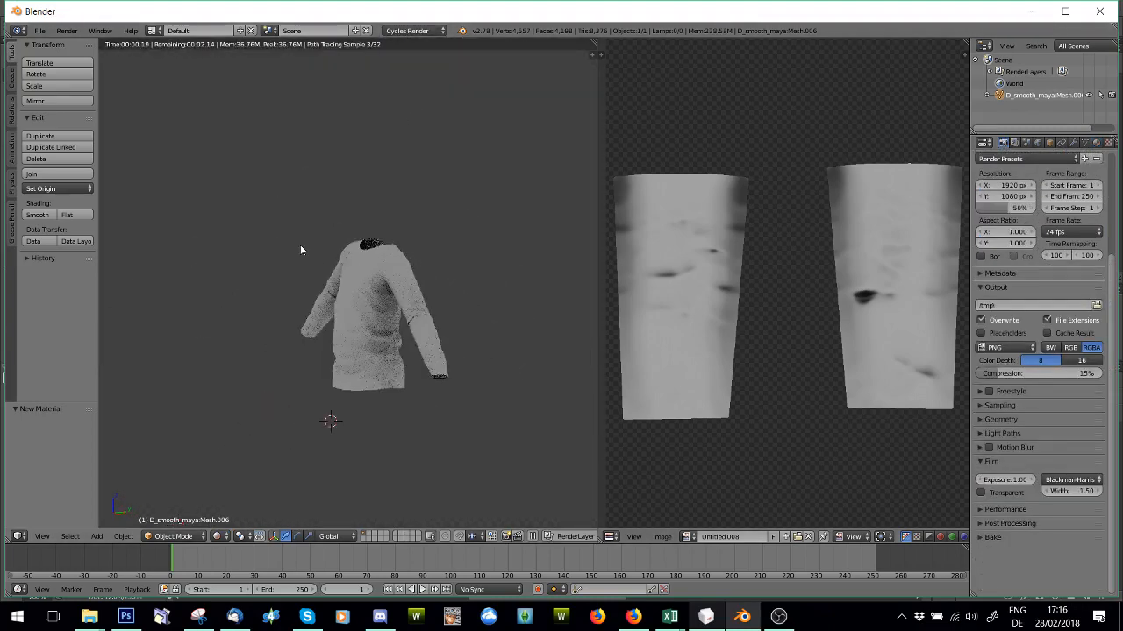
scroll(304, 246, "up", 3)
Step: Start a second Blender instance from the desktop shortcut and bring up its dialog for opening a file
left_click(1120, 616)
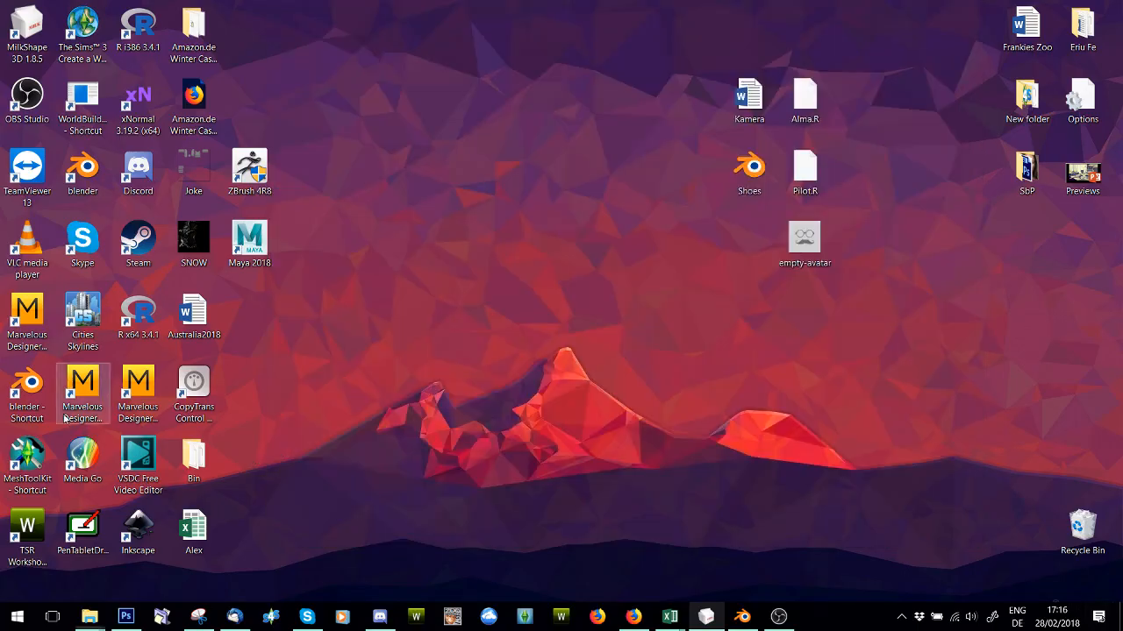
double_click(26, 386)
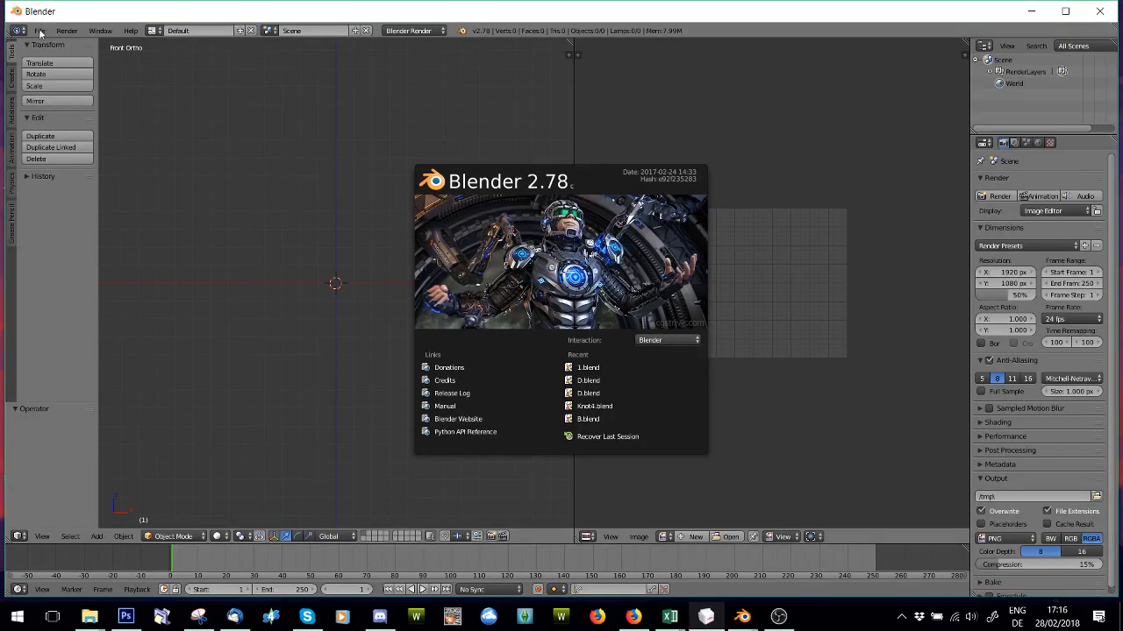
left_click(40, 32)
mouse_move(52, 67)
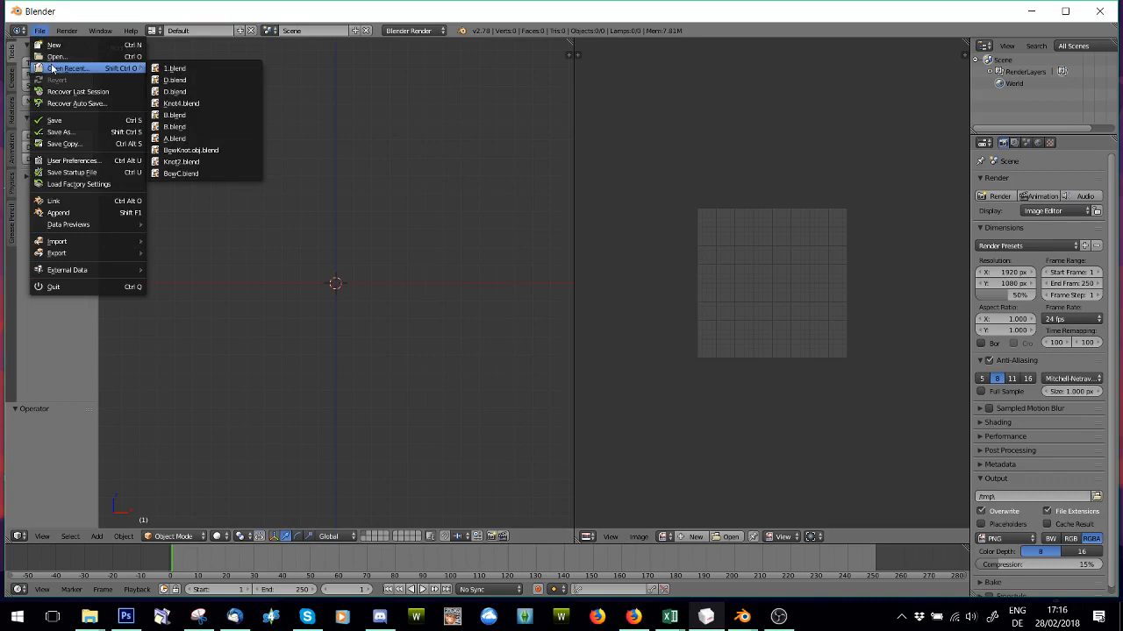
left_click(53, 56)
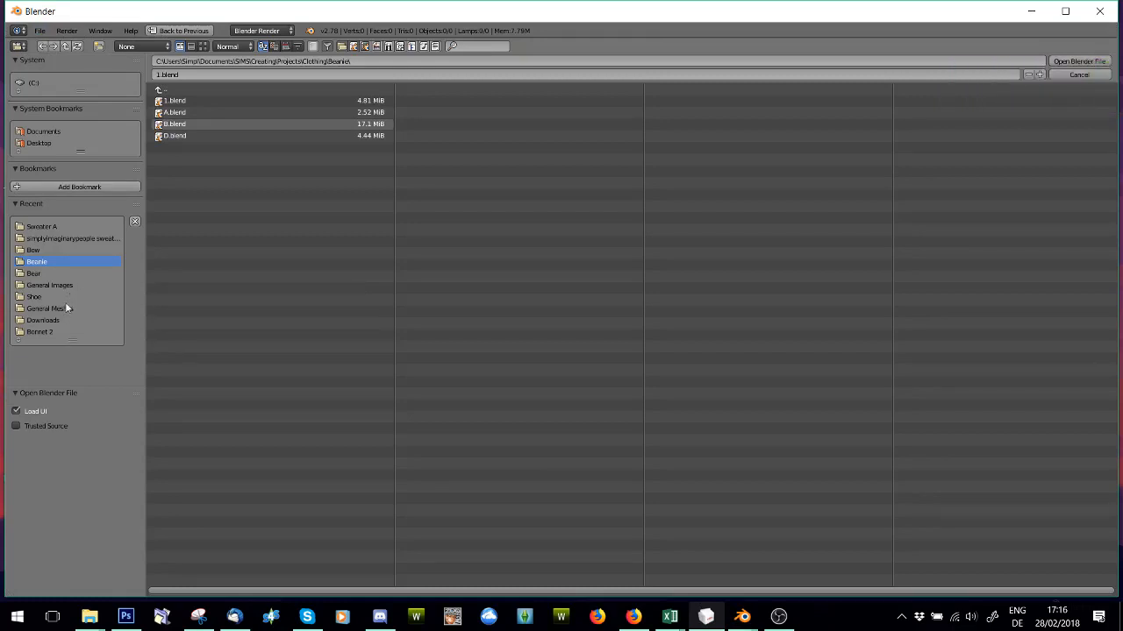
Step: Open D.blend from the Clothing\Child\Tee2 project folder
left_click(159, 90)
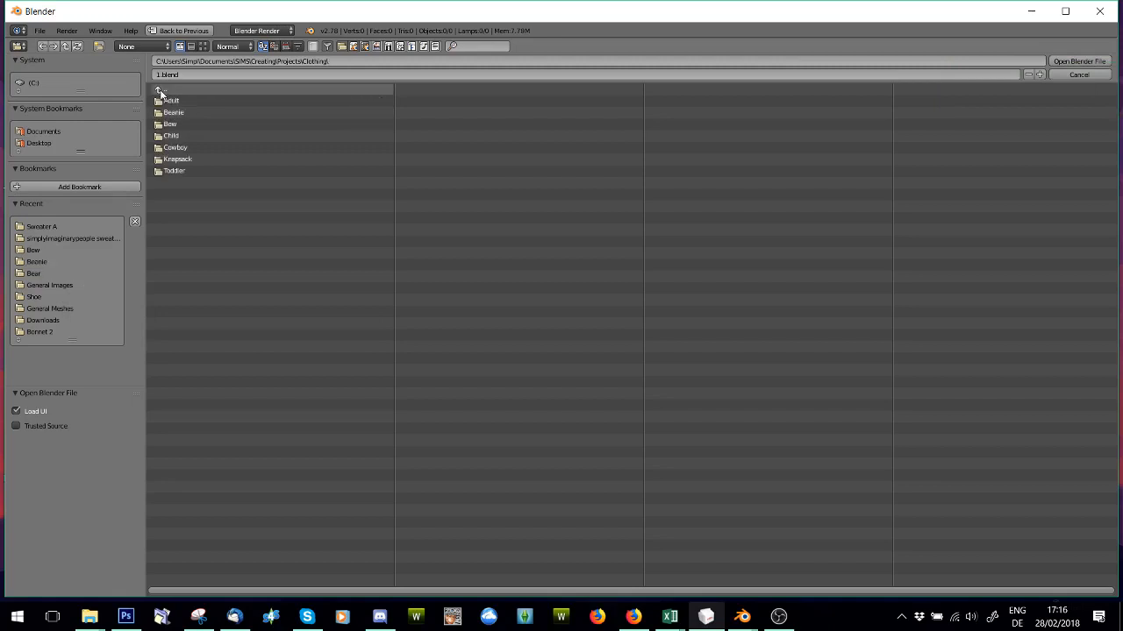
left_click(182, 137)
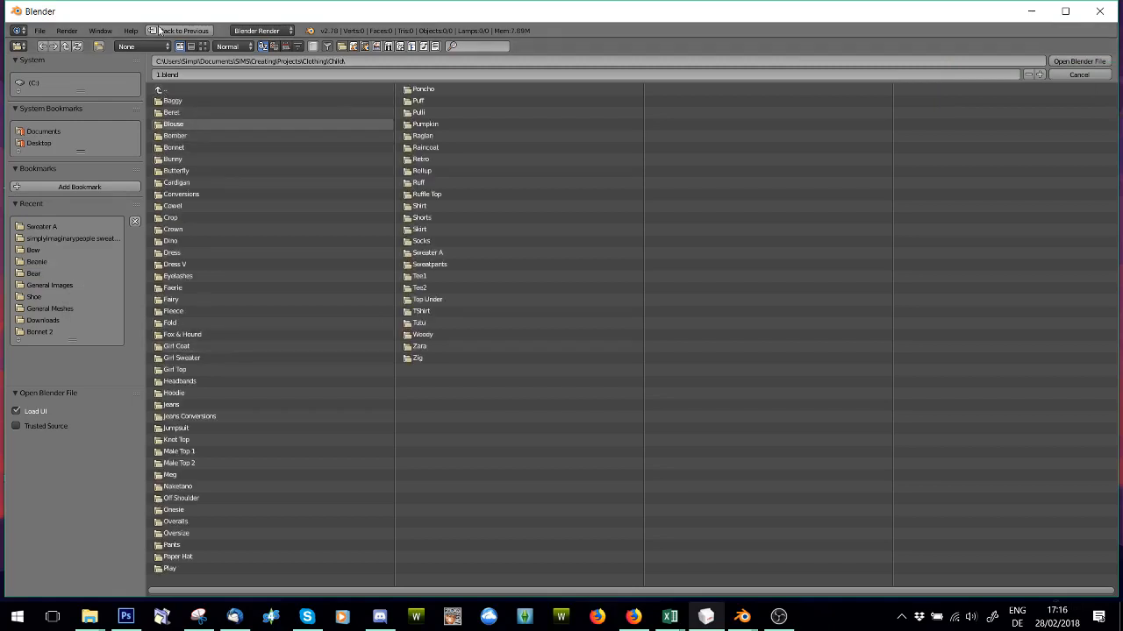
left_click(160, 91)
left_click(179, 136)
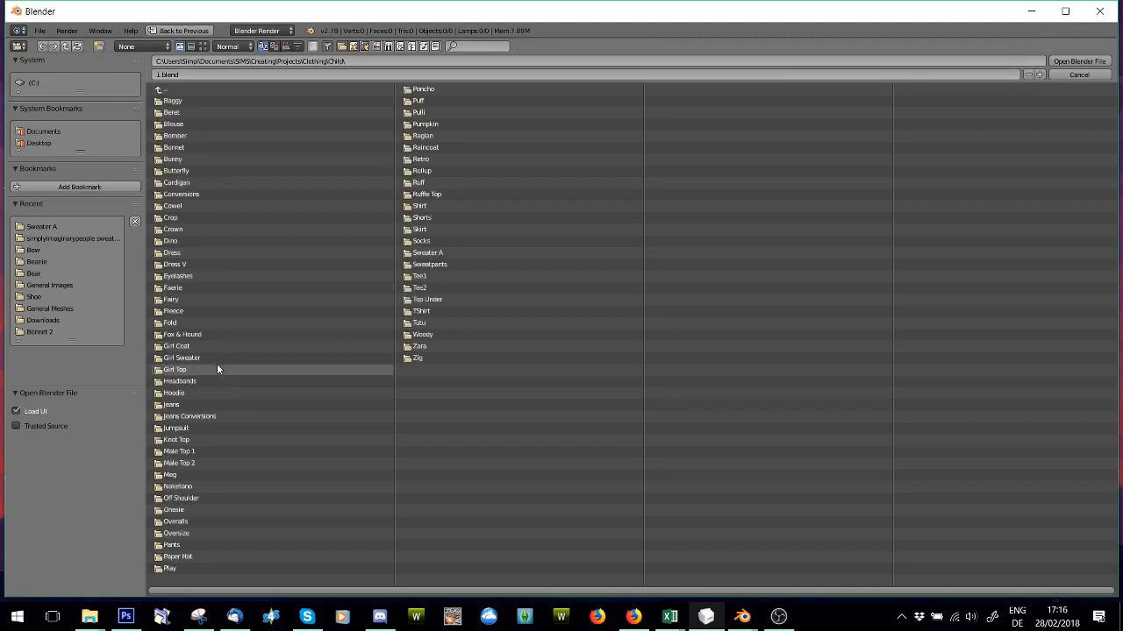
left_click(430, 290)
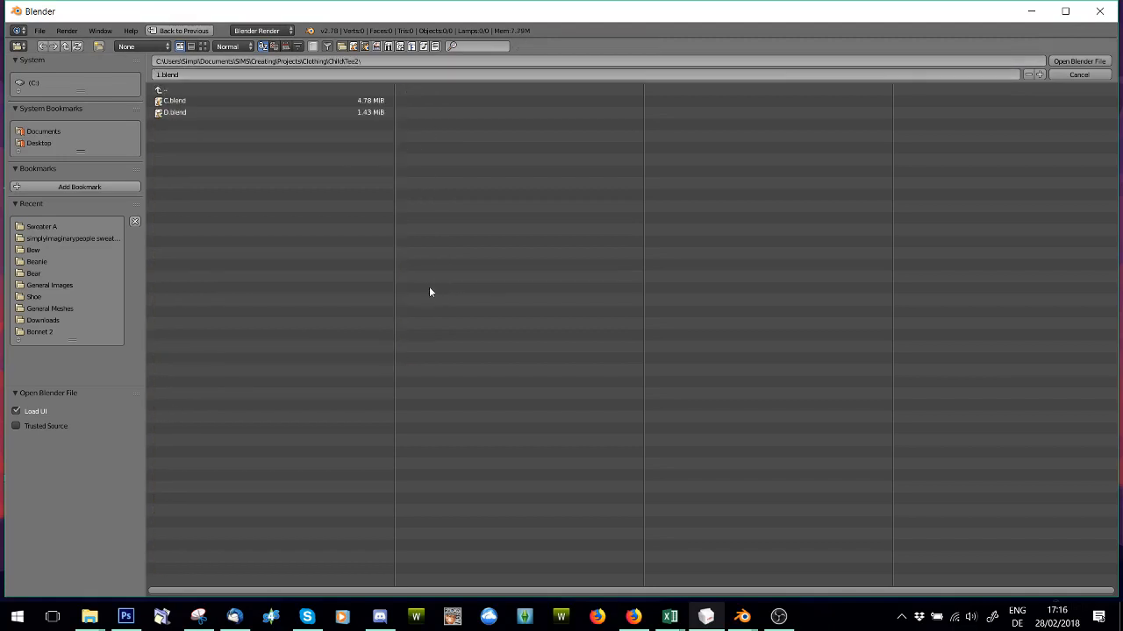
double_click(178, 113)
Step: Set the viewport to Rendered shading and examine the pockets and seams of the textured dress from several sides
middle_click_drag(365, 262, 290, 281)
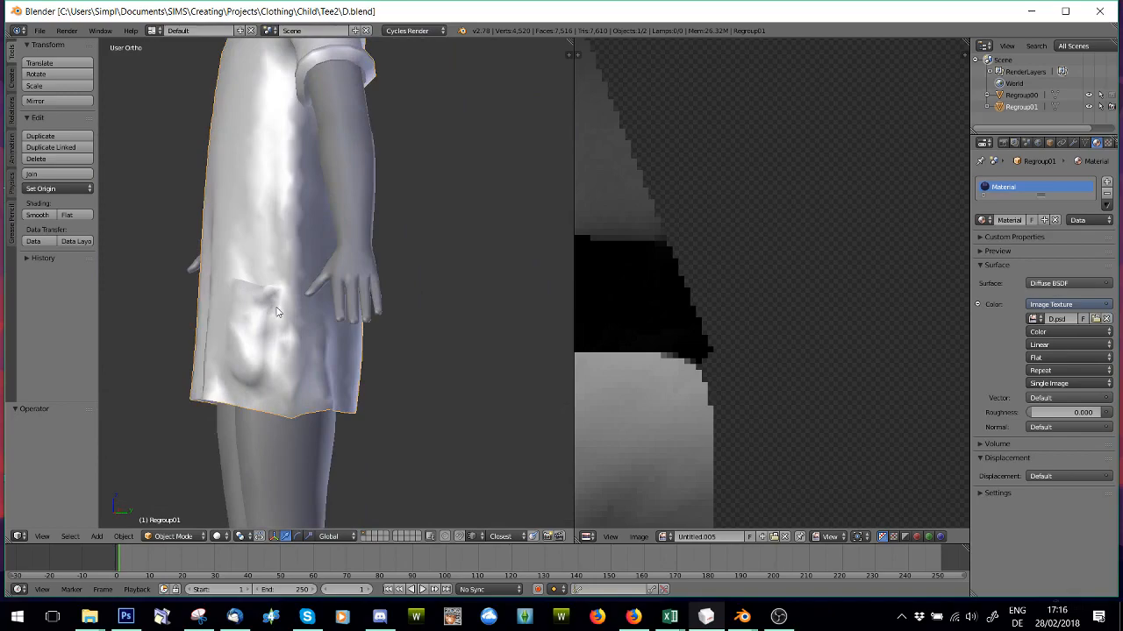
left_click(219, 536)
left_click(249, 462)
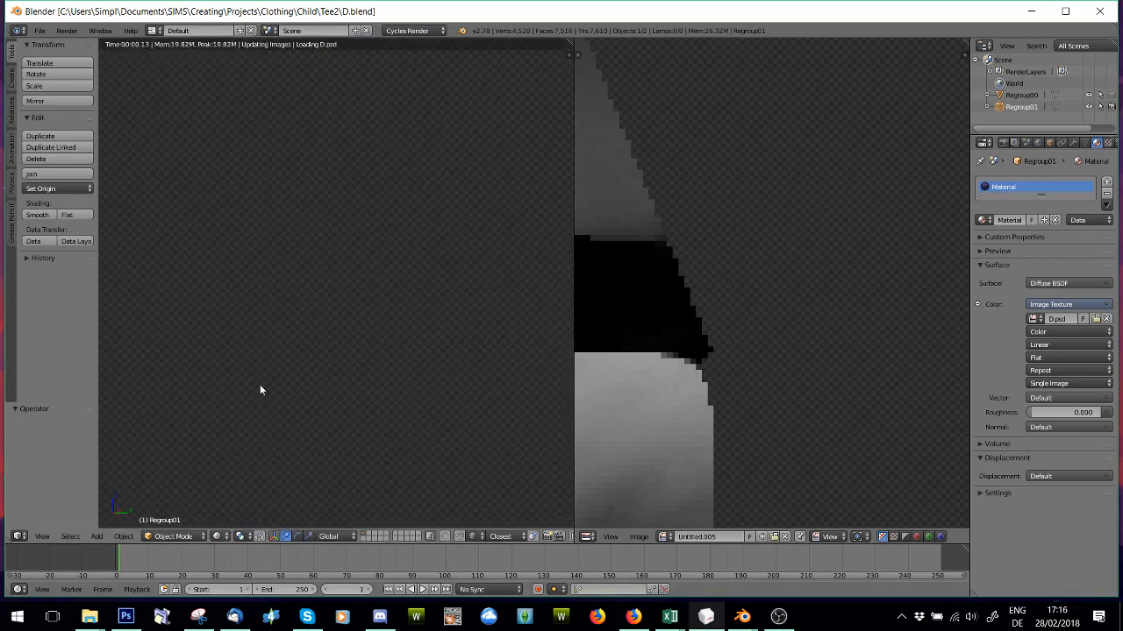
scroll(310, 280, "up", 1)
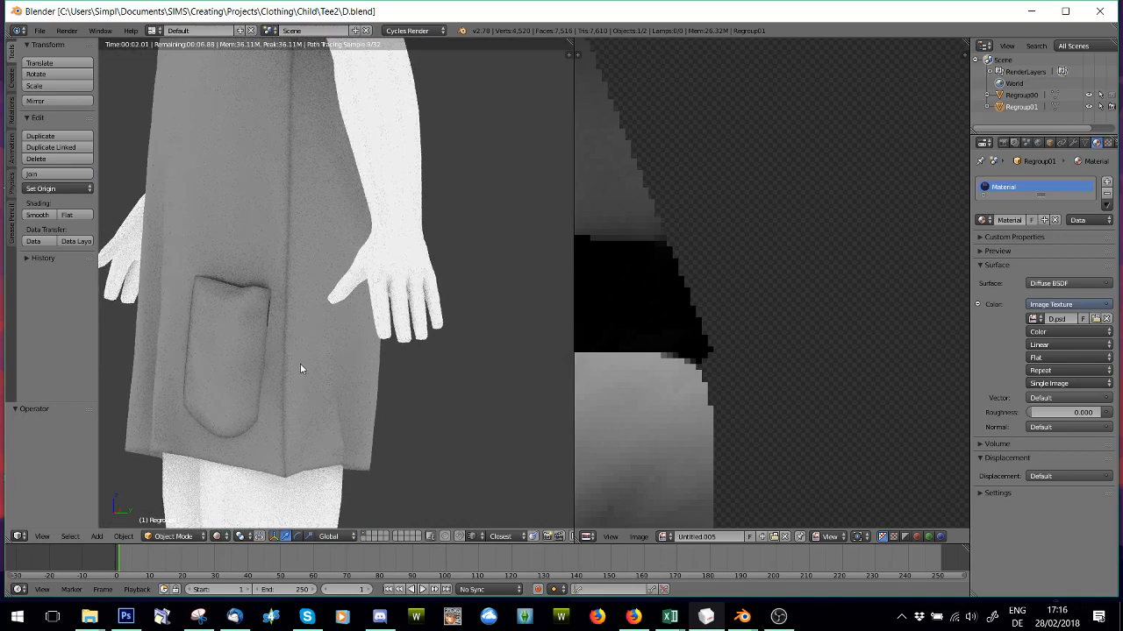
middle_click_drag(300, 363, 317, 315)
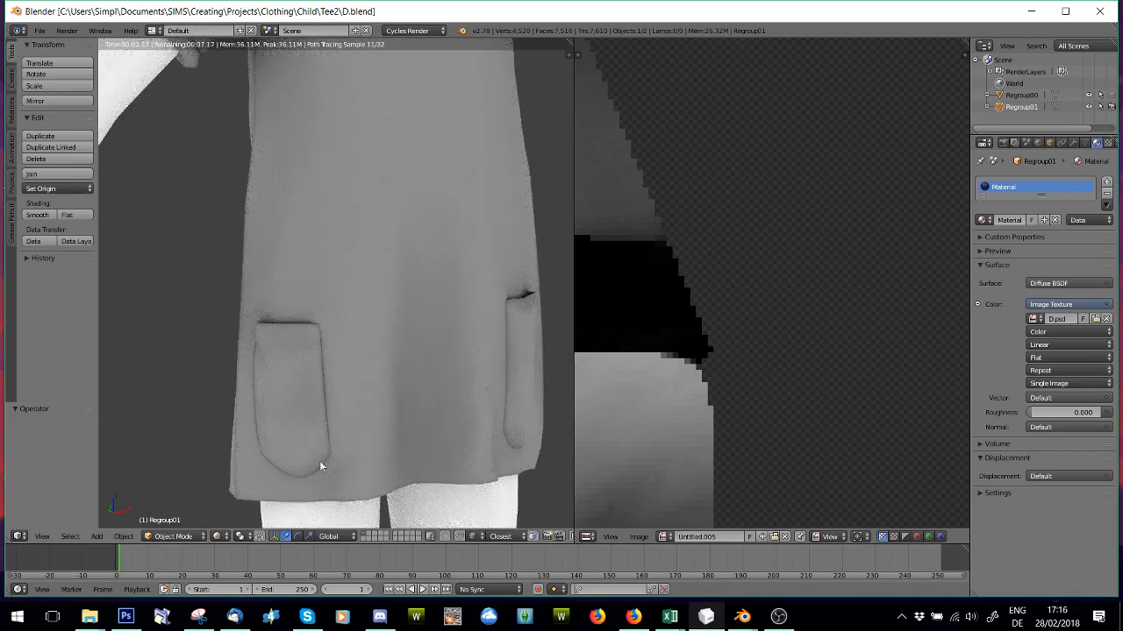
scroll(369, 383, "down", 5)
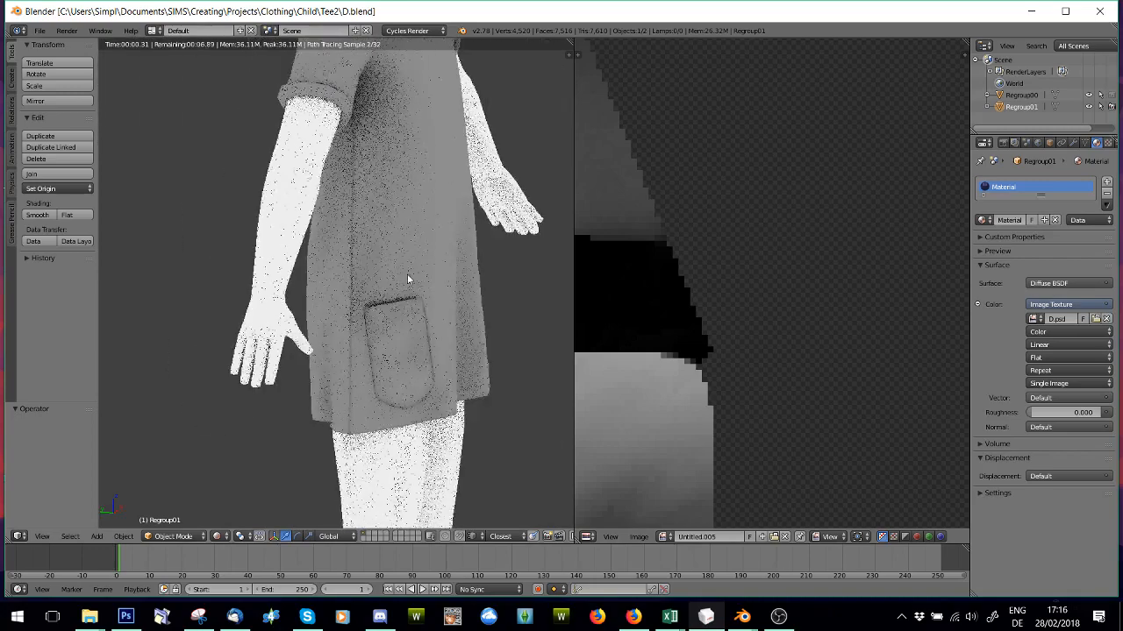
Step: Set the dress viewport to Material shading and return to the Blender window with the sweater
left_click(218, 536)
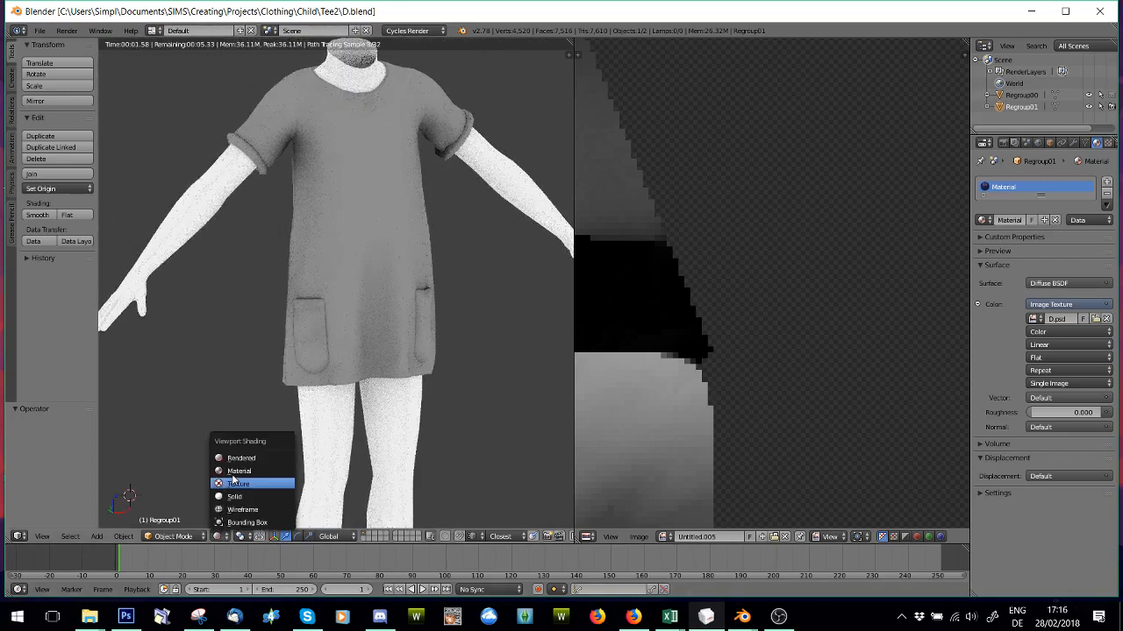
left_click(247, 470)
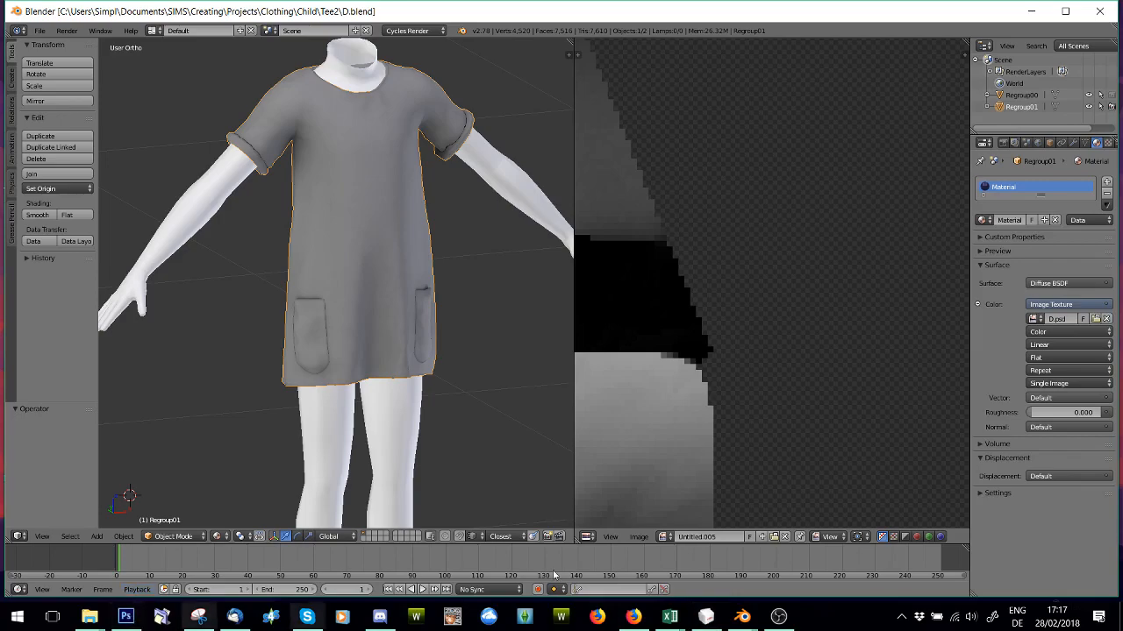
mouse_move(747, 618)
left_click(664, 557)
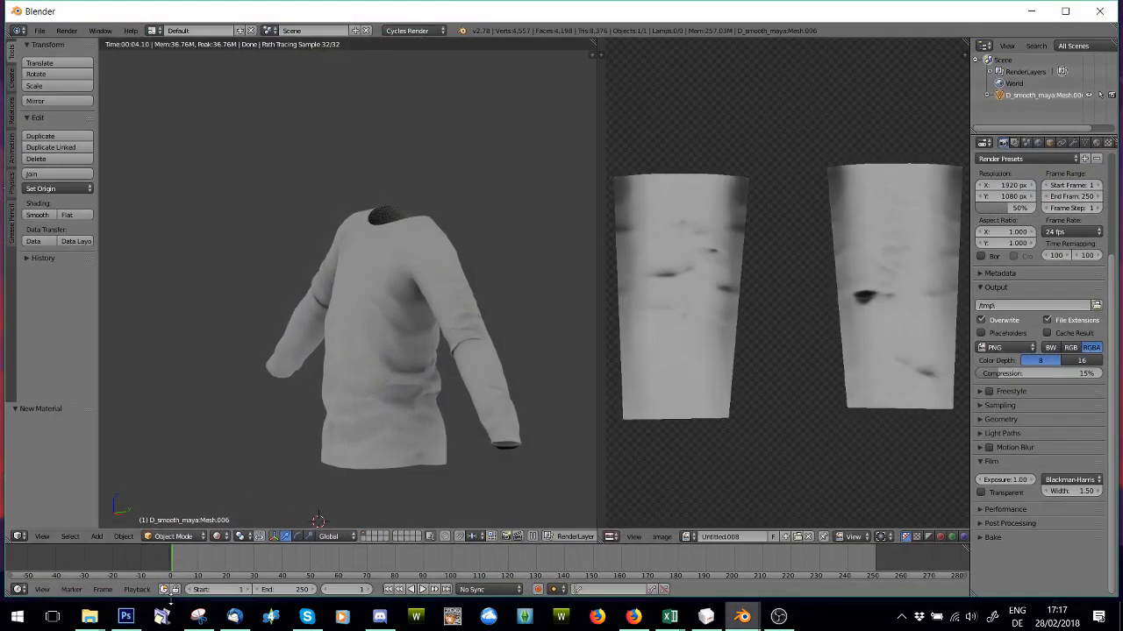
Step: Switch to Photoshop and select all the garment pieces on Layer 0 by picking the empty background with the Magic Wand and inverting the selection
left_click(125, 616)
left_click(230, 7)
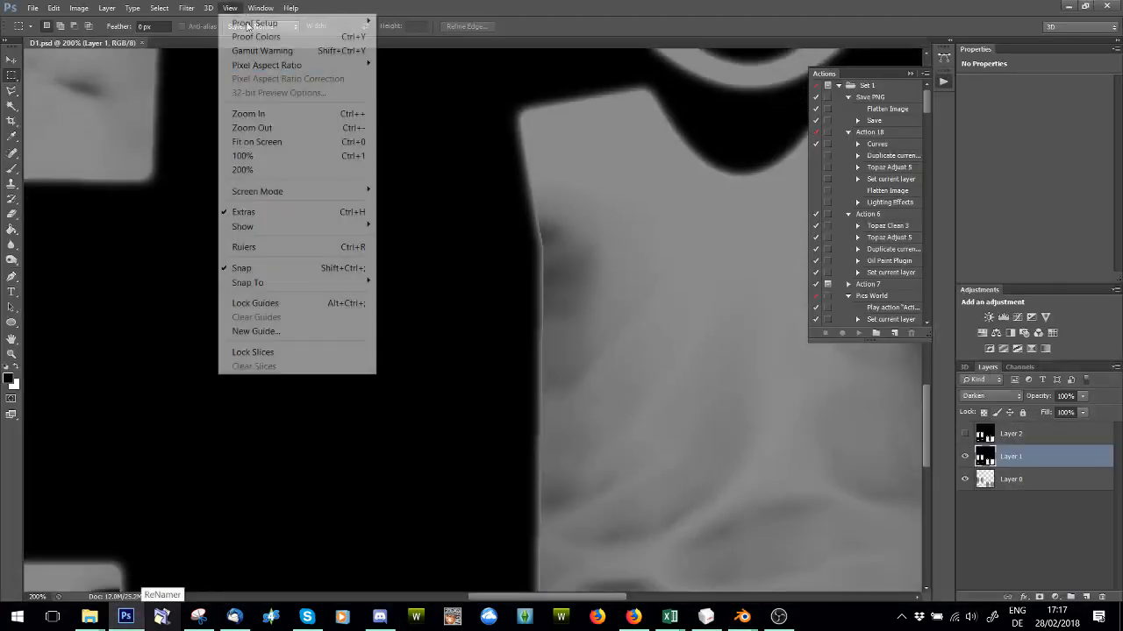
left_click(255, 140)
left_click(1017, 481)
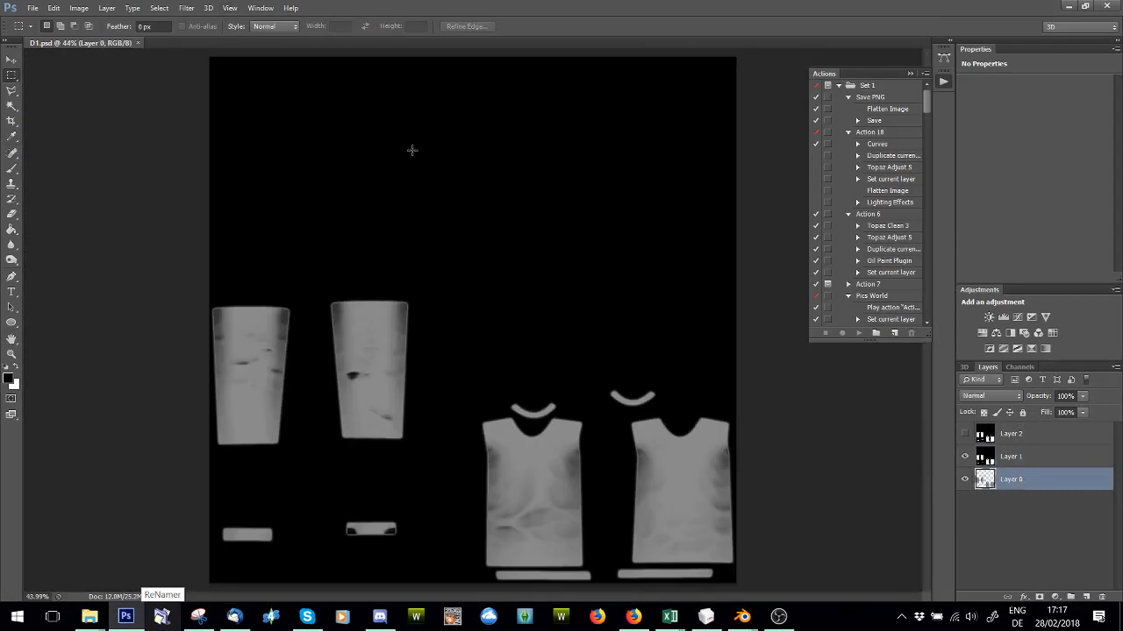
left_click(11, 106)
left_click(564, 302)
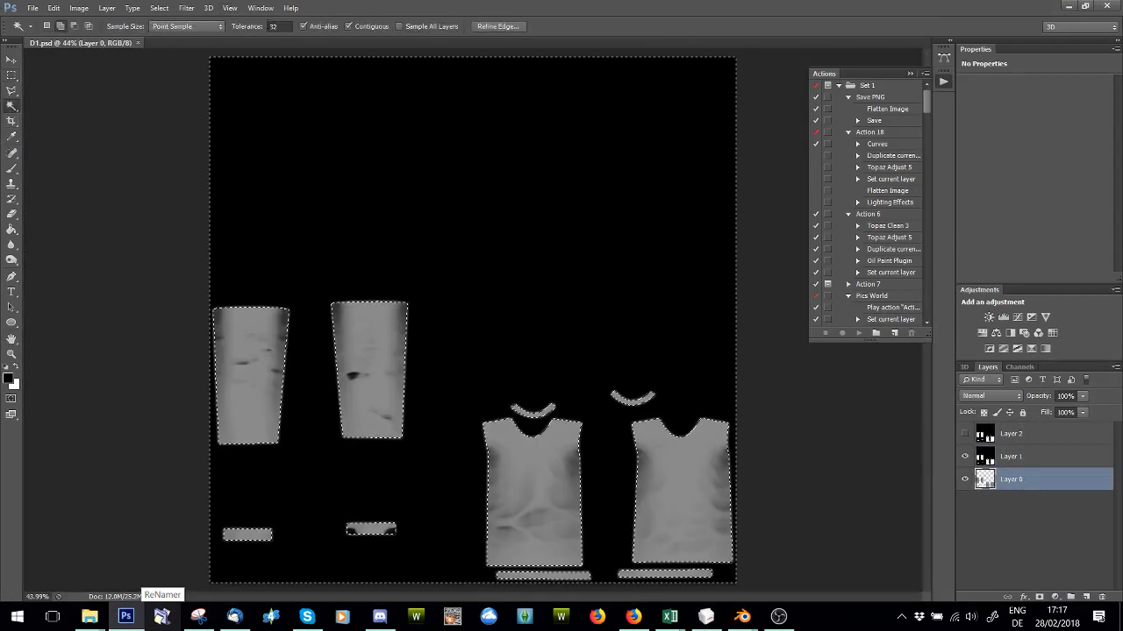
left_click(158, 8)
left_click(188, 64)
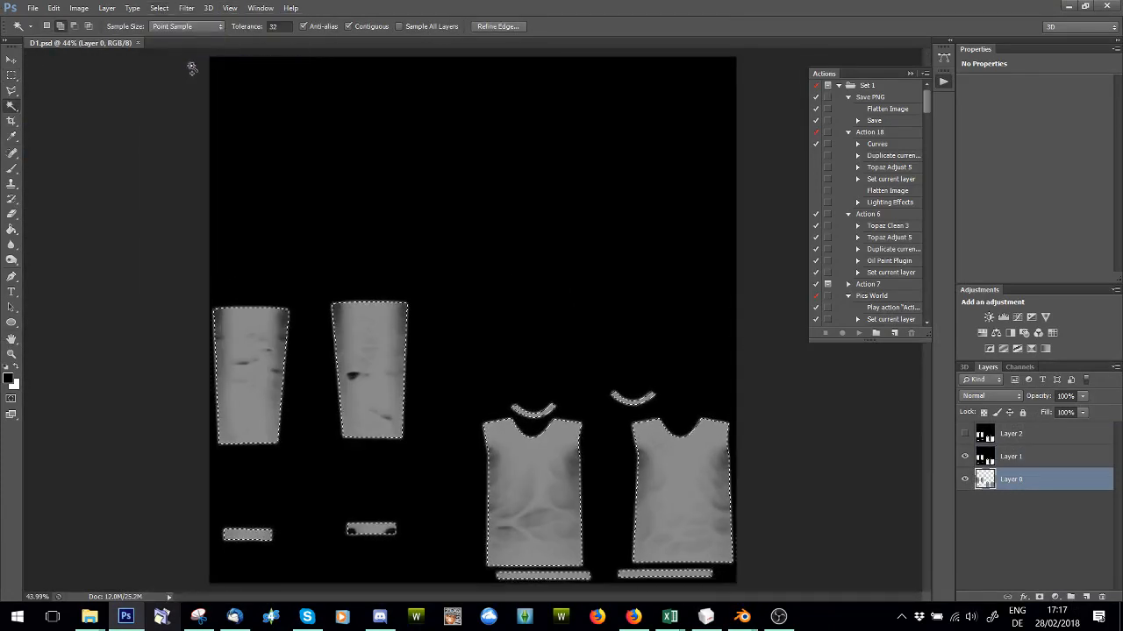
Step: Contract the selection around the garment pieces by 2 pixels
left_click(159, 8)
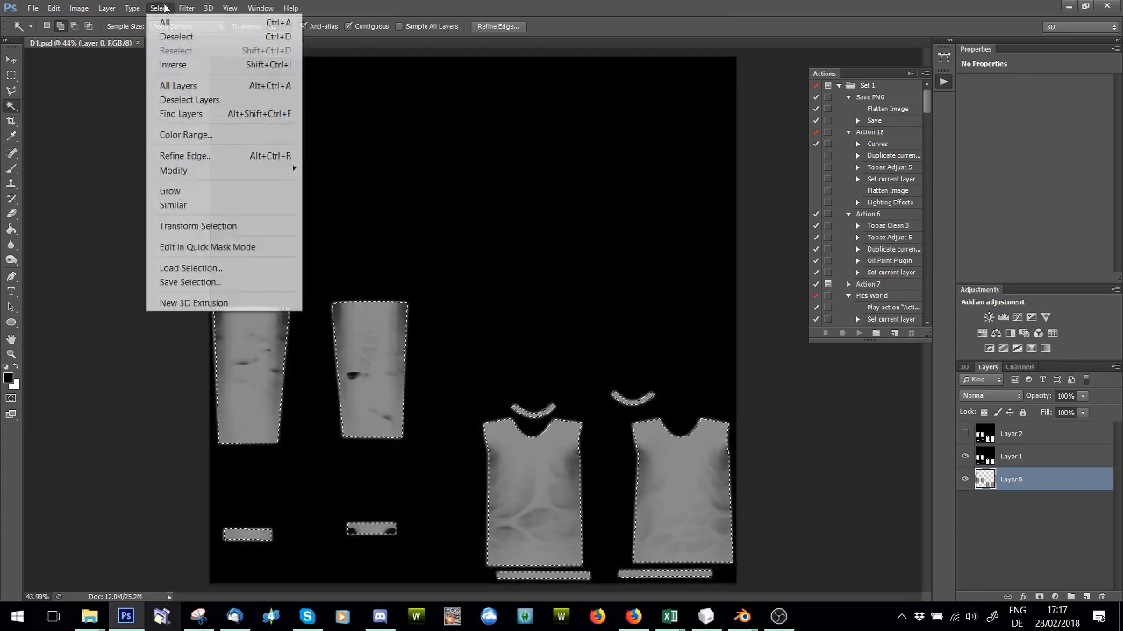
mouse_move(193, 175)
left_click(79, 213)
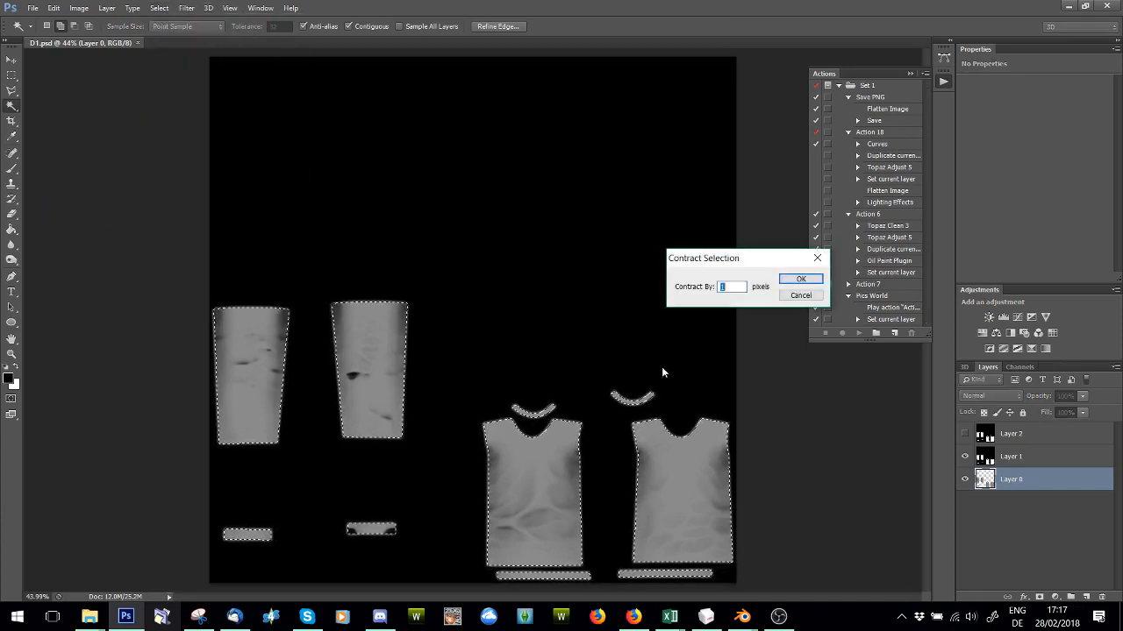
type("2")
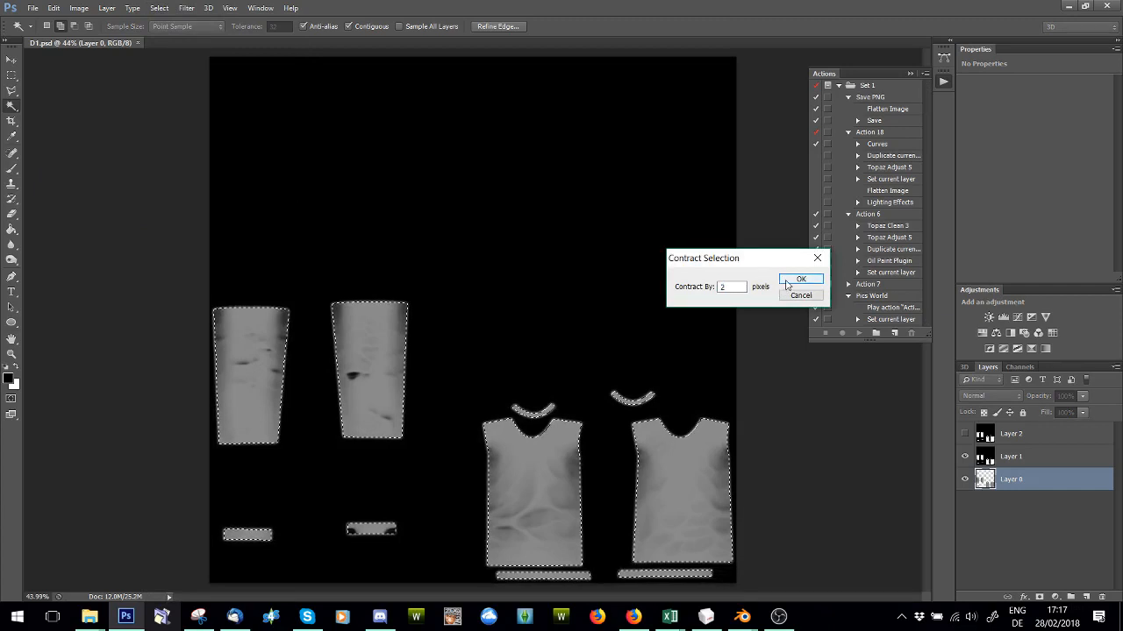
left_click(787, 282)
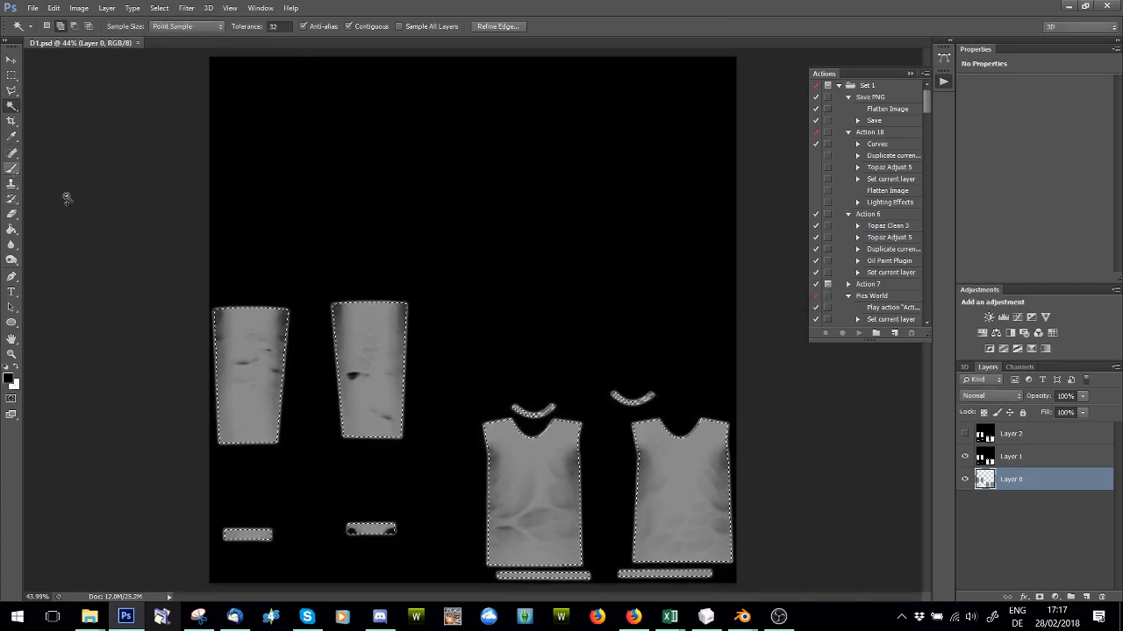
Step: Add a new layer above Layer 0 and set the Brush tool to a dash-shaped stitch tip at 10 px
key("ctrl+shift+alt+n")
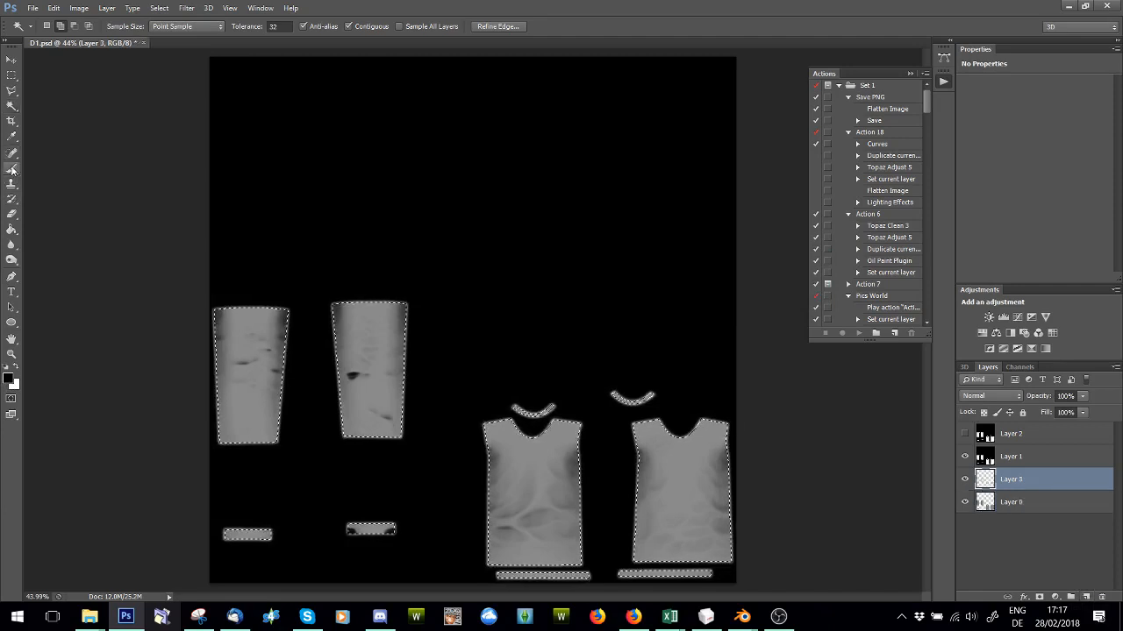
left_click(11, 169)
left_click(52, 26)
mouse_move(132, 127)
left_mouse_down()
mouse_move(132, 170)
mouse_move(136, 155)
left_mouse_up()
left_click(27, 155)
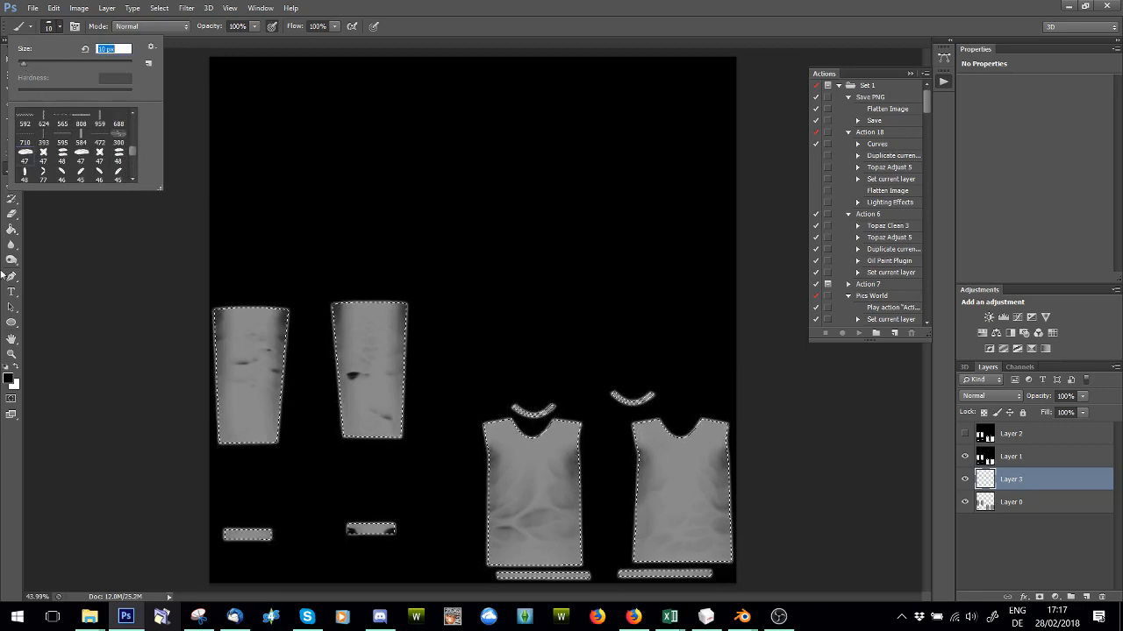
left_click(270, 55)
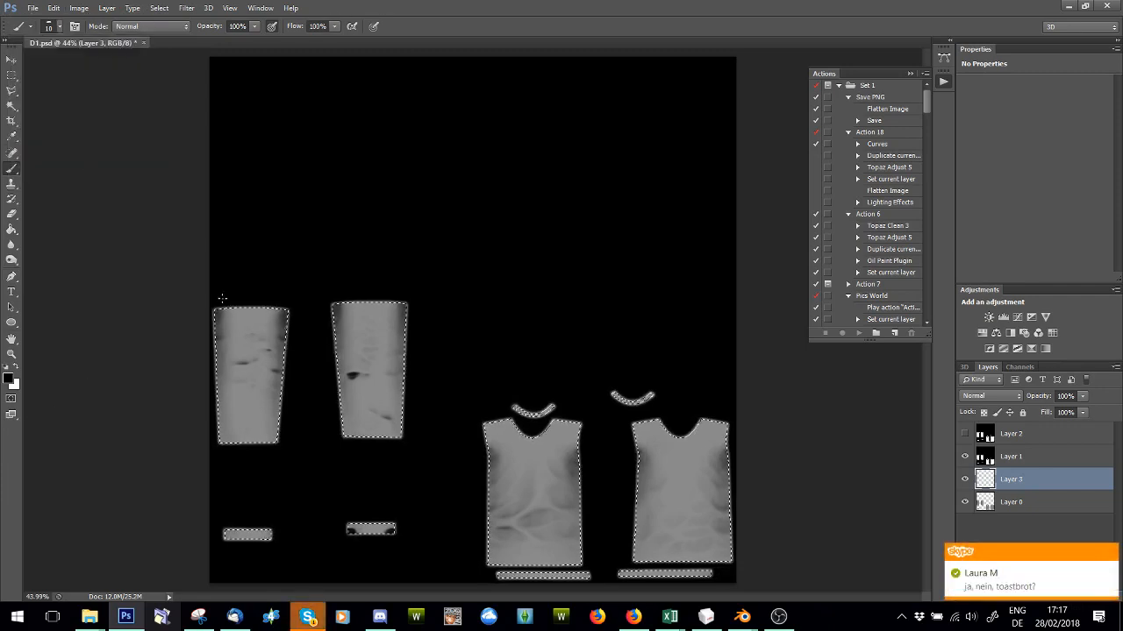
Step: Show the Paths panel and convert the contracted selection into a work path
left_click(159, 8)
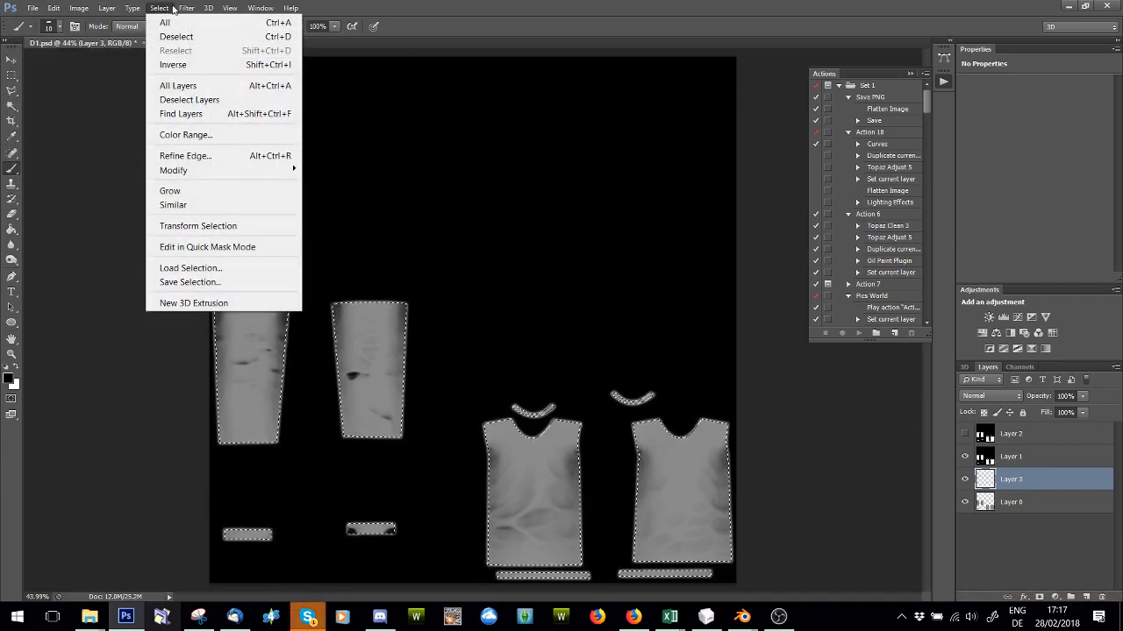
left_click(276, 360)
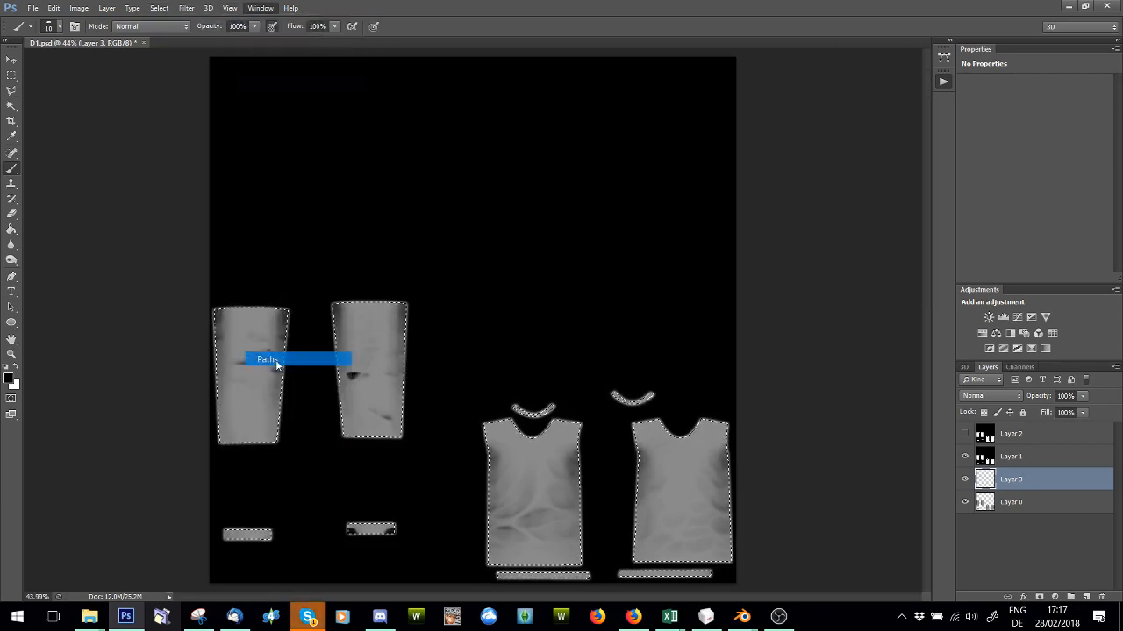
left_click(862, 119)
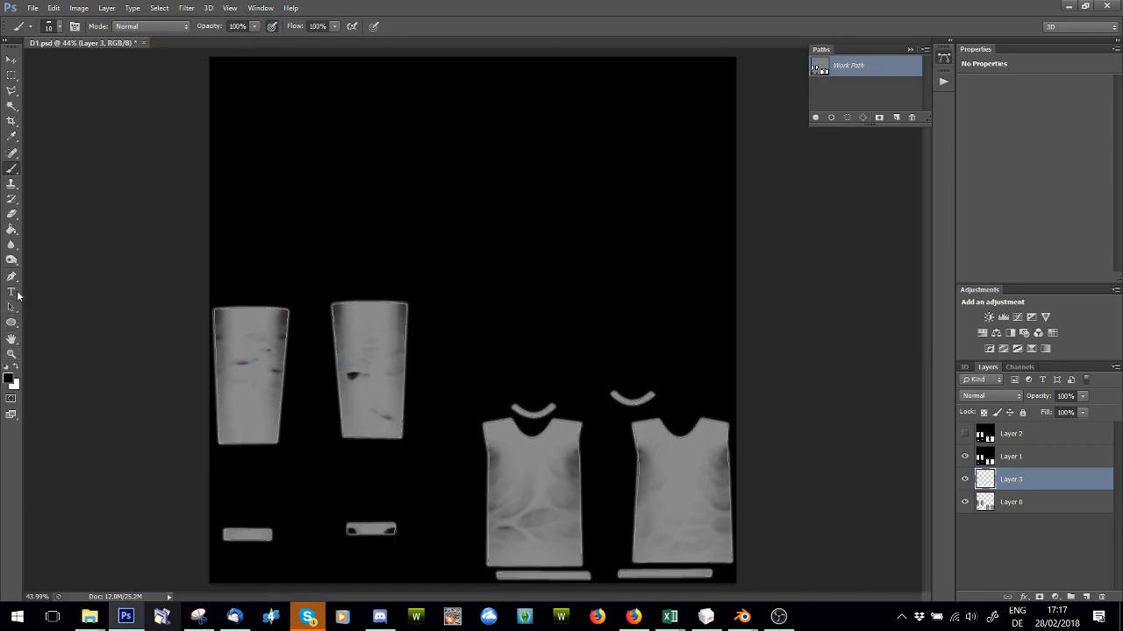
Step: Stroke the work path on Layer 3 with the Brush, leaving Simulate Pressure off, and deselect the path at 200% zoom
left_click(11, 278)
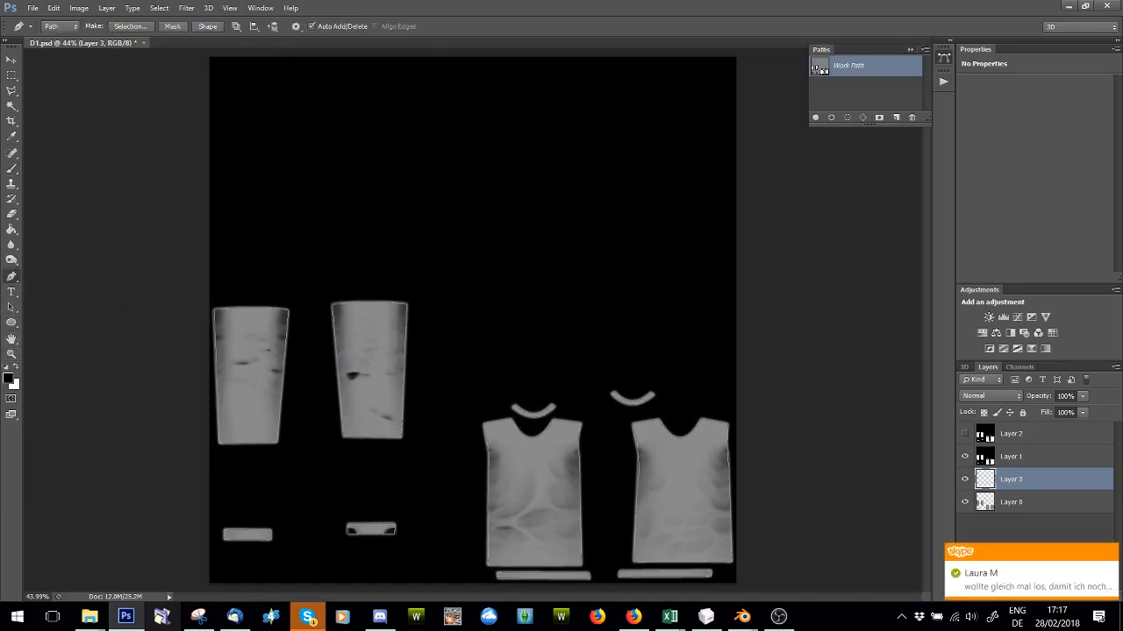
left_click(1107, 556)
left_click(646, 73)
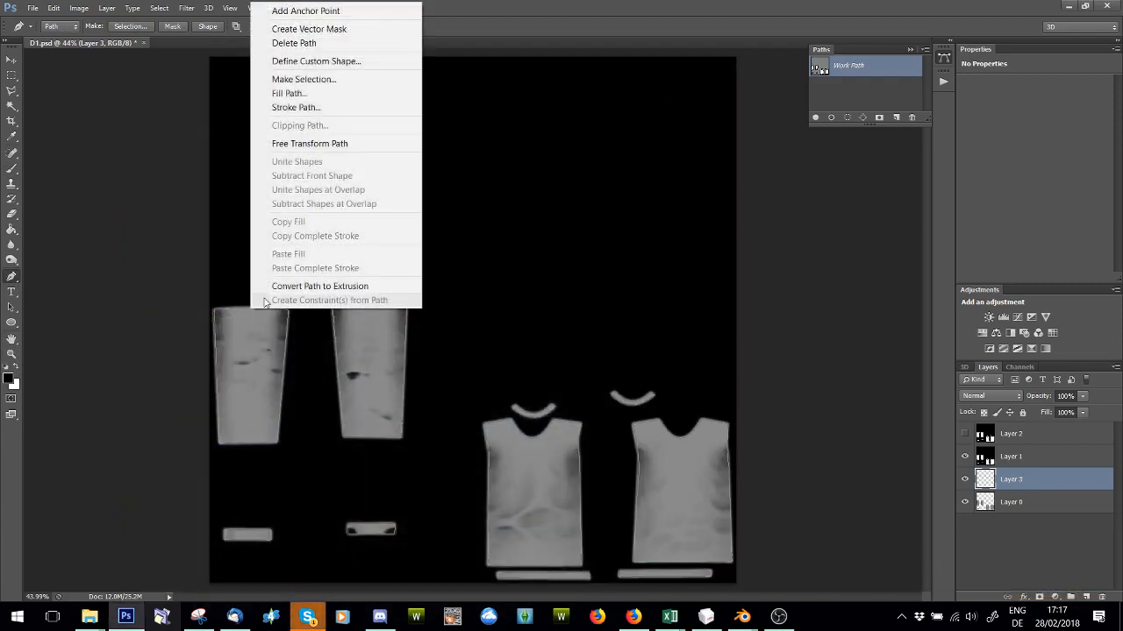
left_click(296, 107)
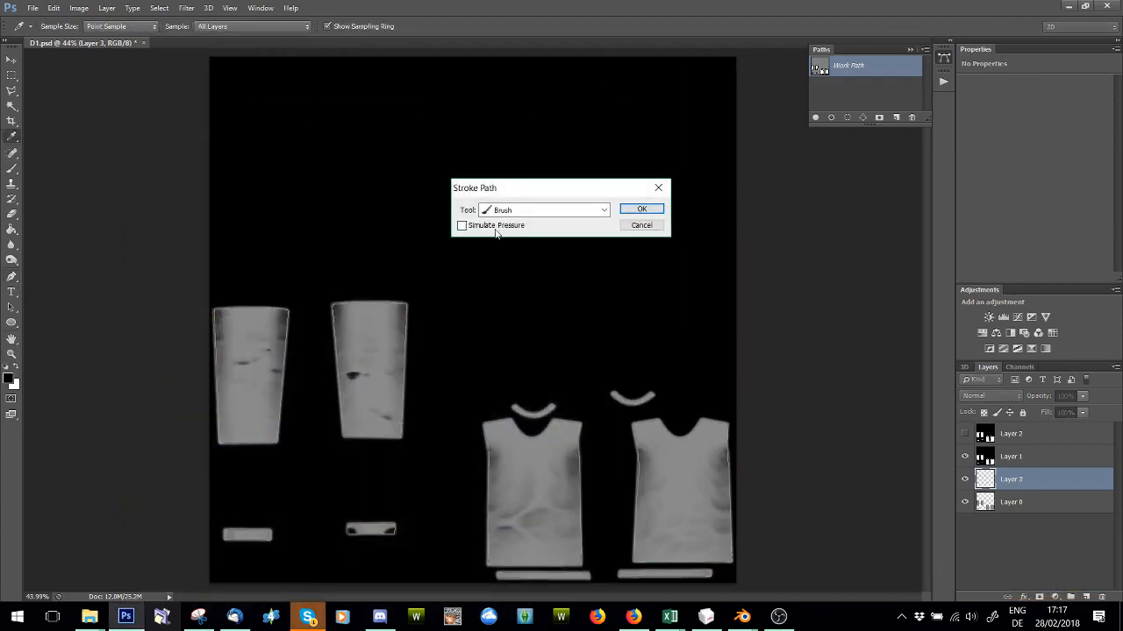
left_click(651, 211)
left_click(230, 8)
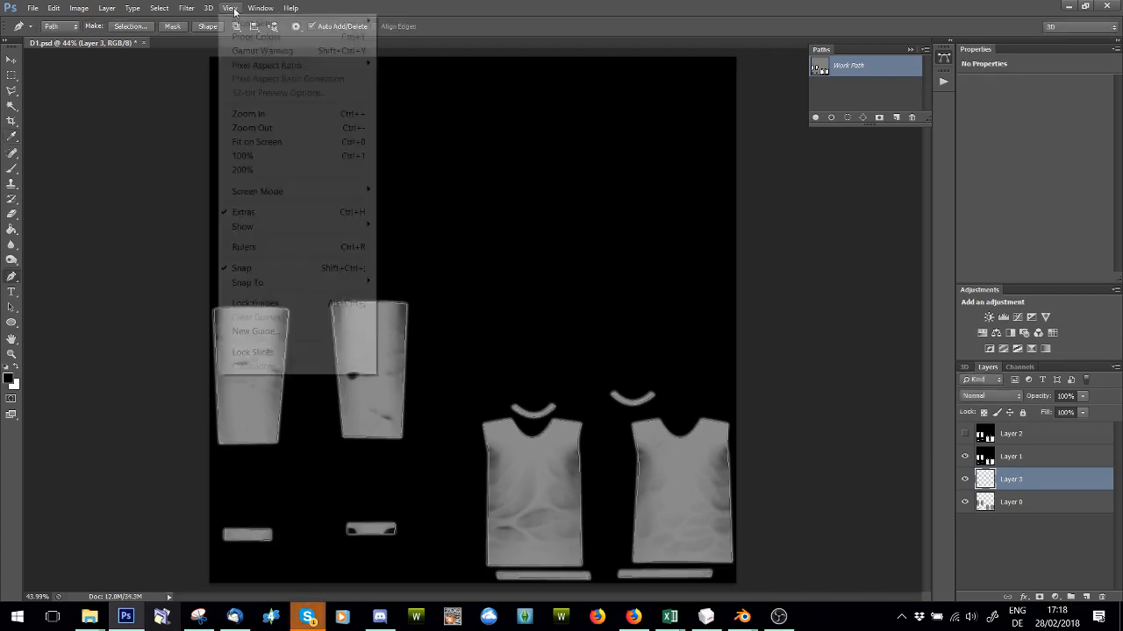
left_click(261, 175)
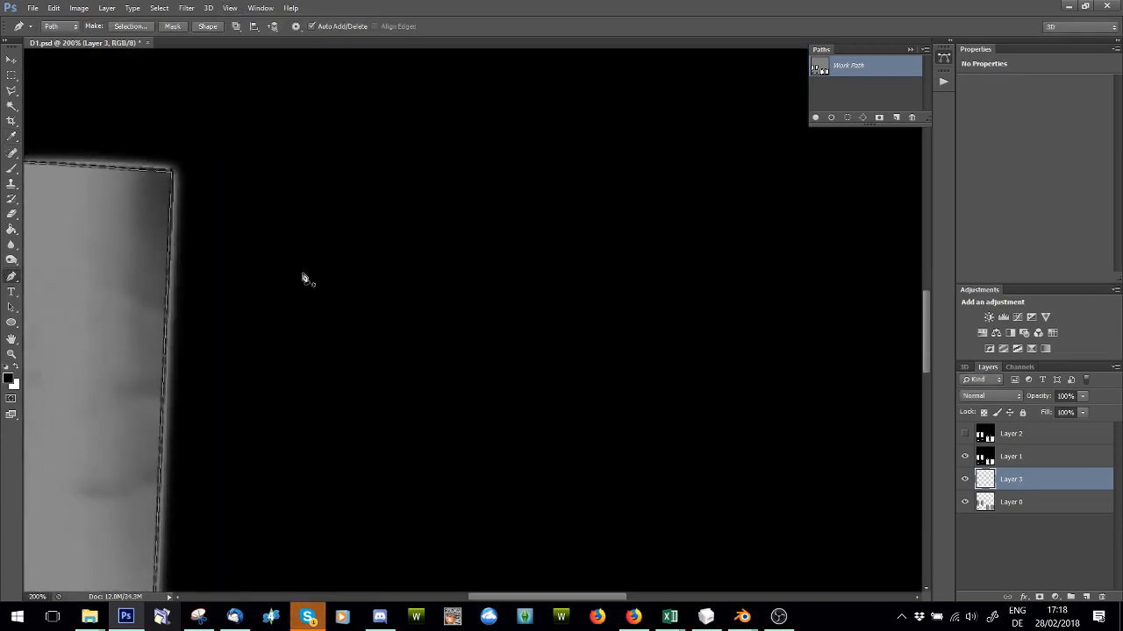
key("Escape")
Step: Check the dashed stitching around the second sleeve piece and save D1.psd
left_click_drag(538, 600, 467, 591)
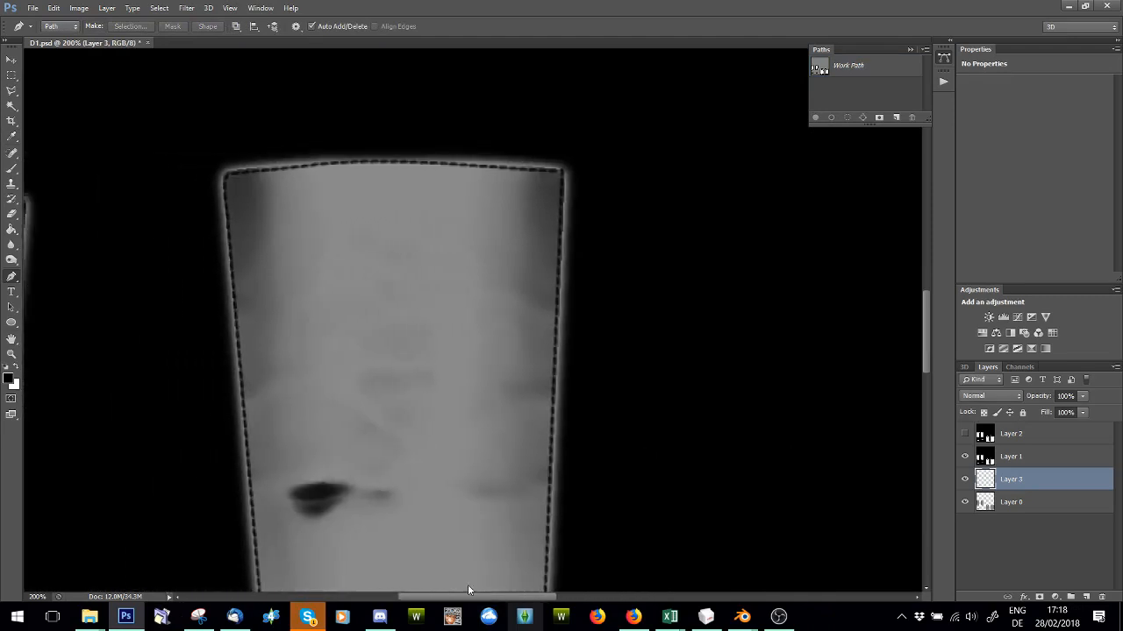
scroll(393, 439, "down", 6)
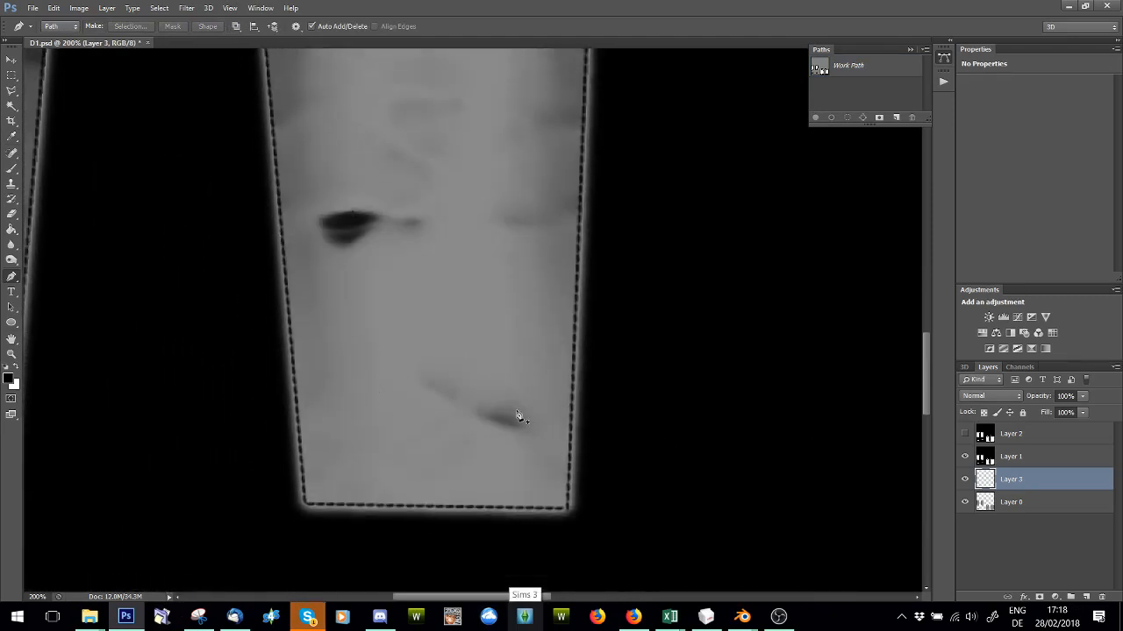
scroll(543, 417, "up", 2)
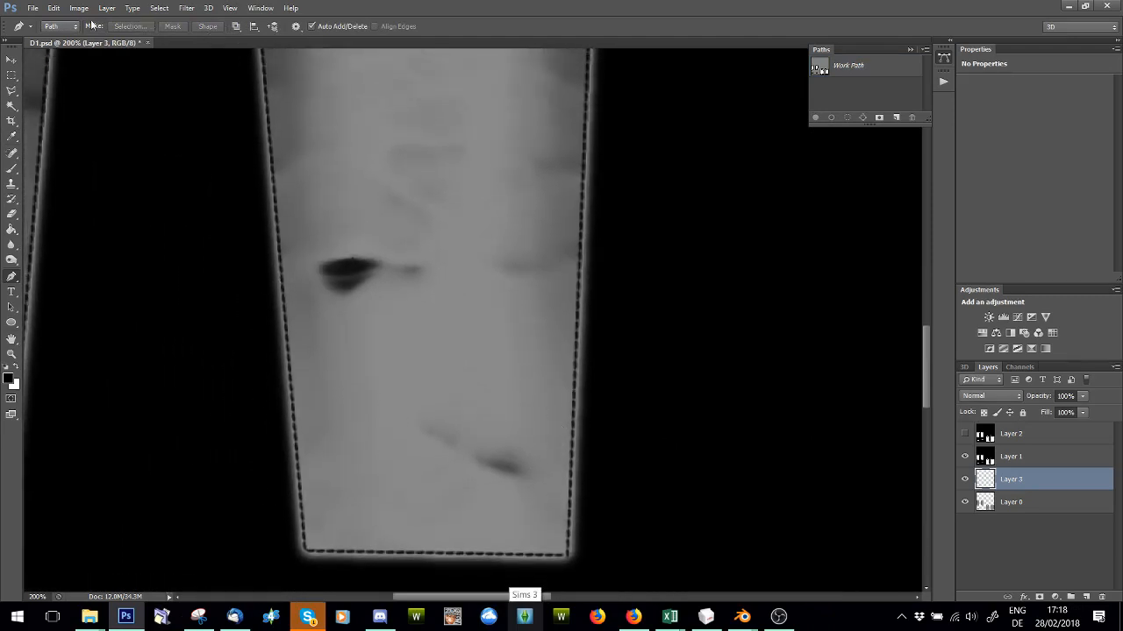
left_click(38, 10)
left_click(53, 167)
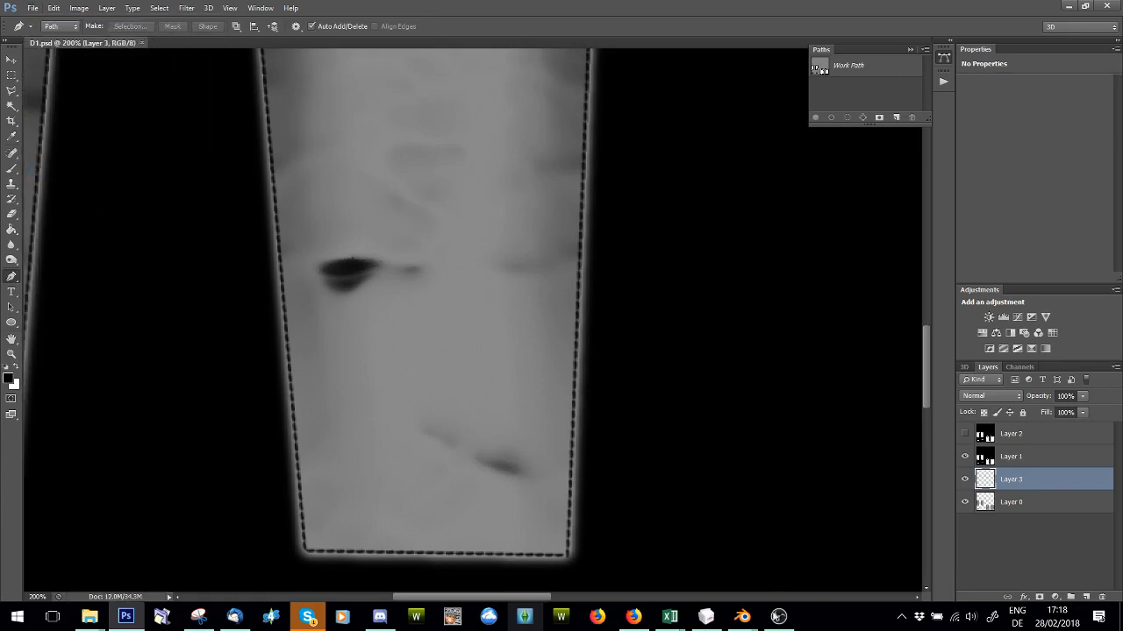
Step: Switch to Blender, reload the sweater preview by changing to Texture and back to Rendered shading, and examine the stitched seams from the front
mouse_move(756, 622)
left_click(658, 555)
left_click(217, 536)
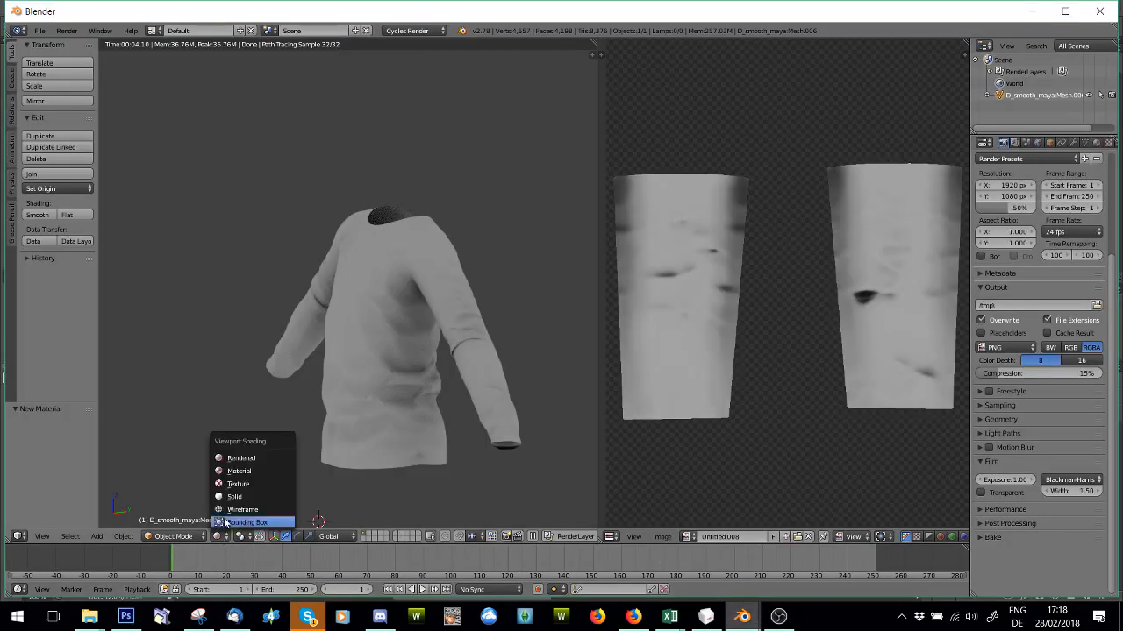
left_click(233, 481)
left_click(217, 535)
left_click(232, 461)
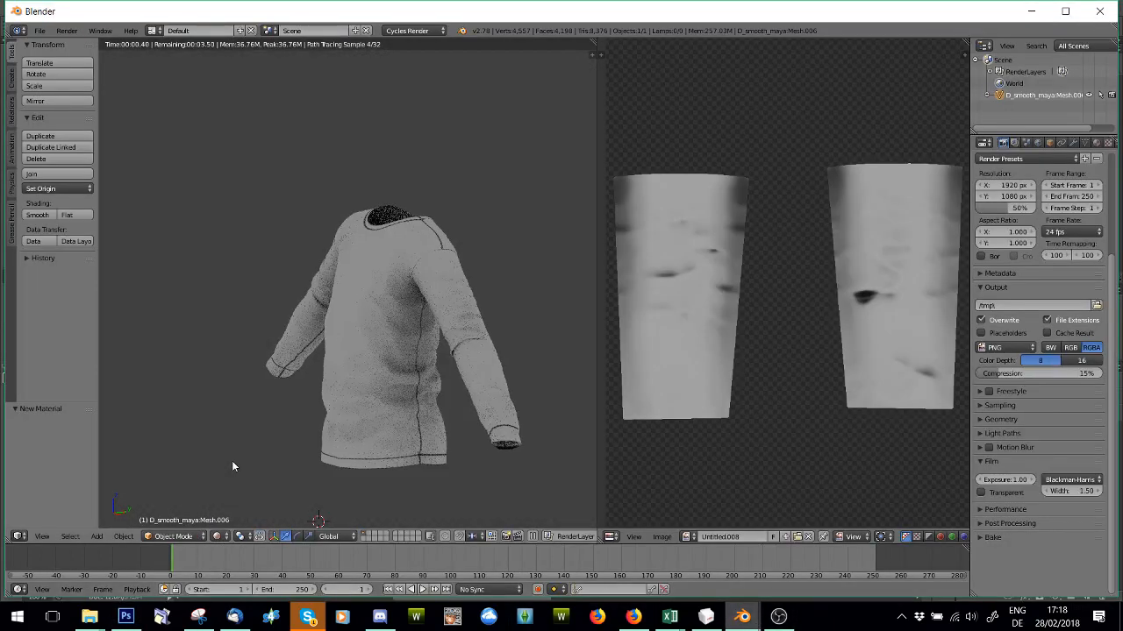
scroll(333, 480, "up", 3)
middle_click_drag(337, 466, 314, 350)
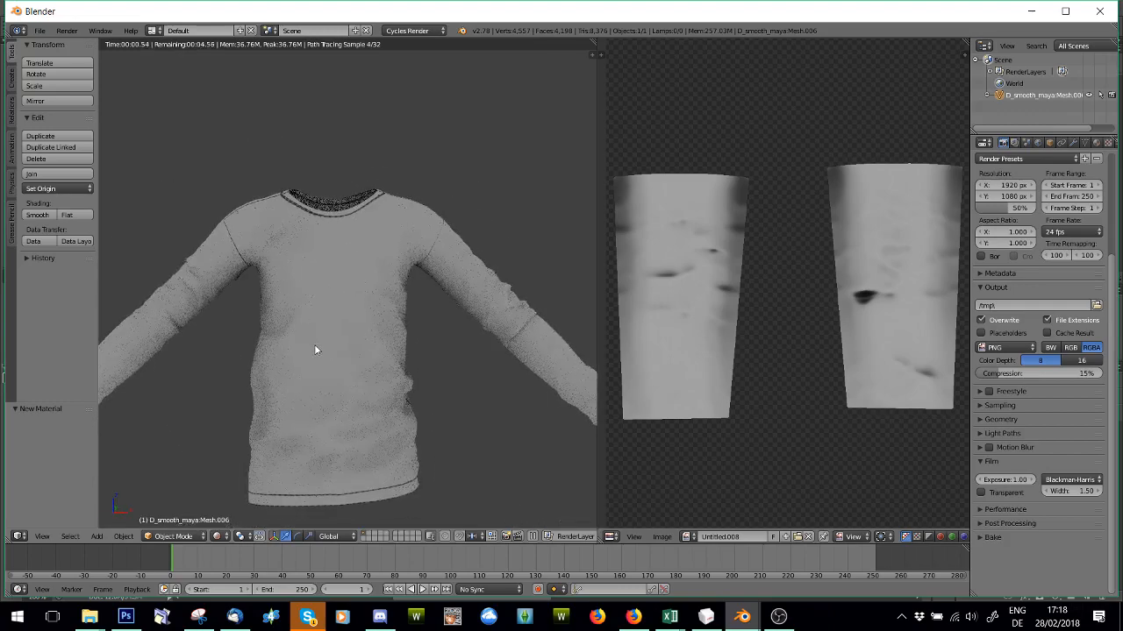
scroll(314, 350, "down", 2)
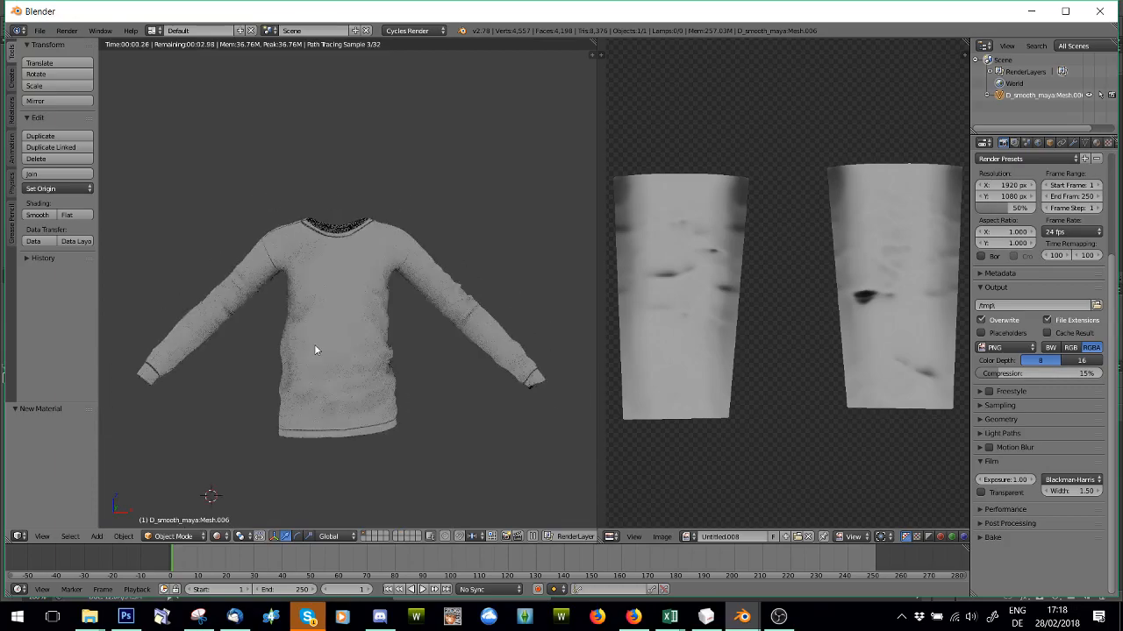
Step: Switch to Photoshop and open the fabric texture 5a from the Projects\Patterns\USED\Fabric folder
key("alt+Tab")
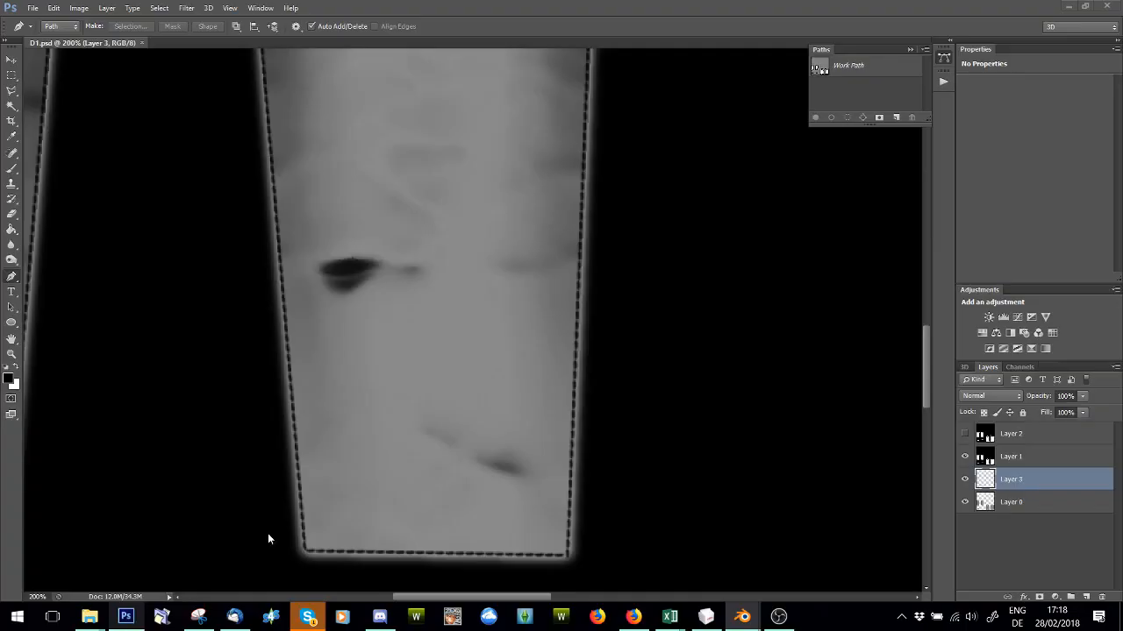
left_click(32, 8)
left_click(53, 36)
left_click(408, 134)
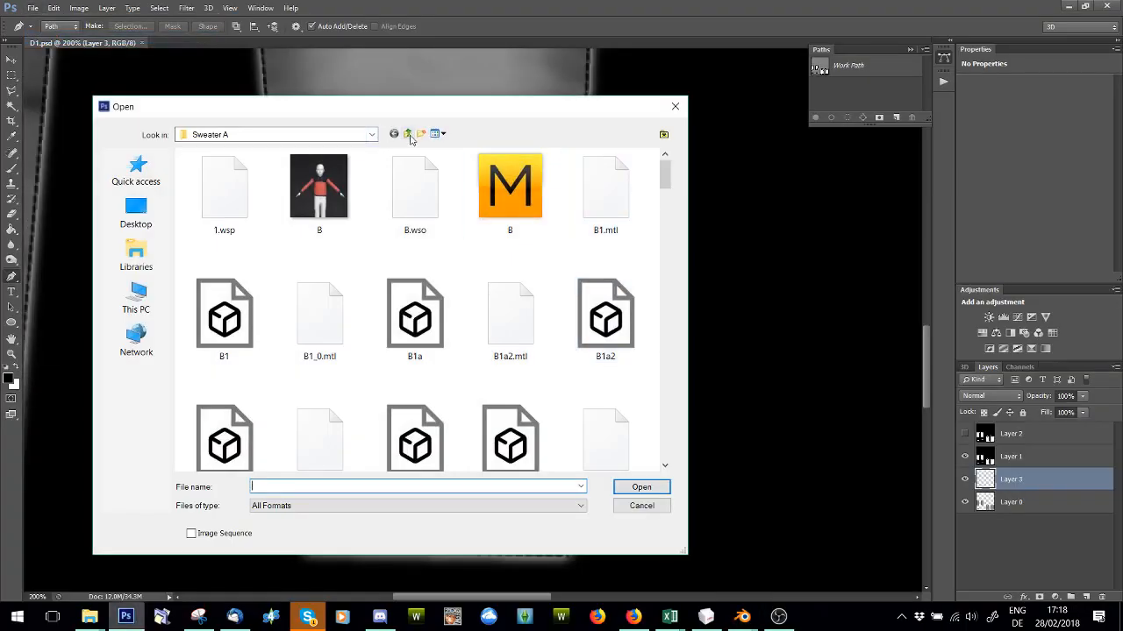
left_click(408, 133)
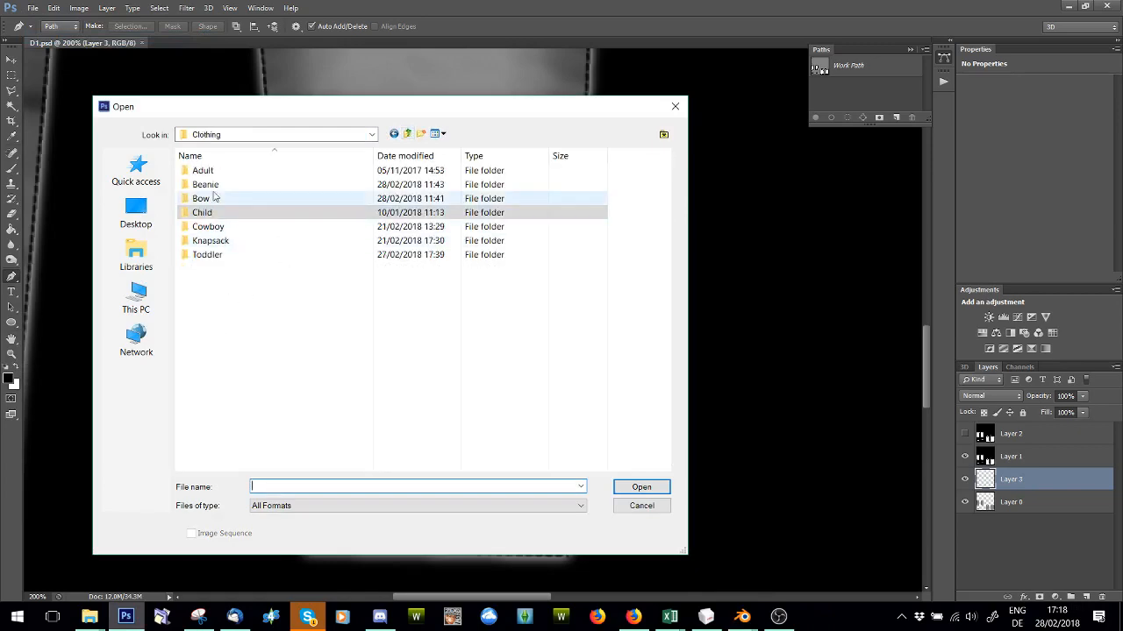
left_click(408, 133)
double_click(208, 282)
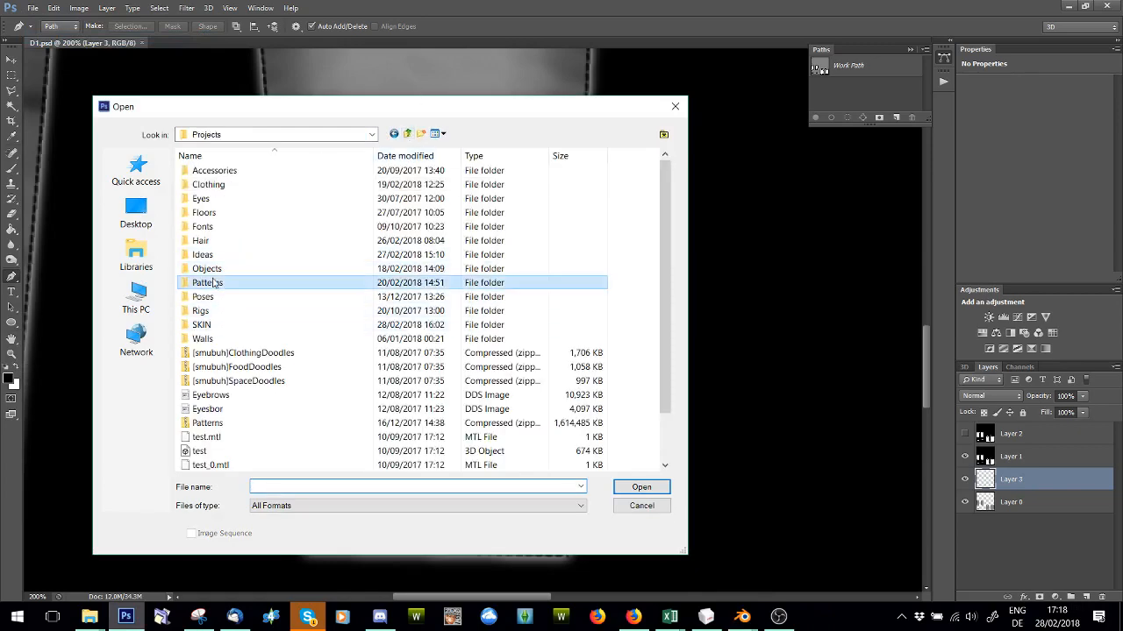
double_click(503, 209)
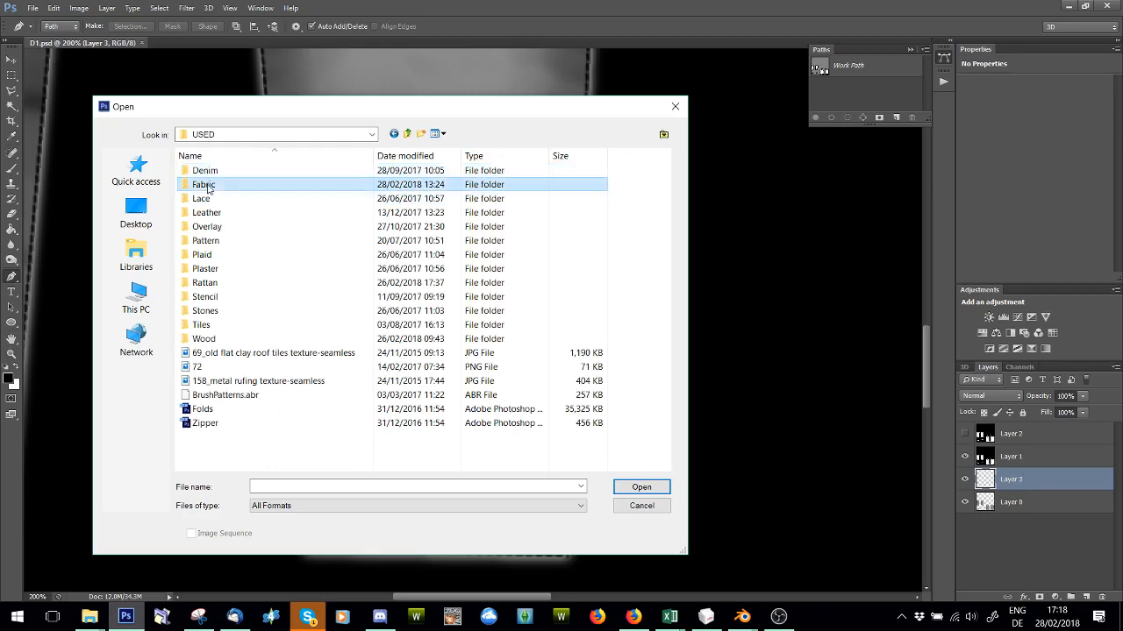
double_click(254, 180)
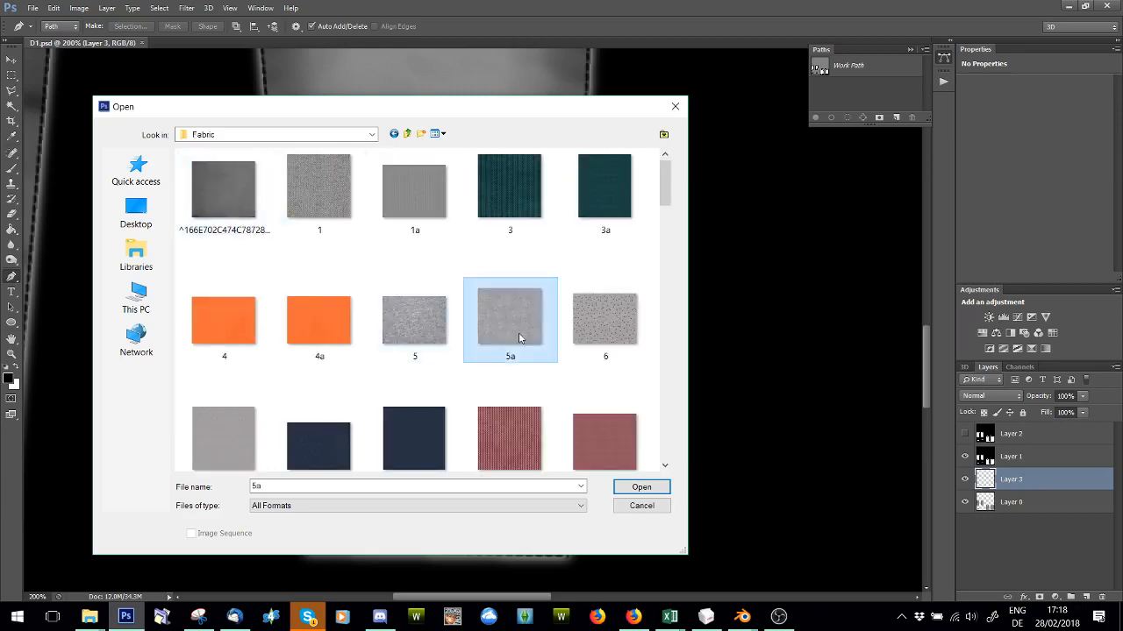
double_click(518, 323)
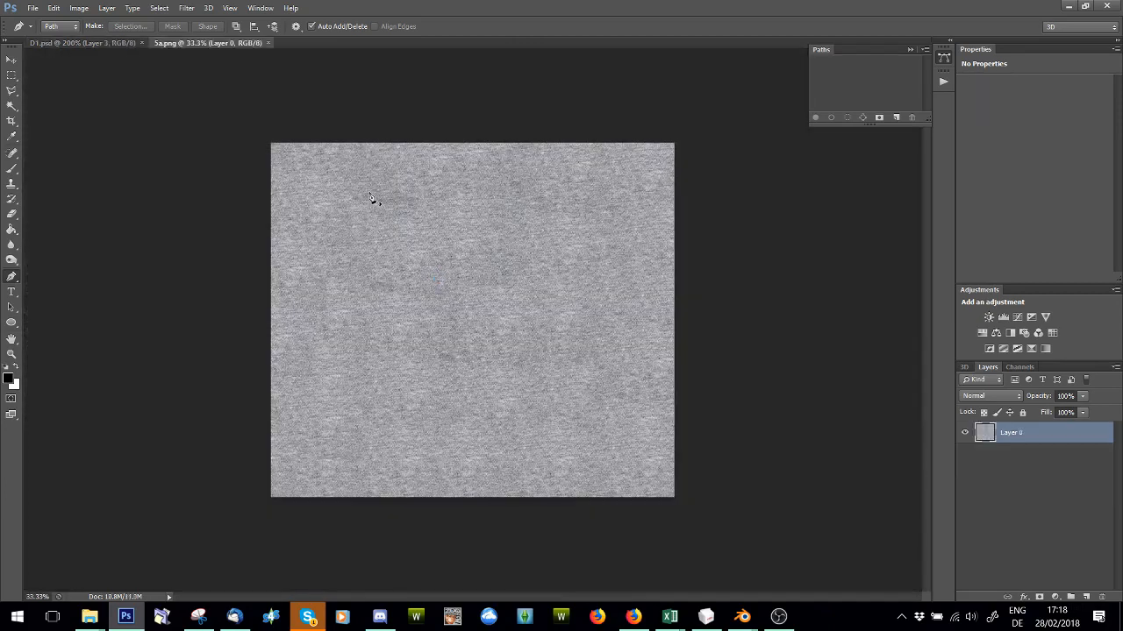
Step: Paste the fabric image into D1.psd as a new layer and move it beneath Layer 0
left_click(128, 42)
left_click(229, 7)
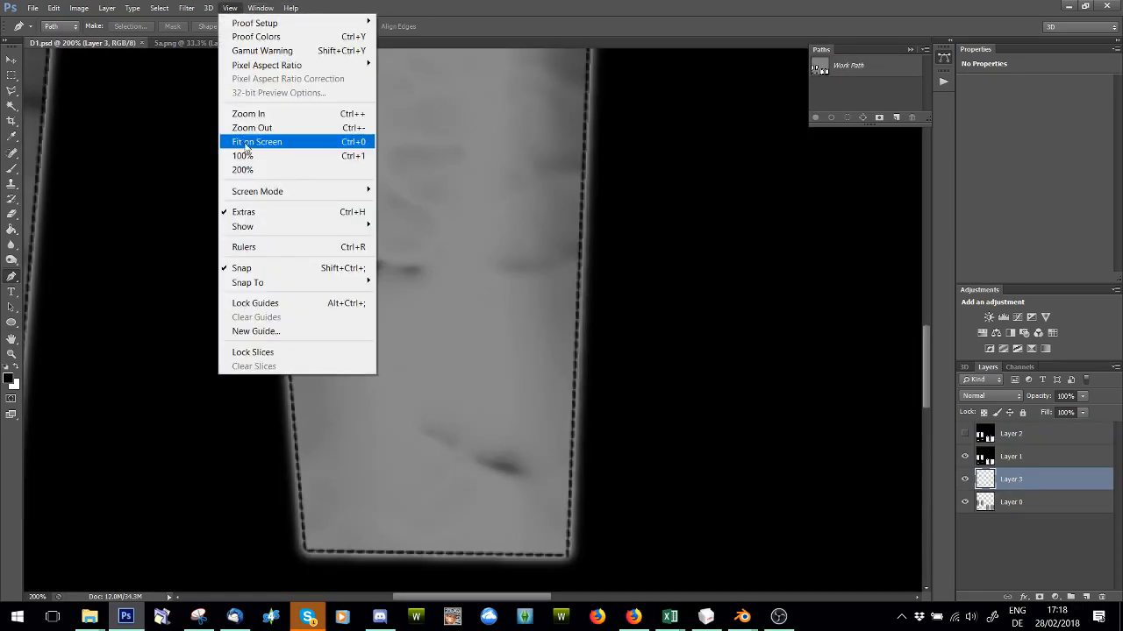
left_click(261, 142)
key("ctrl+v")
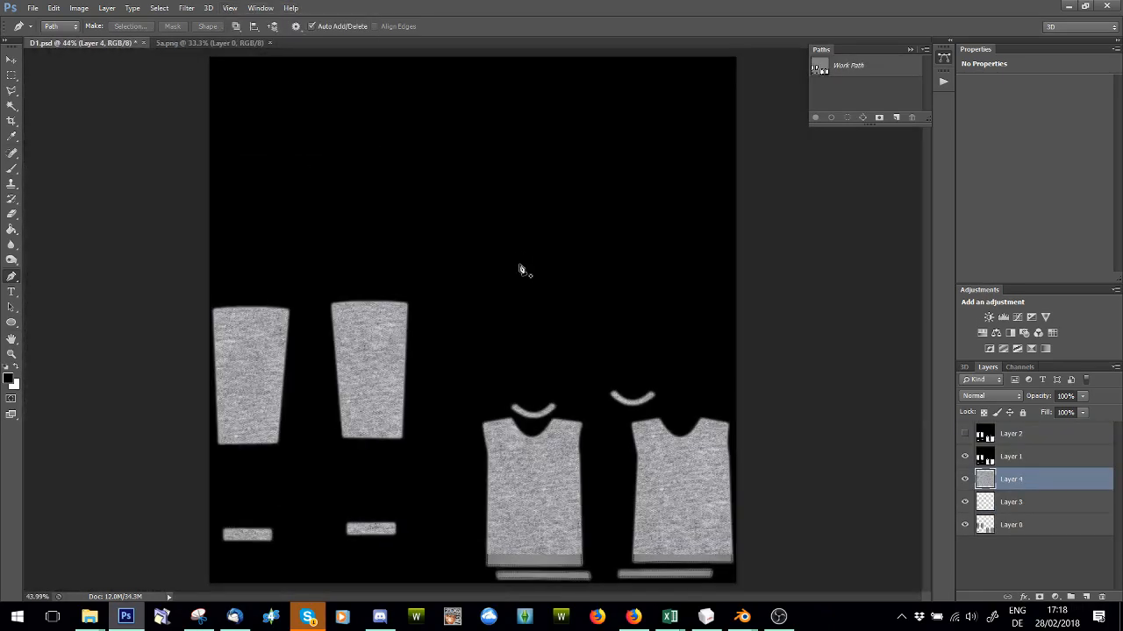
left_click_drag(1017, 480, 1030, 545)
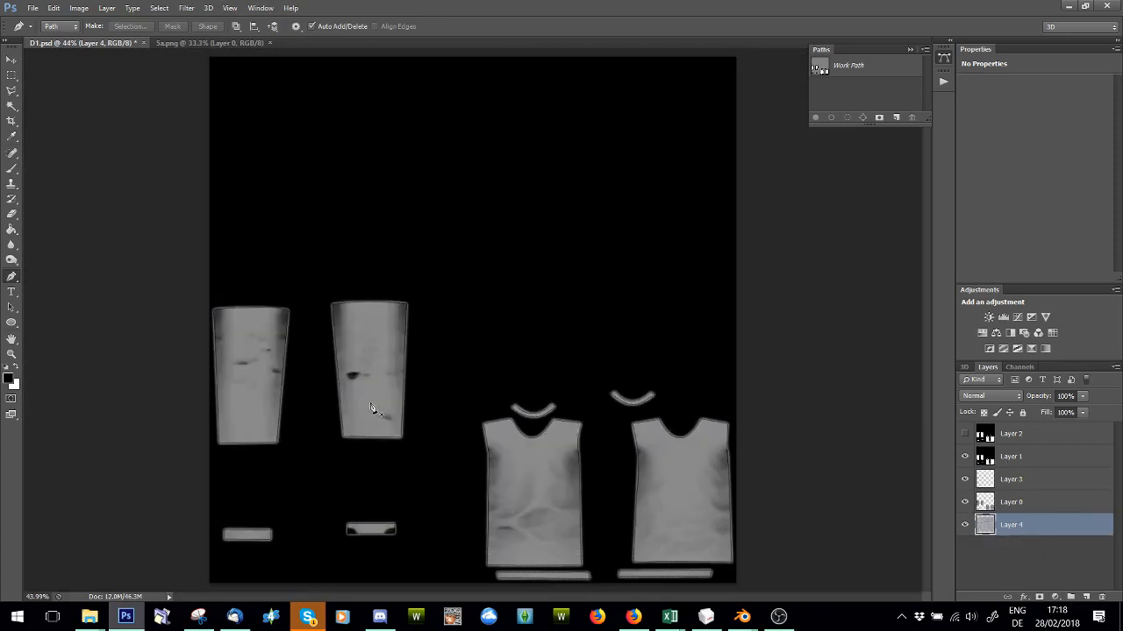
Step: Set Layer 0's blend mode to Soft Light so its shading combines with the fabric
left_click(1010, 506)
left_click(992, 397)
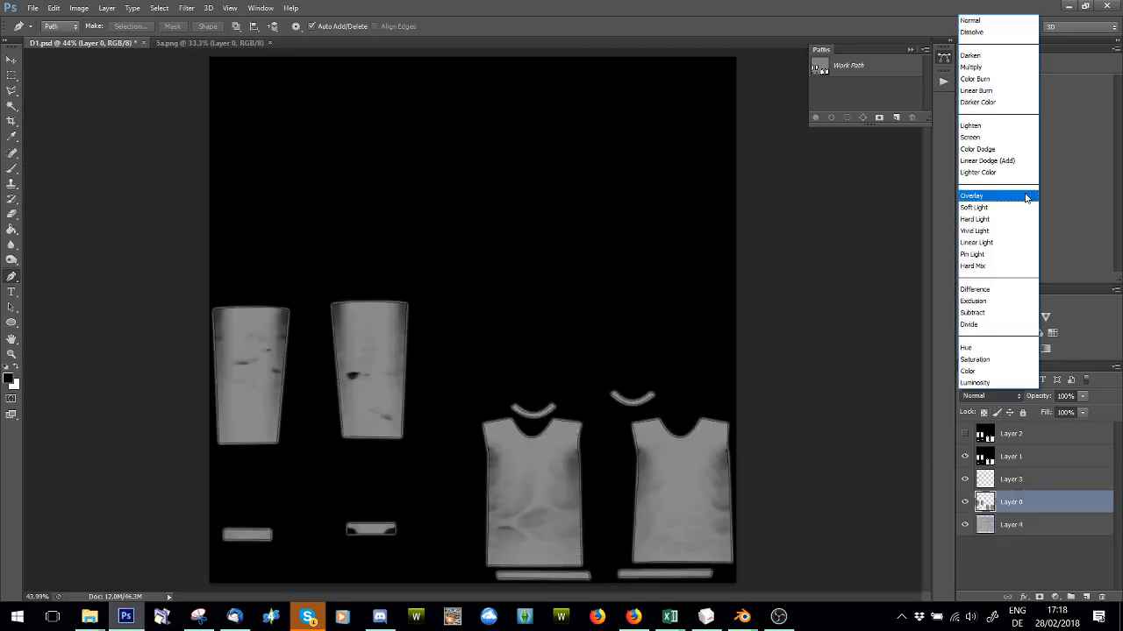
left_click(991, 218)
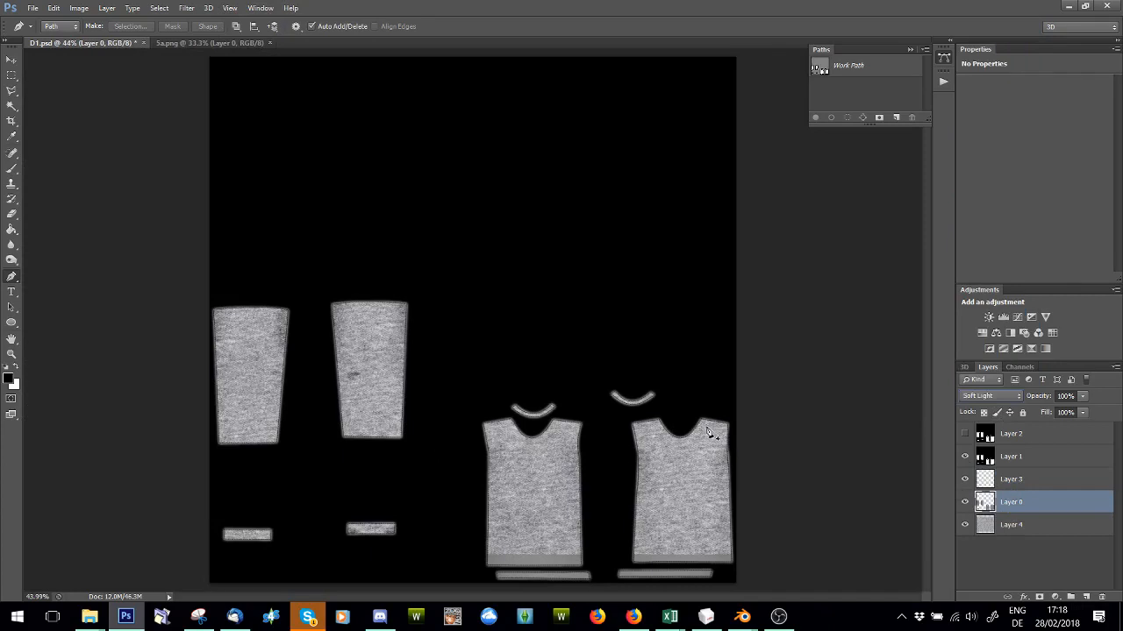
Step: Transform the fabric on Layer 4 so it covers the lower hems of both sweater body pieces
left_click(1001, 525)
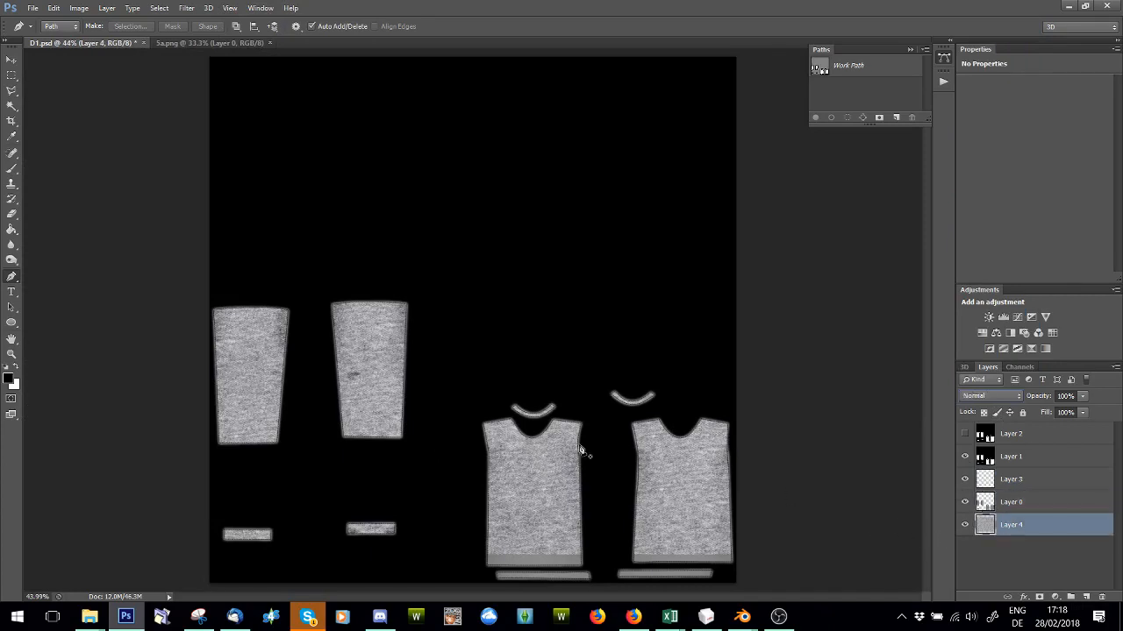
key("ctrl+t")
left_click_drag(690, 486, 697, 533)
left_click(588, 26)
key("p")
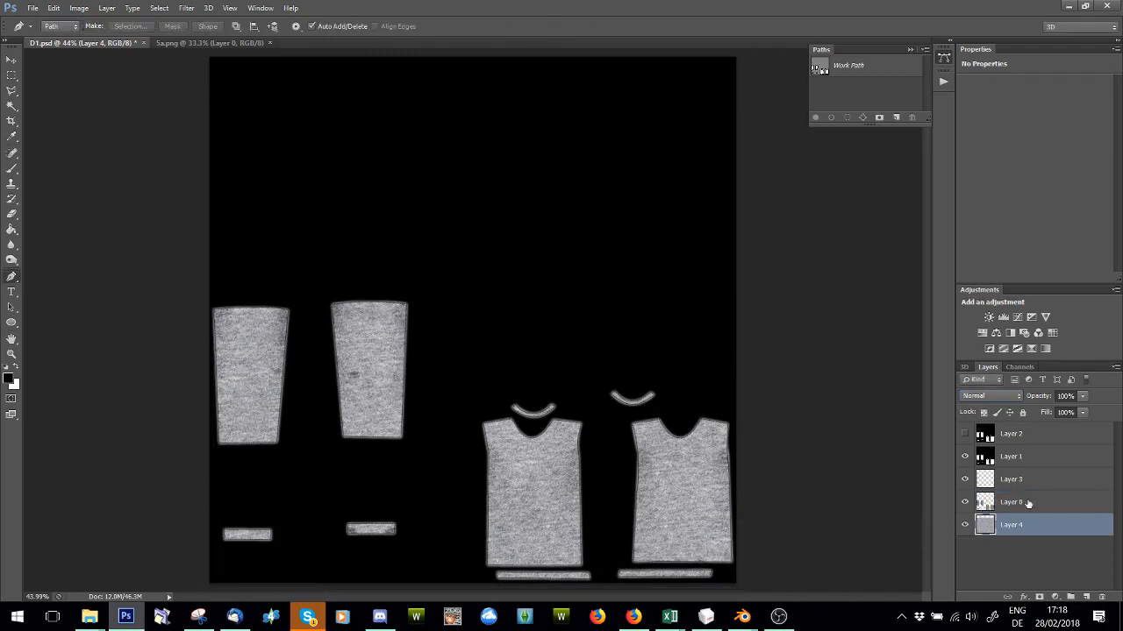
Step: Reduce the fabric layer's opacity to 15% and save D1.psd
left_click(1084, 396)
left_click_drag(1080, 417, 1035, 408)
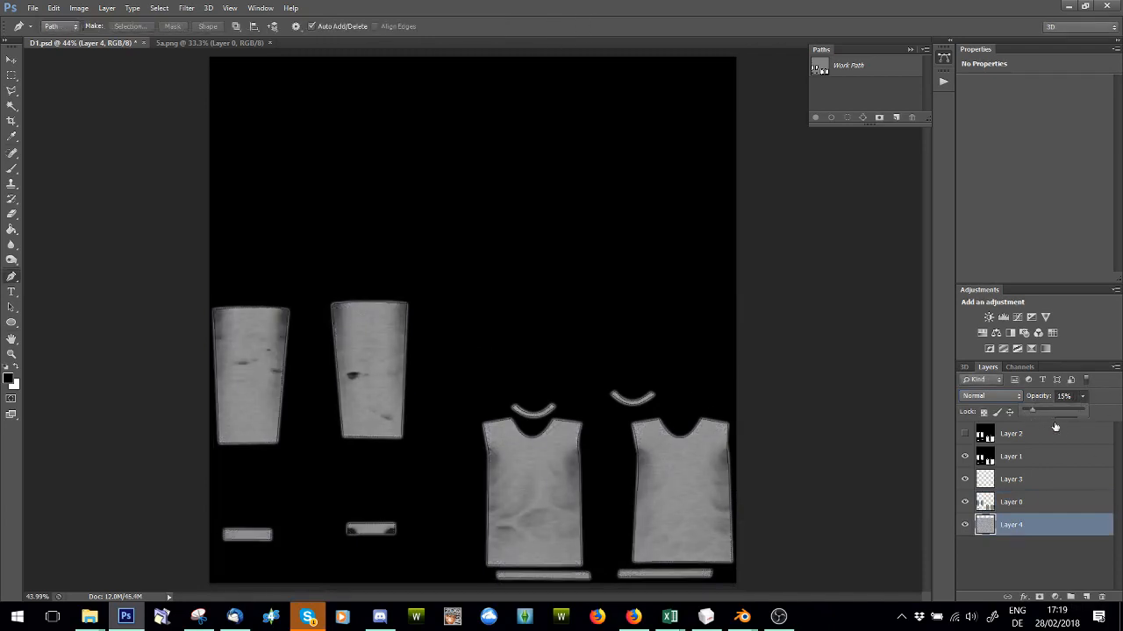
left_click(32, 8)
left_click(40, 168)
Step: Switch to Blender and reload the sweater preview by changing to Texture and back to Rendered shading
mouse_move(756, 620)
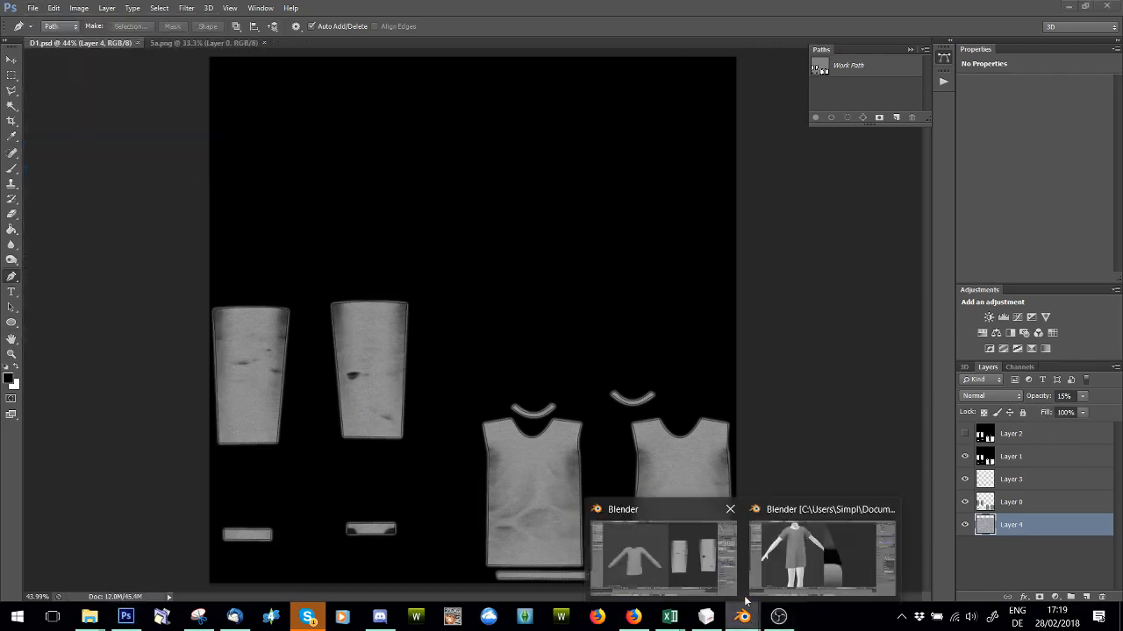
left_click(664, 552)
left_click(217, 536)
left_click(241, 471)
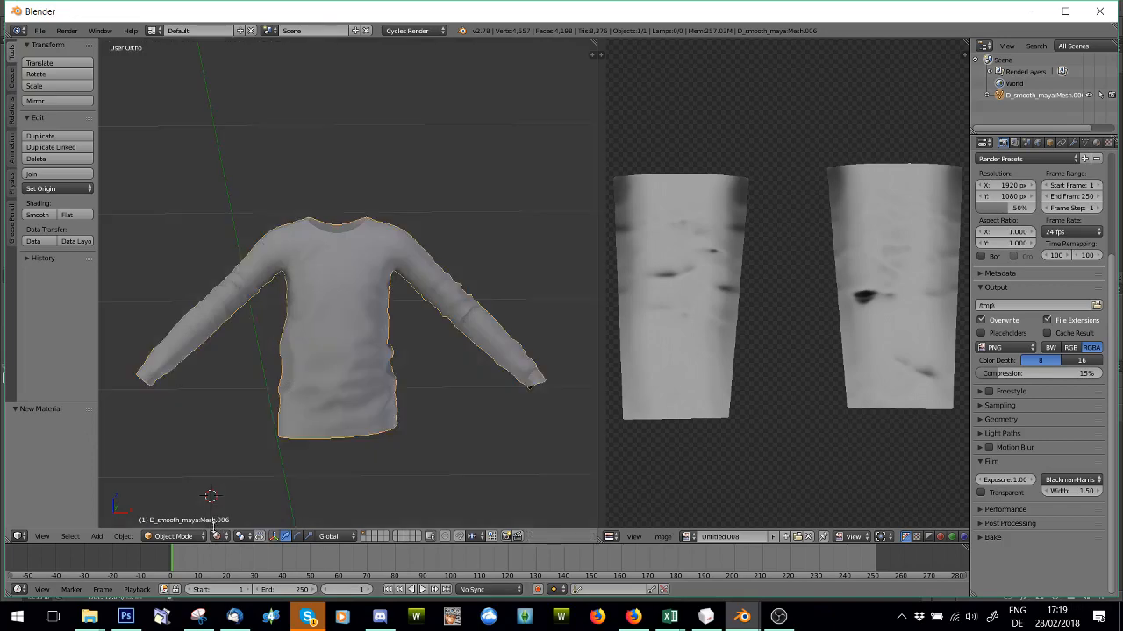
left_click(217, 536)
left_click(235, 458)
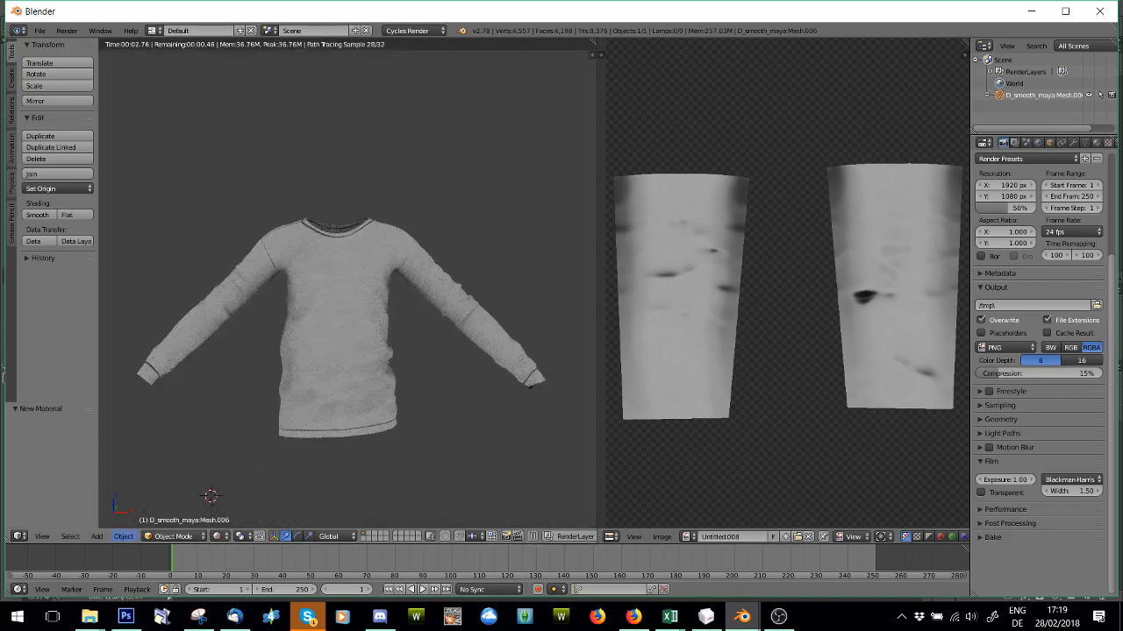
Step: Switch to Photoshop and select the neck openings of both body pieces with the Magnetic Lasso, tracing along their neckline curves
mouse_move(125, 617)
left_click(131, 552)
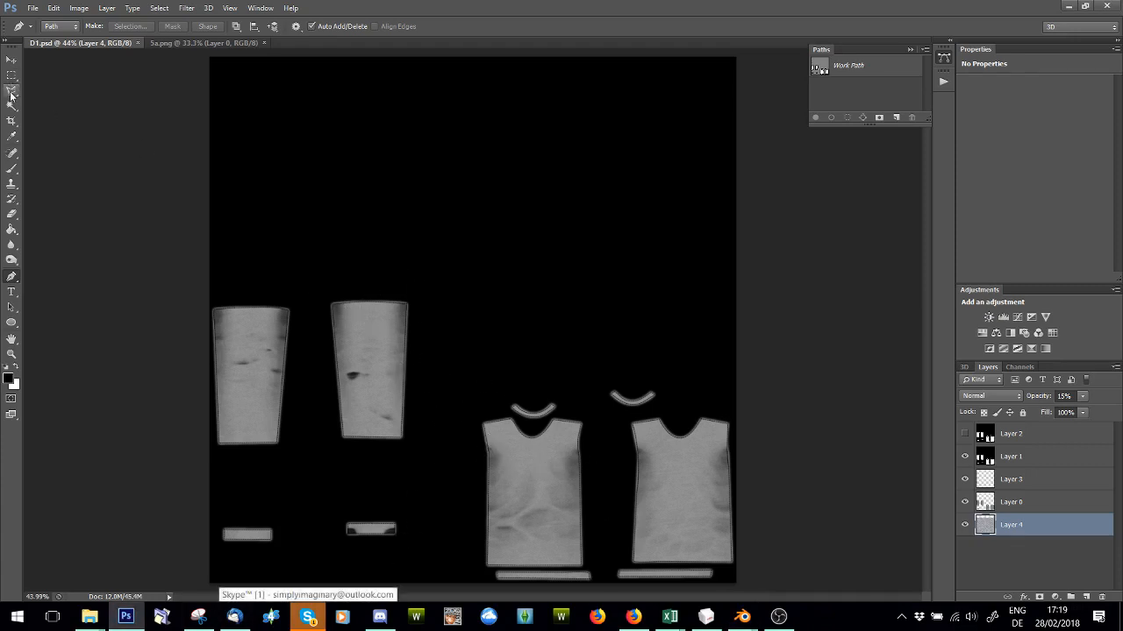
left_click(12, 92)
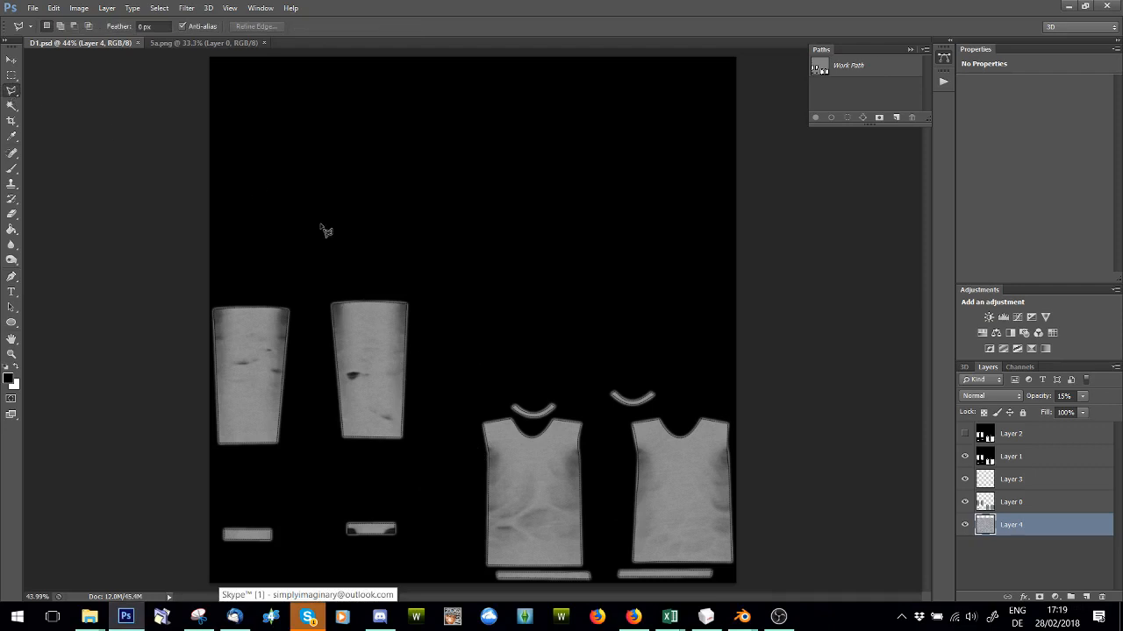
left_click(229, 8)
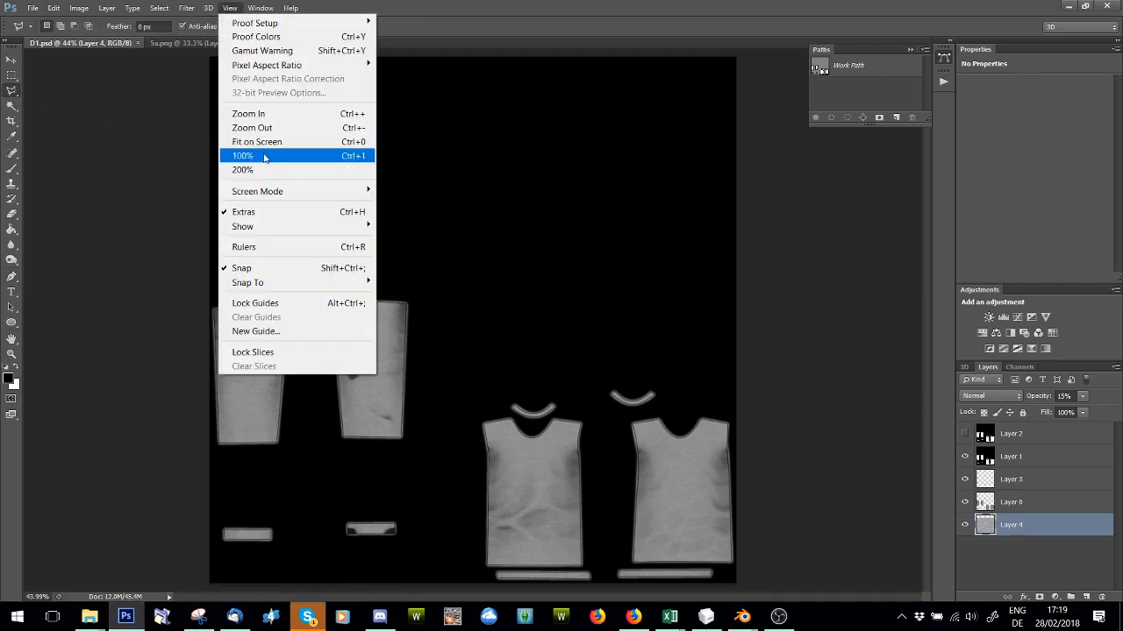
left_click(262, 155)
scroll(619, 391, "down", 5)
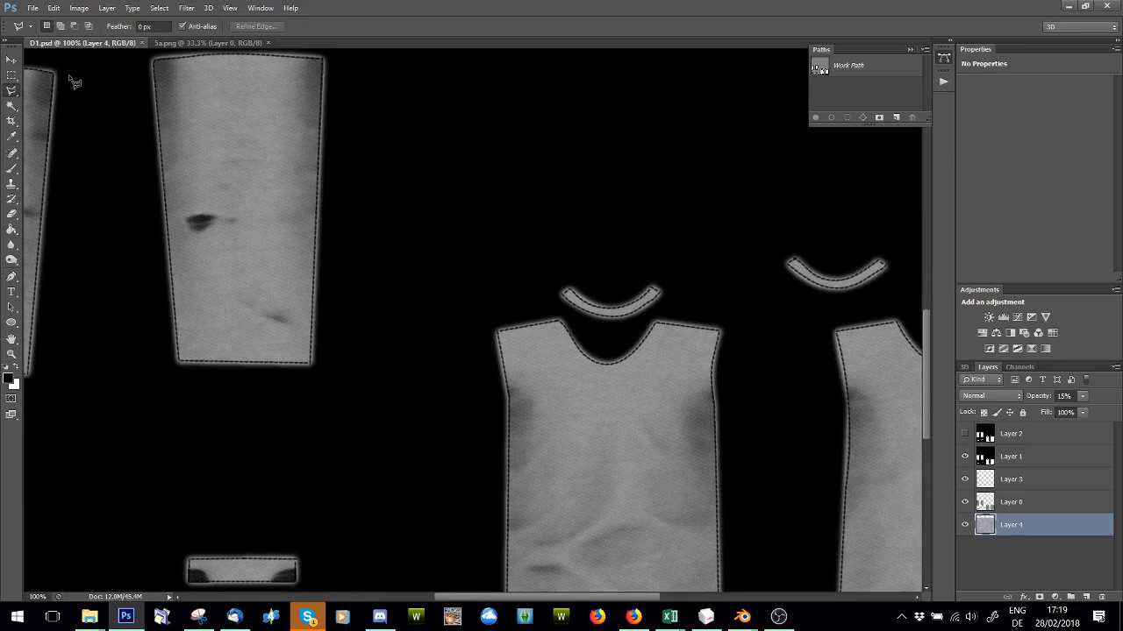
left_click_drag(12, 91, 67, 112)
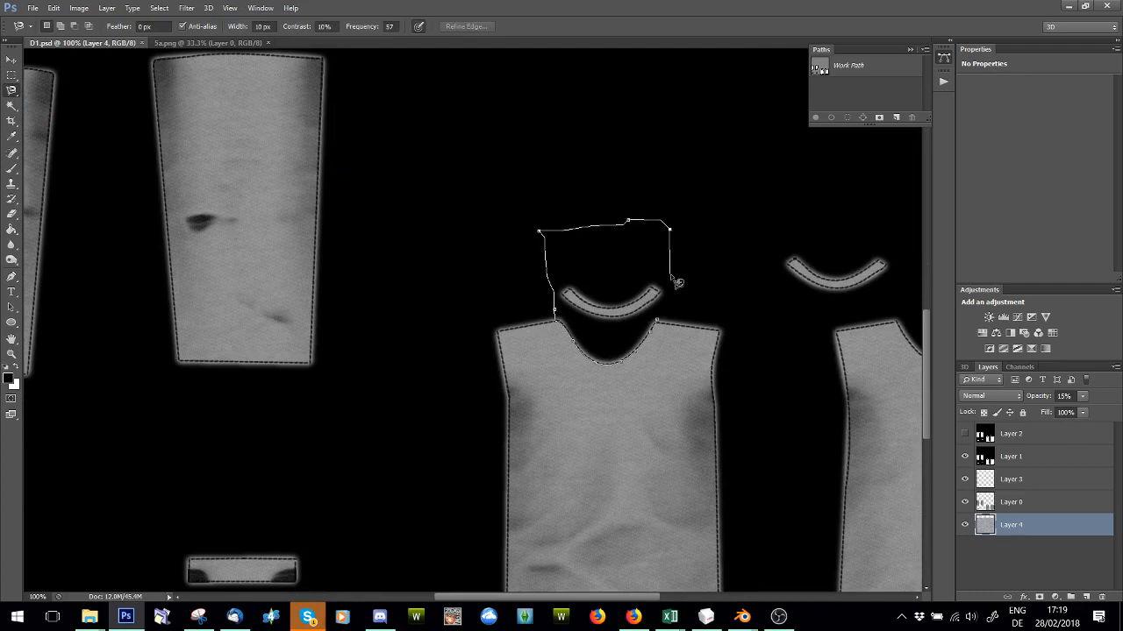
double_click(664, 326)
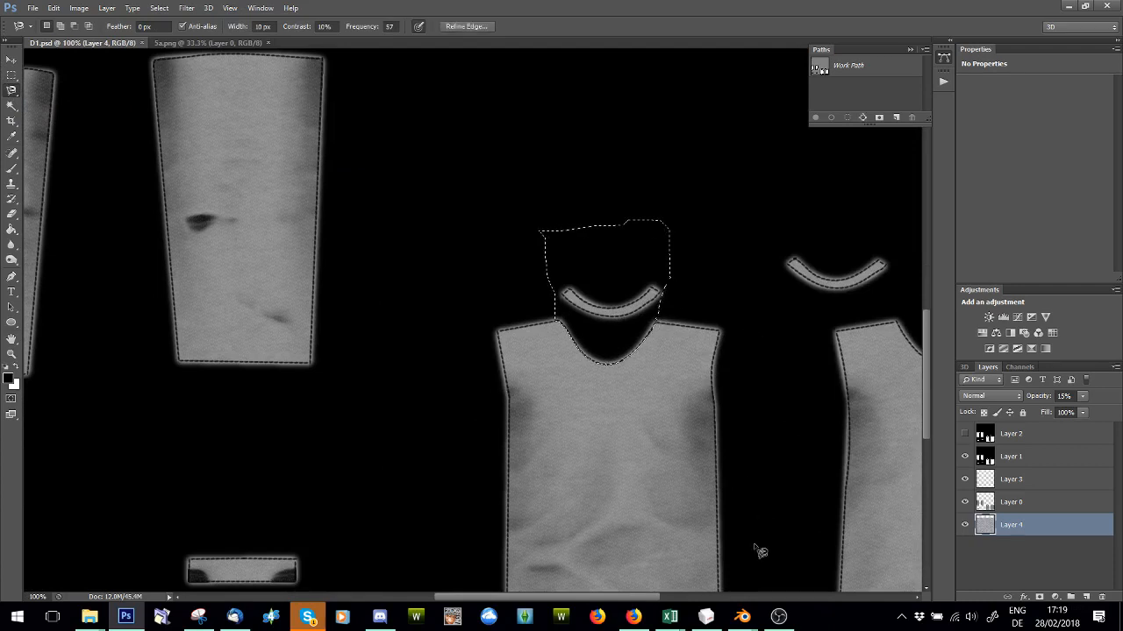
scroll(772, 492, "right", 5)
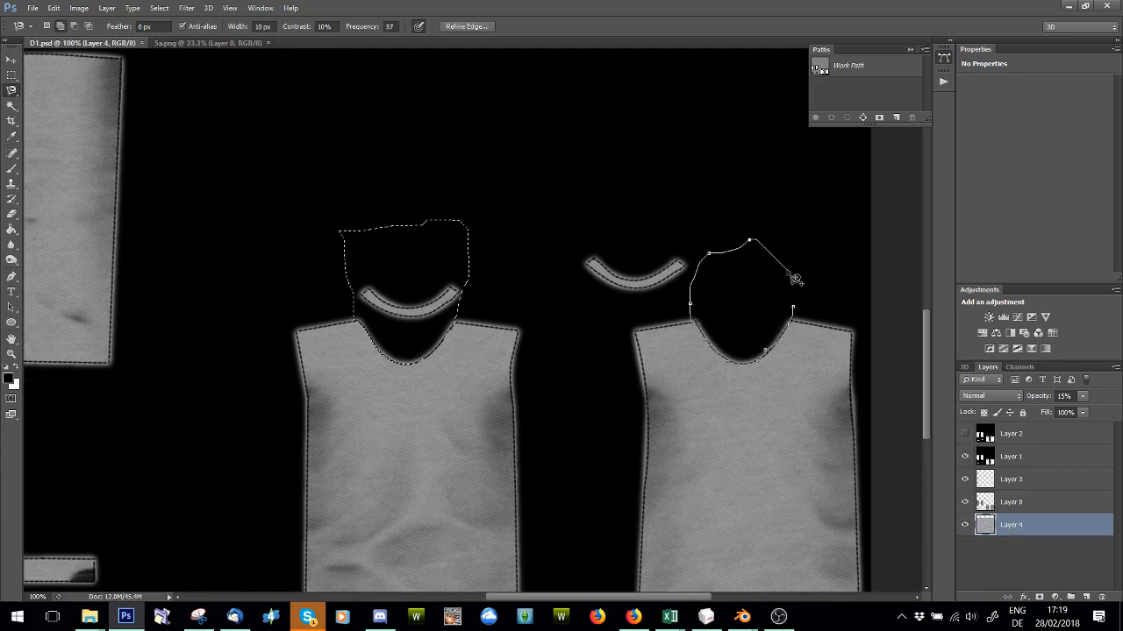
double_click(800, 313)
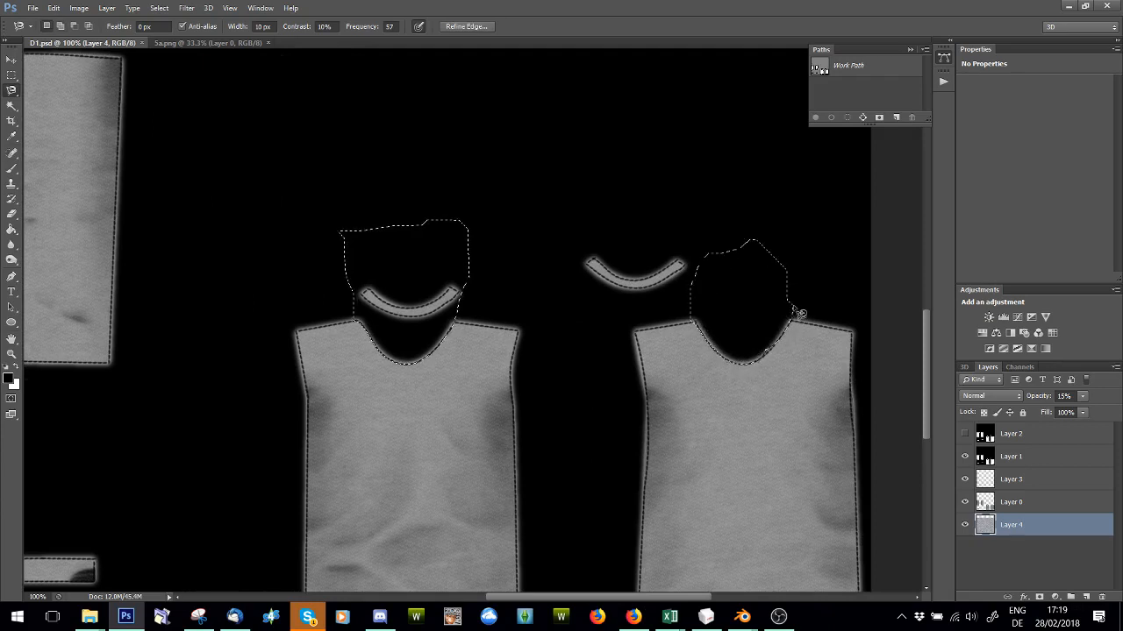
Step: Expand the two neckline selections twice and convert them to a work path, with the Pen tool active
left_click(158, 7)
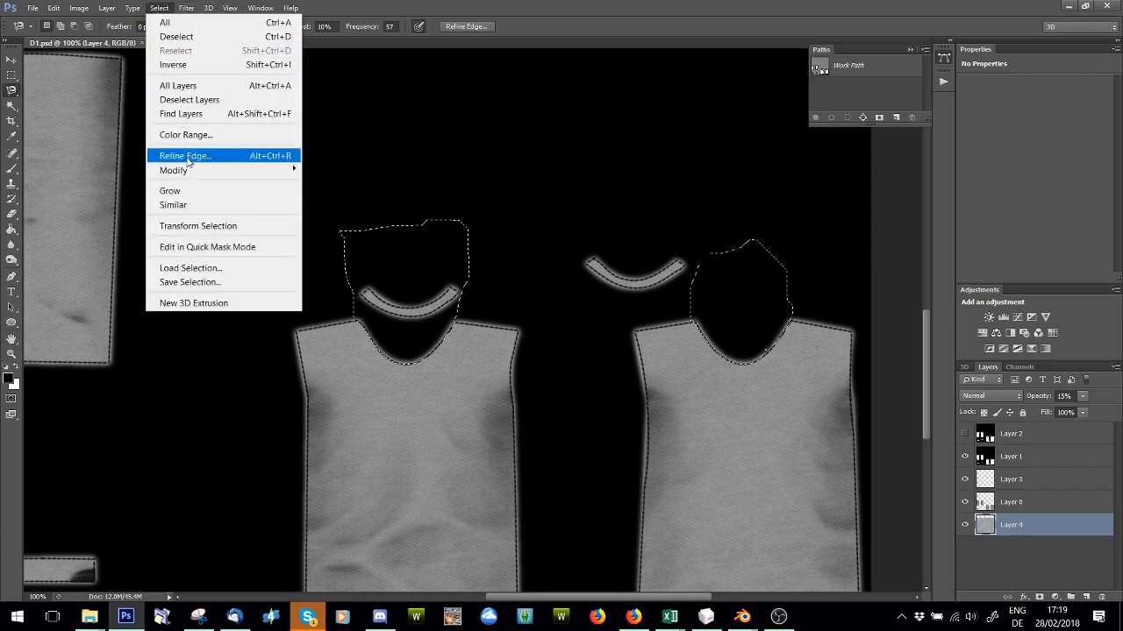
mouse_move(179, 170)
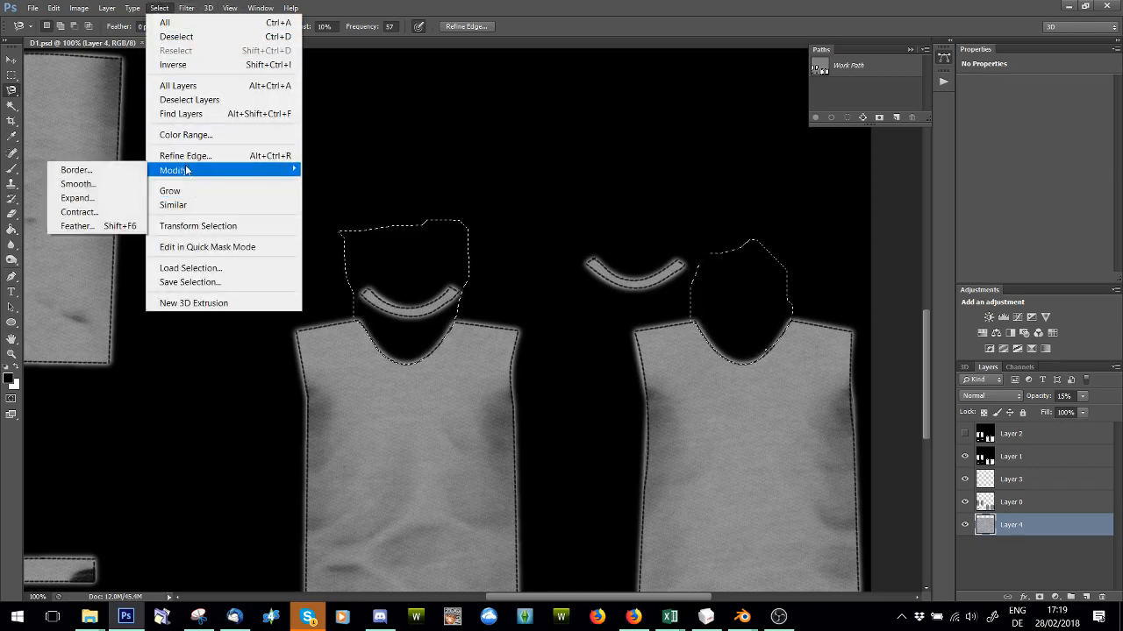
left_click(70, 193)
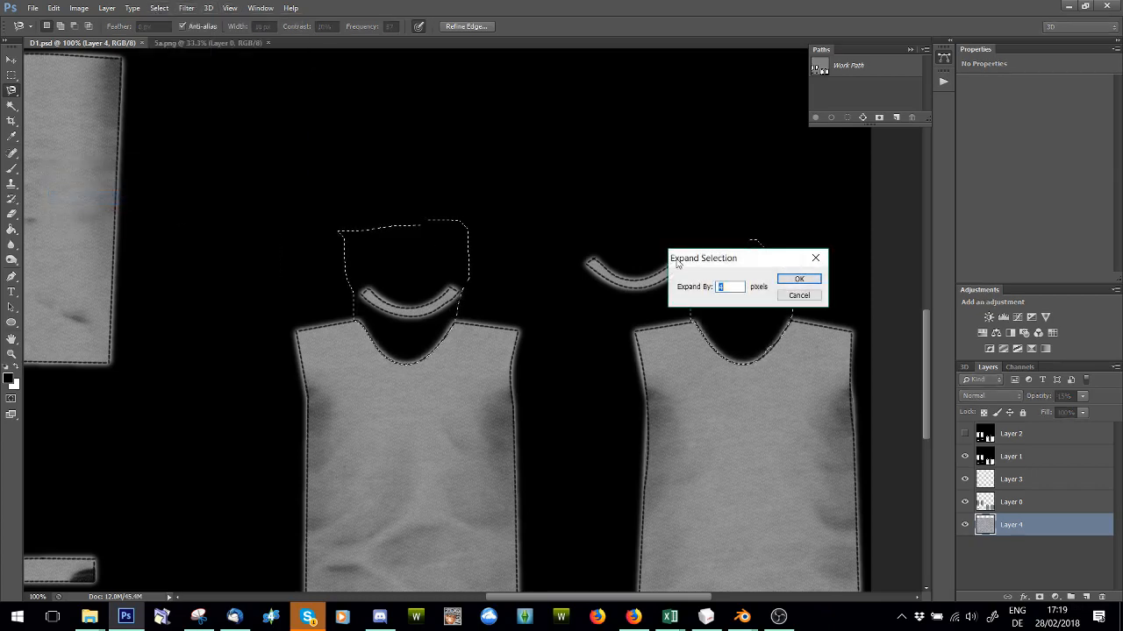
left_click(794, 279)
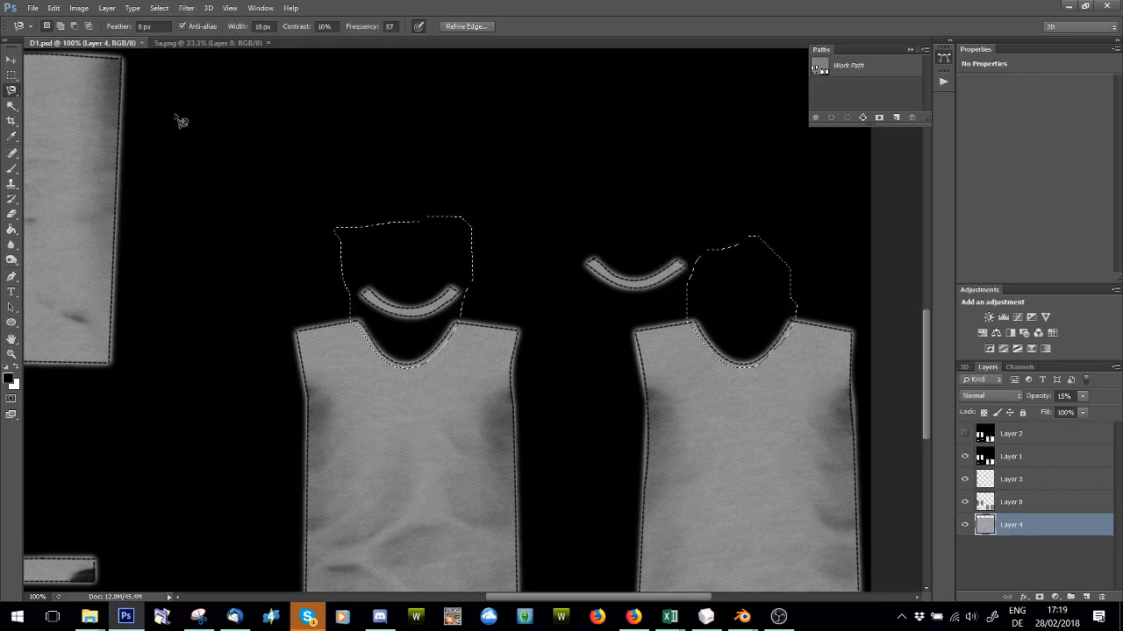
left_click(159, 8)
mouse_move(193, 170)
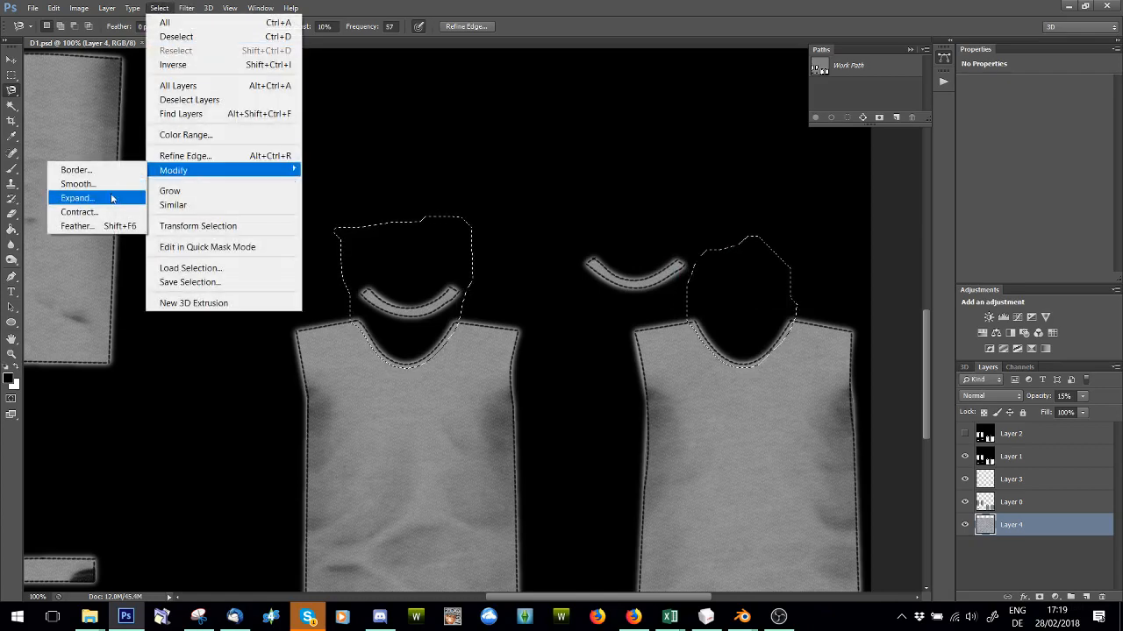
left_click(96, 198)
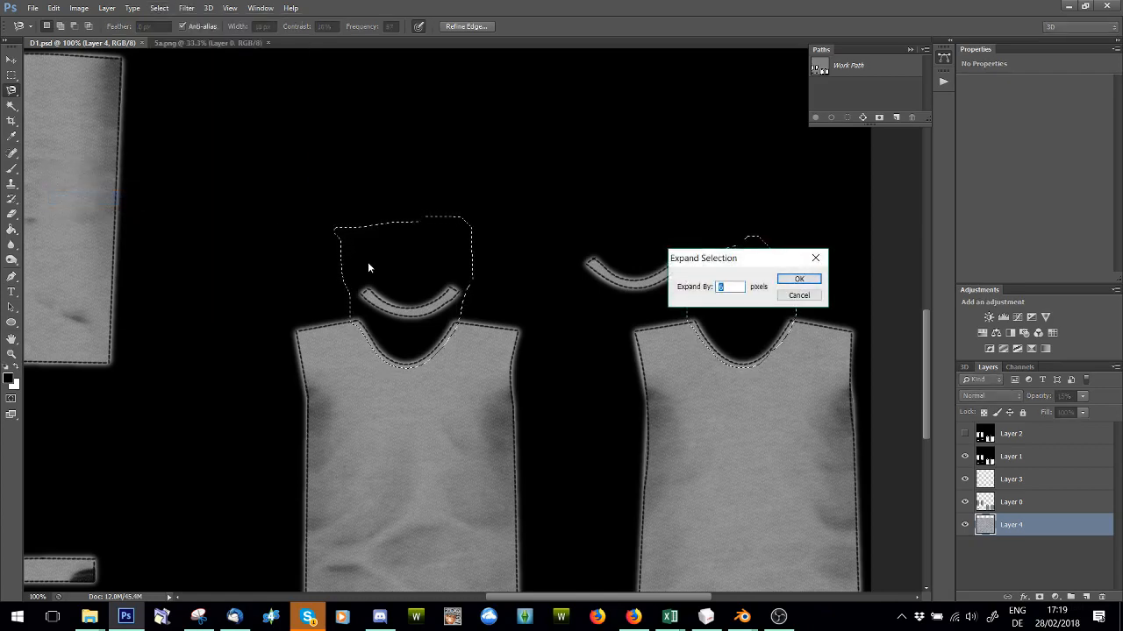
key("Return")
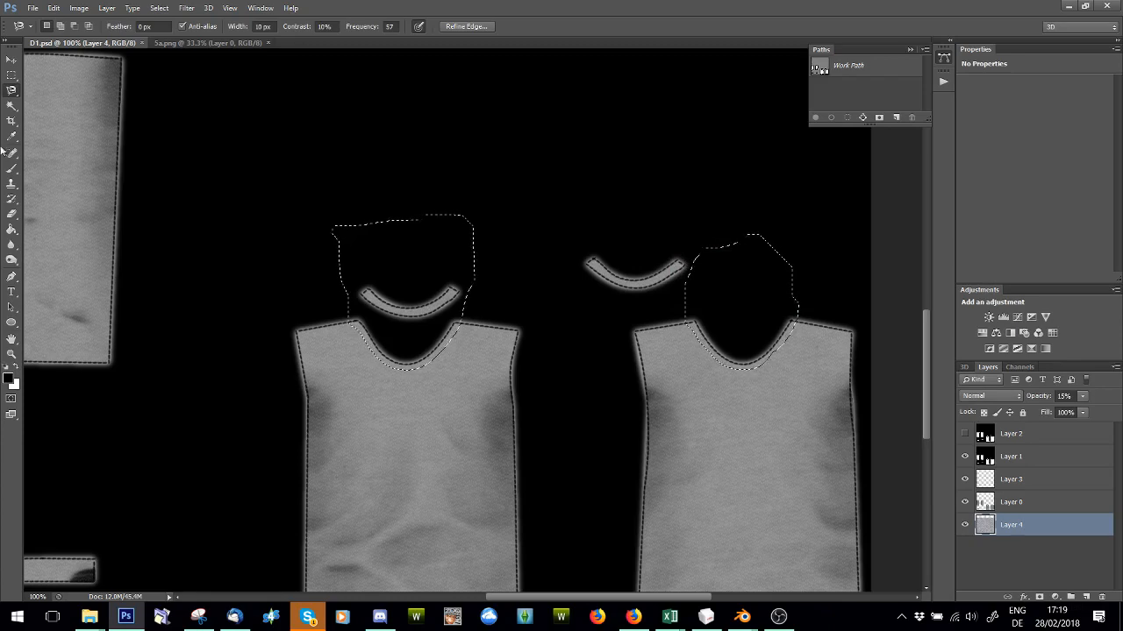
left_click(861, 118)
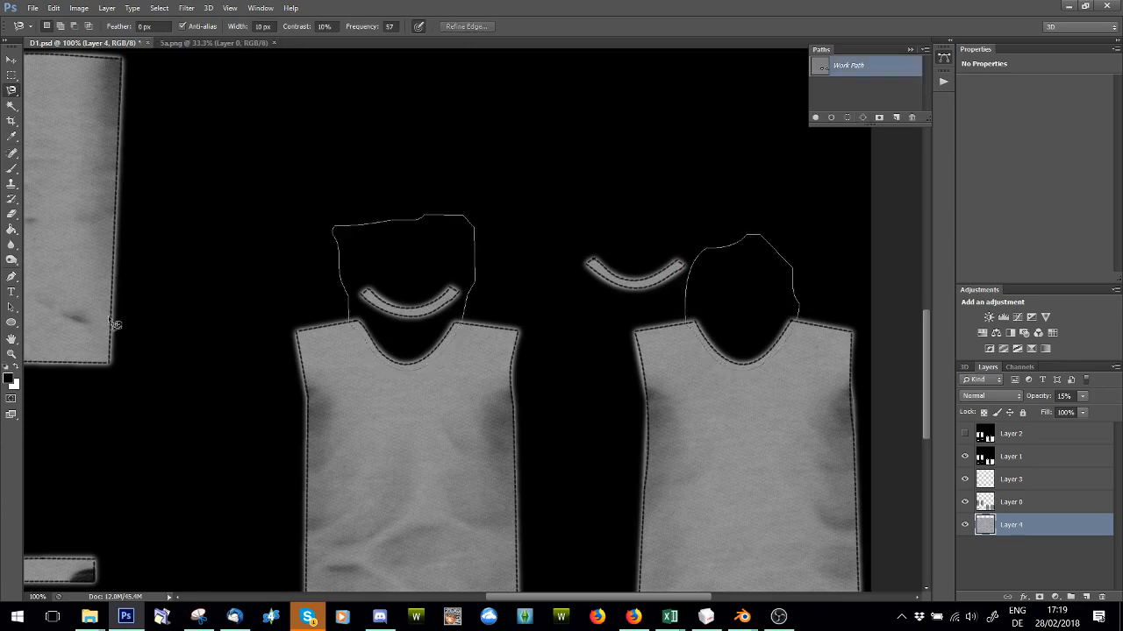
left_click(11, 276)
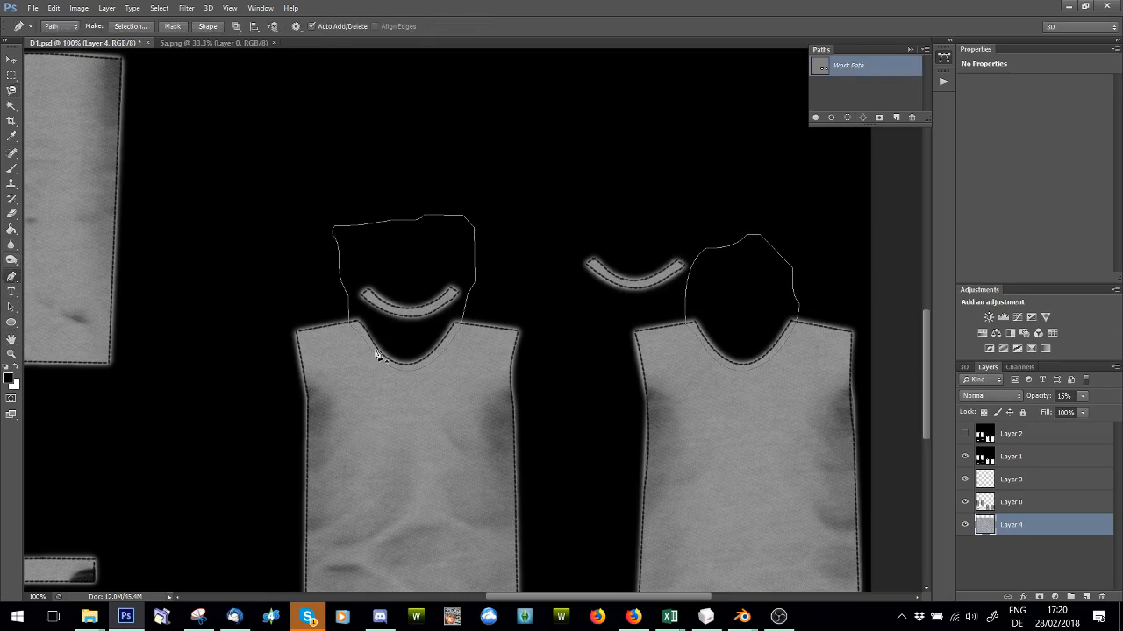
right_click(376, 354)
left_click(419, 151)
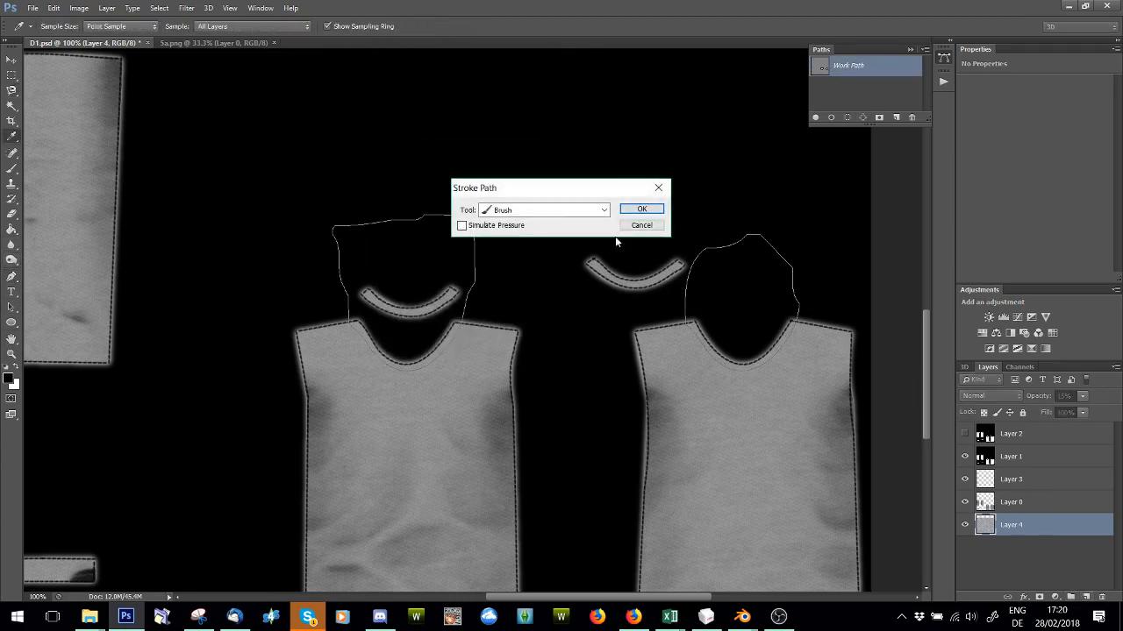
left_click(641, 225)
Step: Stroke the neckline path with the Brush on a new layer above Layer 4, Simulate Pressure off, then hide the path and save D1.psd
left_click(1085, 595)
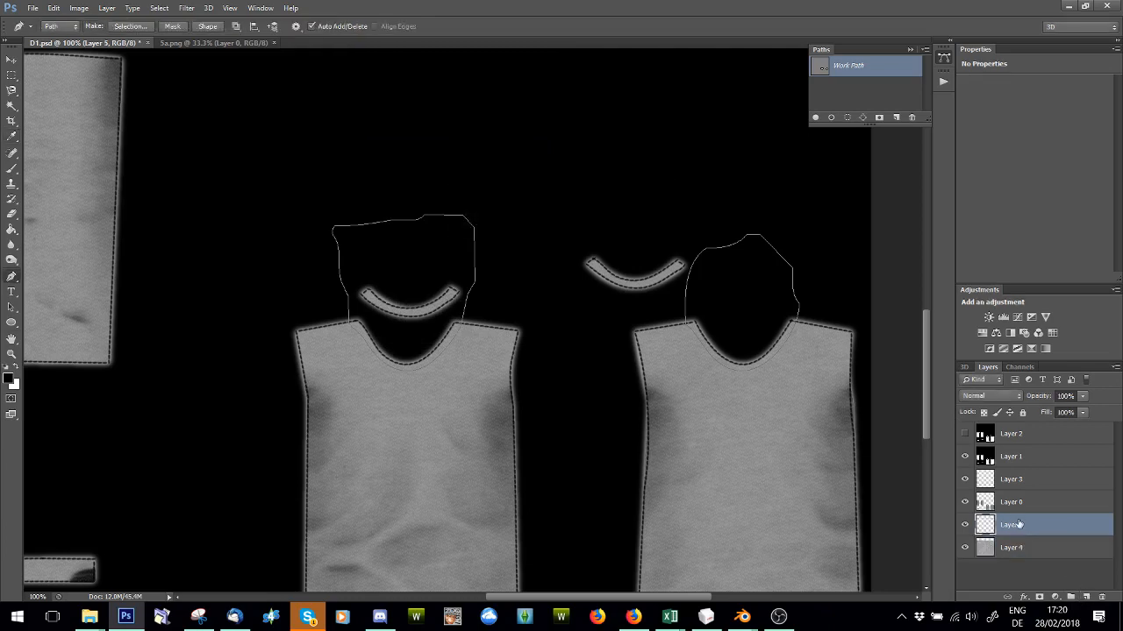
right_click(358, 332)
left_click(390, 130)
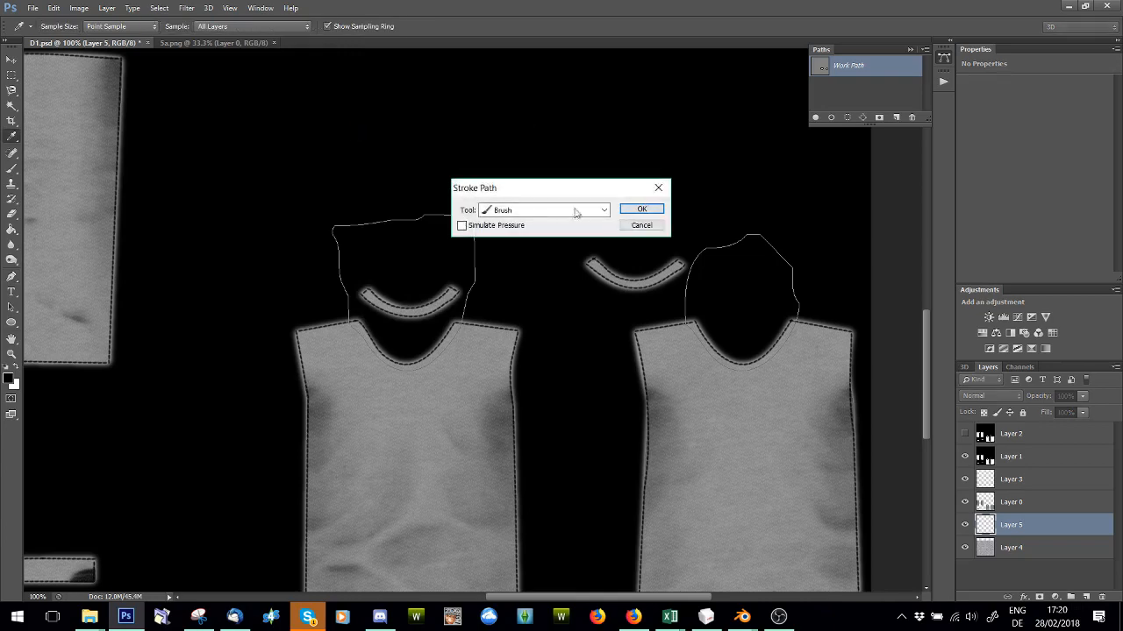
left_click(640, 209)
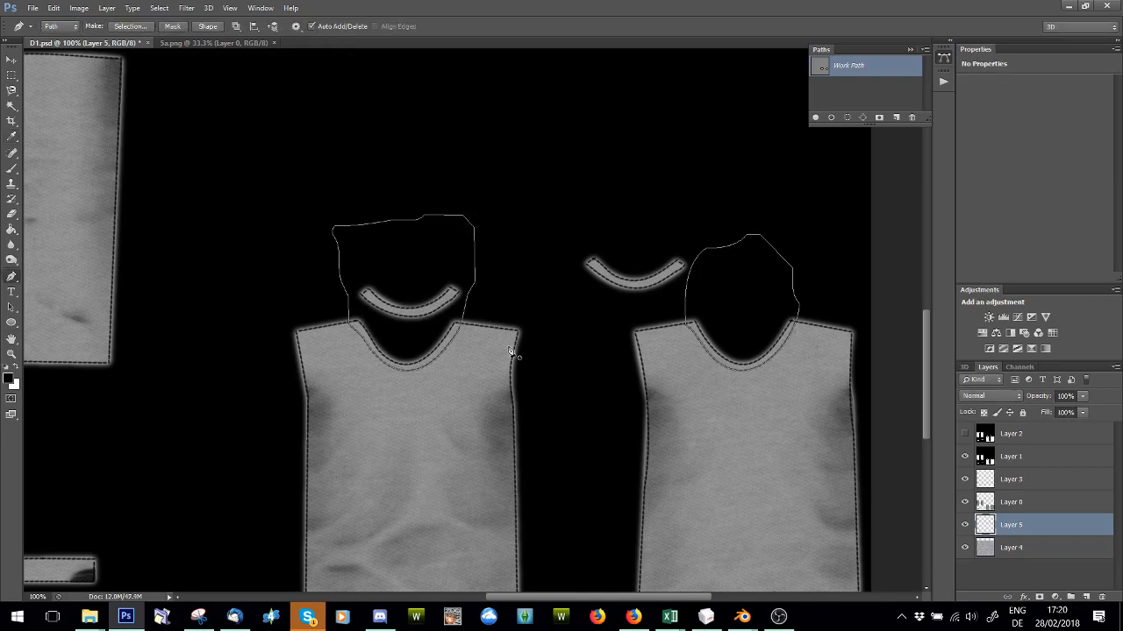
key("Return")
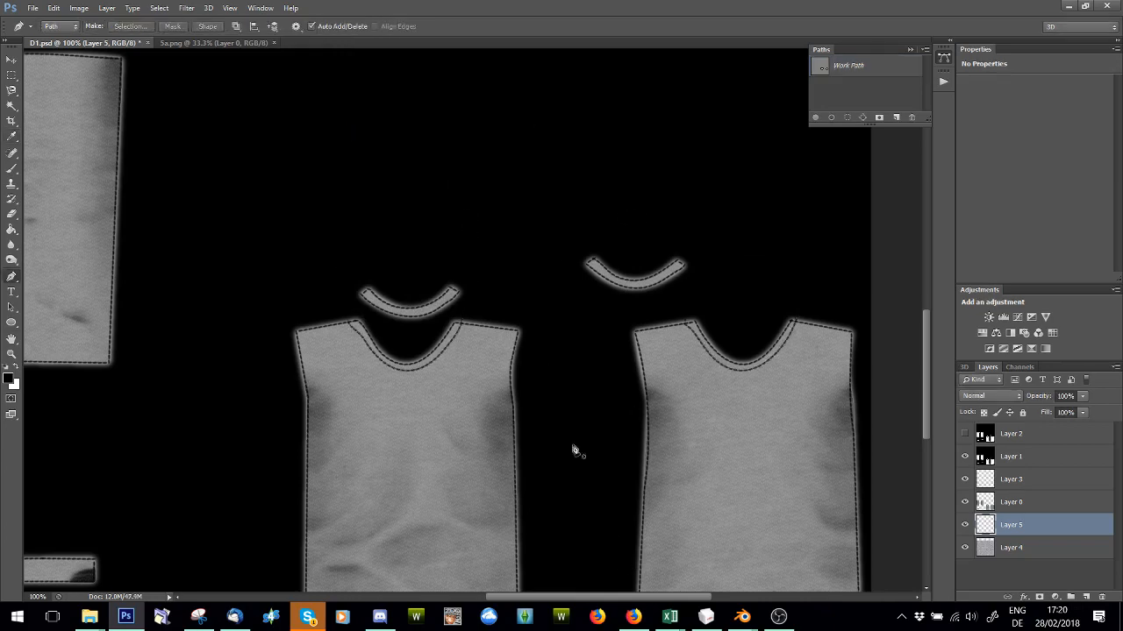
left_click(32, 8)
left_click(44, 169)
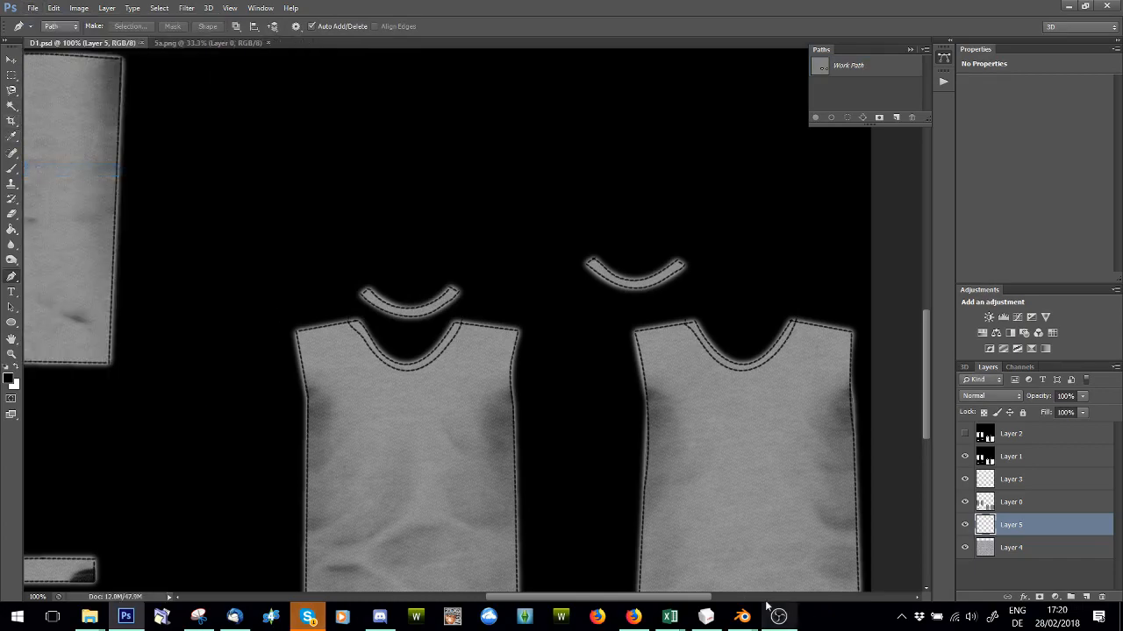
Step: Switch to Blender, refresh the sweater preview by changing to Solid and back to Rendered shading, and inspect the neckline stitching
left_click(778, 616)
mouse_move(742, 617)
left_click(656, 562)
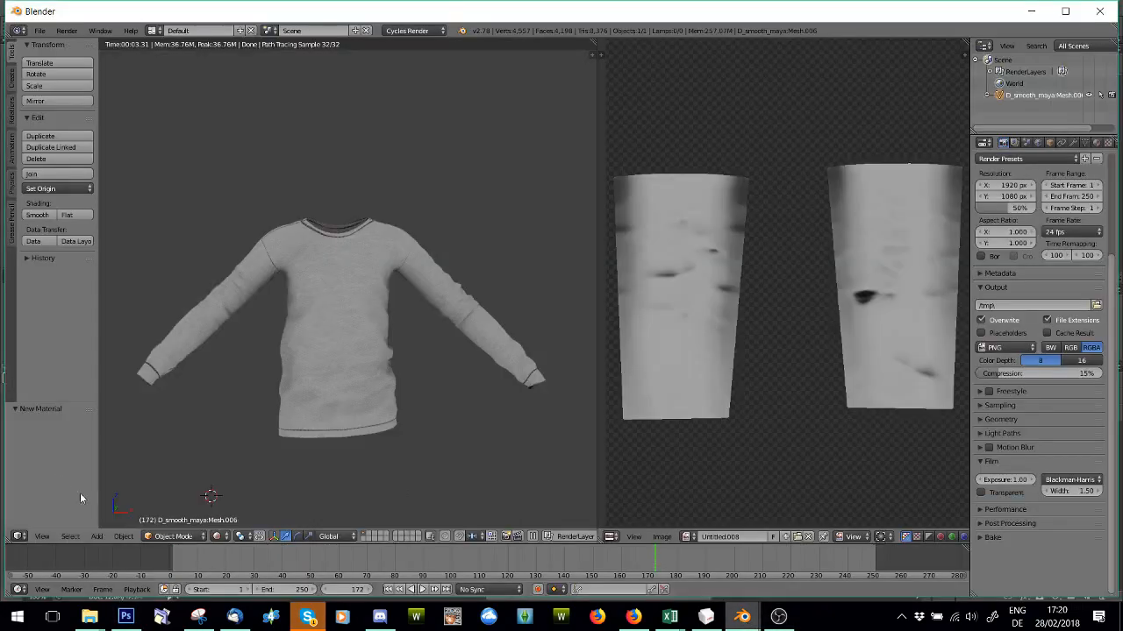
left_click(217, 536)
left_click(234, 497)
left_click(216, 535)
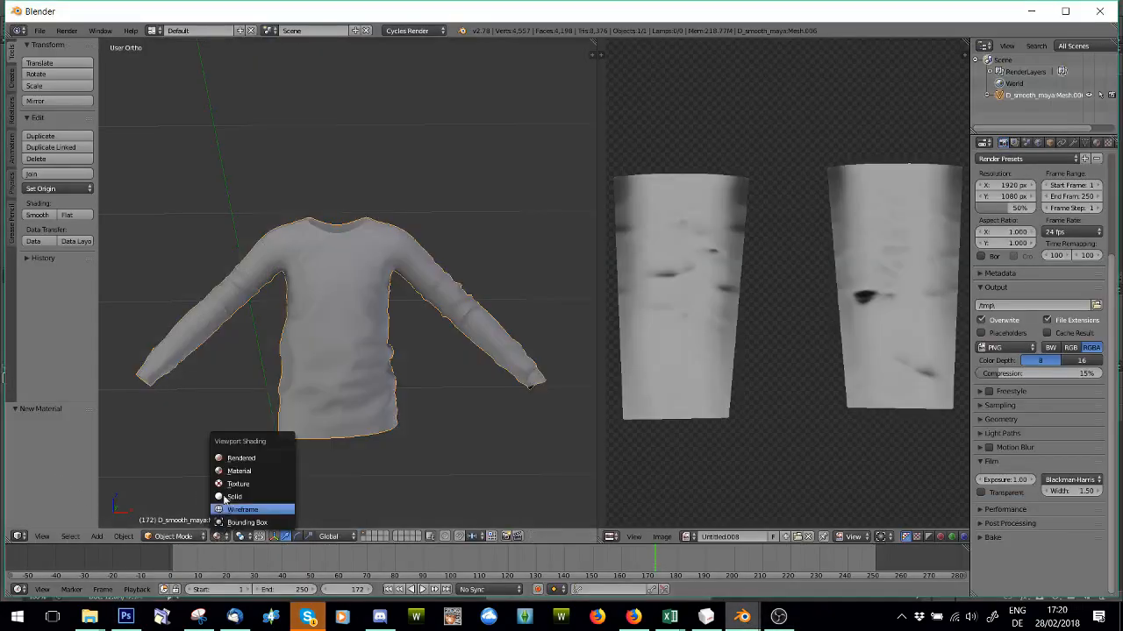
left_click(229, 459)
scroll(246, 406, "up", 3)
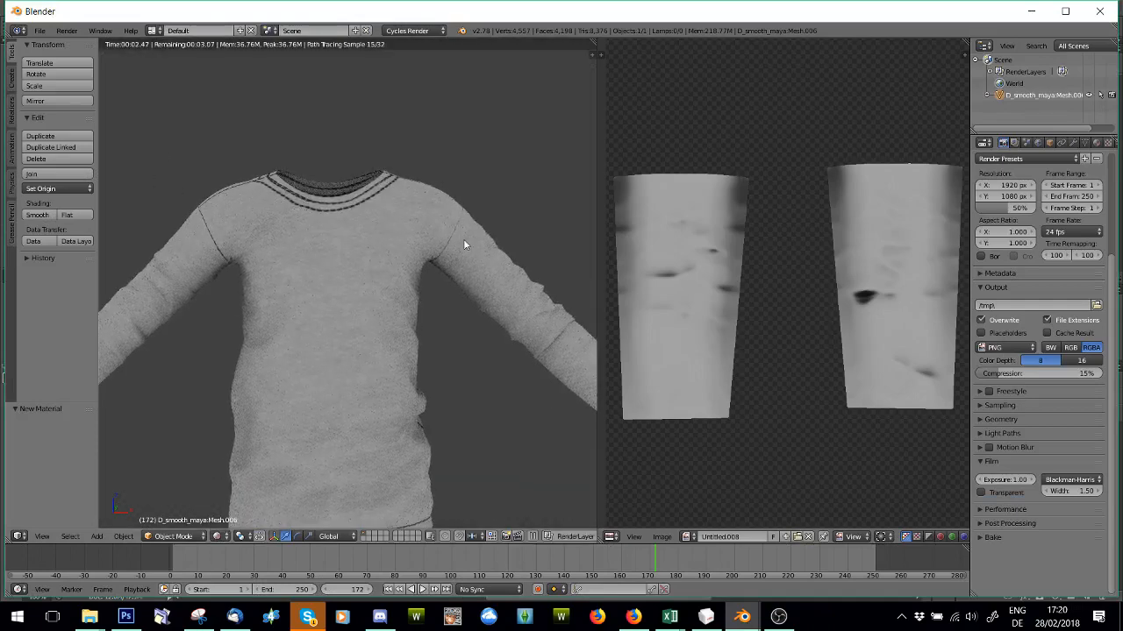
scroll(463, 238, "down", 2)
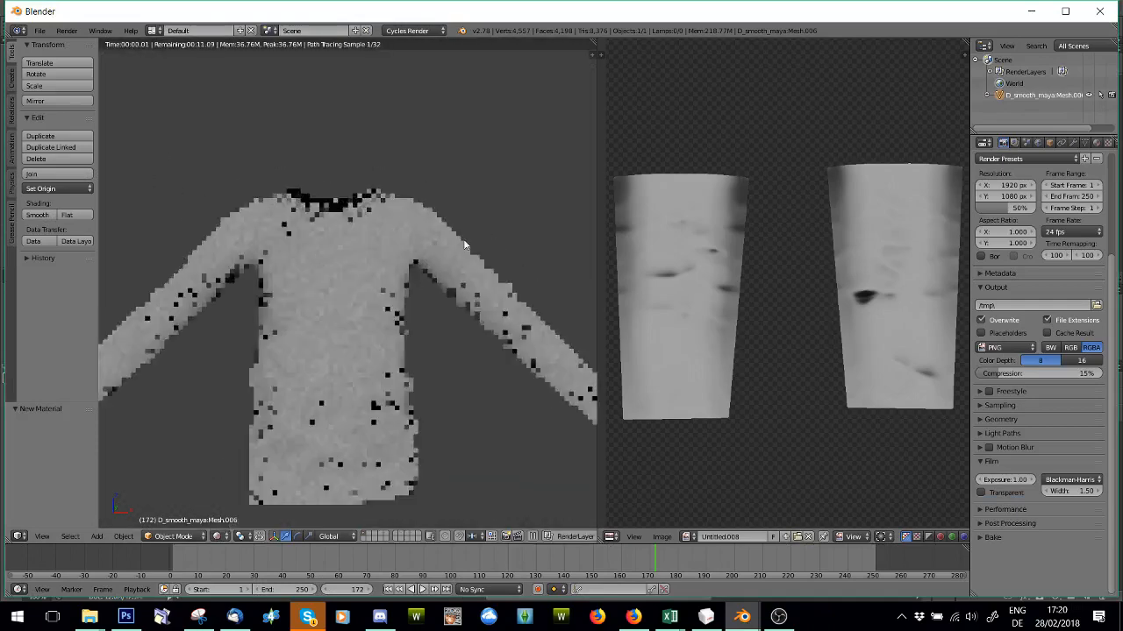
Step: Switch to Photoshop, fit the whole texture on screen, and add a new layer directly above Layer 4
left_click(139, 613)
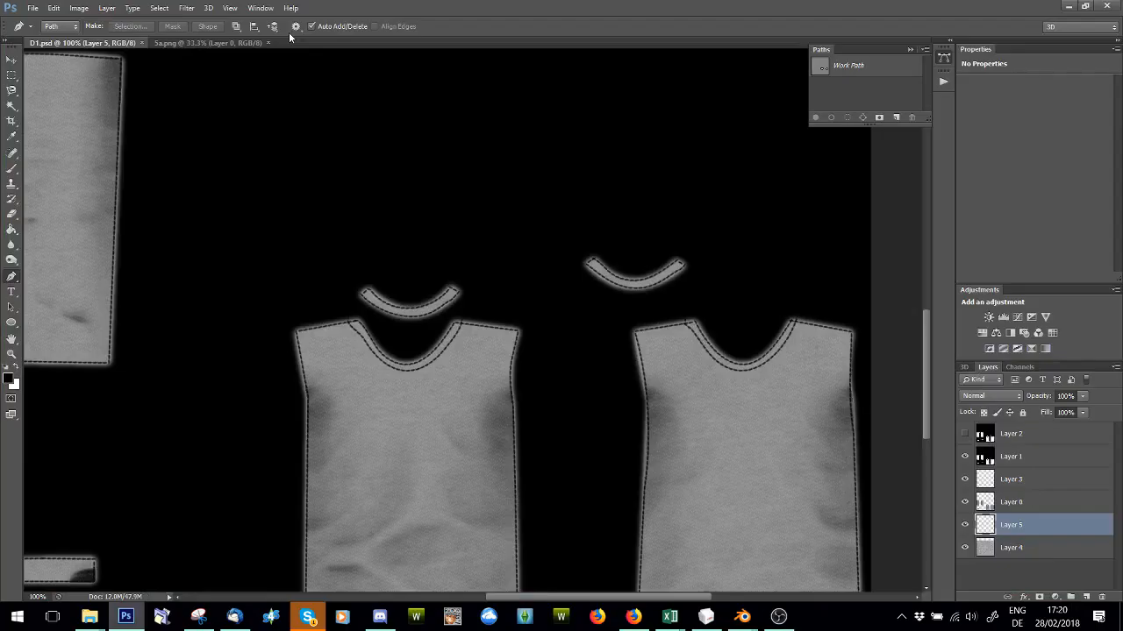
left_click(230, 8)
left_click(263, 142)
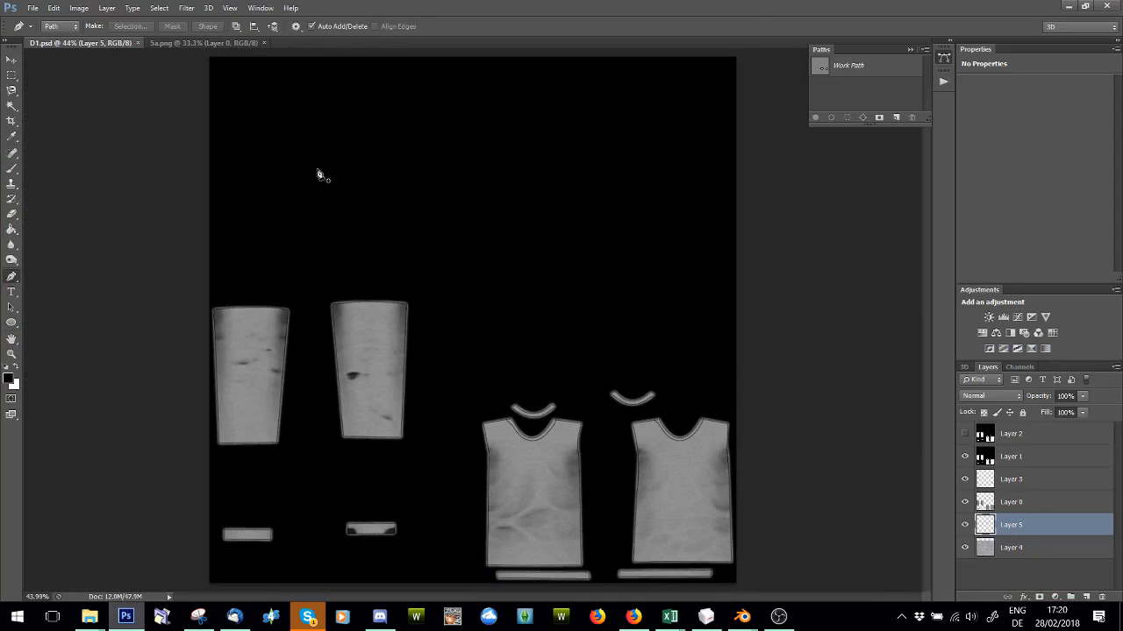
left_click(1005, 553)
left_click(1086, 598)
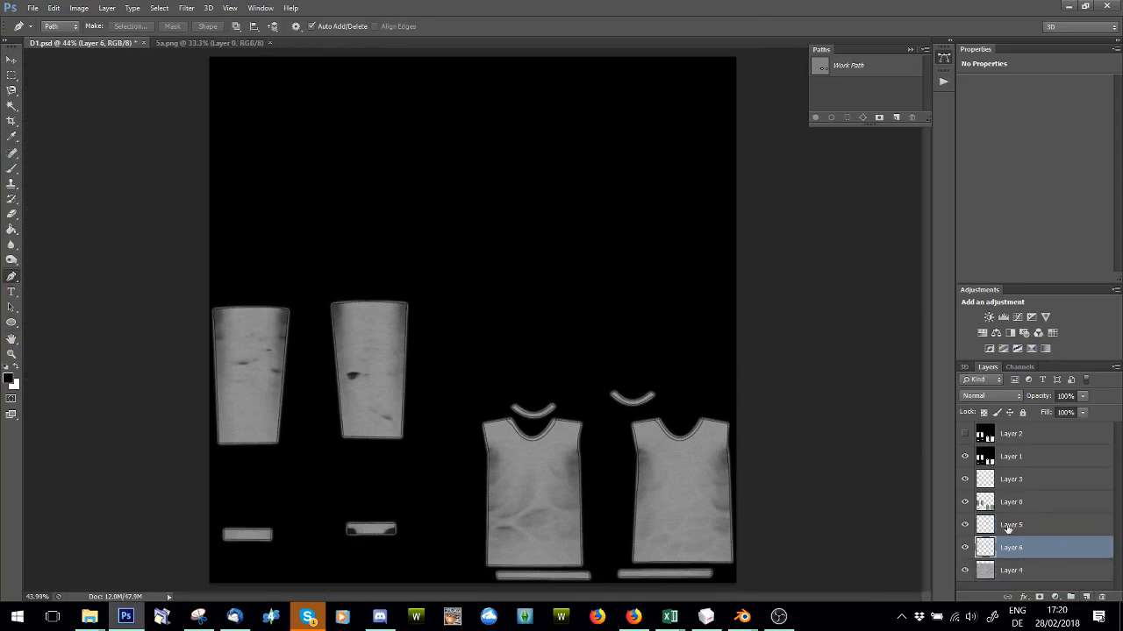
Step: Fill the new layer with dark red #742b2b using the Paint Bucket and set its blend mode to Soft Light
left_click(7, 380)
left_click(657, 321)
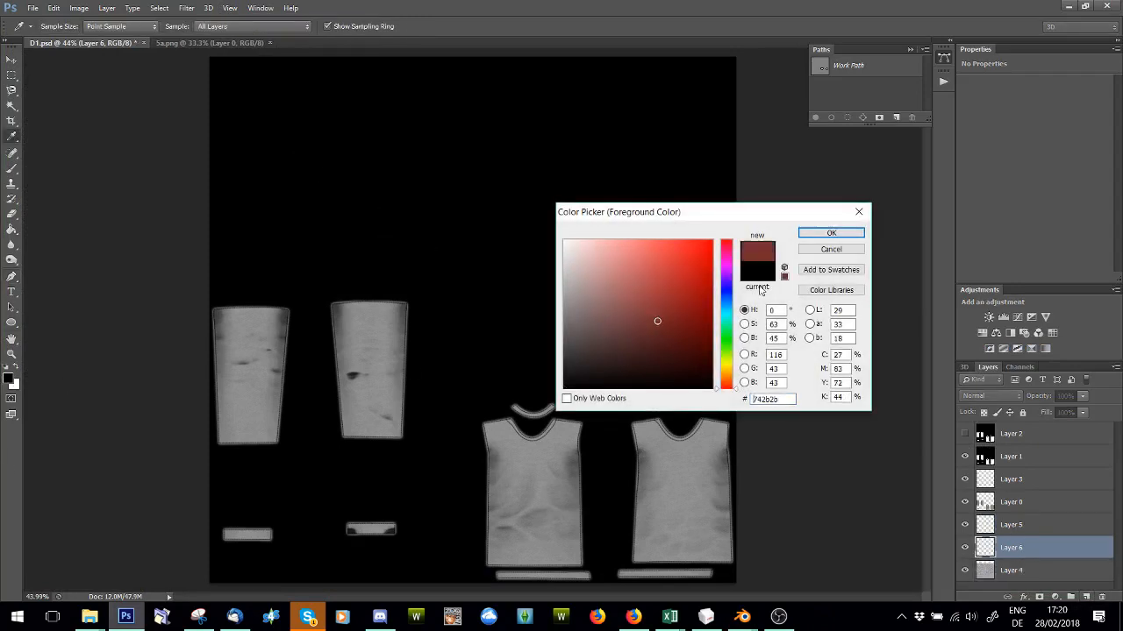
key("Return")
left_click(10, 230)
left_click(366, 221)
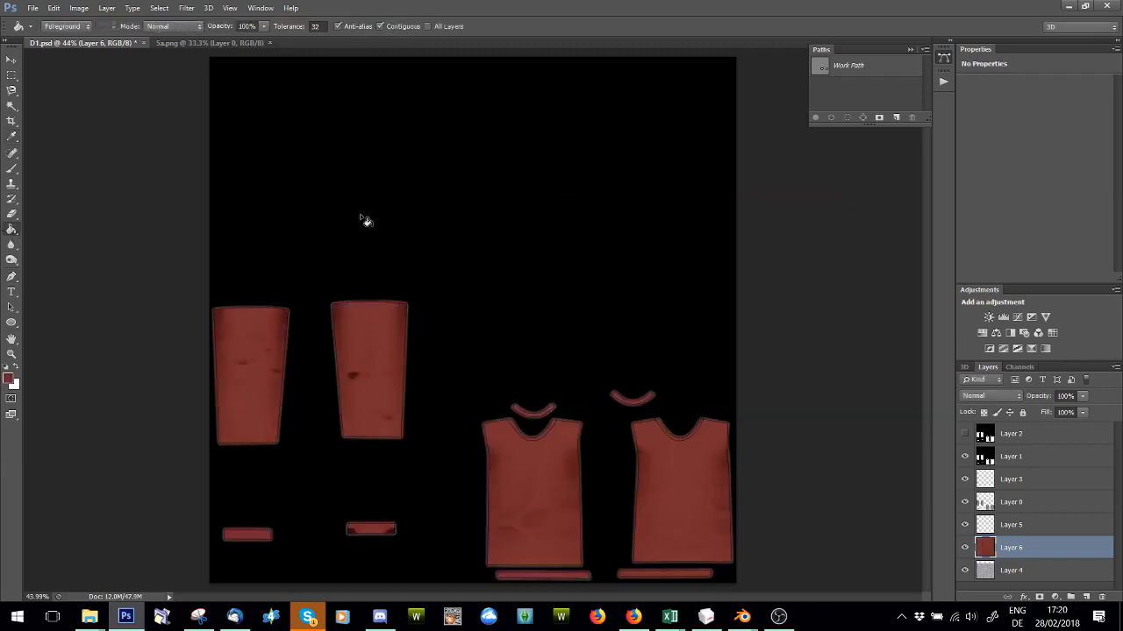
left_click(990, 394)
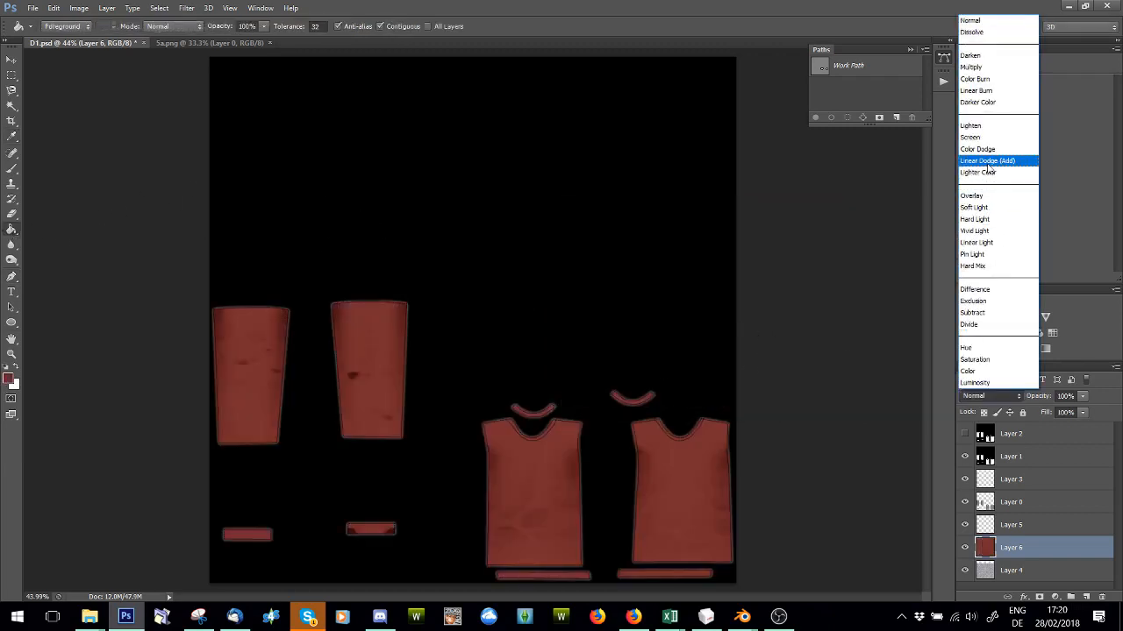
left_click(991, 207)
Step: Darken Layer 4 with a Curves adjustment mapping input 200 to output 90, and save D1.psd
double_click(1032, 570)
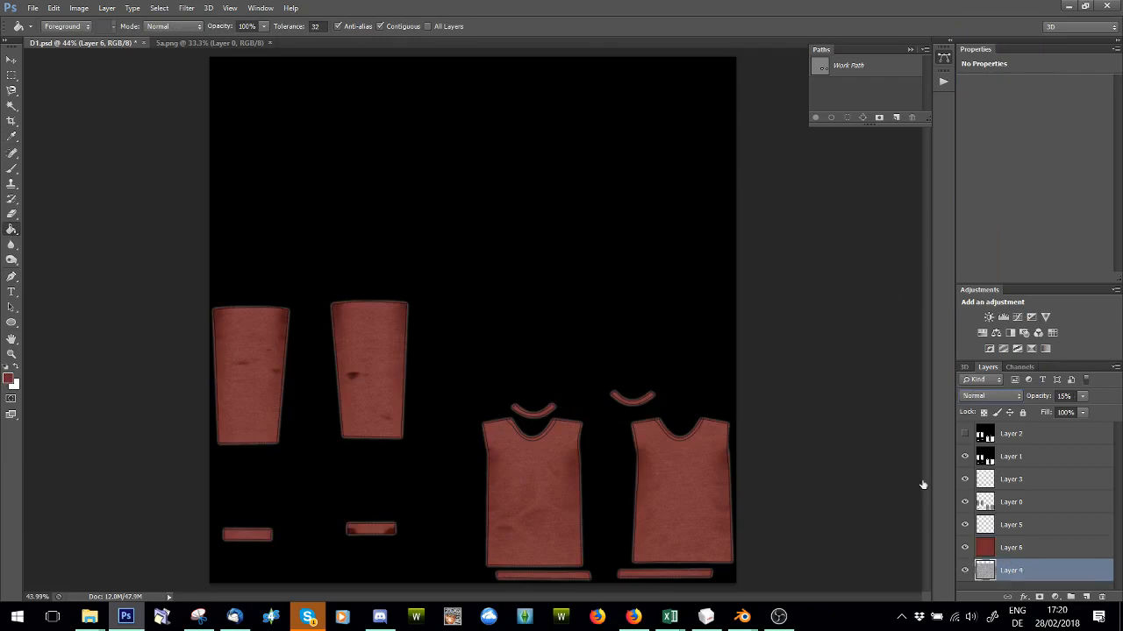
left_click(1081, 219)
key("ctrl+m")
left_click_drag(972, 274, 994, 313)
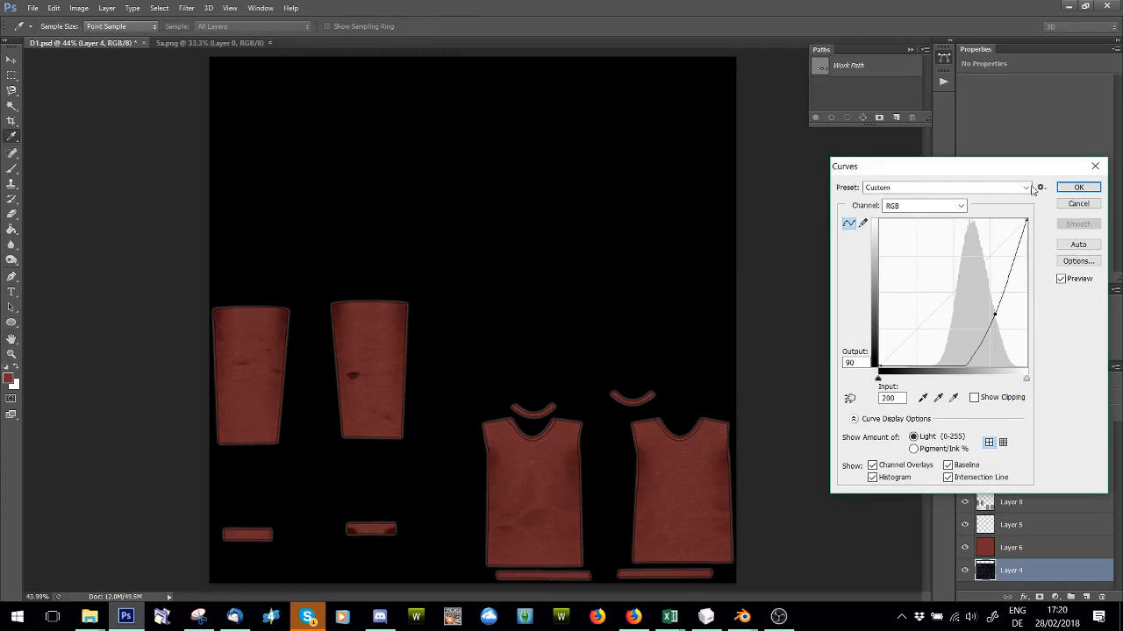
left_click(1064, 190)
left_click(32, 8)
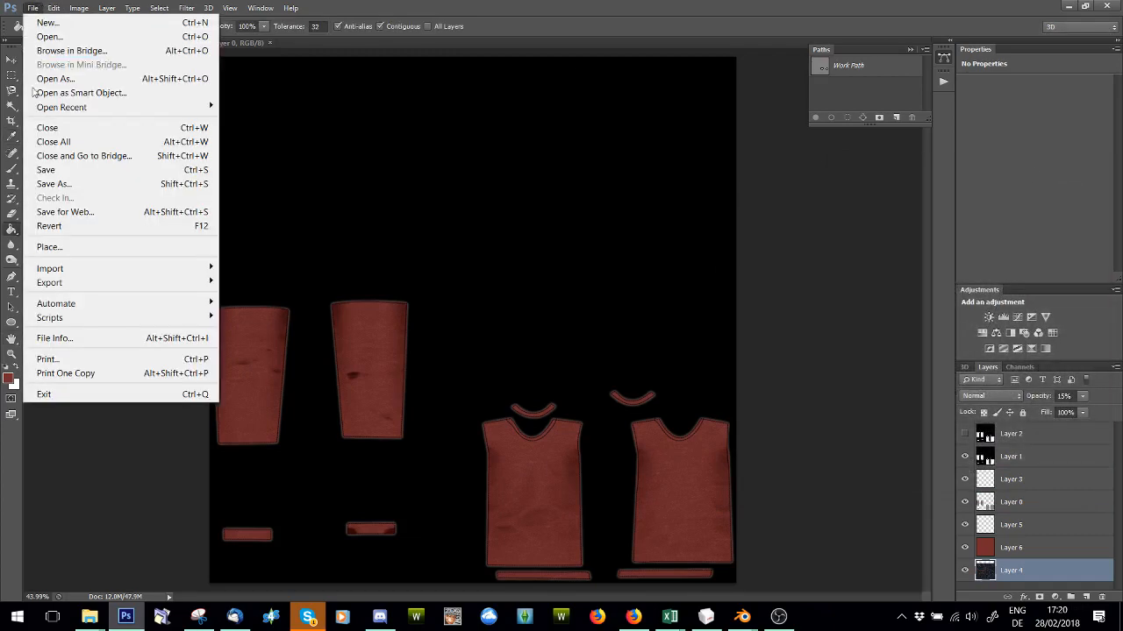
left_click(88, 168)
Step: Switch to Blender and reload the recoloured sweater preview by changing to Material and back to Rendered shading
mouse_move(743, 619)
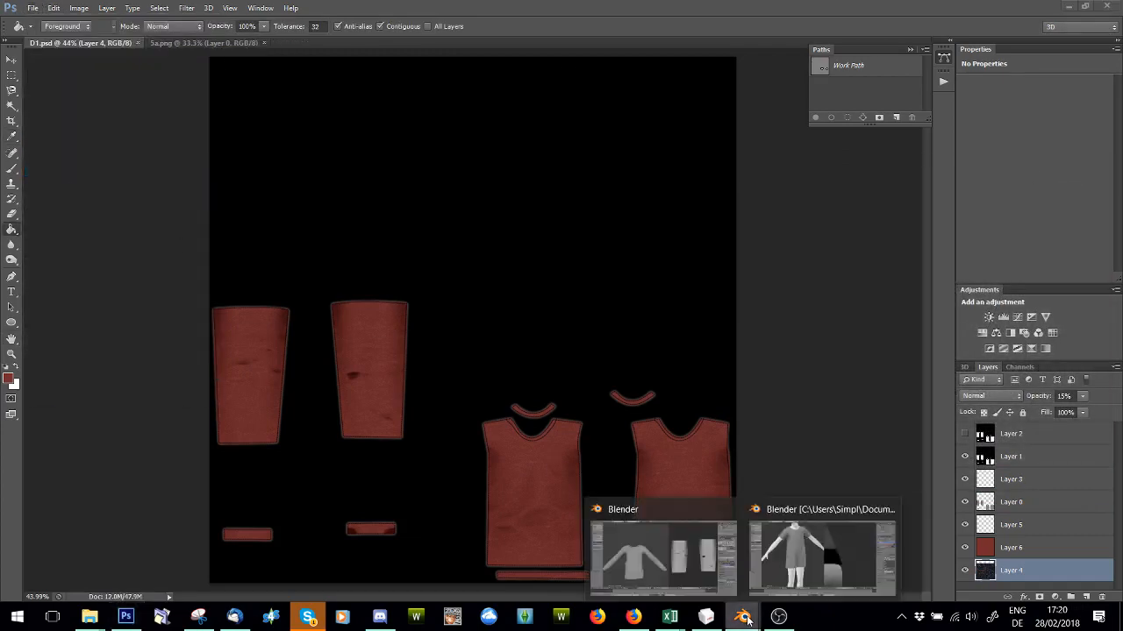
left_click(821, 559)
left_click(664, 558)
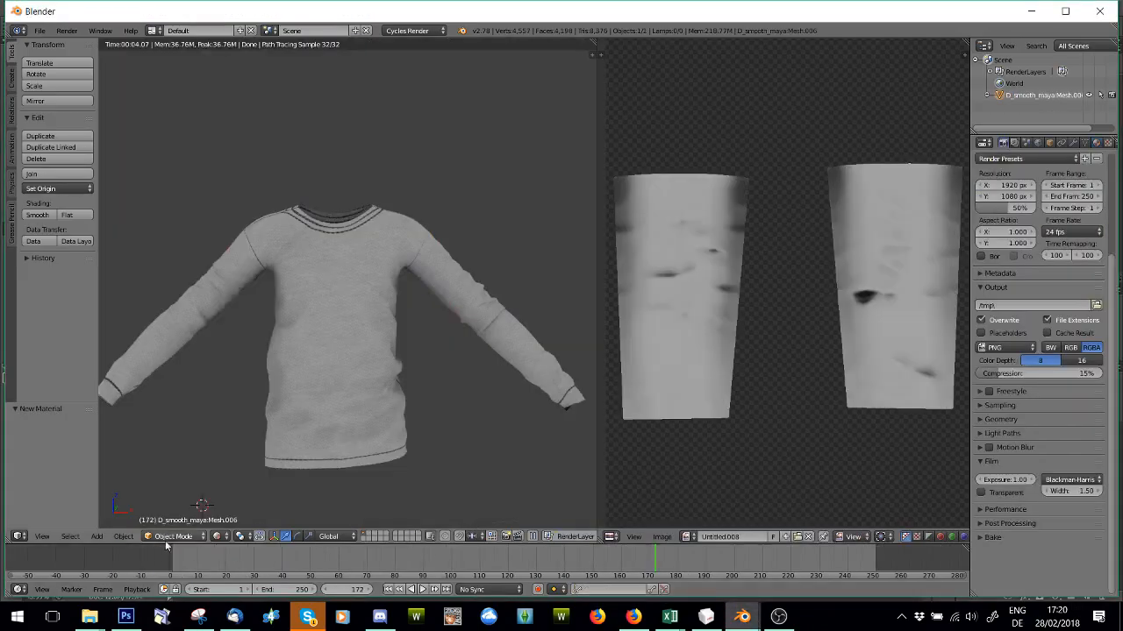
left_click(217, 536)
left_click(238, 471)
left_click(226, 537)
left_click(229, 453)
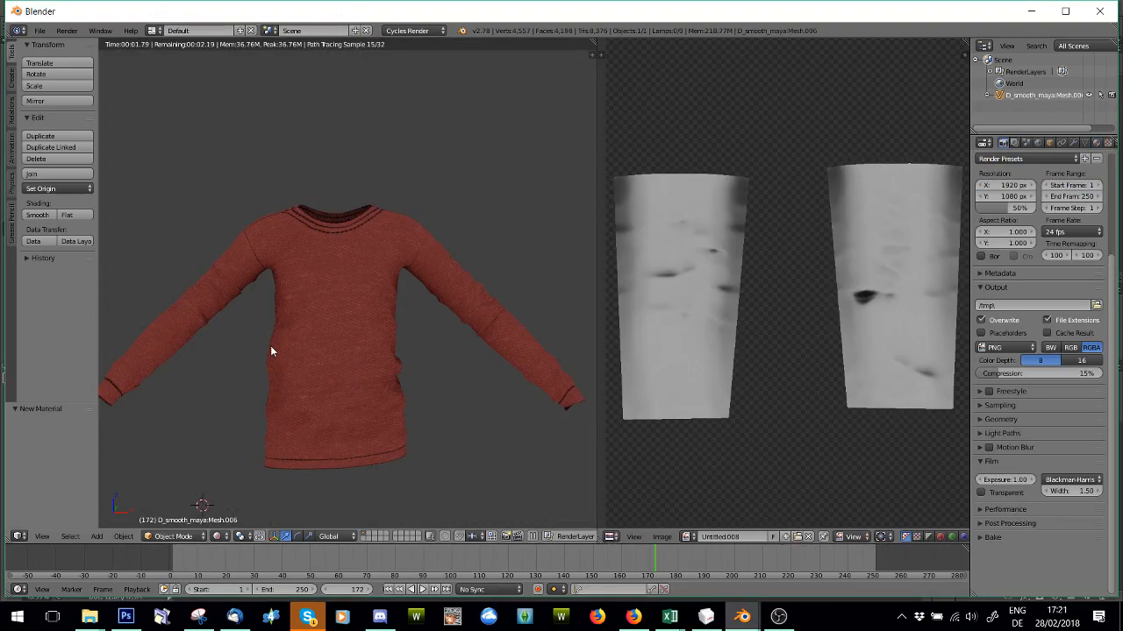
Step: Switch to Photoshop and refill Layer 6 with green #39742b using the Paint Bucket
mouse_move(125, 617)
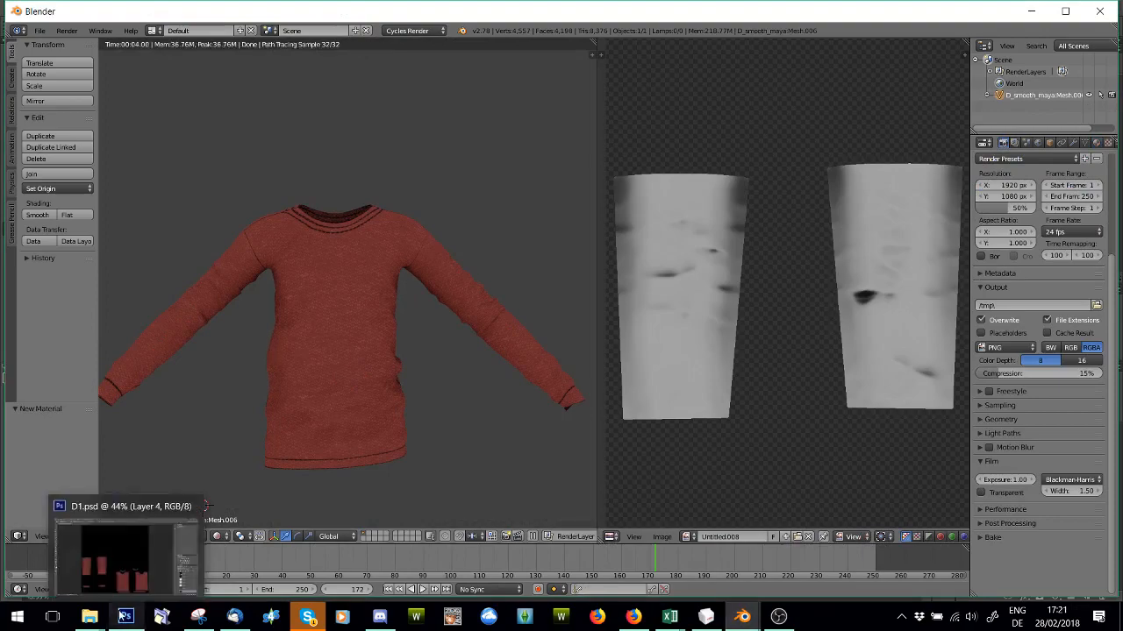
left_click(125, 552)
left_click(1011, 547)
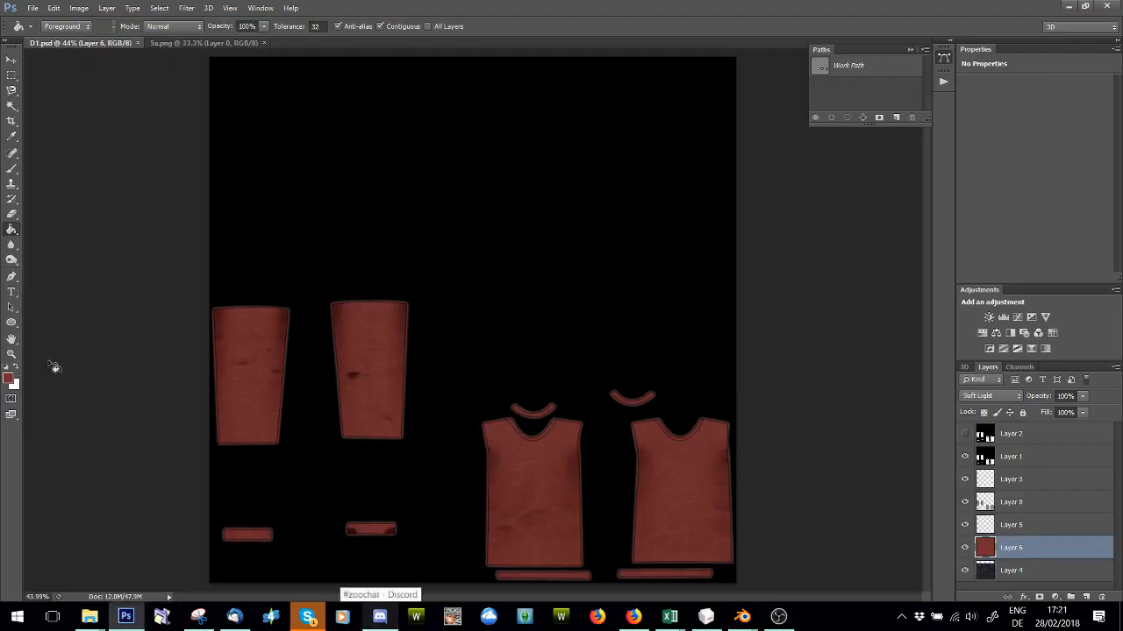
left_click(8, 380)
left_click(730, 344)
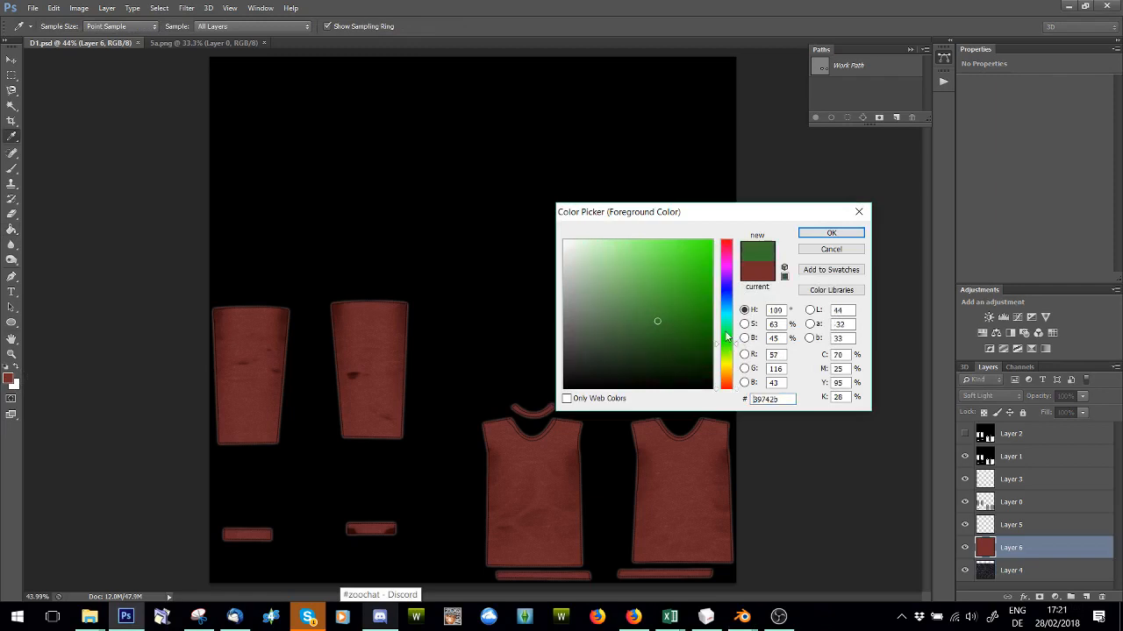
left_click(829, 233)
left_click(484, 353)
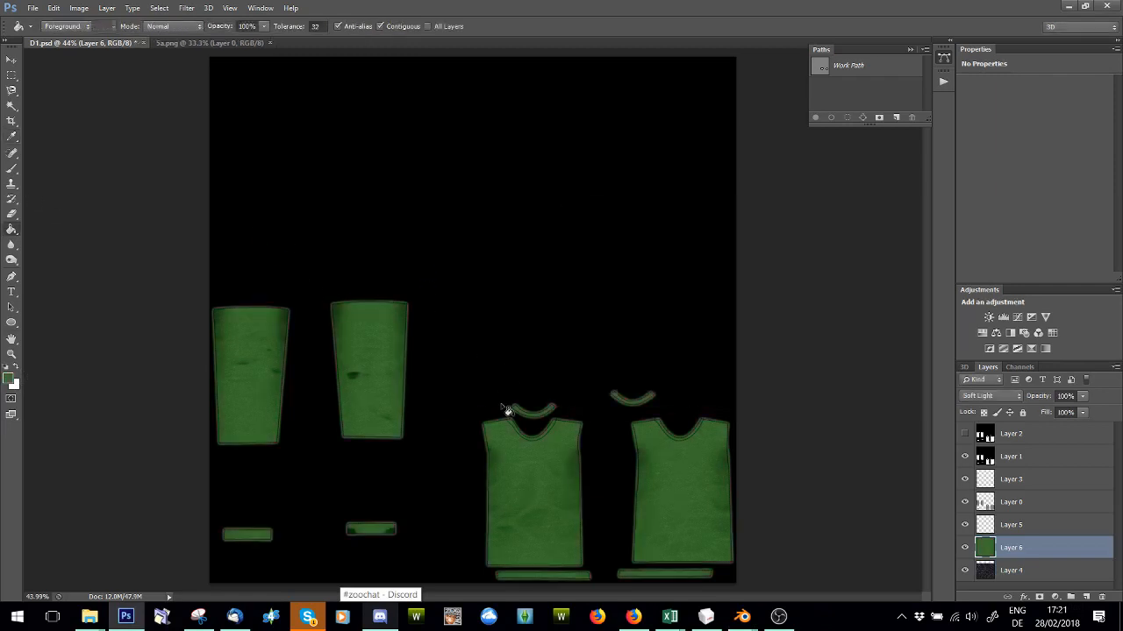
Step: Switch to Blender and examine the rendered sweater's cuffs and sleeves from different angles
mouse_move(742, 617)
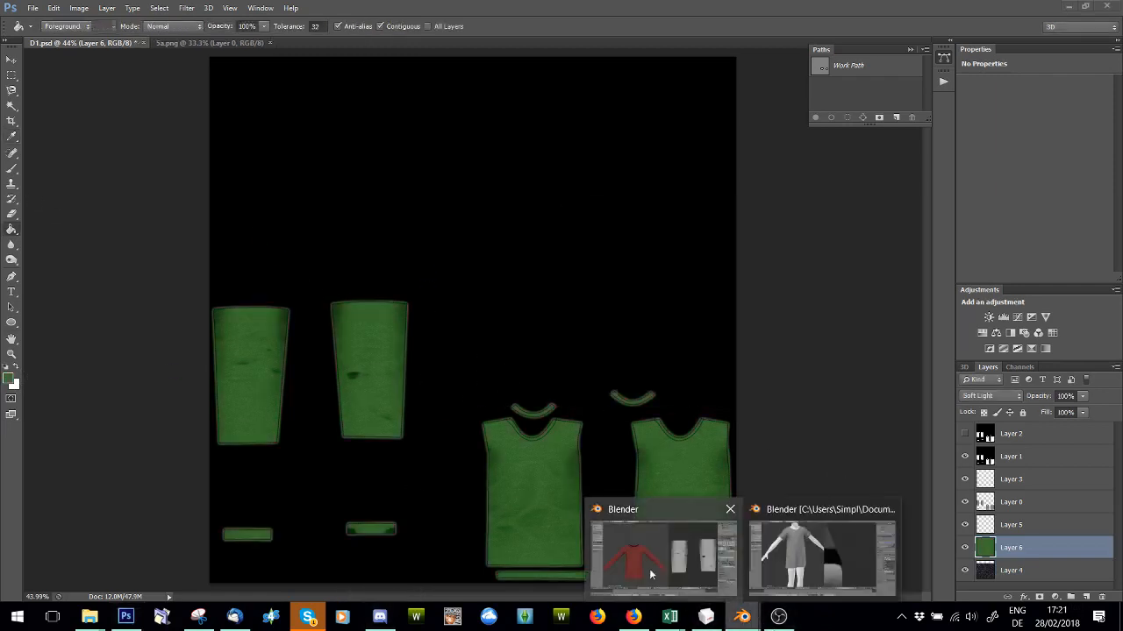
left_click(650, 571)
middle_click_drag(474, 423, 381, 431)
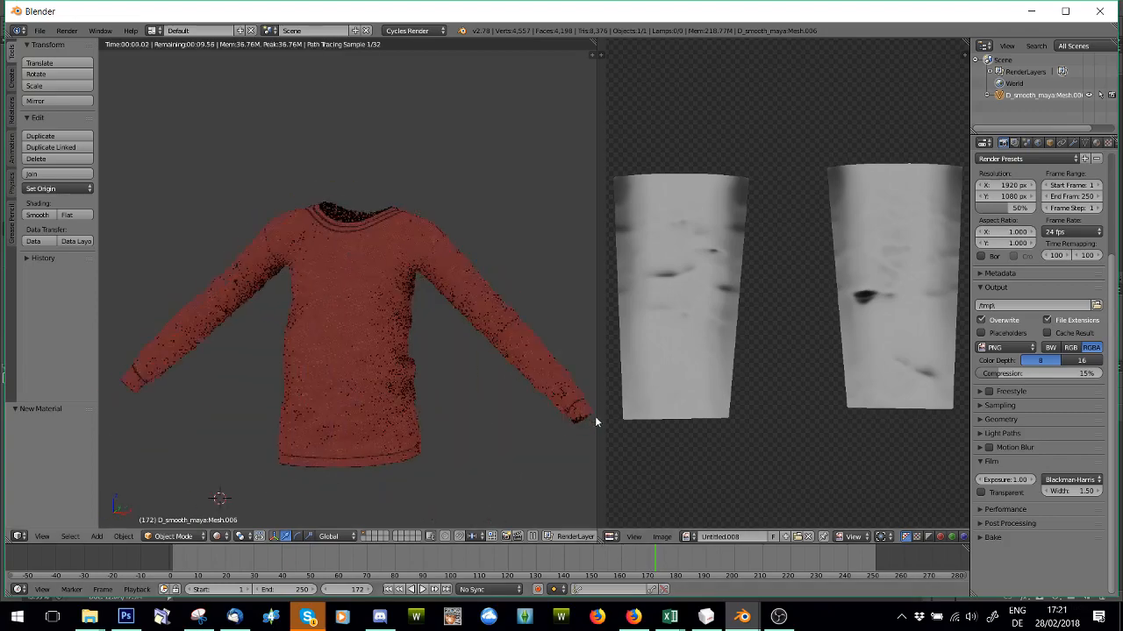
middle_click_drag(595, 422, 442, 421)
Step: Switch to Photoshop, activate the Brush, add a new layer above Layer 6, and set the foreground colour to 000000
left_click(129, 618)
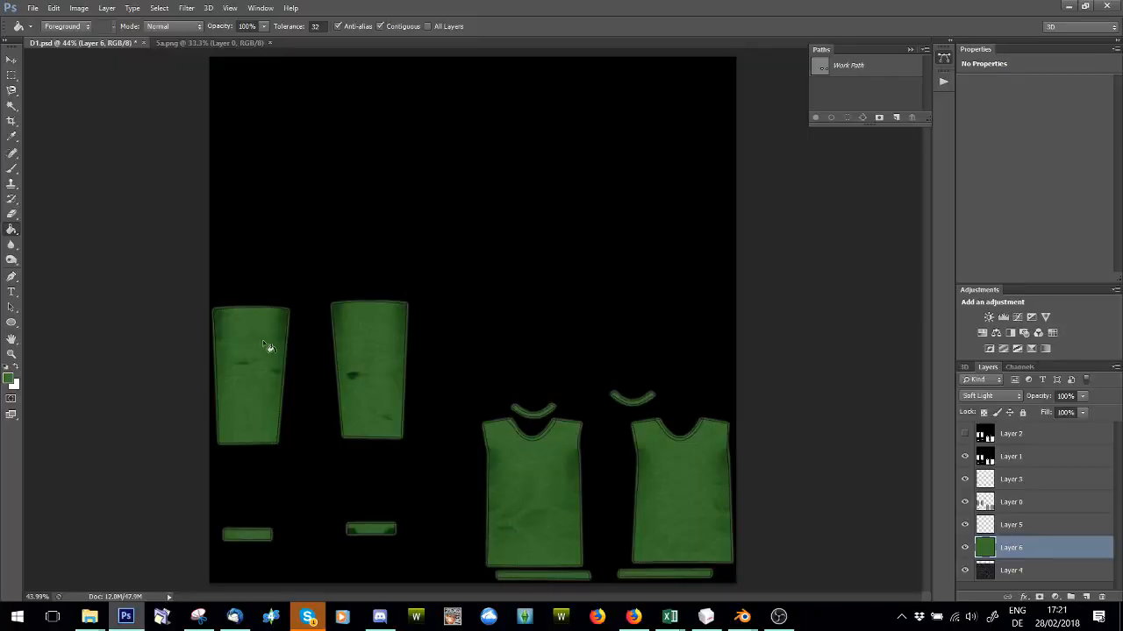
left_click(11, 168)
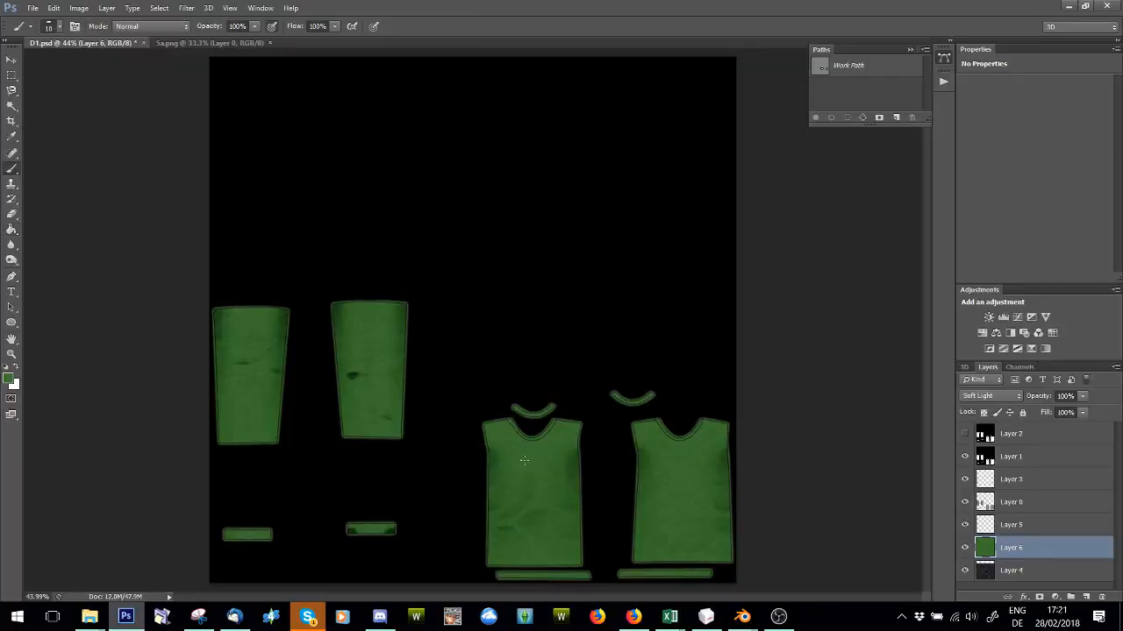
left_click(1086, 597)
left_click(12, 382)
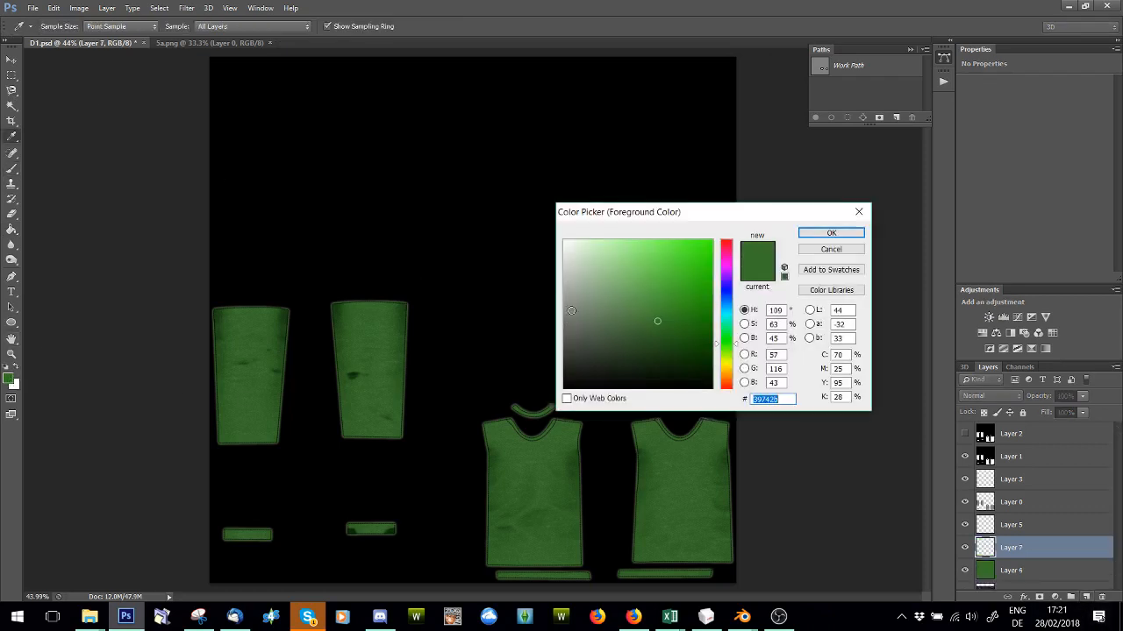
type("000000")
left_click(824, 235)
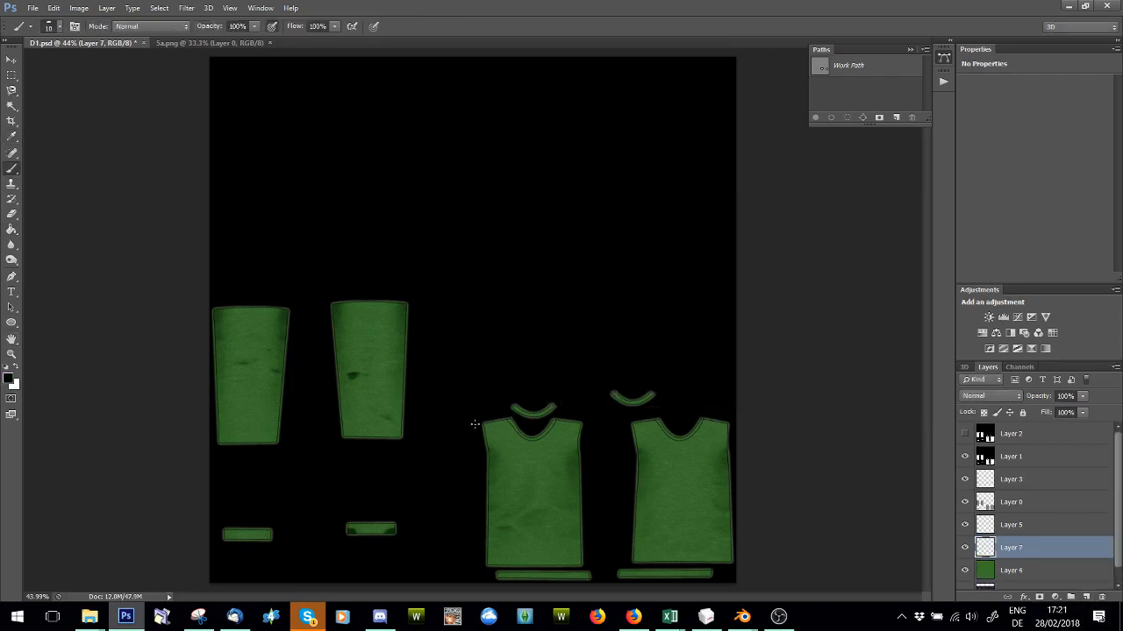
Step: At 100% zoom, paint a straight stitch line across the lower end of both sleeve pieces, just above the hem, and save D1.psd
left_click(229, 8)
left_click(249, 156)
scroll(310, 304, "down", 5)
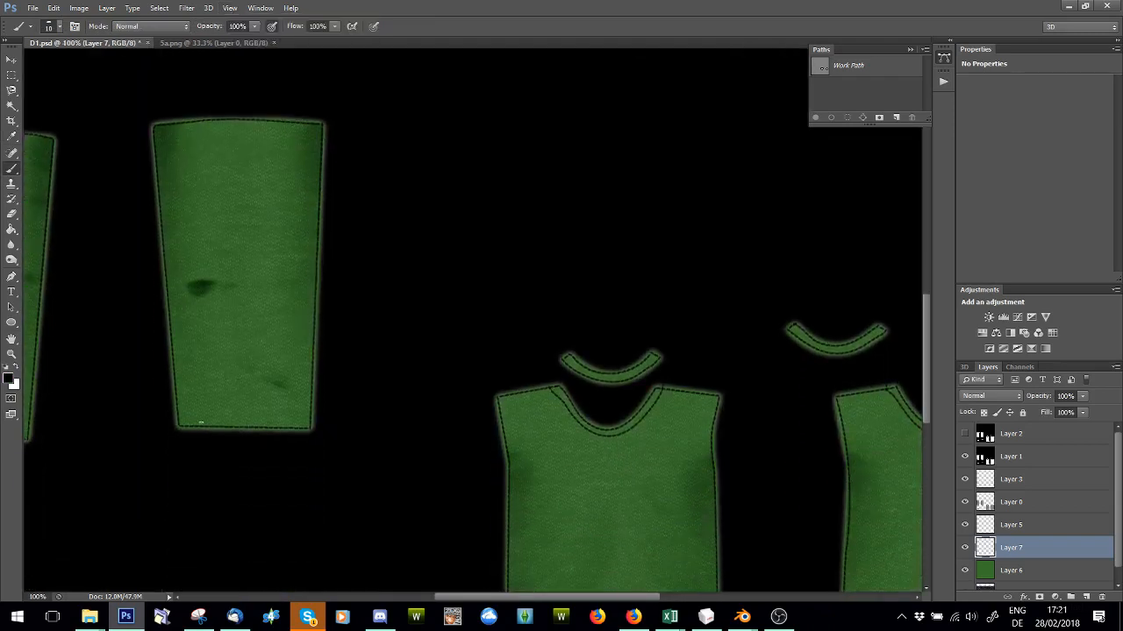
left_click(327, 355, "shift")
scroll(527, 539, "left", 5)
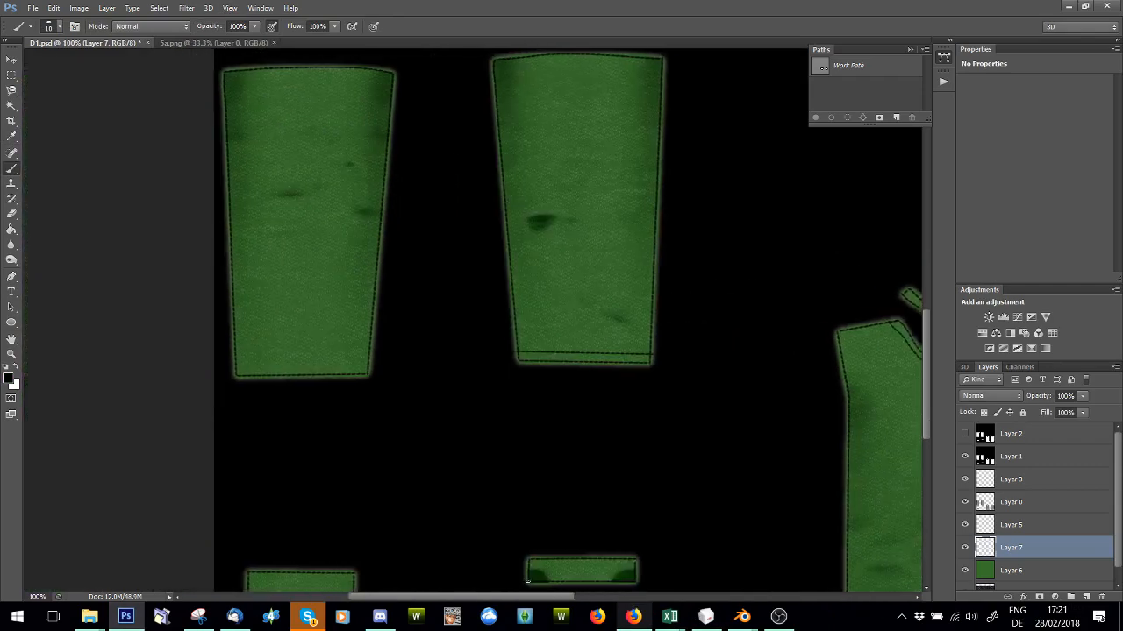
left_click(384, 367, "shift")
left_click(32, 8)
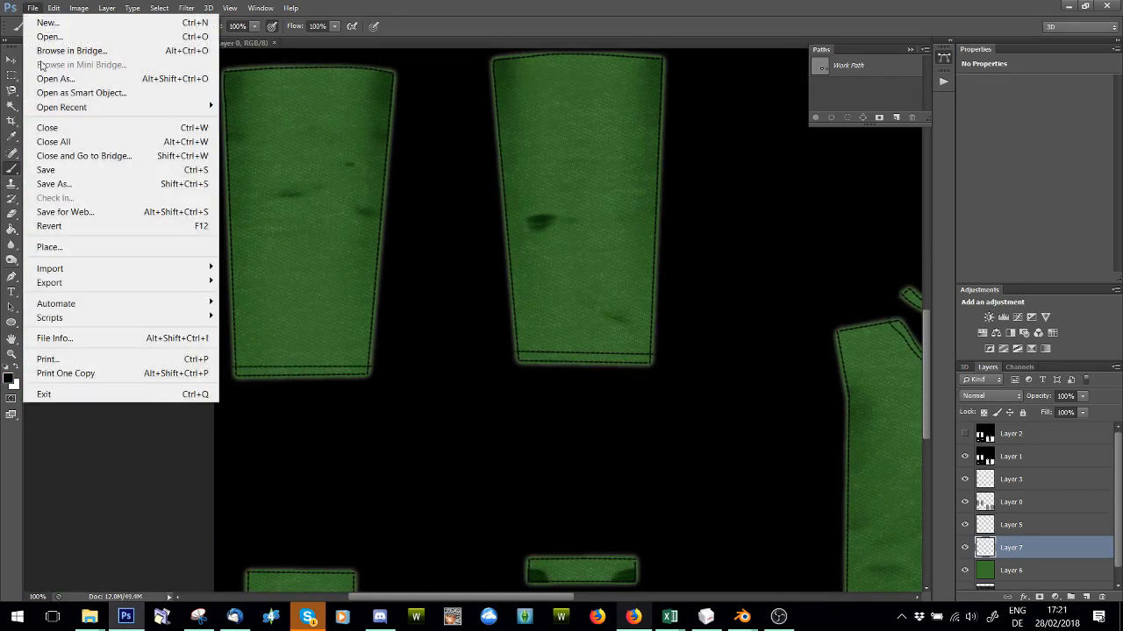
left_click(53, 170)
scroll(461, 461, "down", 3)
Step: Switch to Blender, reload the sweater preview through Material and back to Rendered shading, and check the cuff stitching from another angle
left_click(743, 622)
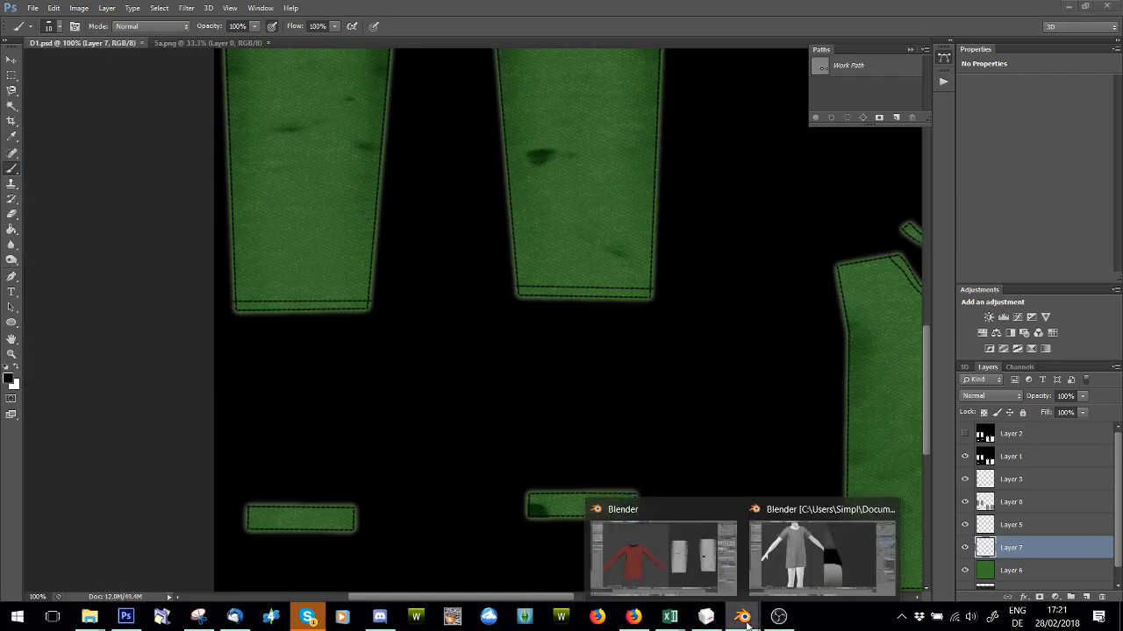
left_click(662, 559)
left_click(219, 537)
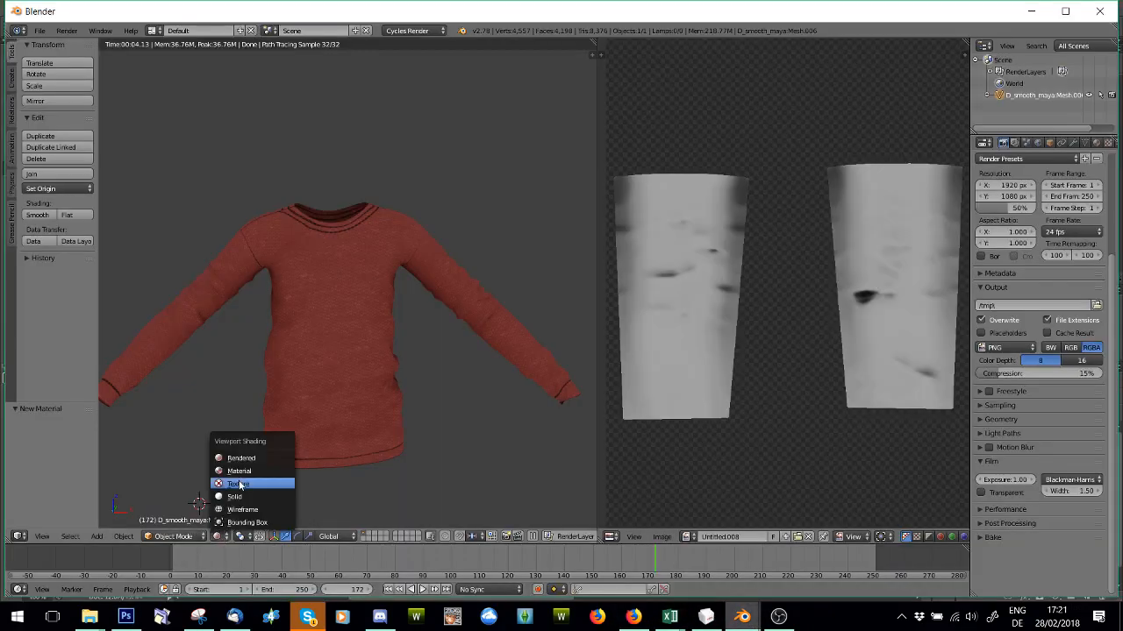
left_click(251, 469)
left_click(220, 536)
left_click(229, 452)
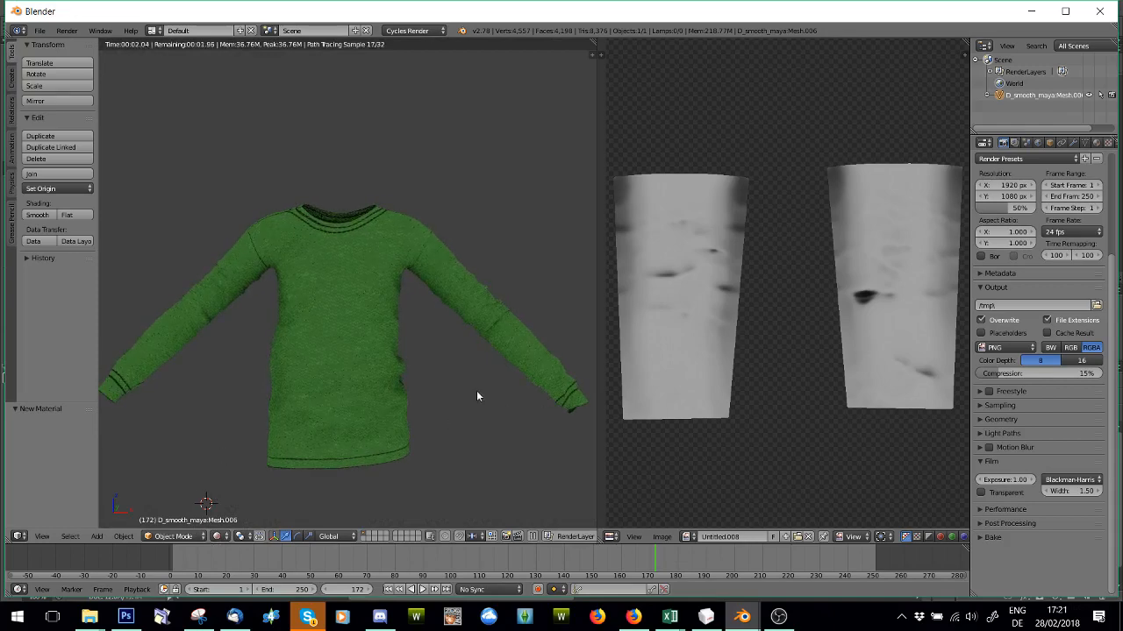
middle_click_drag(477, 396, 268, 427)
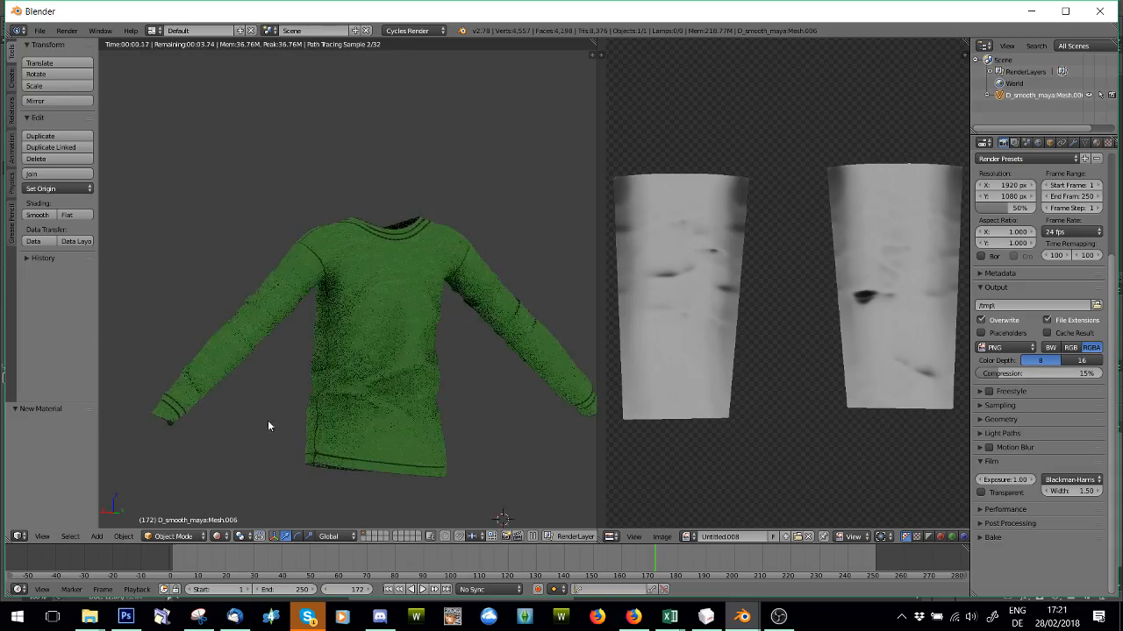
Step: Switch to Photoshop, hide Layers 3, 4, 5, 6 and 7, and add a new layer directly above Layer 0
left_click(125, 617)
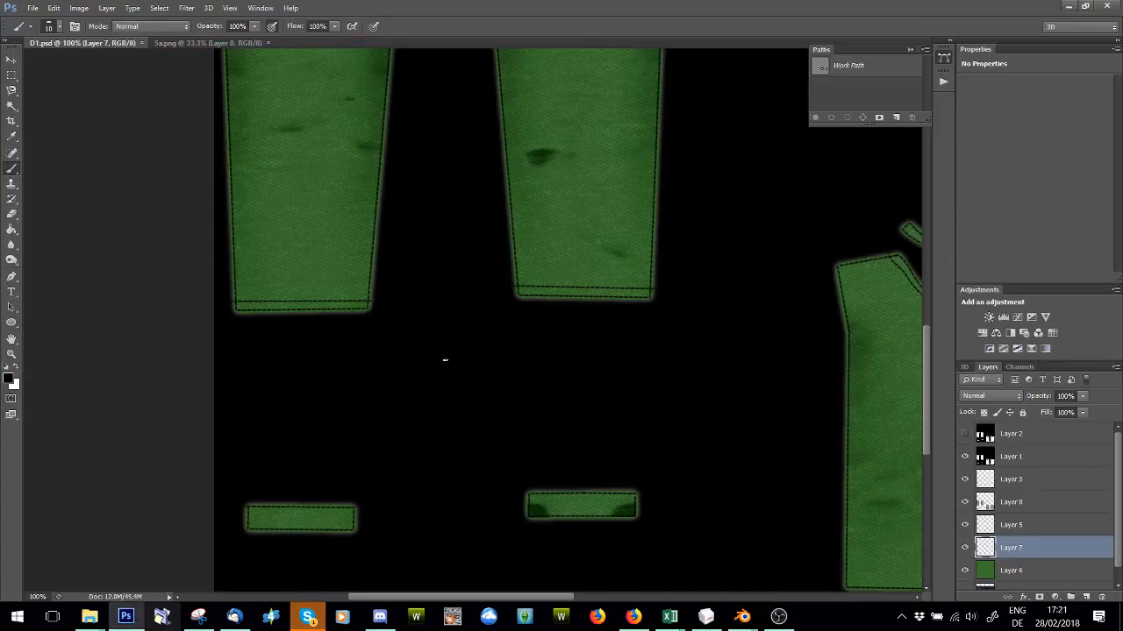
scroll(445, 359, "up", 3)
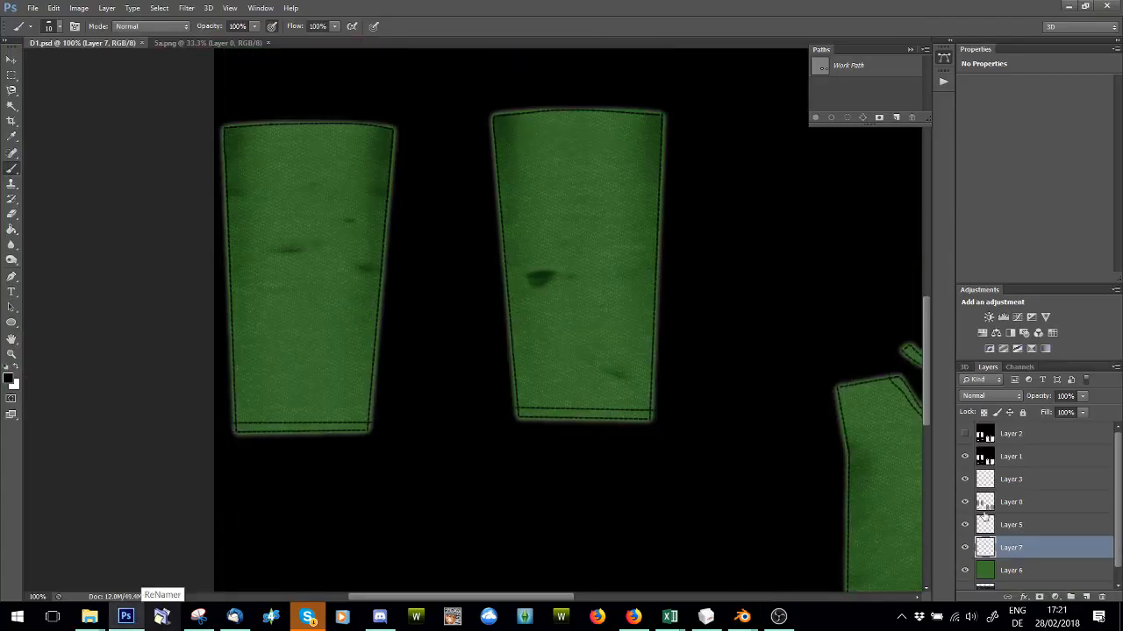
left_click_drag(962, 571, 963, 525)
scroll(972, 540, "down", 1)
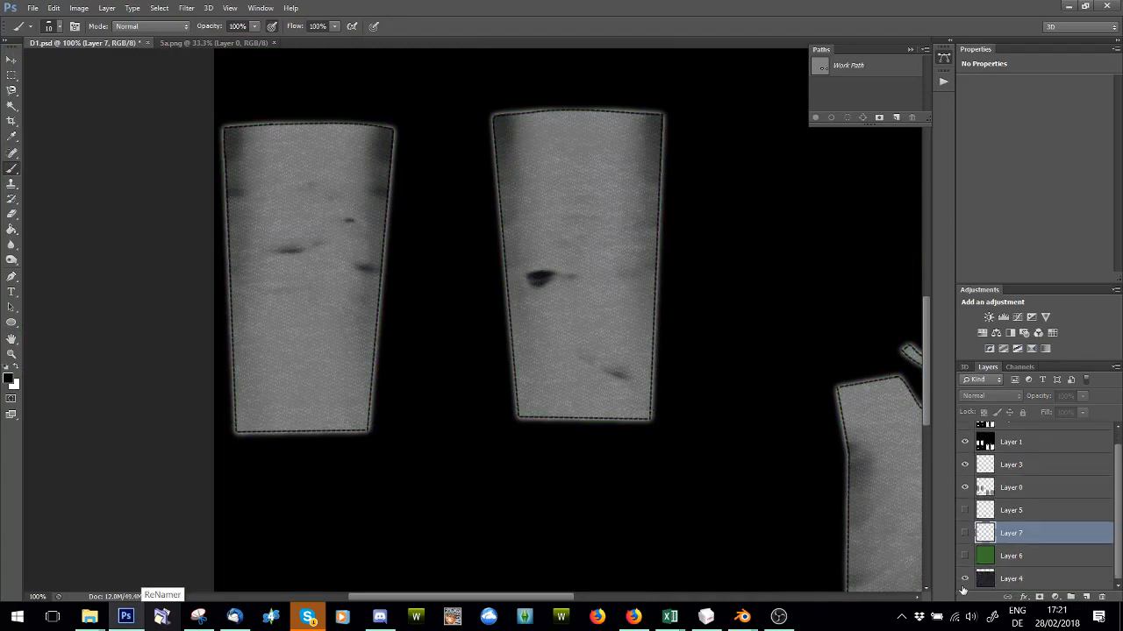
left_click(964, 579)
left_click(965, 465)
left_click(1017, 489)
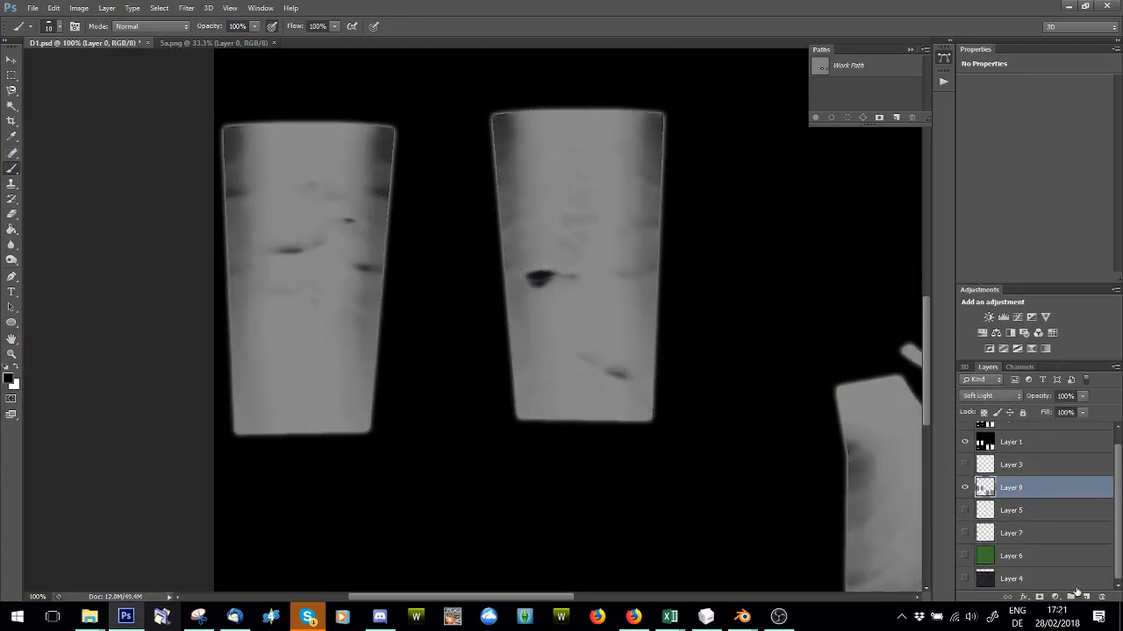
left_click(1086, 596)
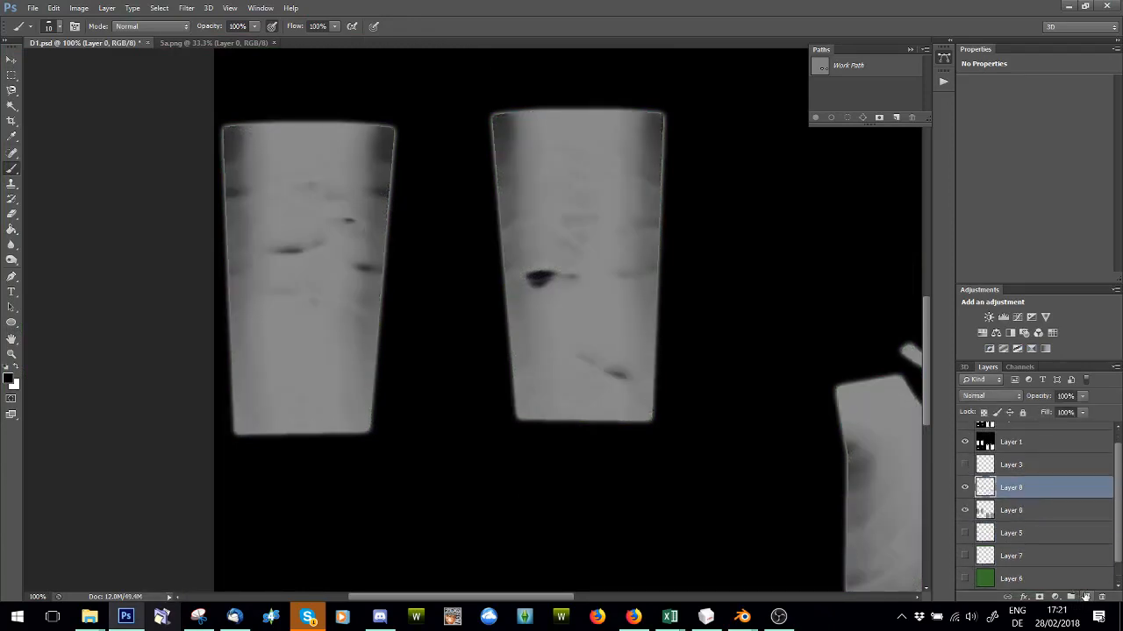
Step: Choose the soft 300 px brush tip from the brush presets and reduce its size to 81 px
left_click(59, 27)
scroll(132, 156, "down", 10)
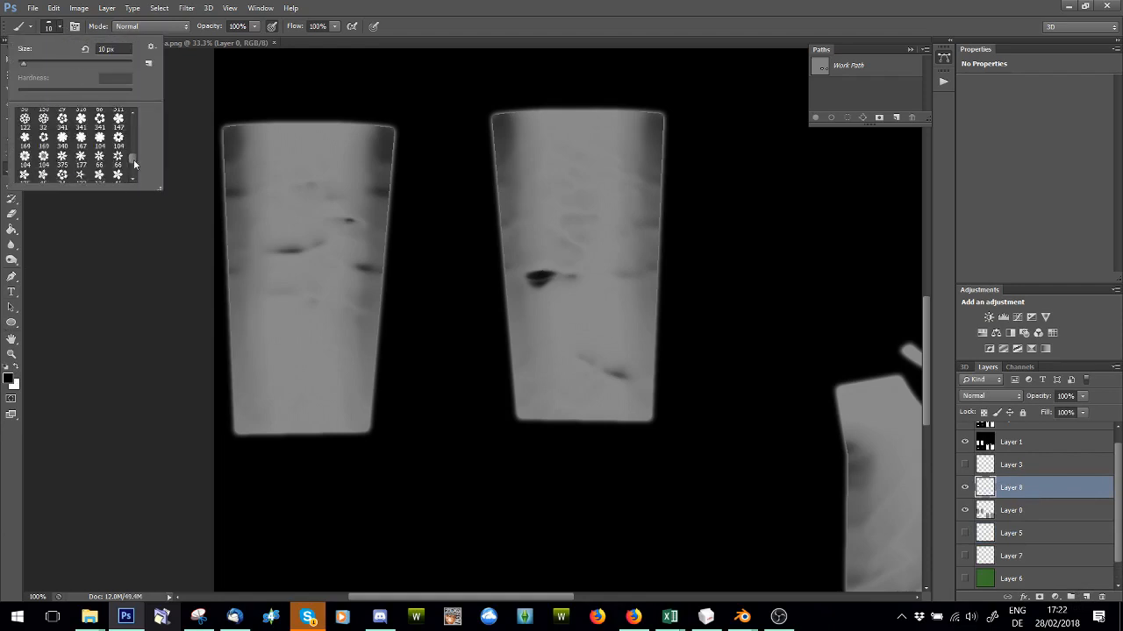
left_click_drag(131, 166, 131, 150)
left_click(99, 147)
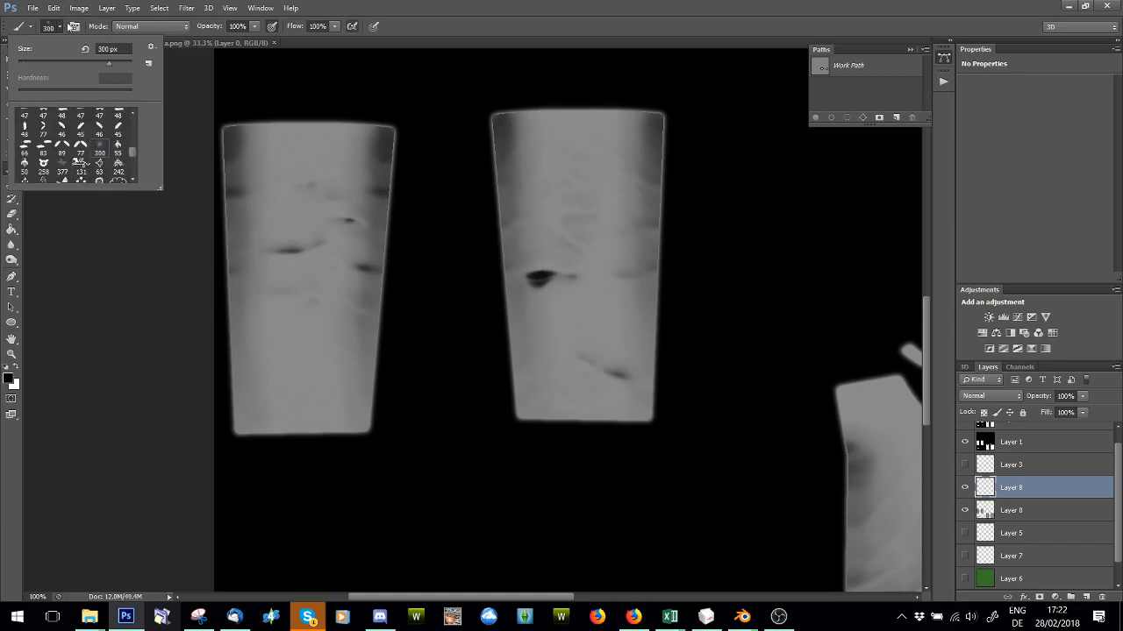
left_click(60, 27)
left_click(62, 27)
left_click_drag(54, 63, 63, 63)
left_click(178, 142)
Step: Sample the dark grey shading at the left sleeve piece's upper corner as foreground colour and reactivate the Brush
left_click(13, 135)
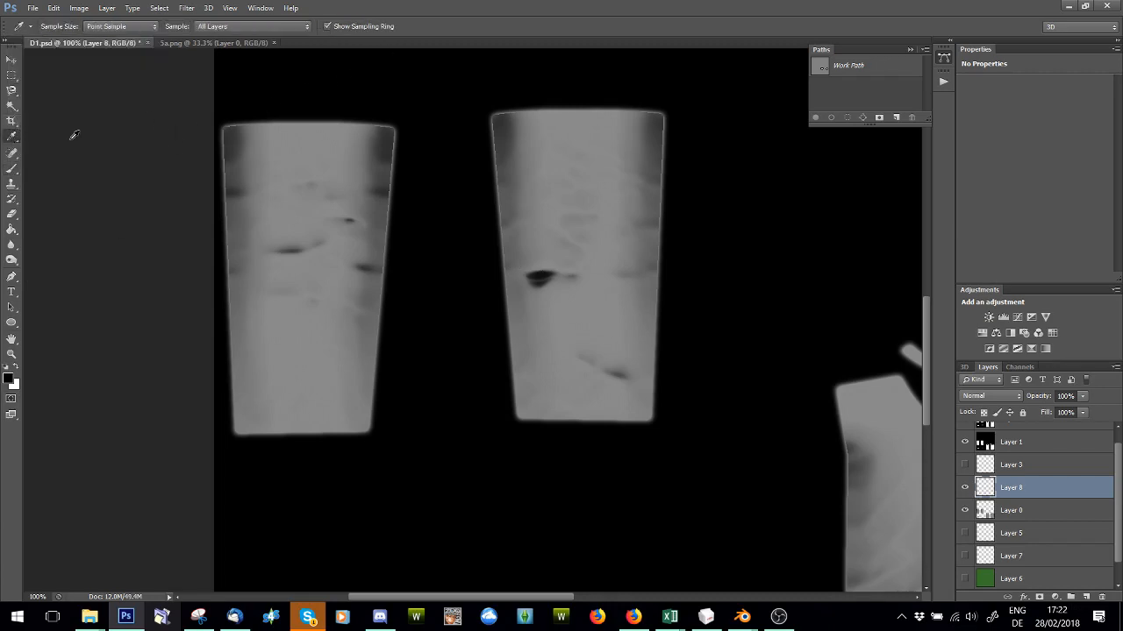
left_click(242, 137)
left_click(12, 169)
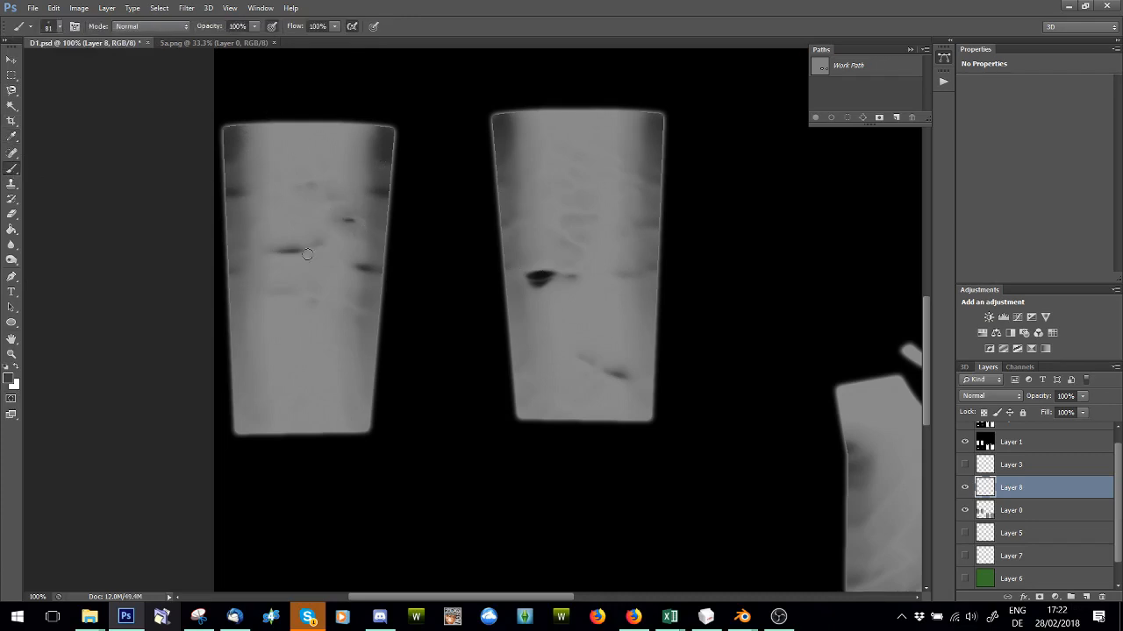
mouse_move(298, 265)
left_mouse_down()
mouse_move(270, 266)
mouse_move(325, 261)
left_mouse_up()
left_click(53, 8)
left_click(87, 53)
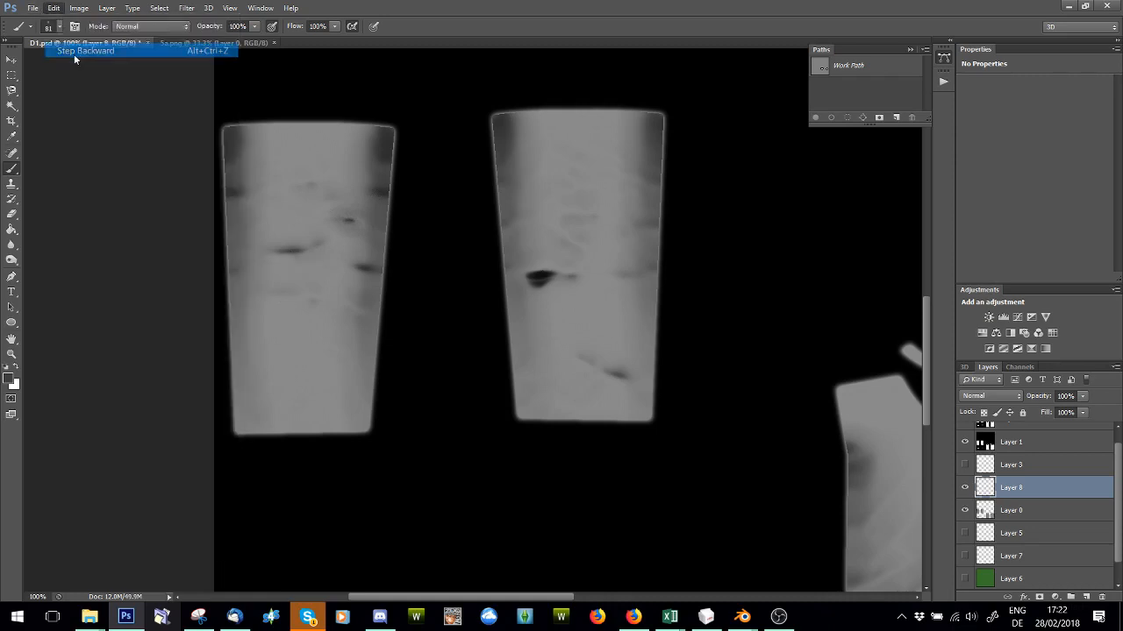
Step: Set the brush opacity to 67%, paint soft wrinkle shadows across both sleeve pieces, and save D1.psd
left_click(253, 26)
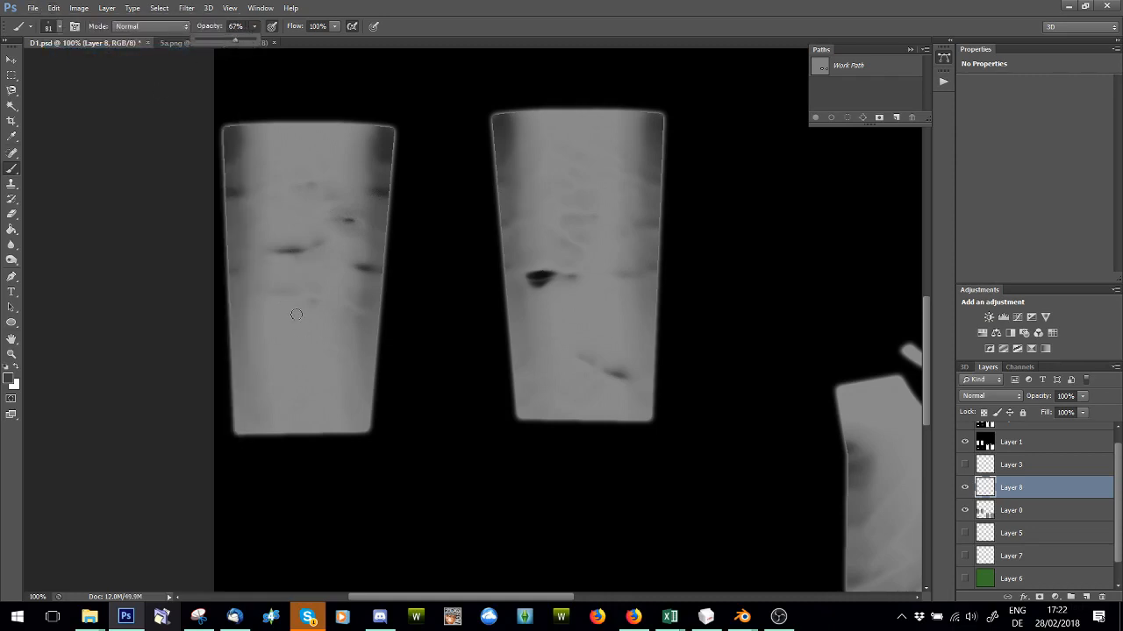
left_click(356, 320)
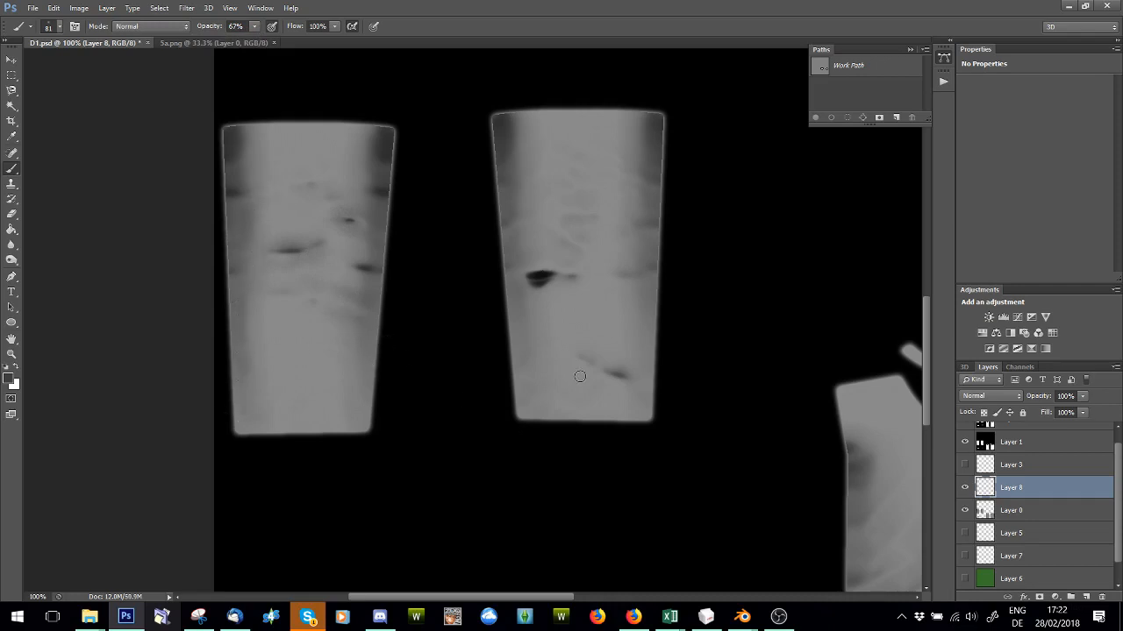
left_click_drag(590, 381, 618, 387)
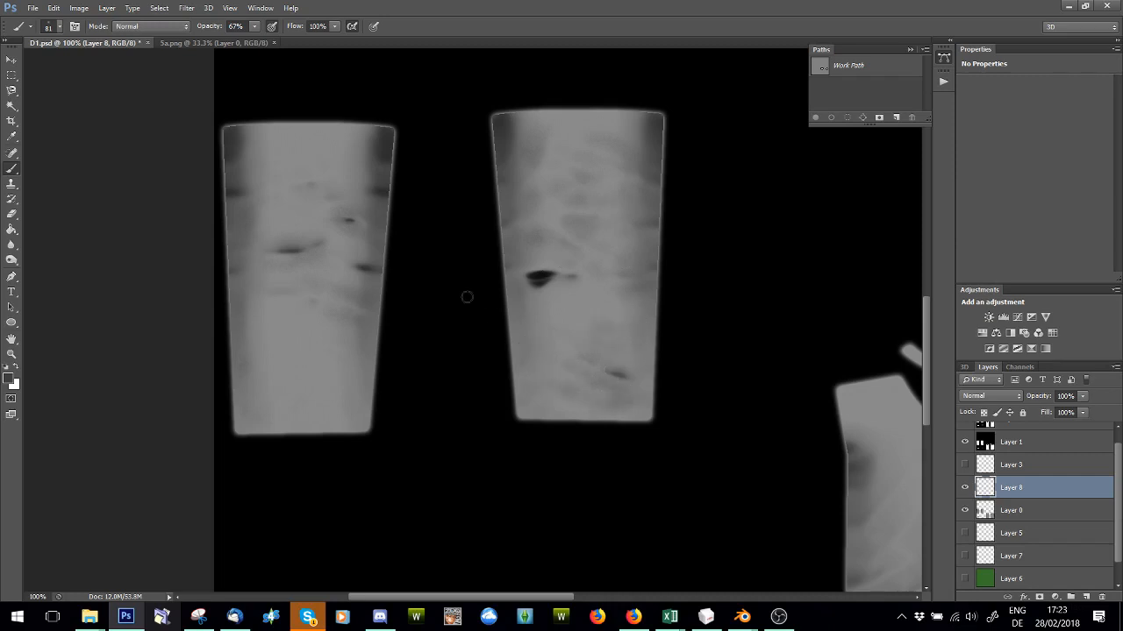
left_click(32, 8)
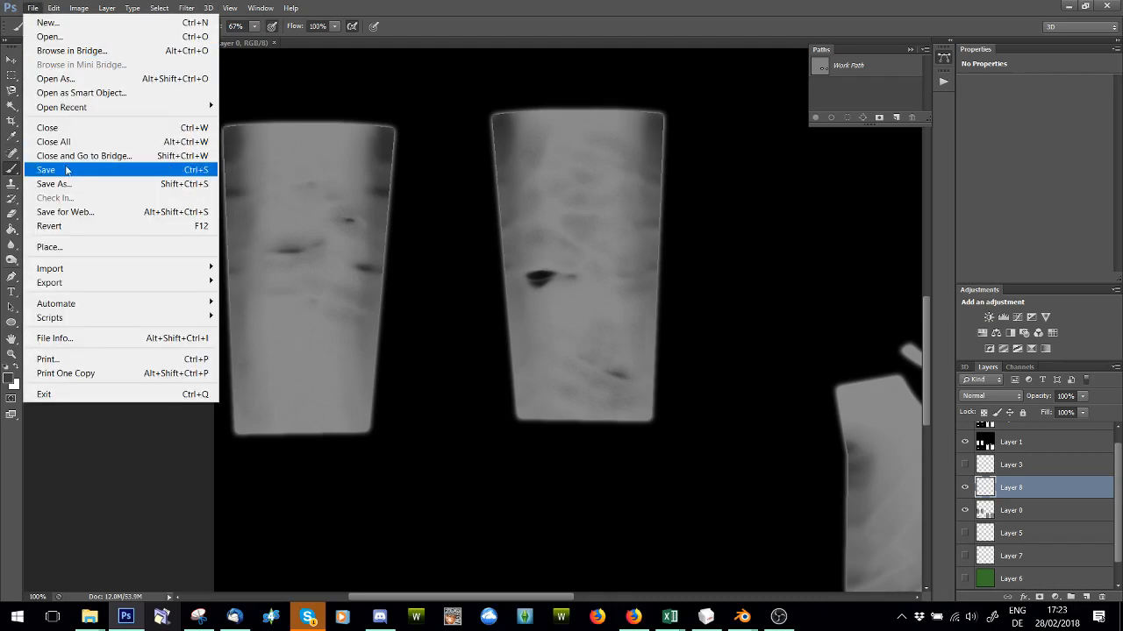
left_click(65, 169)
Step: Switch to Blender, reload the sweater preview through Material and back to Rendered shading, and examine the sleeve wrinkles from several angles
mouse_move(742, 617)
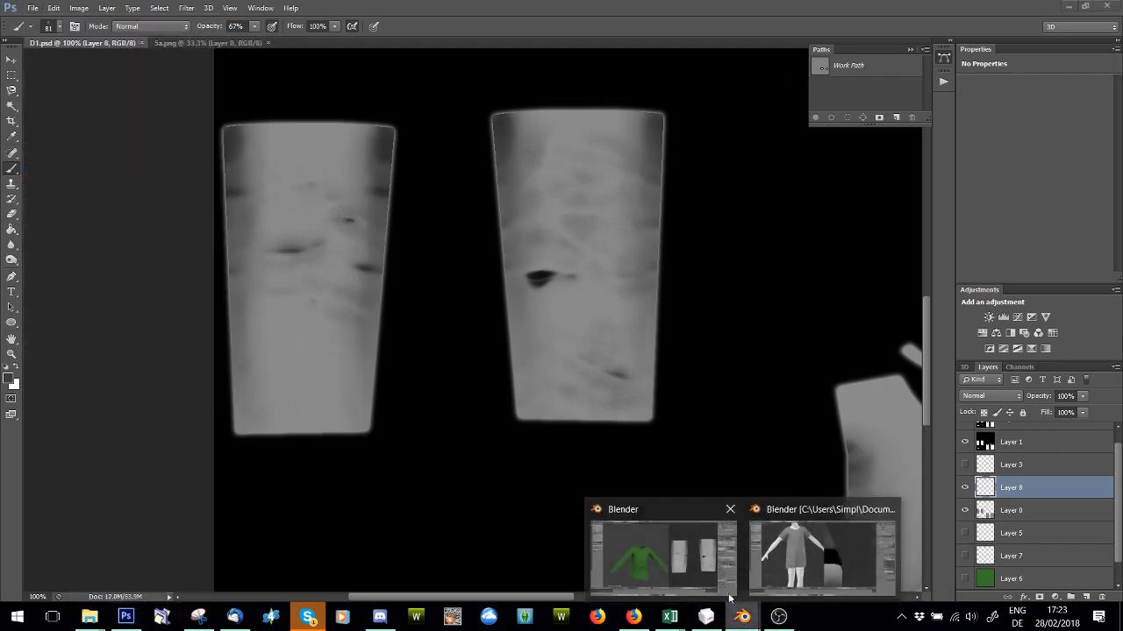
left_click(665, 566)
left_click(217, 536)
left_click(233, 473)
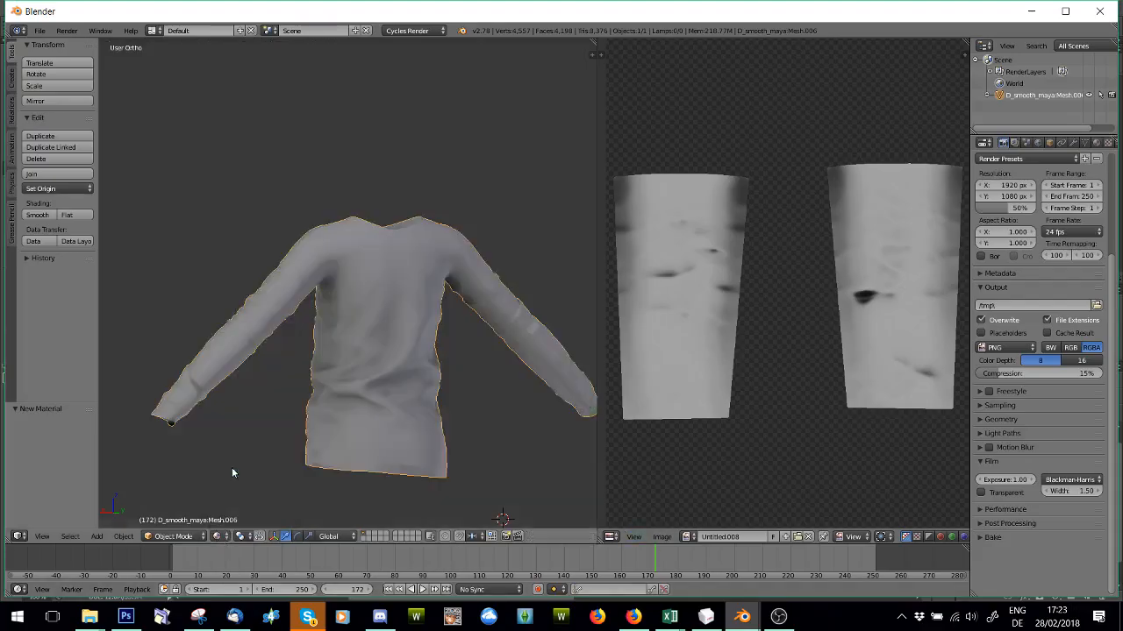
left_click(218, 536)
left_click(226, 458)
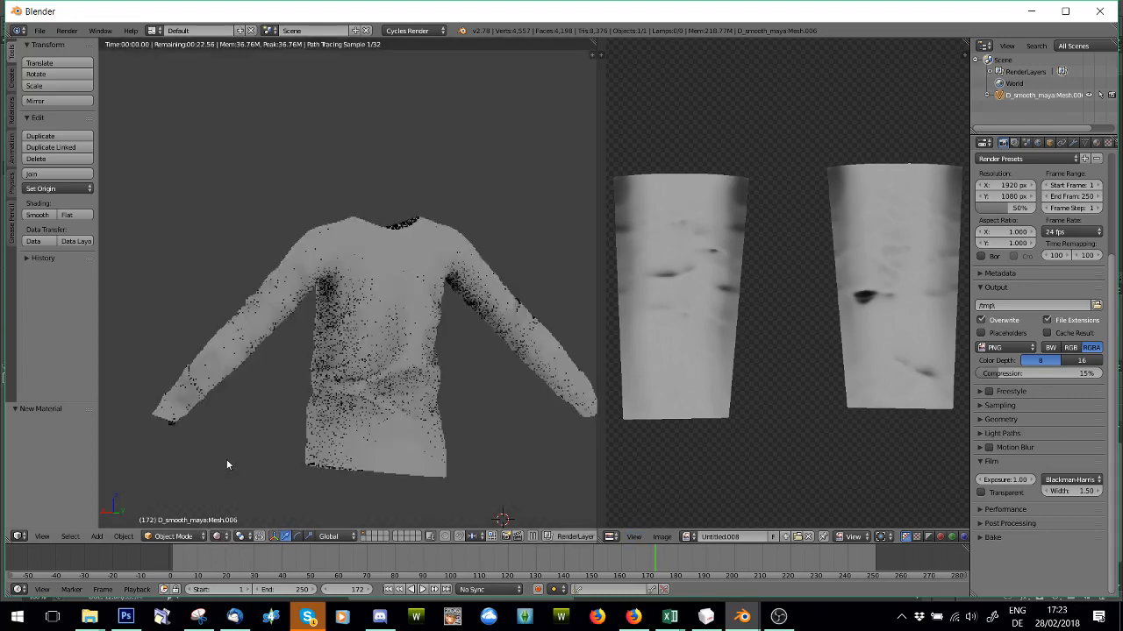
middle_click_drag(227, 387, 426, 404)
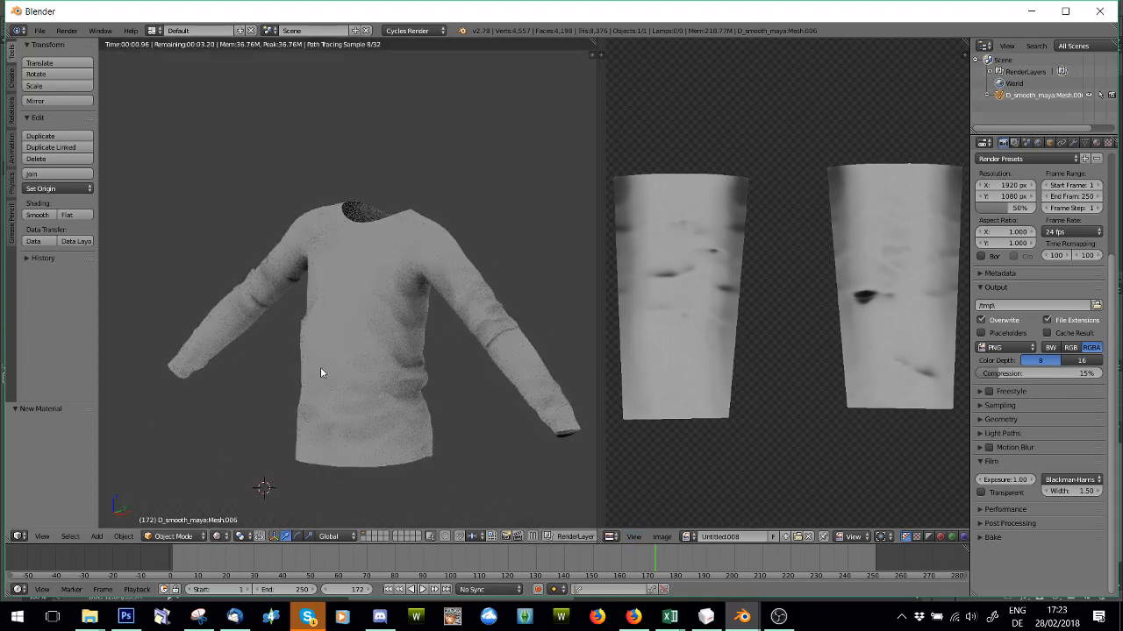
middle_click_drag(320, 368, 489, 377)
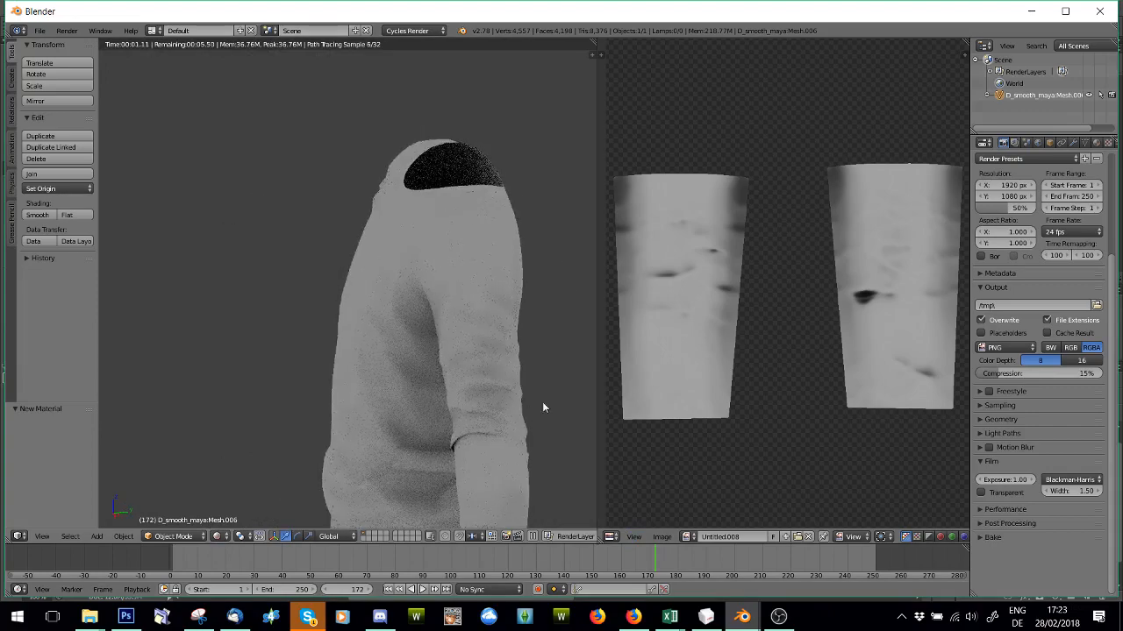
middle_click_drag(358, 390, 341, 333)
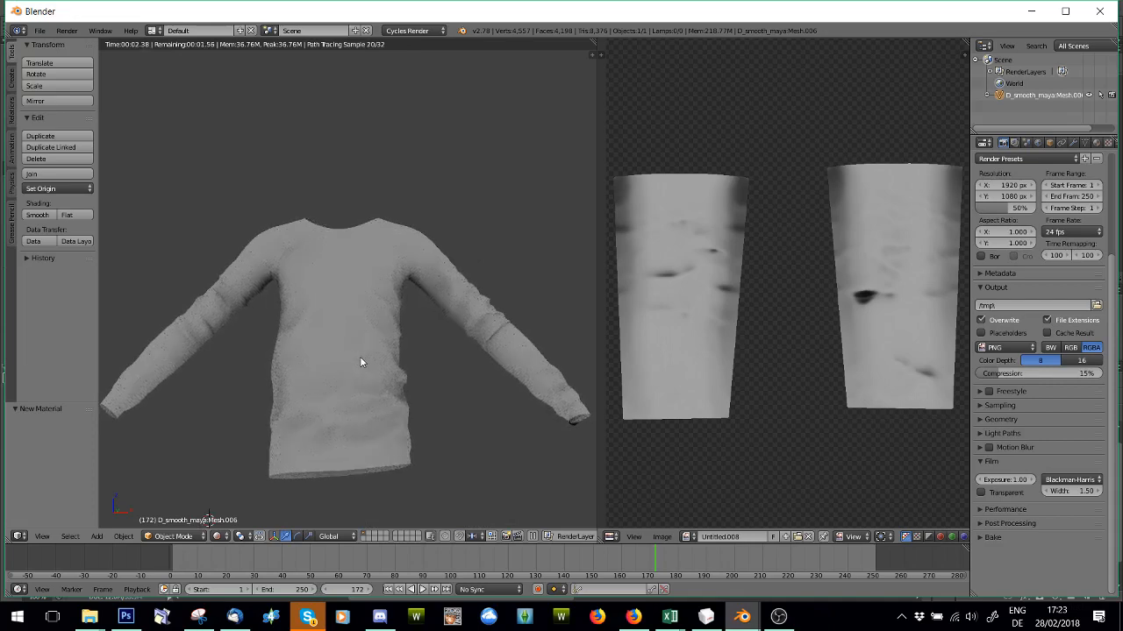
middle_click_drag(412, 306, 494, 446)
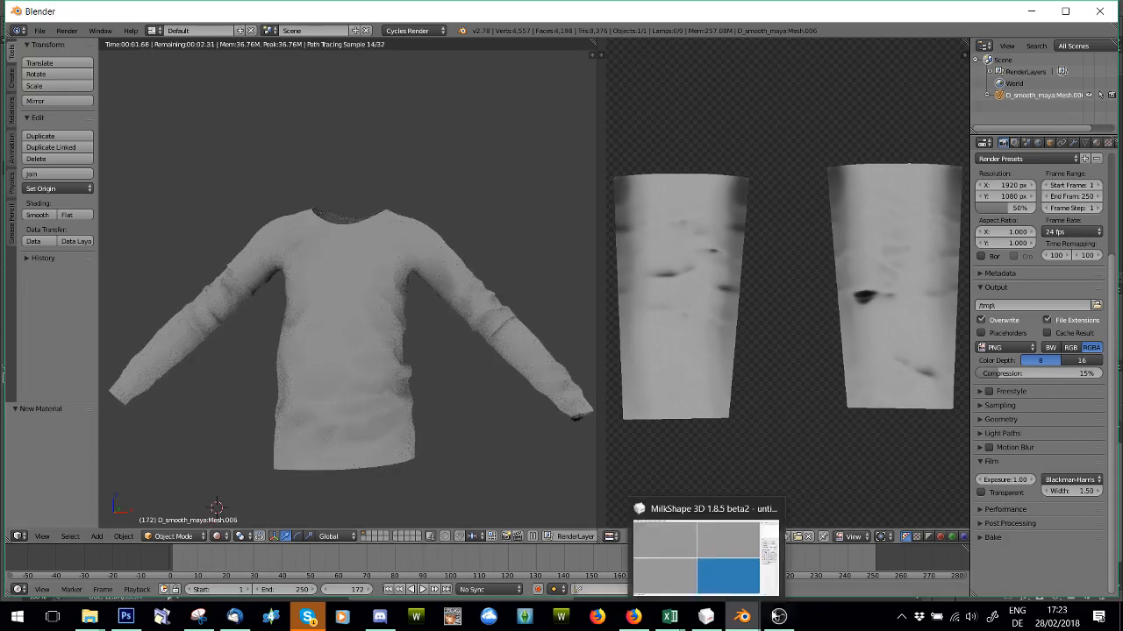